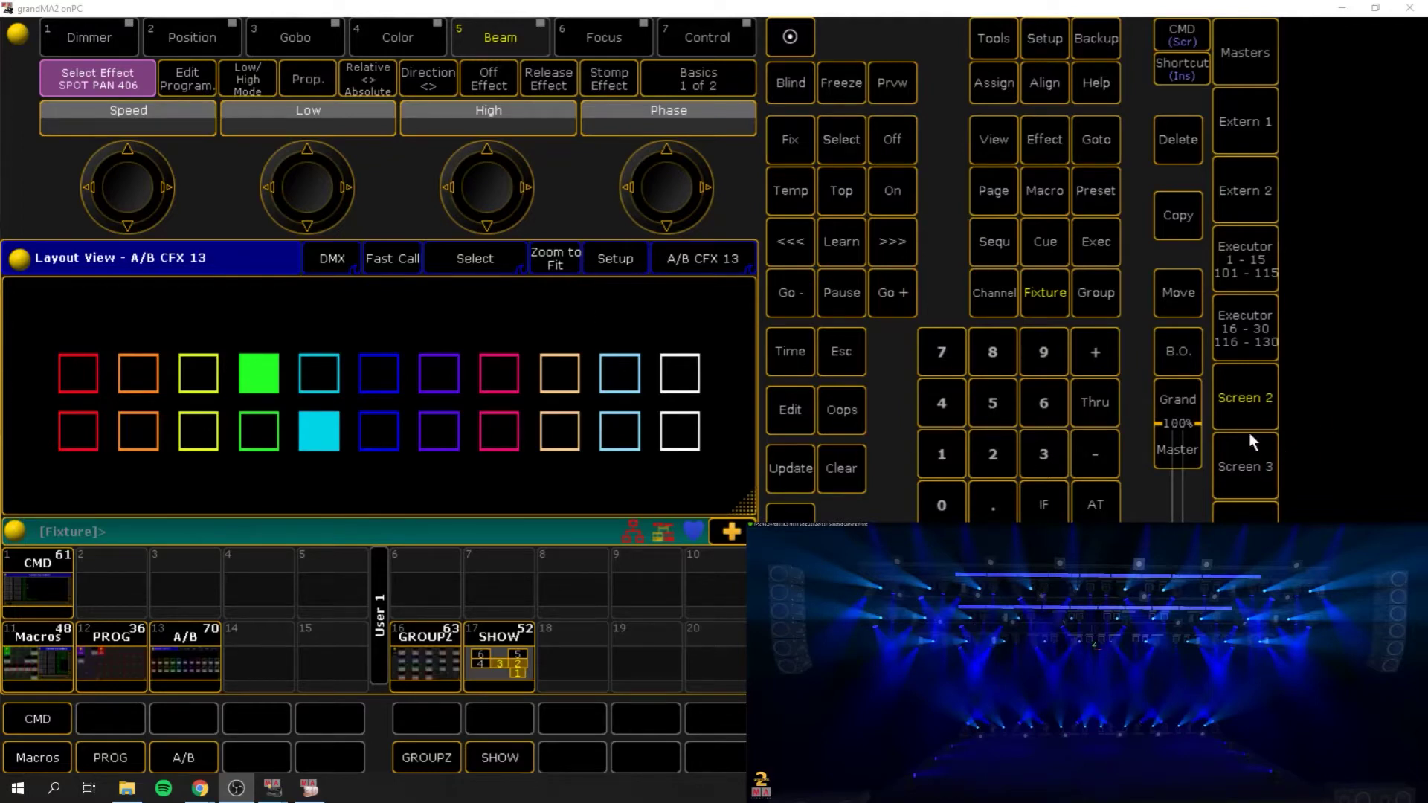
- On the Screen 2 color executors, run the all-fixture colors in turn: red, amber, green and cyan
left_click(1249, 402)
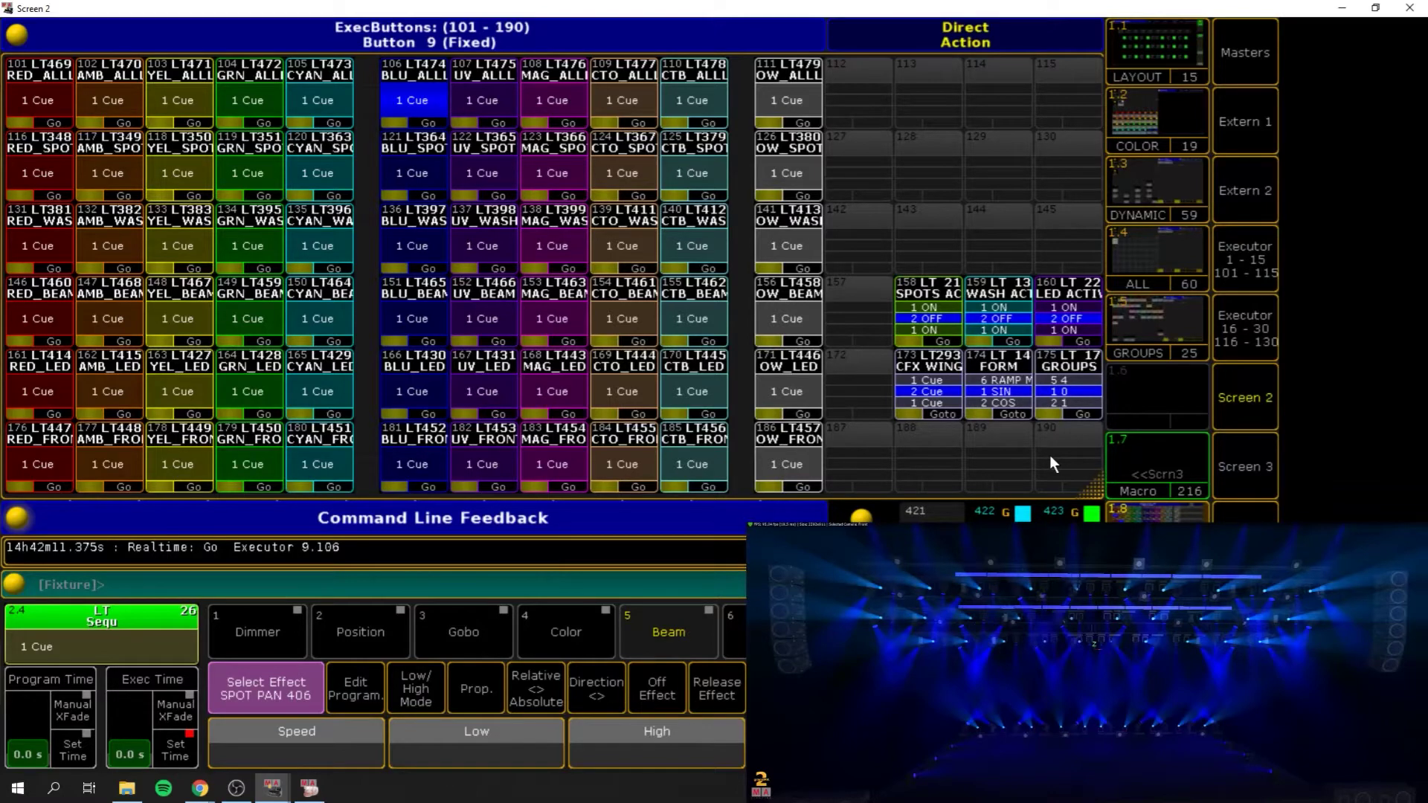
left_click(44, 102)
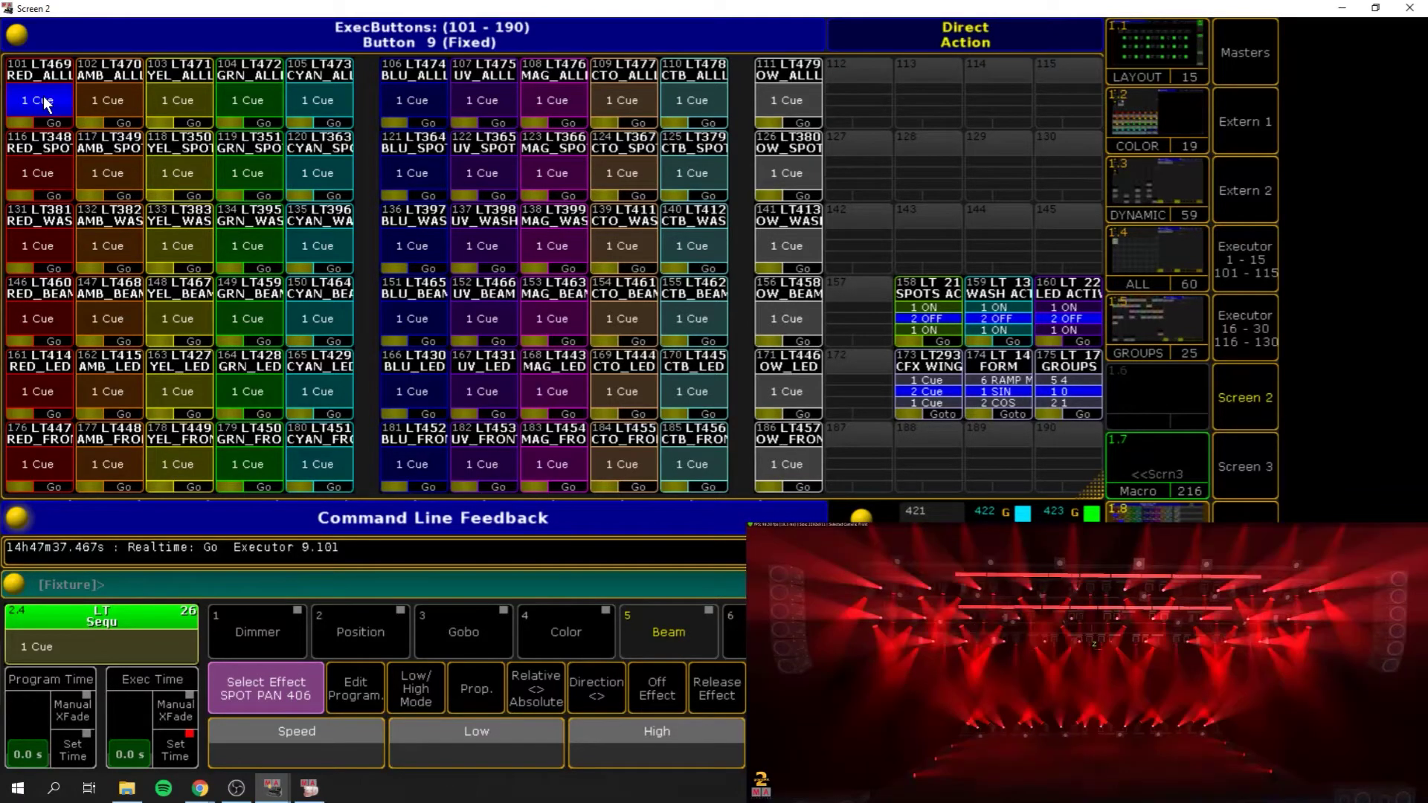
left_click(108, 103)
left_click(252, 87)
left_click(320, 87)
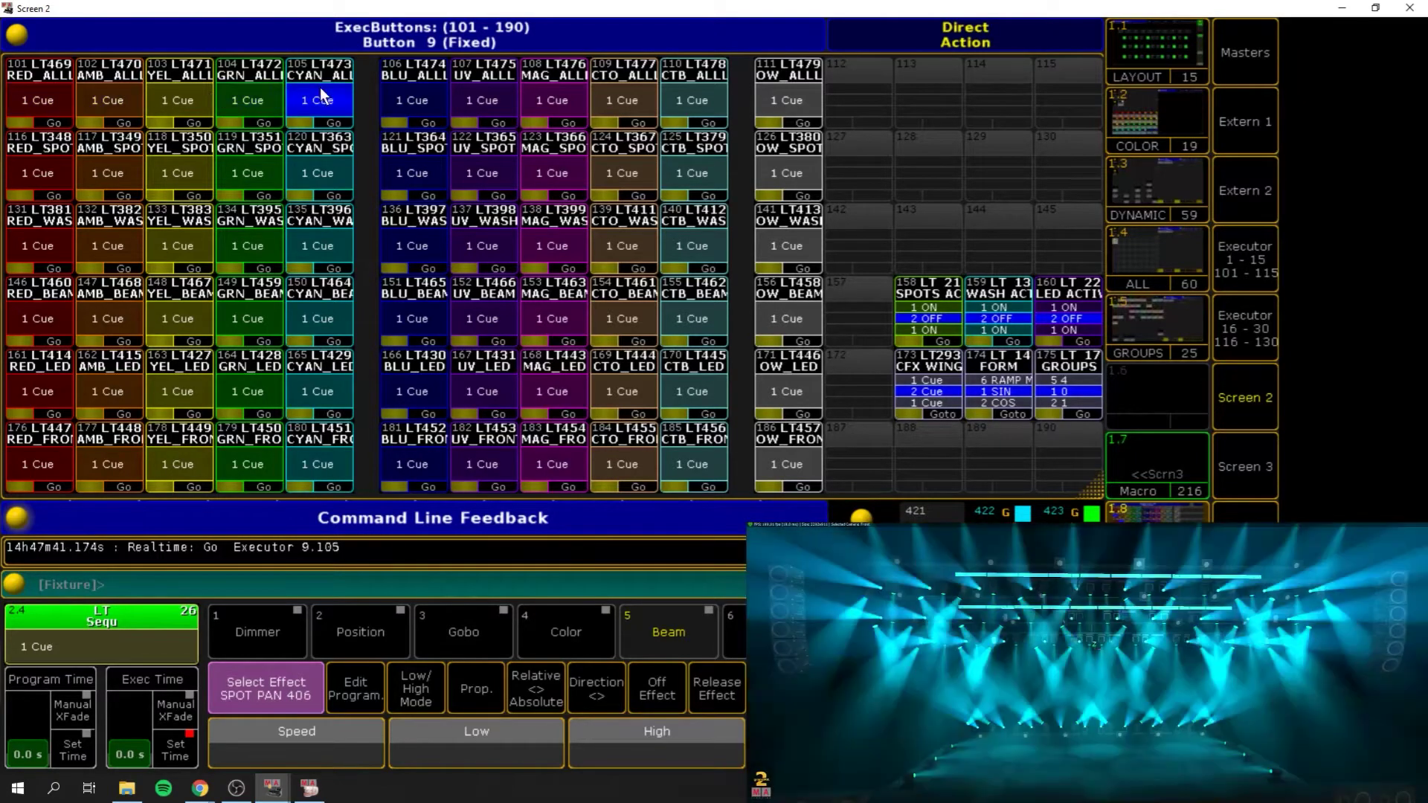
- Color the spots red, washes magenta, beams yellow, LEDs magenta and fronts open white, and return all fixtures to blue
left_click(43, 173)
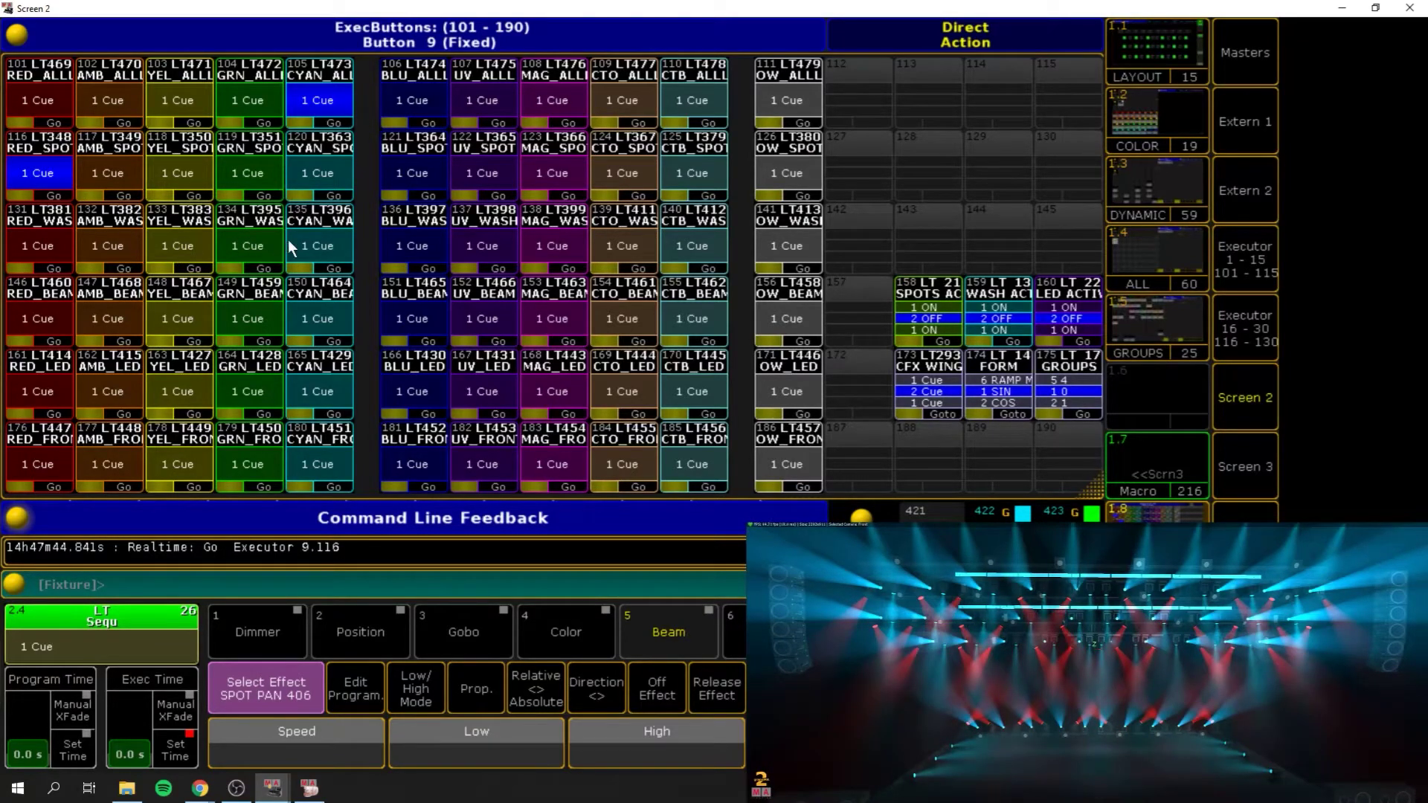
left_click(554, 247)
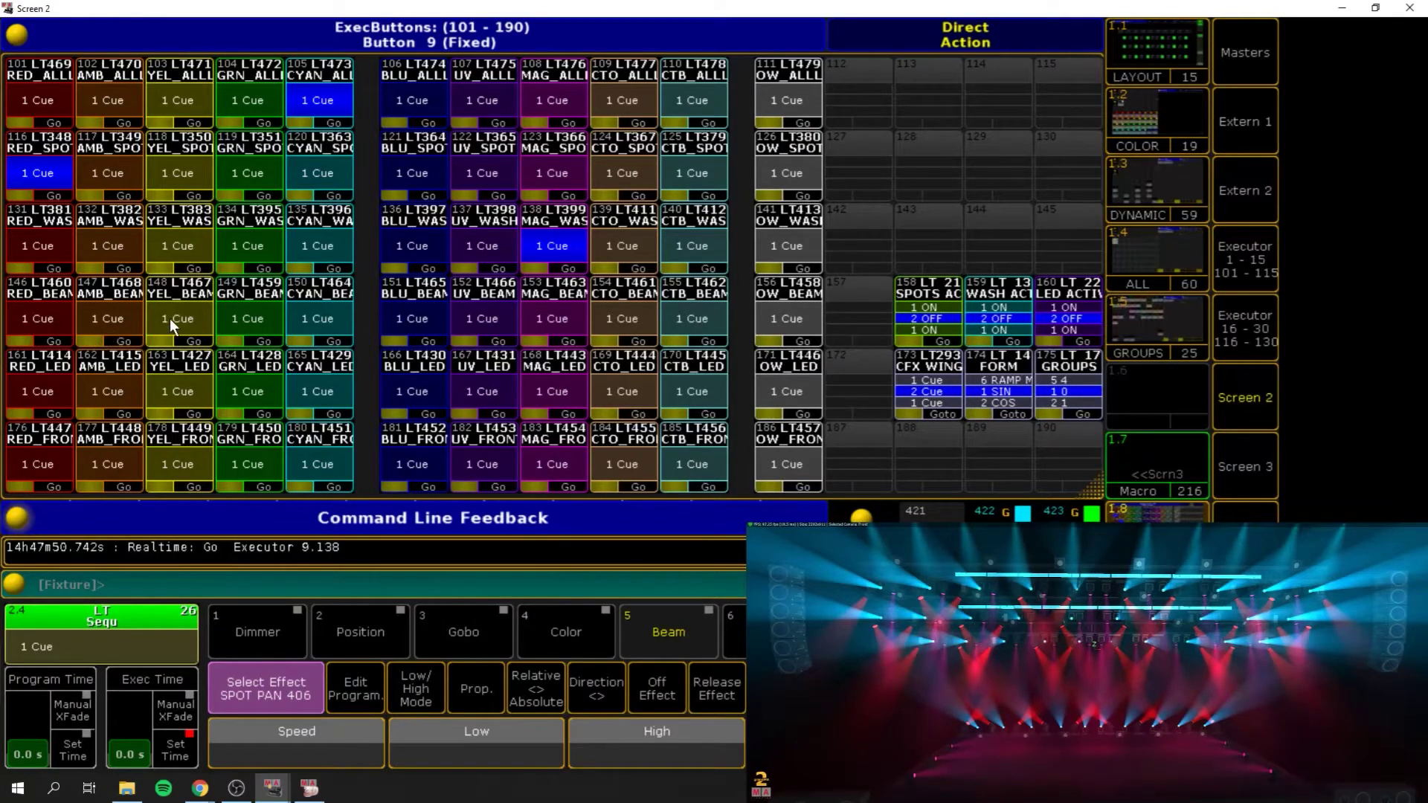
left_click(189, 315)
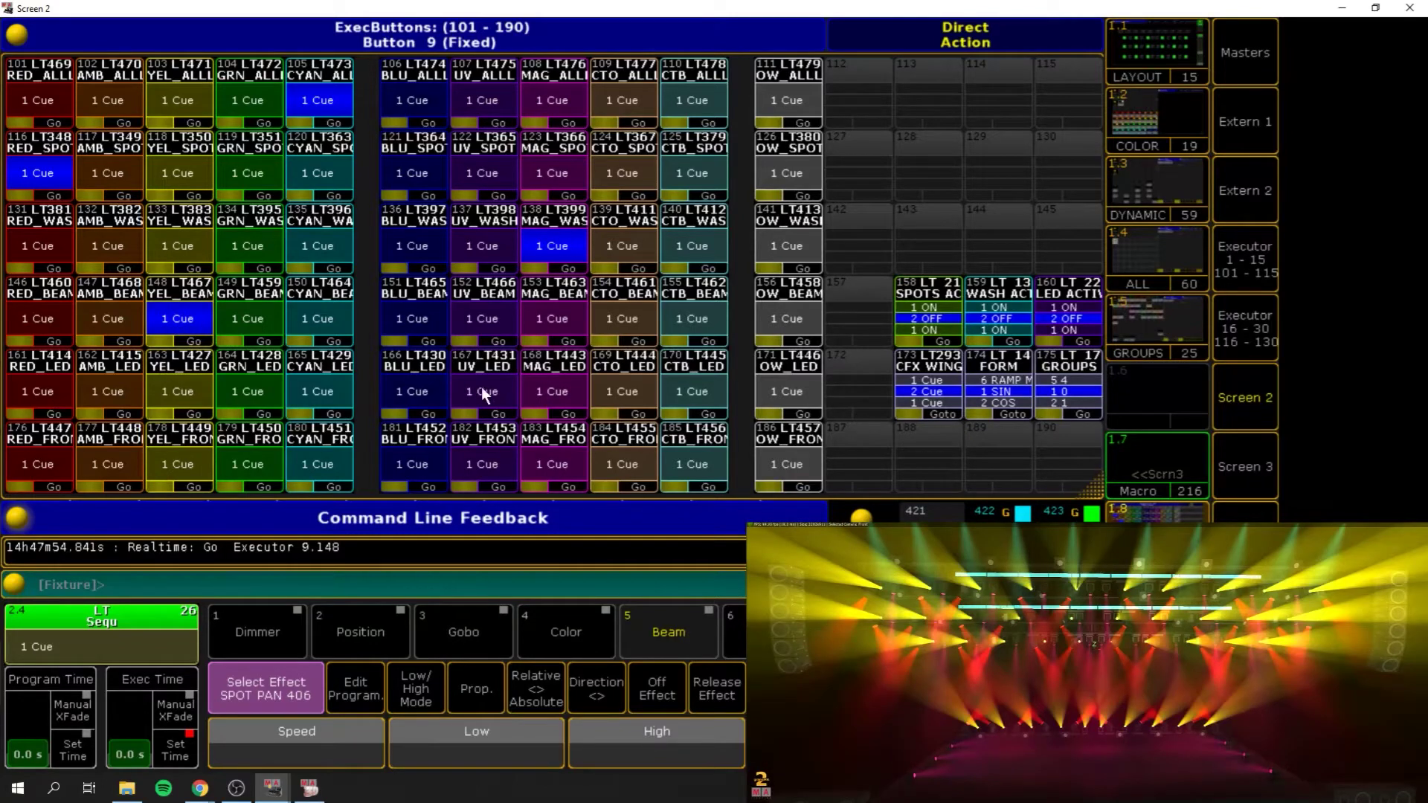
left_click(526, 387)
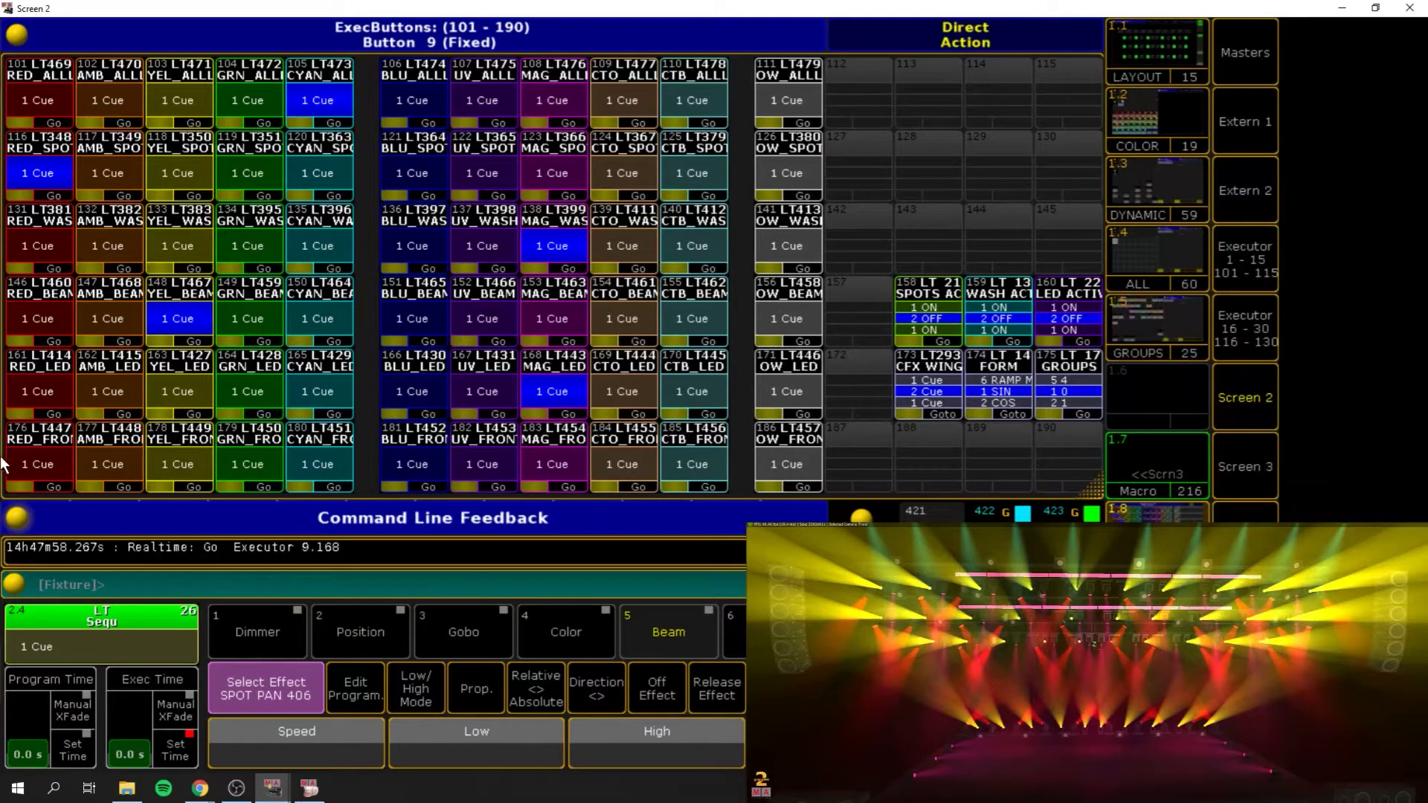
left_click(802, 465)
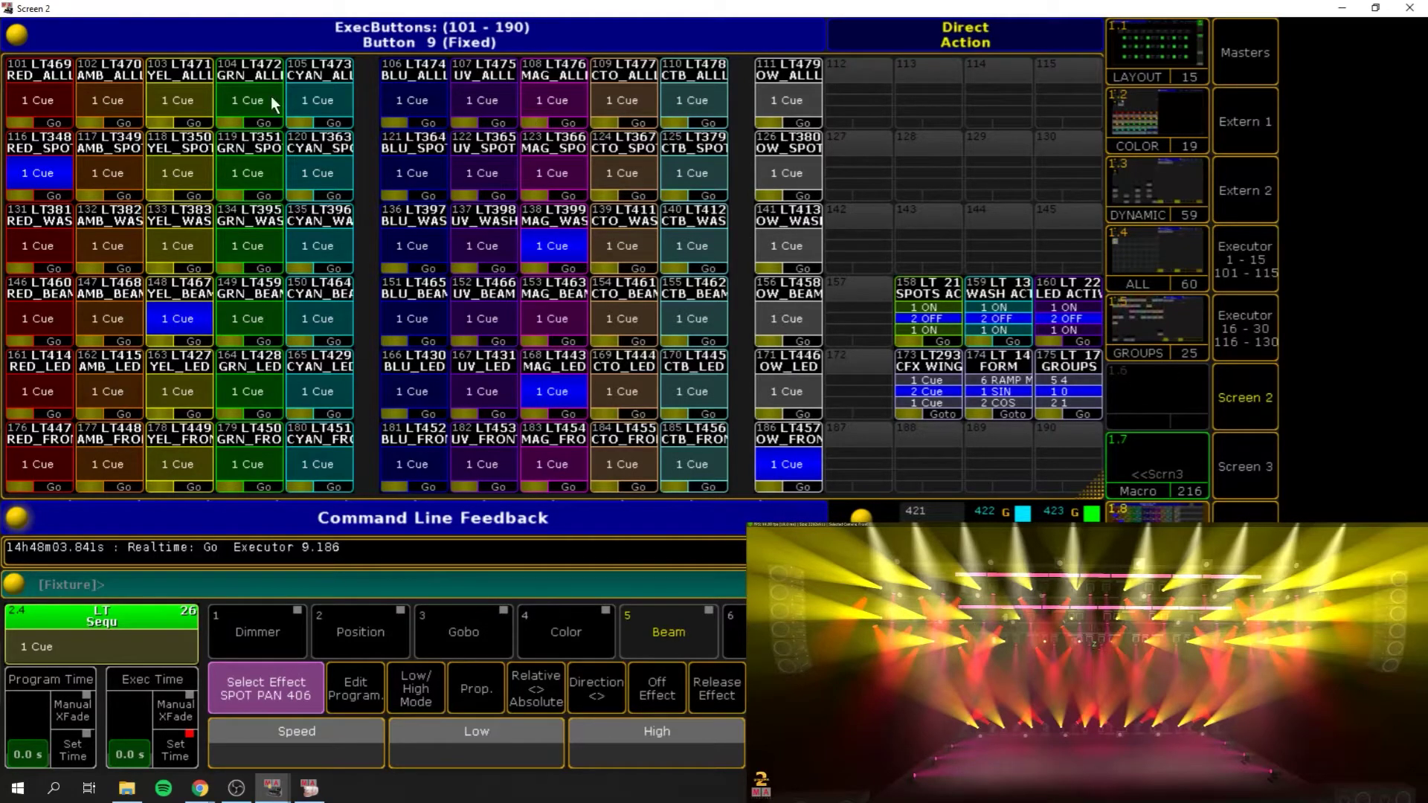
left_click(417, 93)
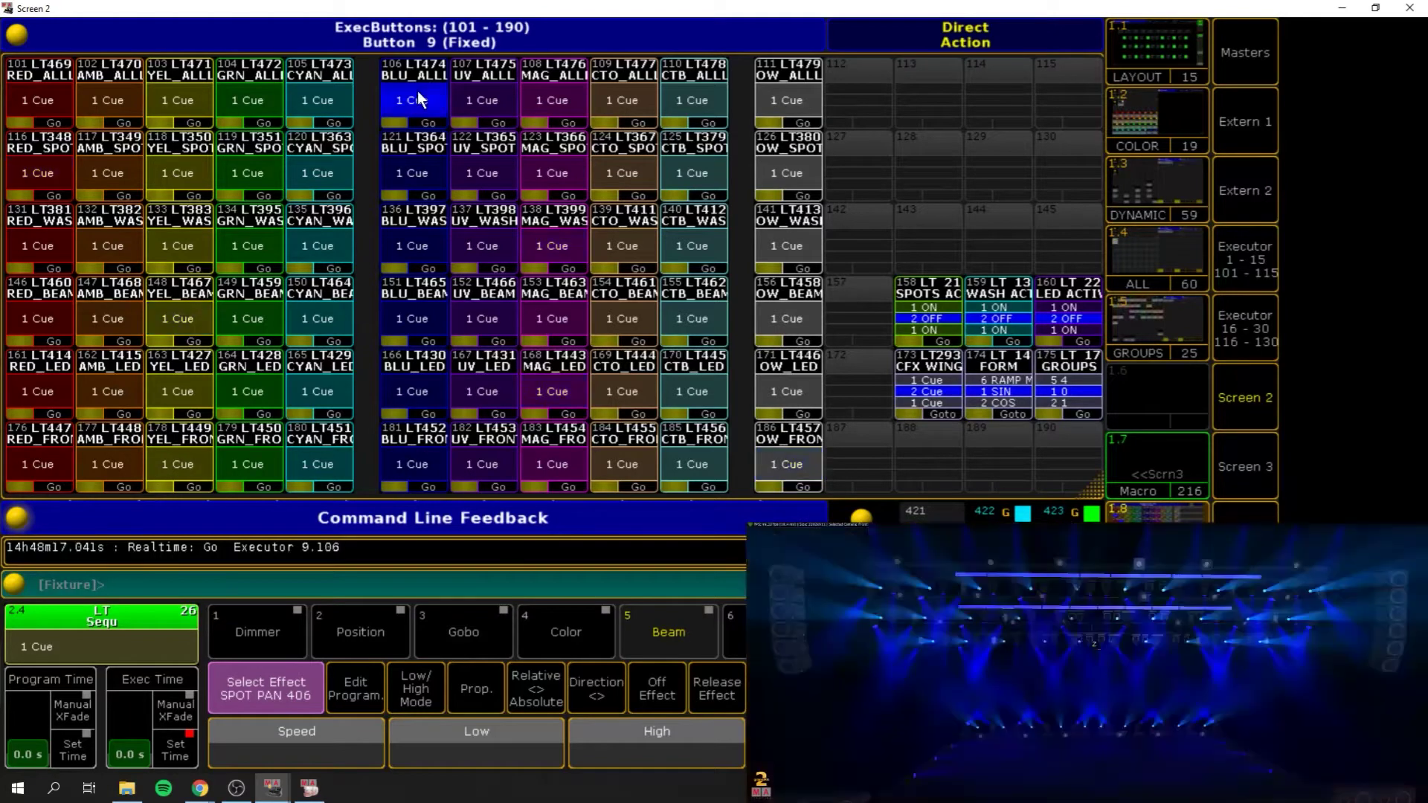
- On executor faders 16–30, set SPOT to 76%, WASH, BEAM and FRONTZ to 62%, and LEDS to 61%
left_click(1255, 344)
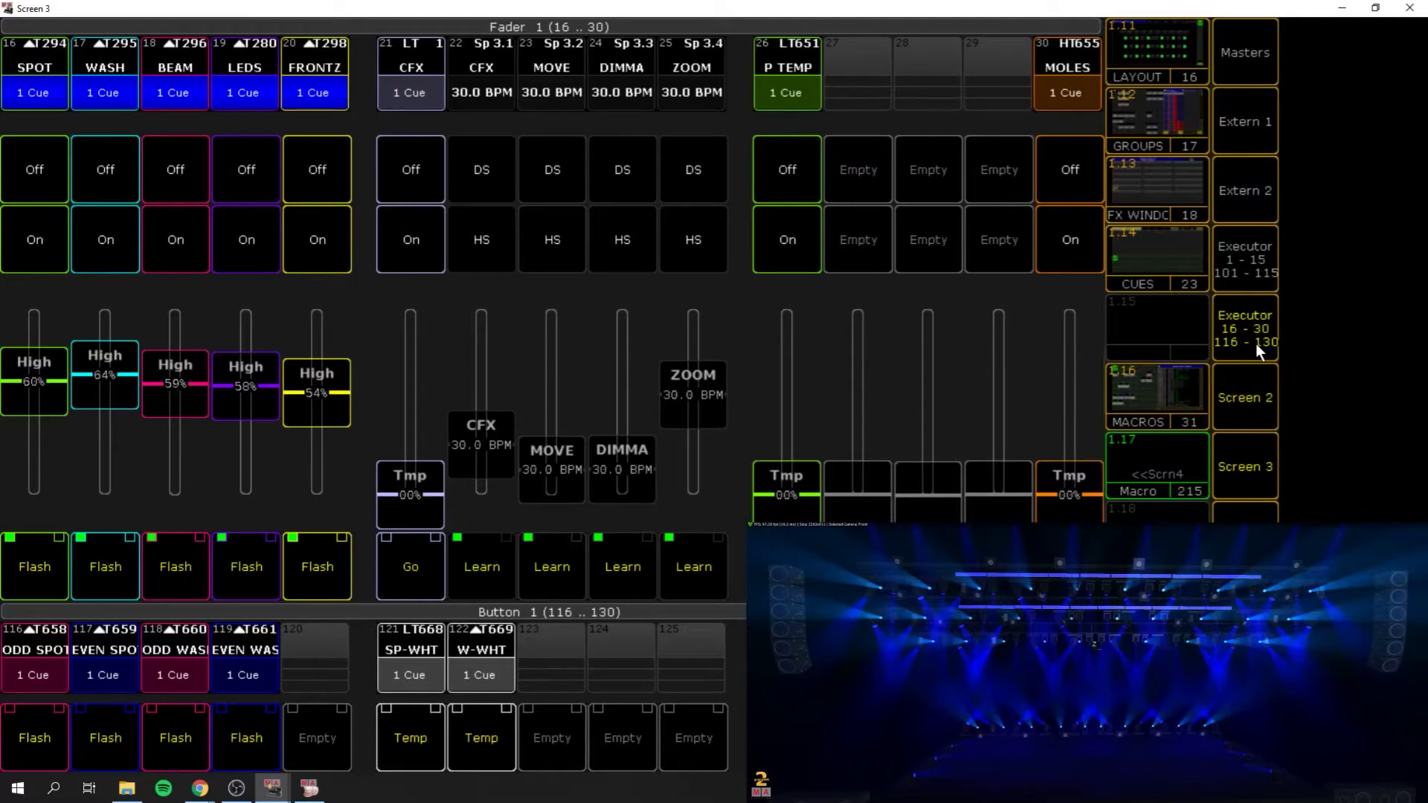
left_click_drag(43, 403, 19, 294)
left_click_drag(104, 380, 102, 289)
left_click_drag(175, 376, 240, 312)
mouse_move(329, 413)
left_mouse_down()
mouse_move(329, 302)
mouse_move(326, 489)
mouse_move(297, 386)
mouse_move(310, 394)
left_mouse_up()
left_click_drag(245, 305, 226, 387)
left_click_drag(104, 298, 101, 392)
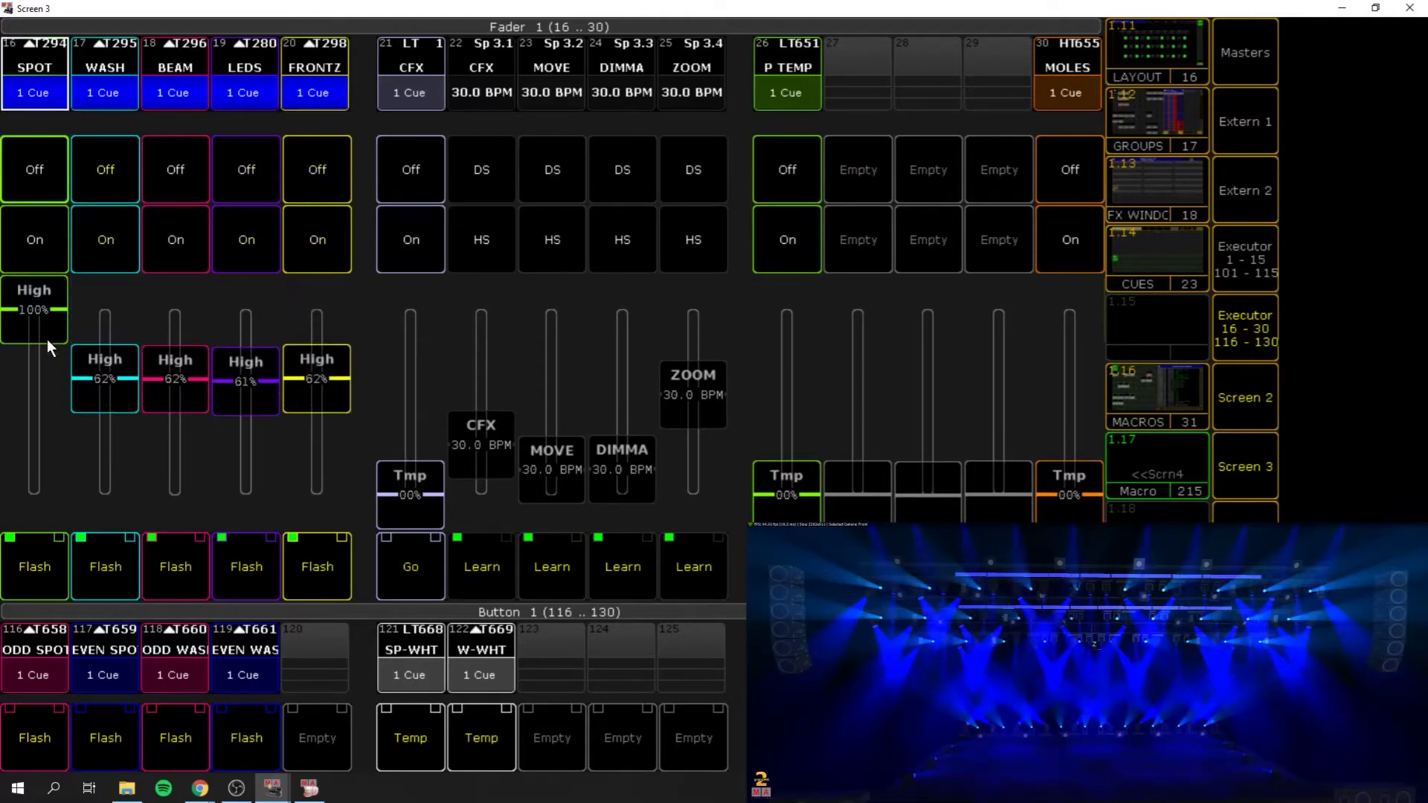
left_click_drag(46, 339, 125, 377)
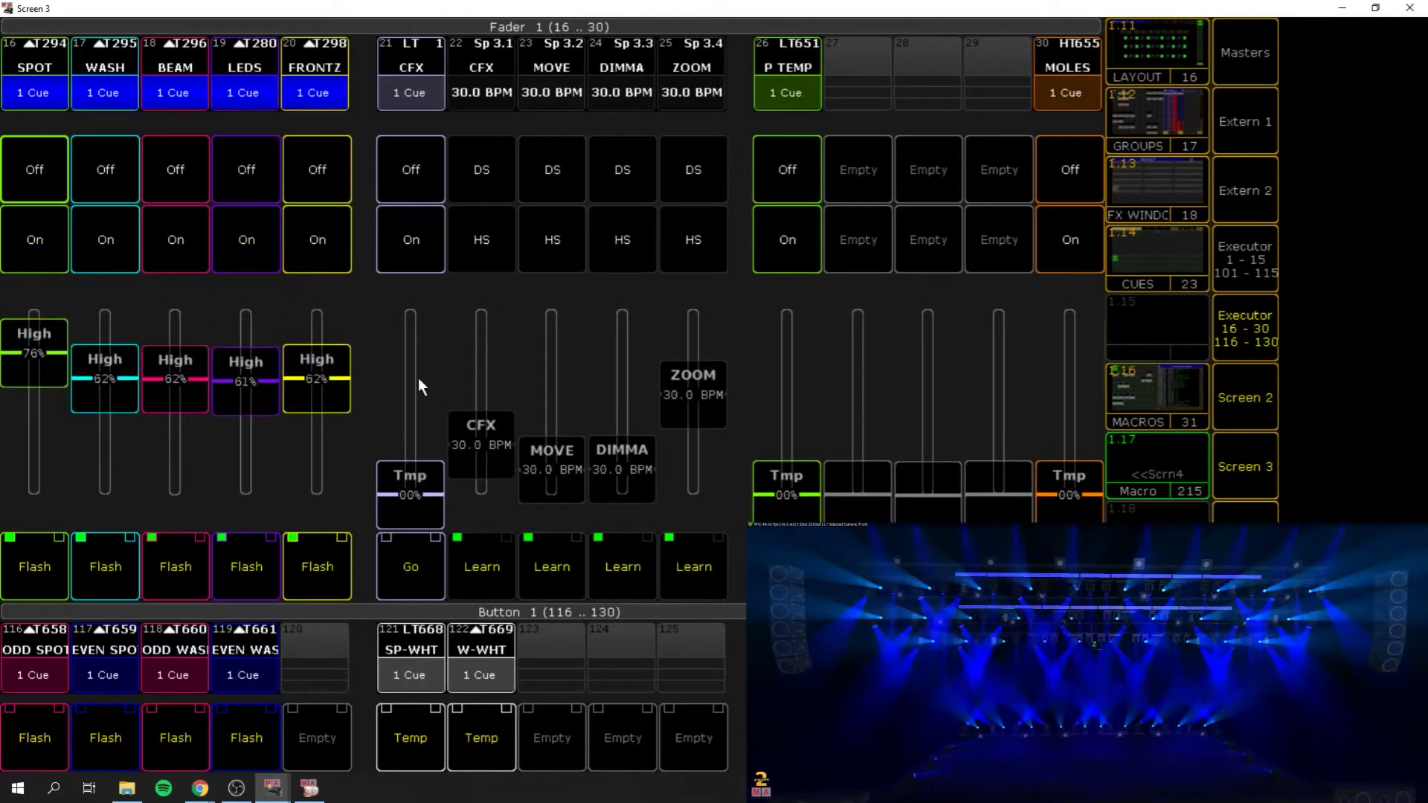
- Try the CFX temp fader and set the CFX speed master to 44.6 BPM
left_click_drag(396, 512, 388, 553)
mouse_move(490, 447)
left_mouse_down()
mouse_move(492, 330)
mouse_move(481, 422)
left_mouse_up()
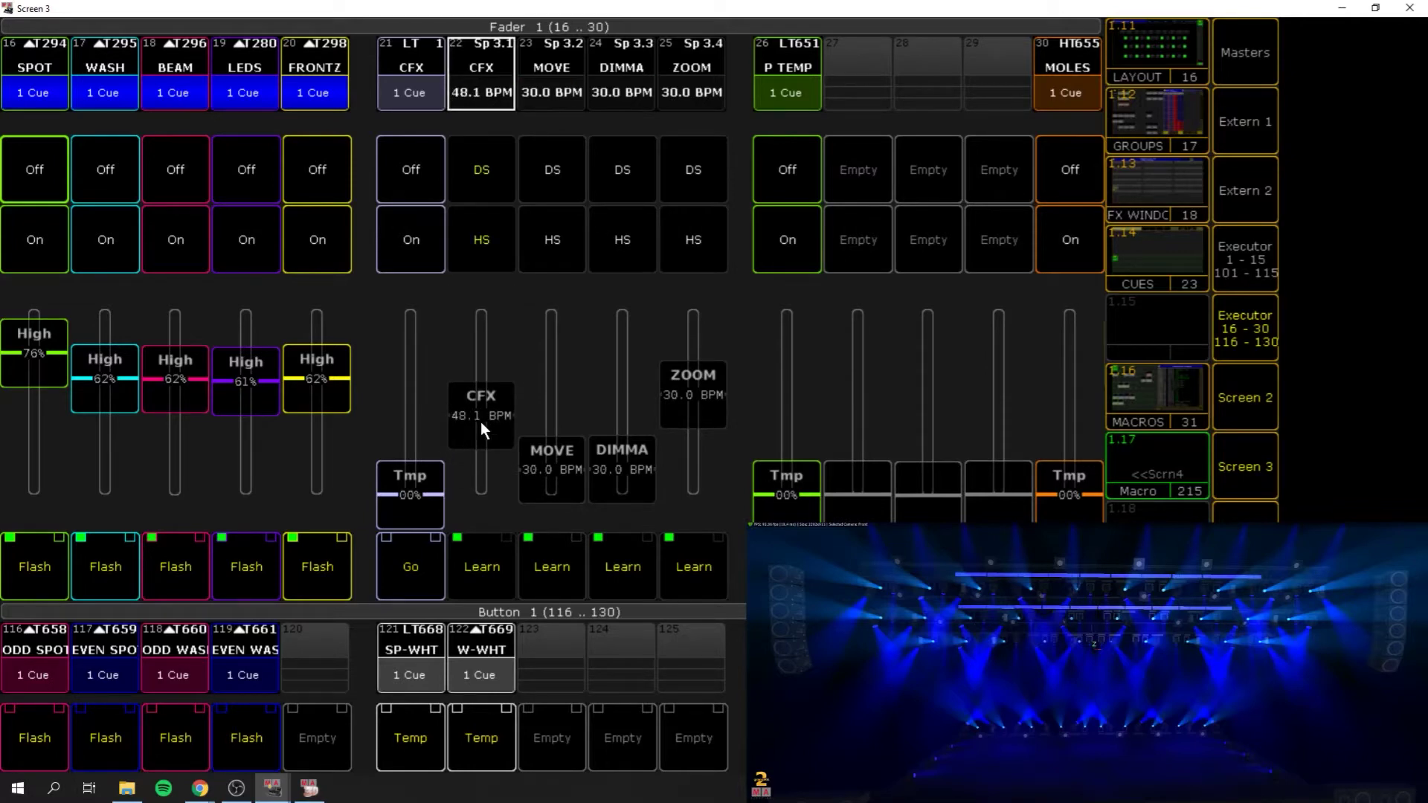
left_click_drag(481, 422, 480, 428)
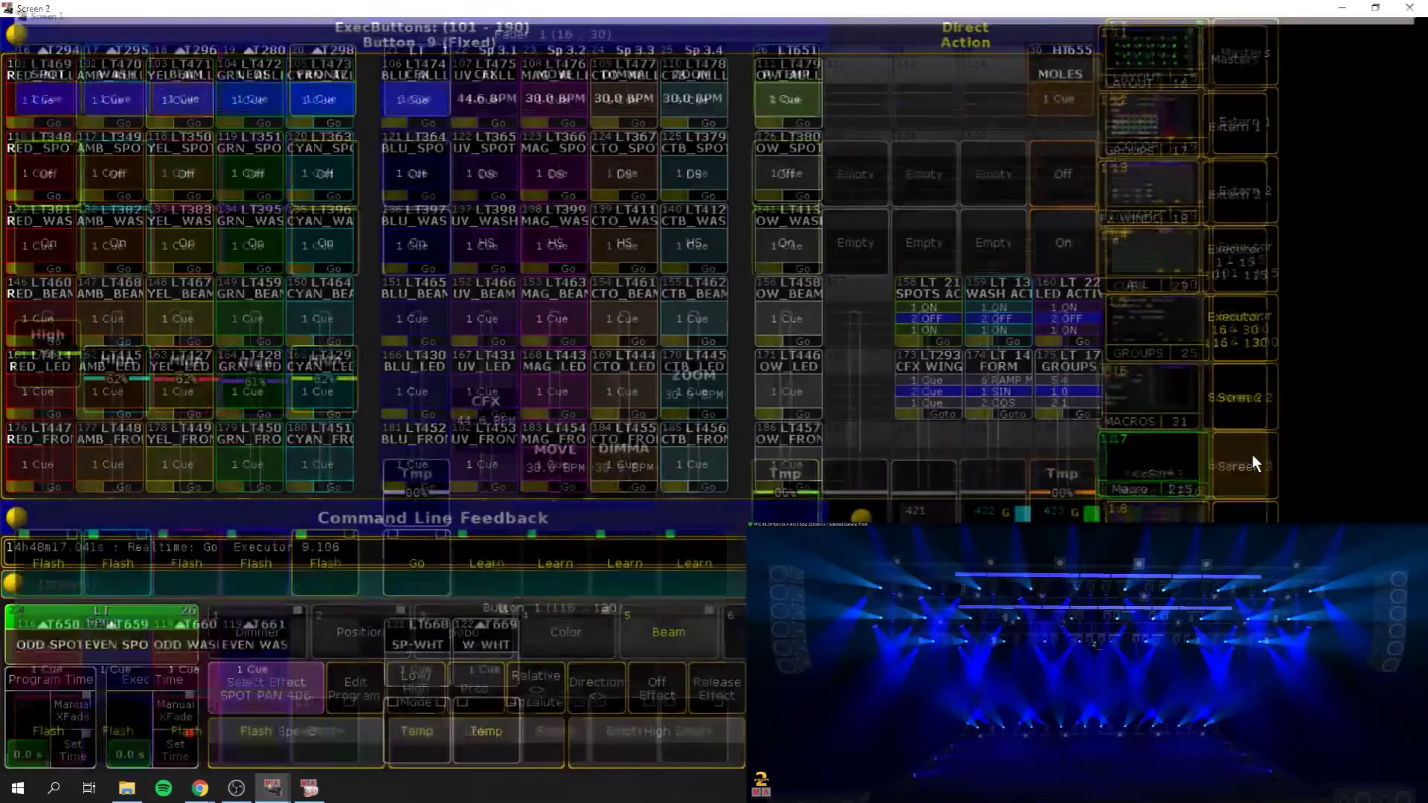
- On the Screen 3 effect executors, start the DIM-SP spot dimmer effect and set the DIMMA speed master to 113 BPM
left_click(1252, 461)
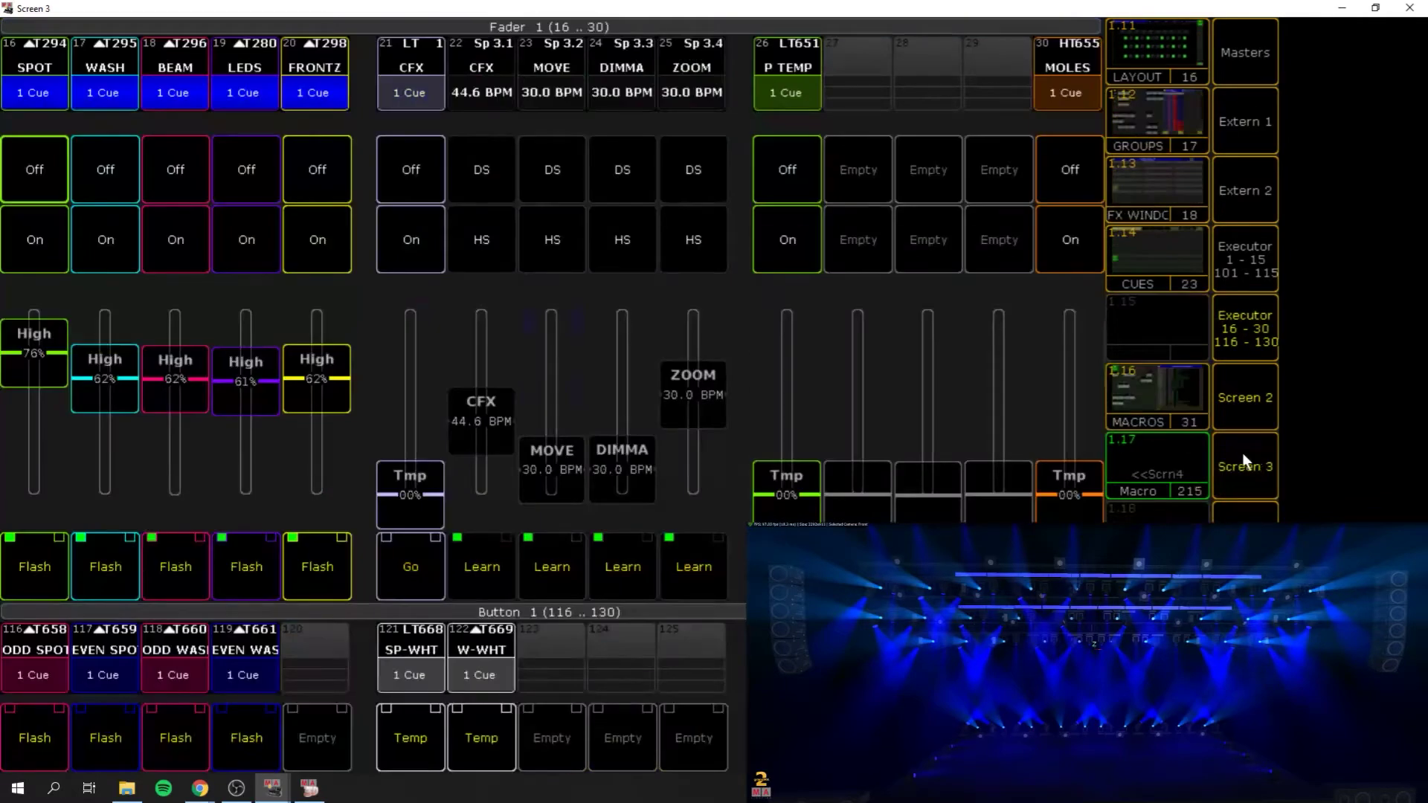
left_click(1261, 331)
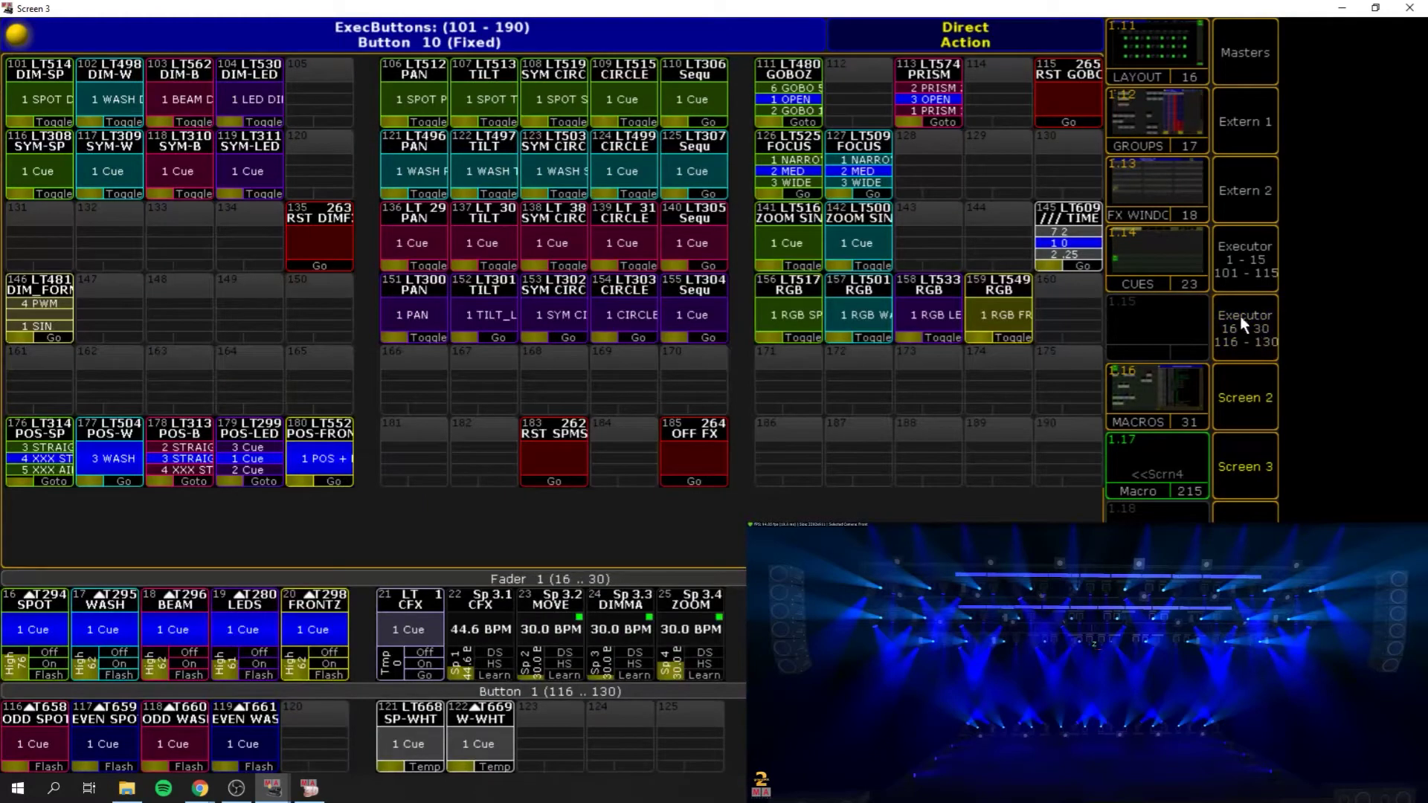
left_click(56, 99)
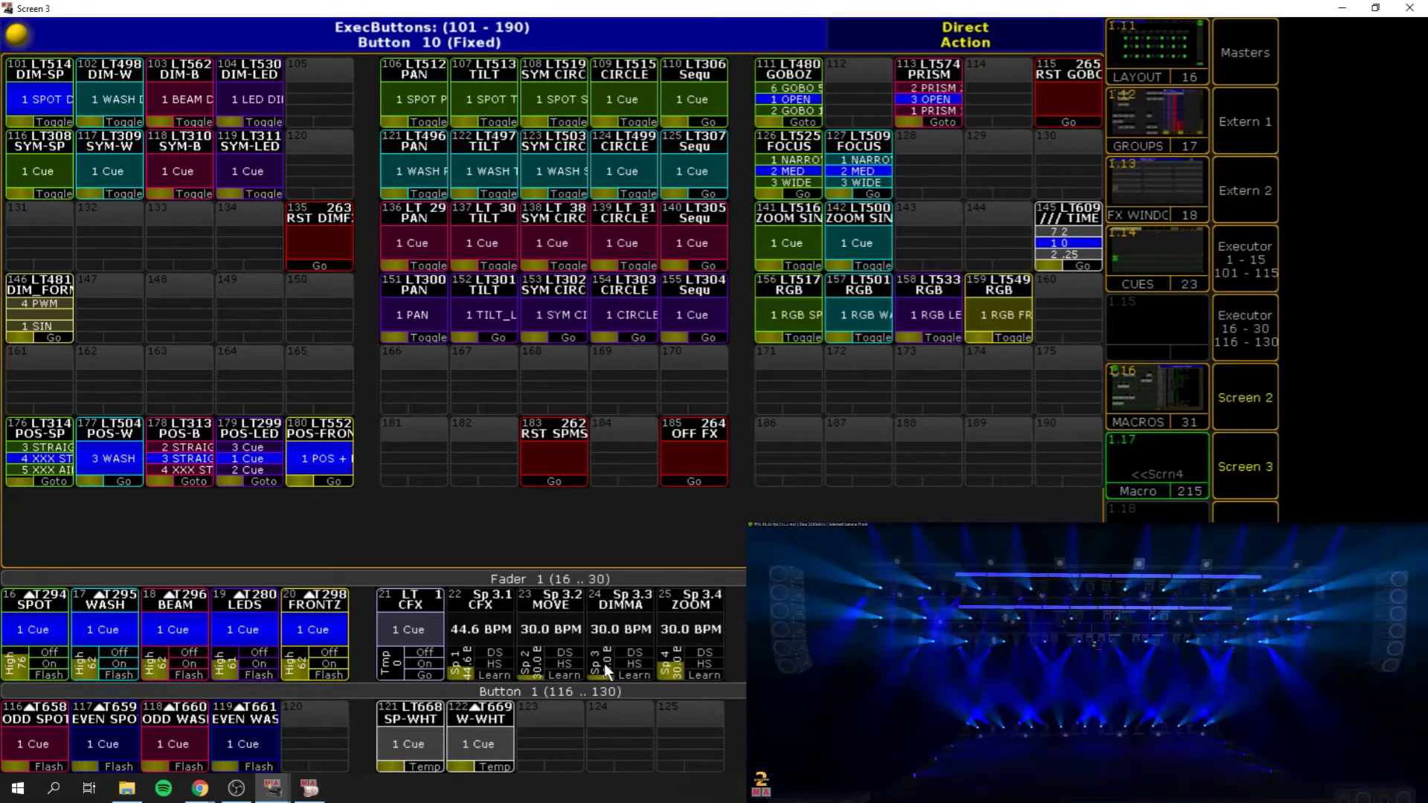
scroll(602, 671, "up", 5)
scroll(604, 662, "up", 3)
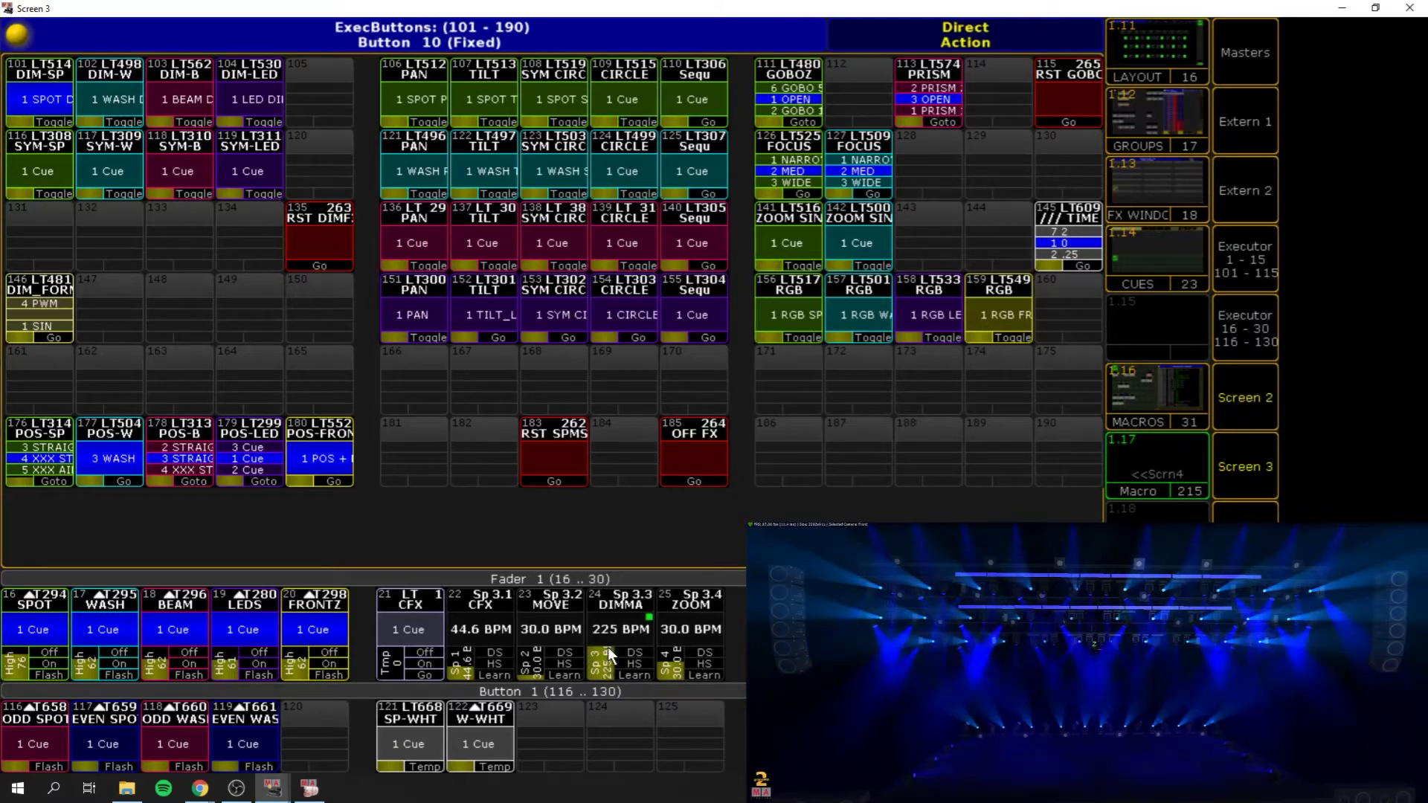
scroll(605, 657, "down", 5)
scroll(604, 667, "down", 2)
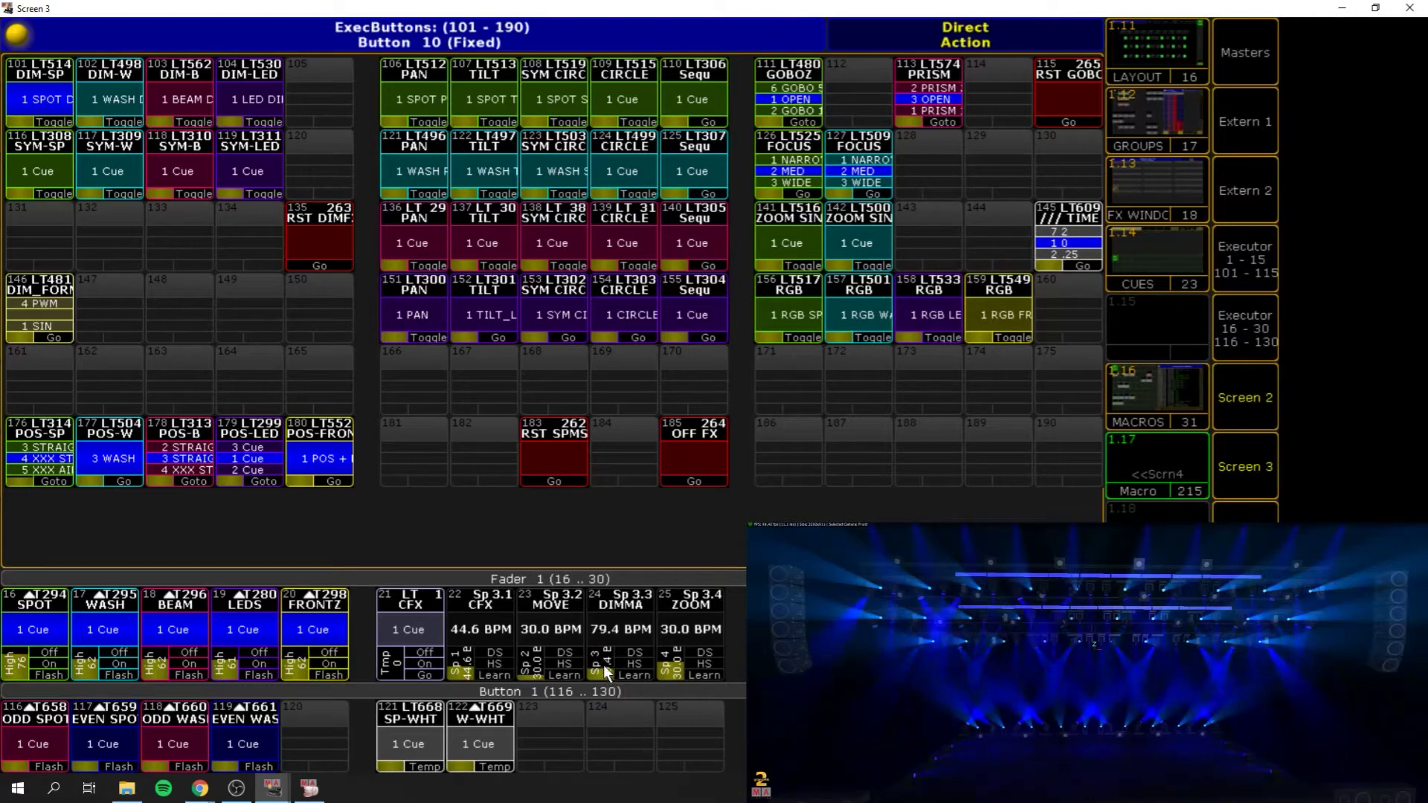
scroll(605, 662, "up", 2)
scroll(607, 664, "down", 1)
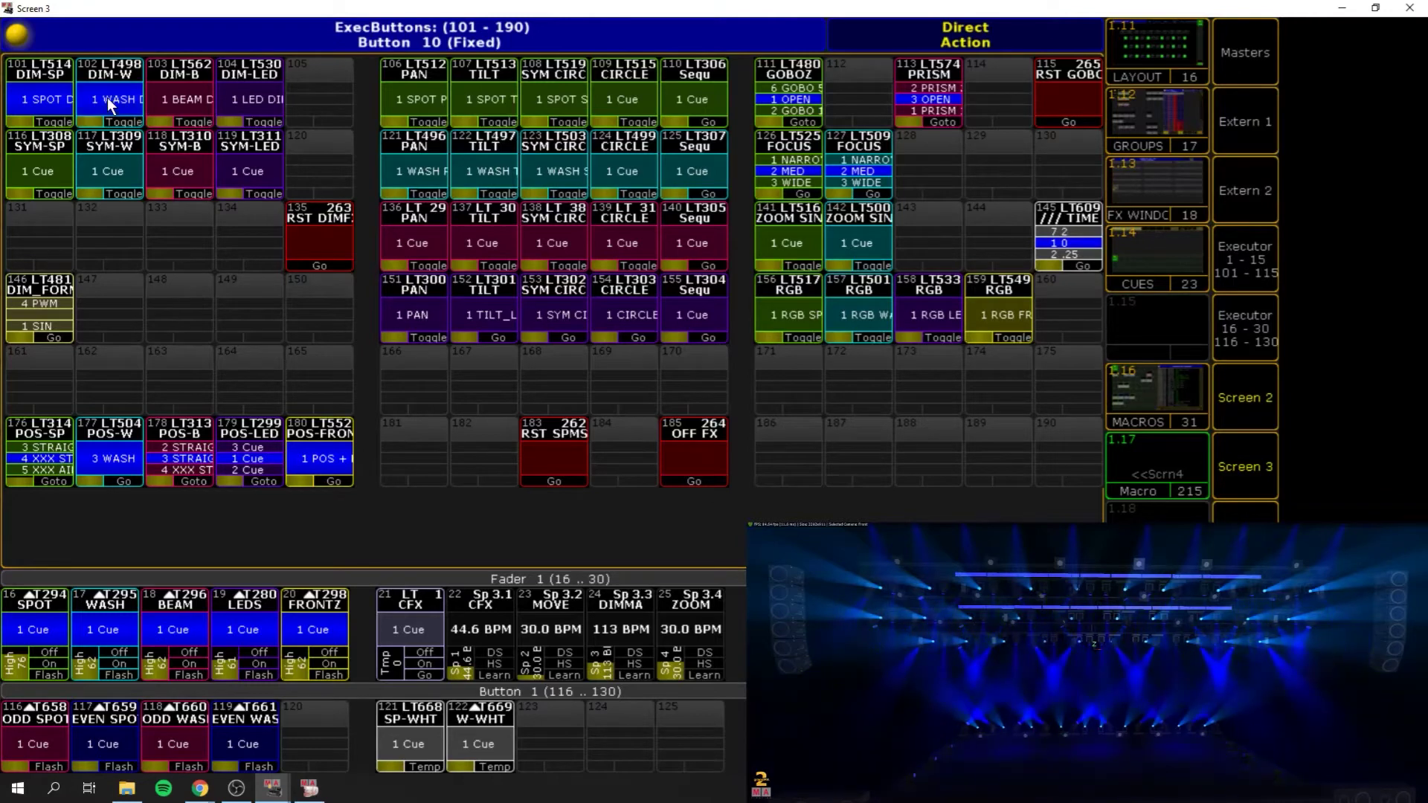
- Start the beam and LED dimmer effects and slow the DIMMA speed master to 66.2 BPM
left_click(191, 95)
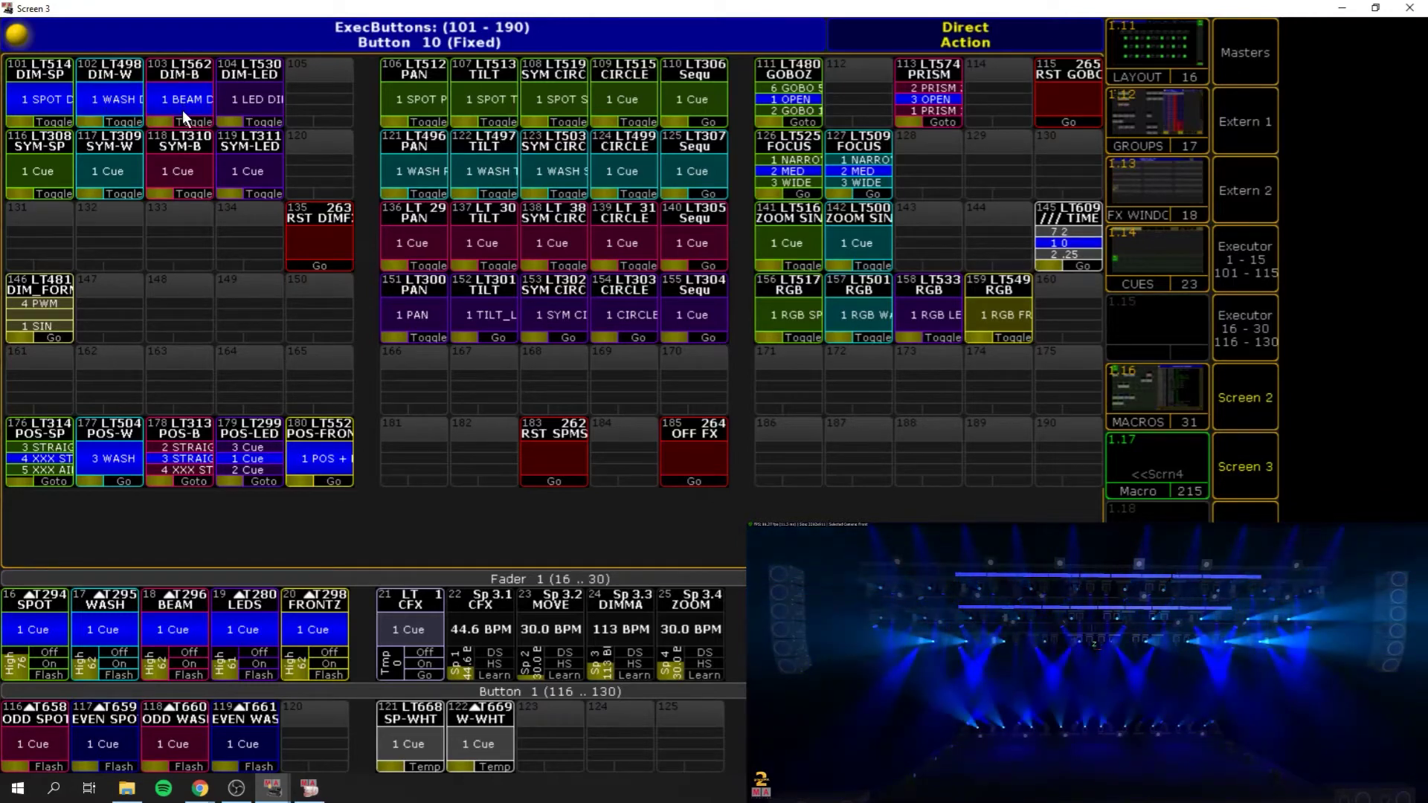
left_click(258, 101)
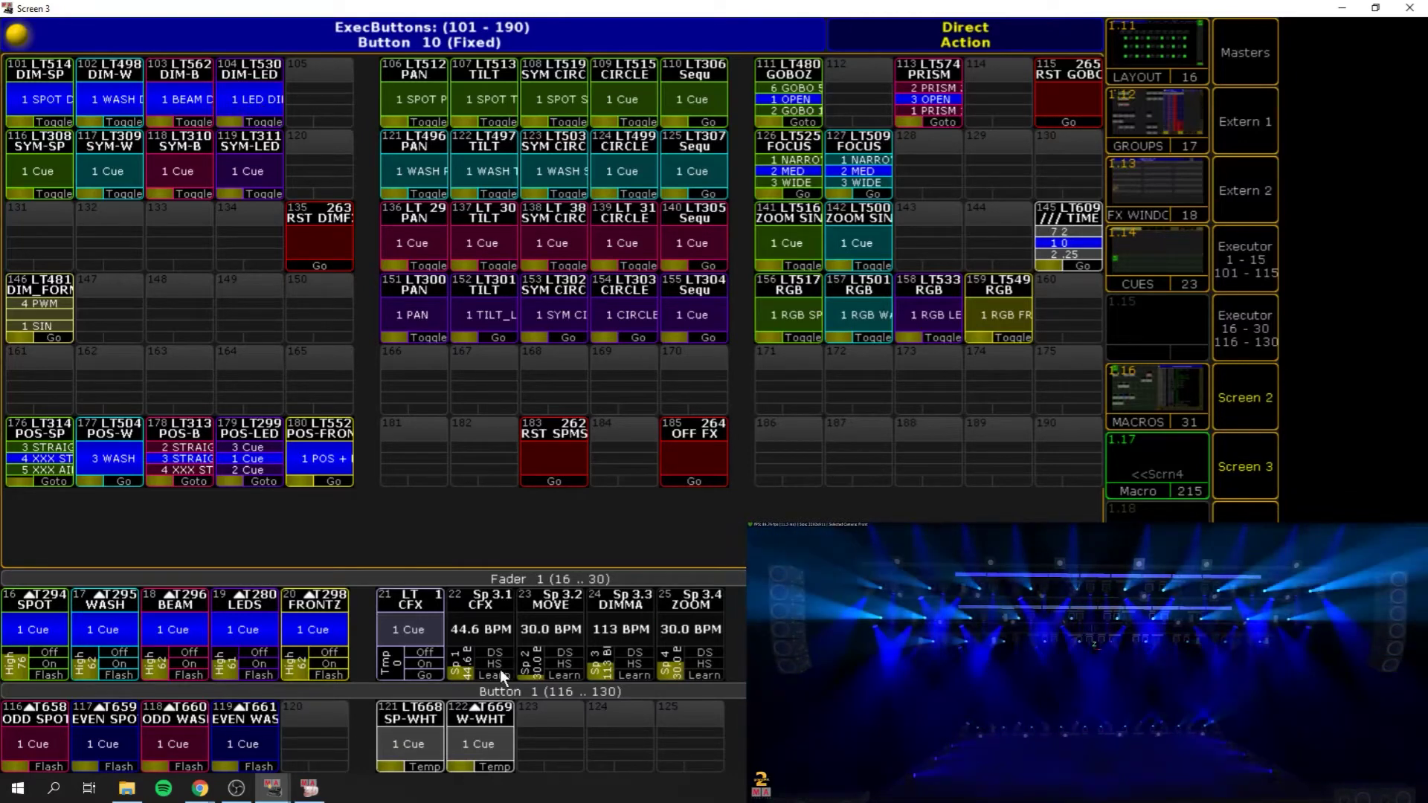
mouse_move(606, 661)
left_mouse_down()
mouse_move(604, 647)
mouse_move(604, 667)
left_mouse_up()
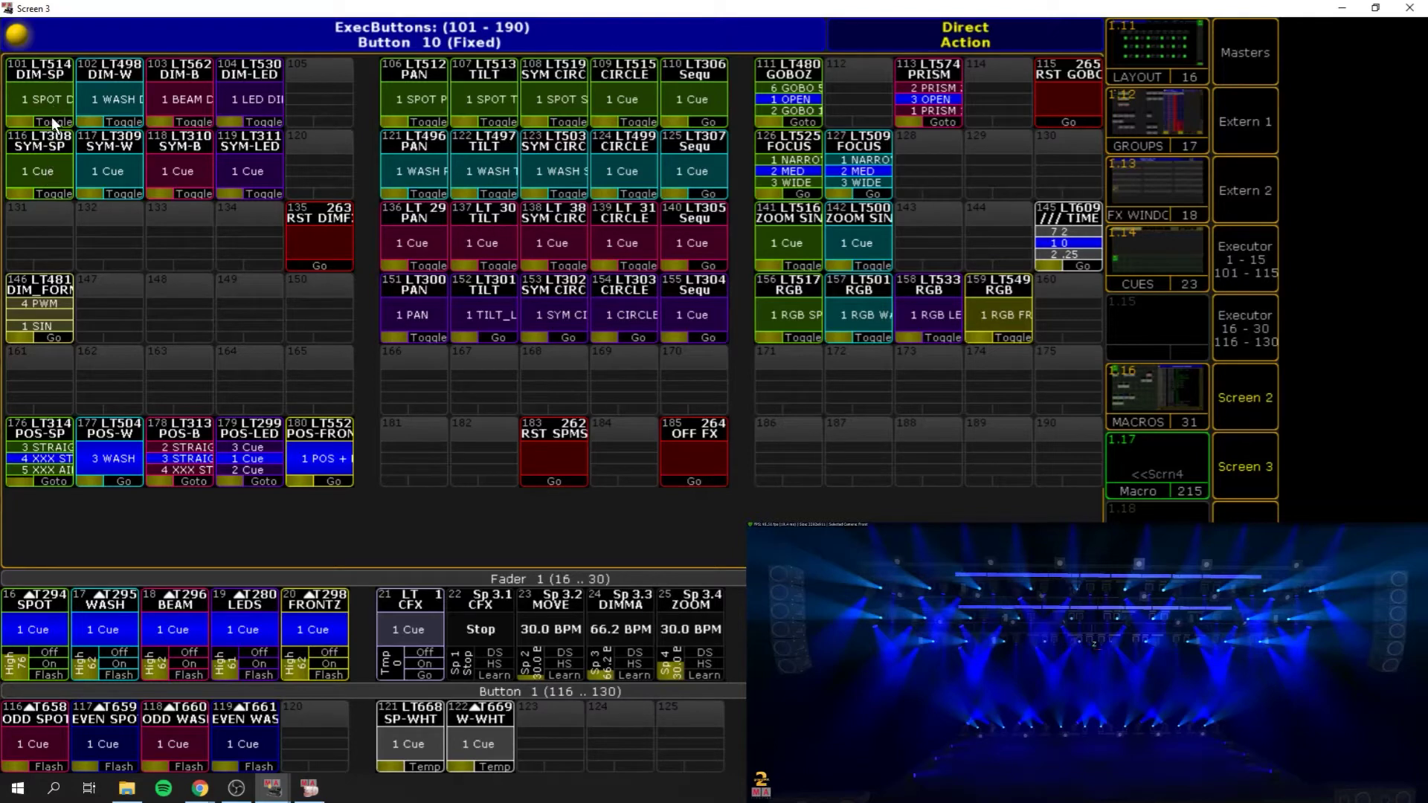
- Start the symmetrical dimmer effects for the spots, washes, beams and LEDs
left_click(45, 174)
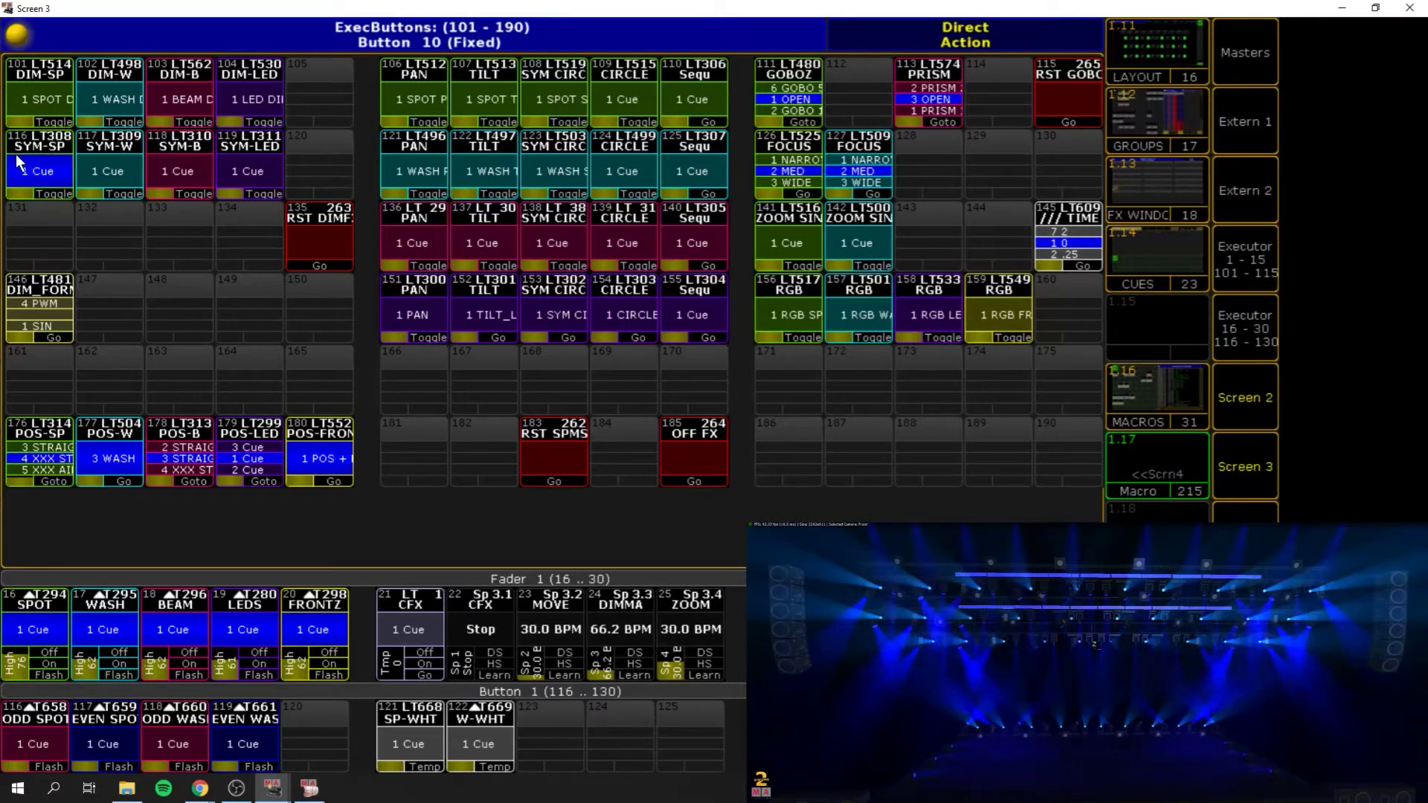
left_click(223, 172)
left_click(194, 171)
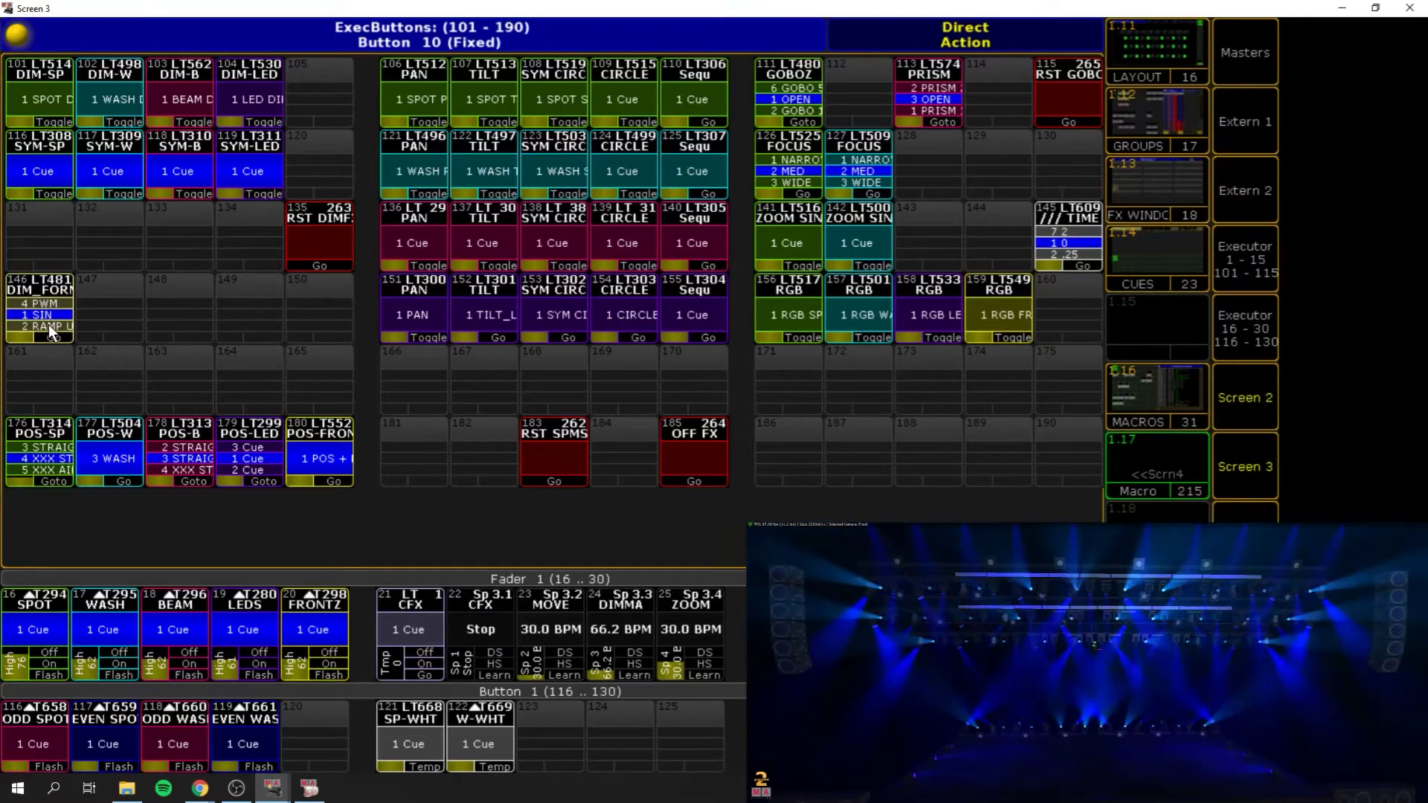
- Advance the dimmer effect form through ramp up and ramp down to PWM, and reset the dimmer effects
left_click(58, 335)
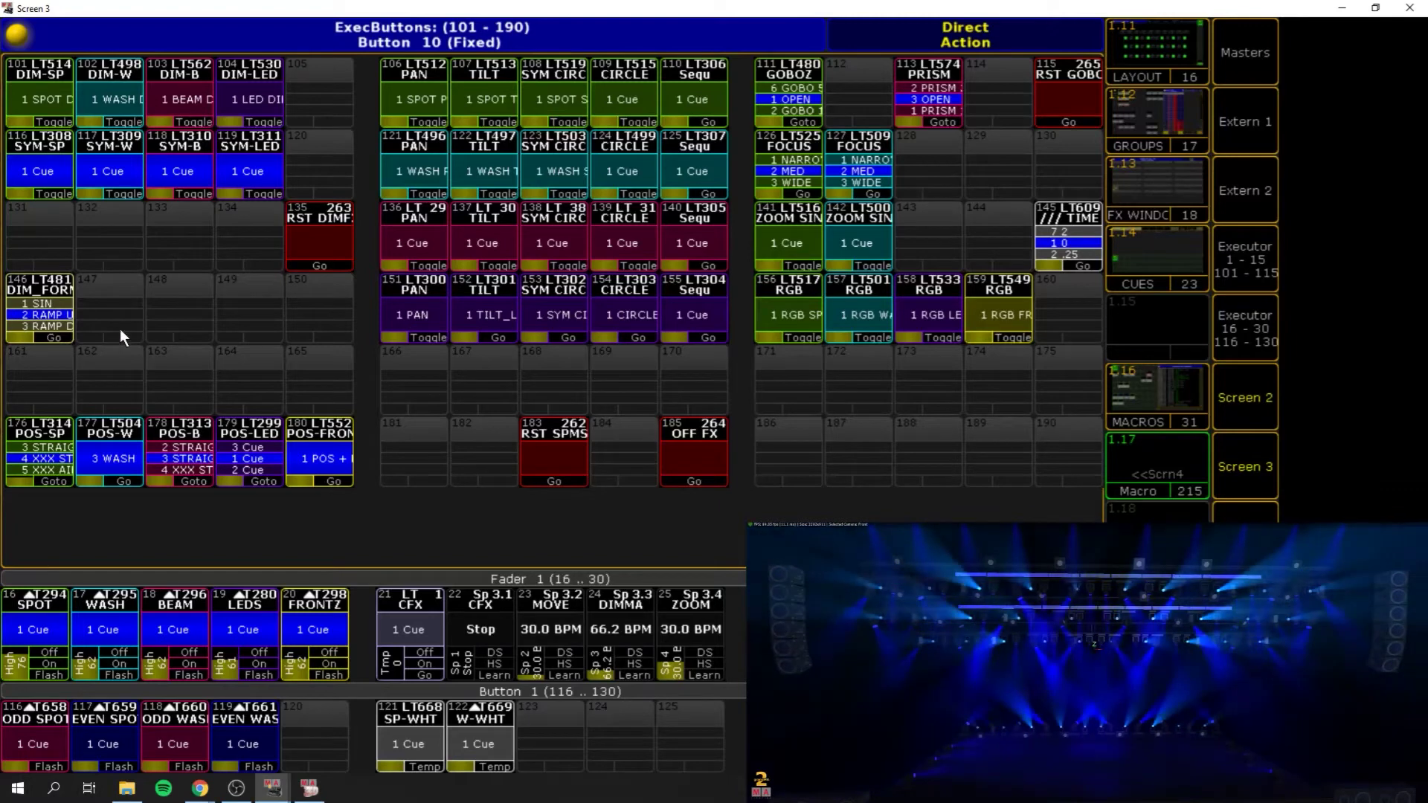
left_click(54, 328)
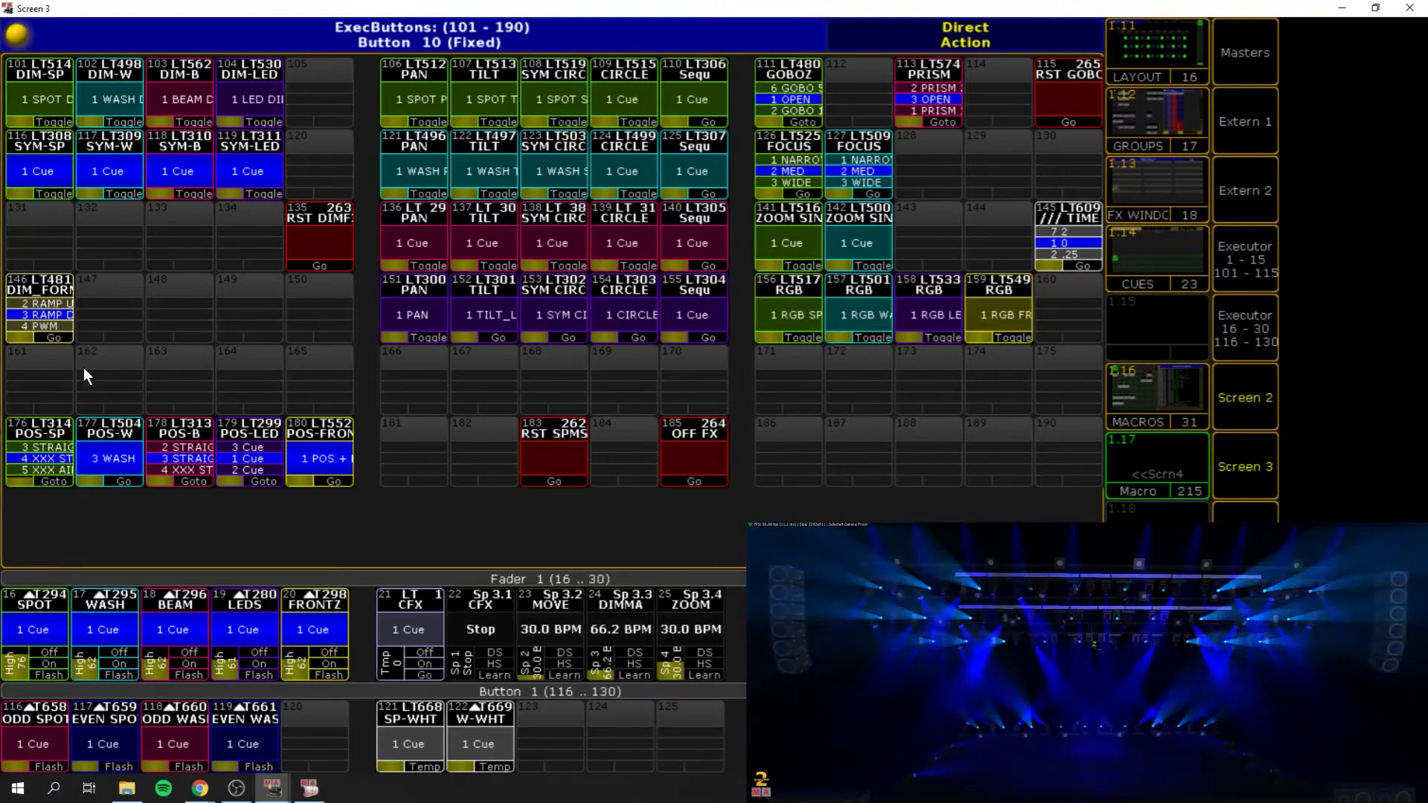
left_click(45, 327)
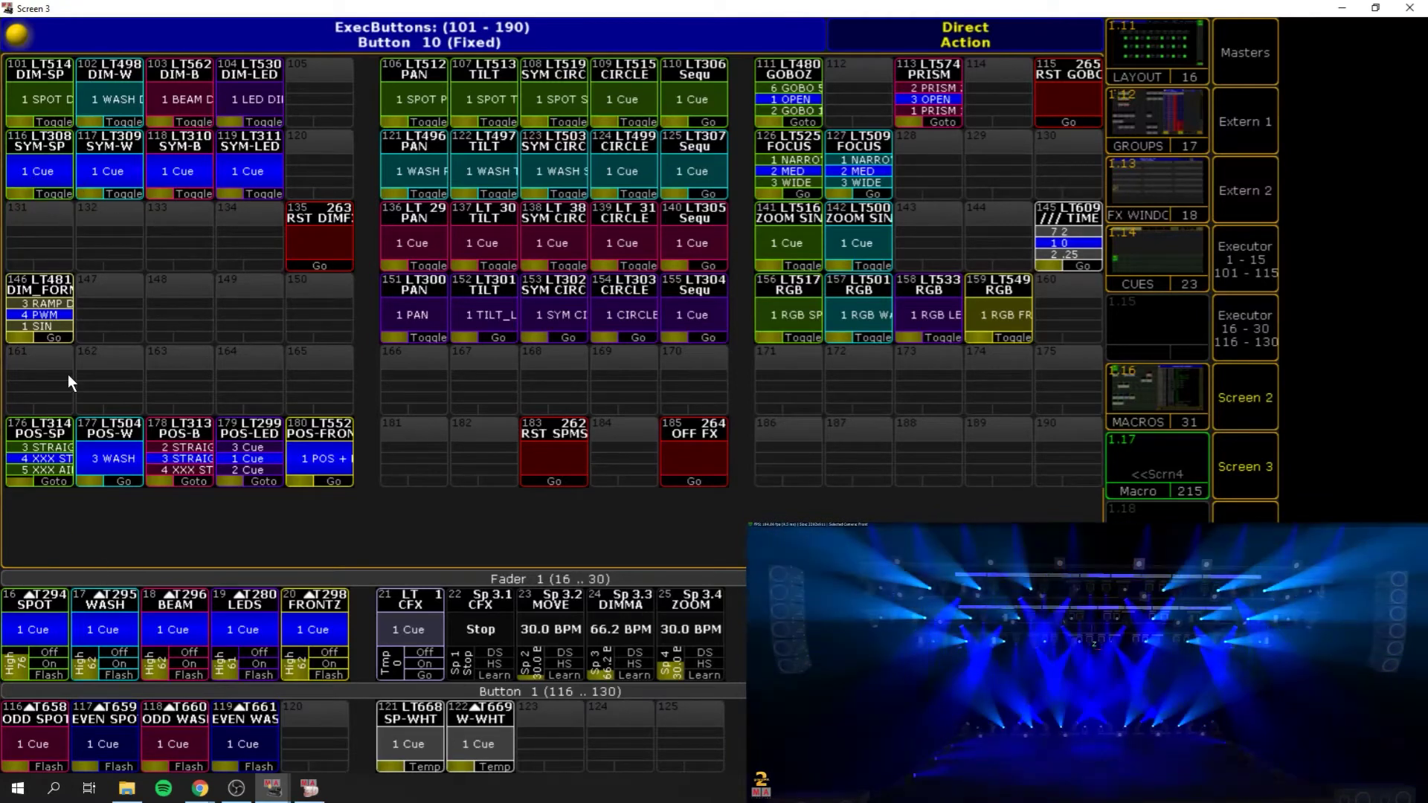
left_click(38, 321)
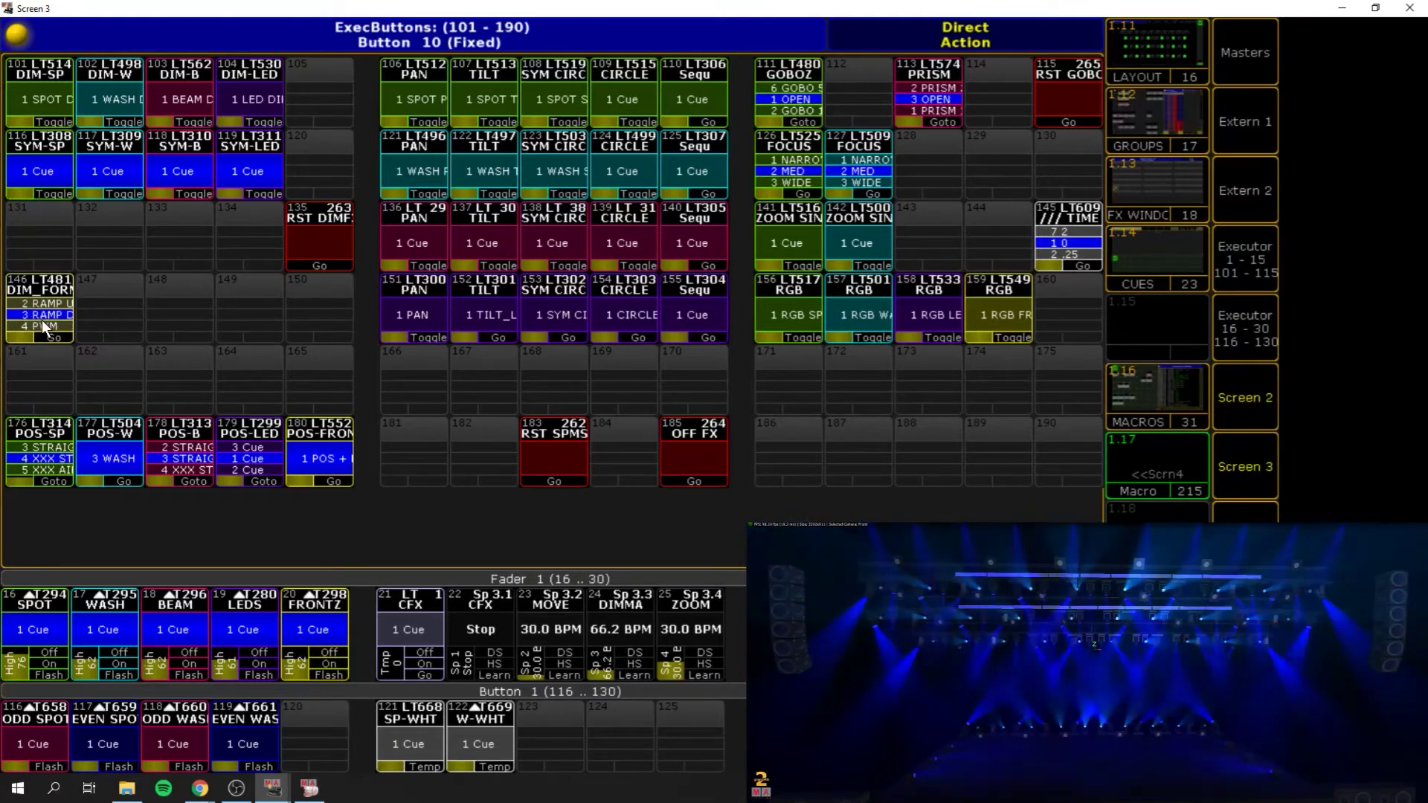
left_click(41, 321)
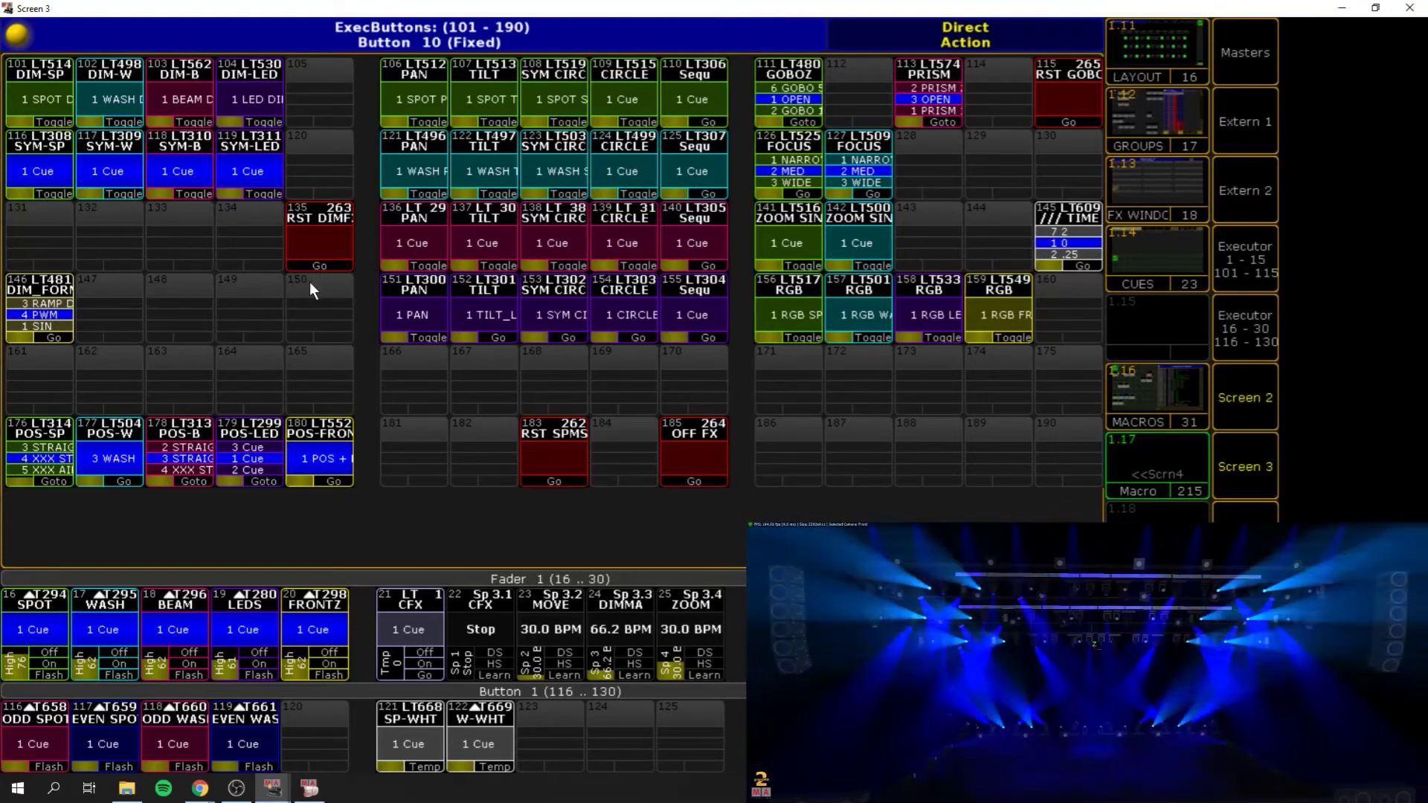
left_click(321, 243)
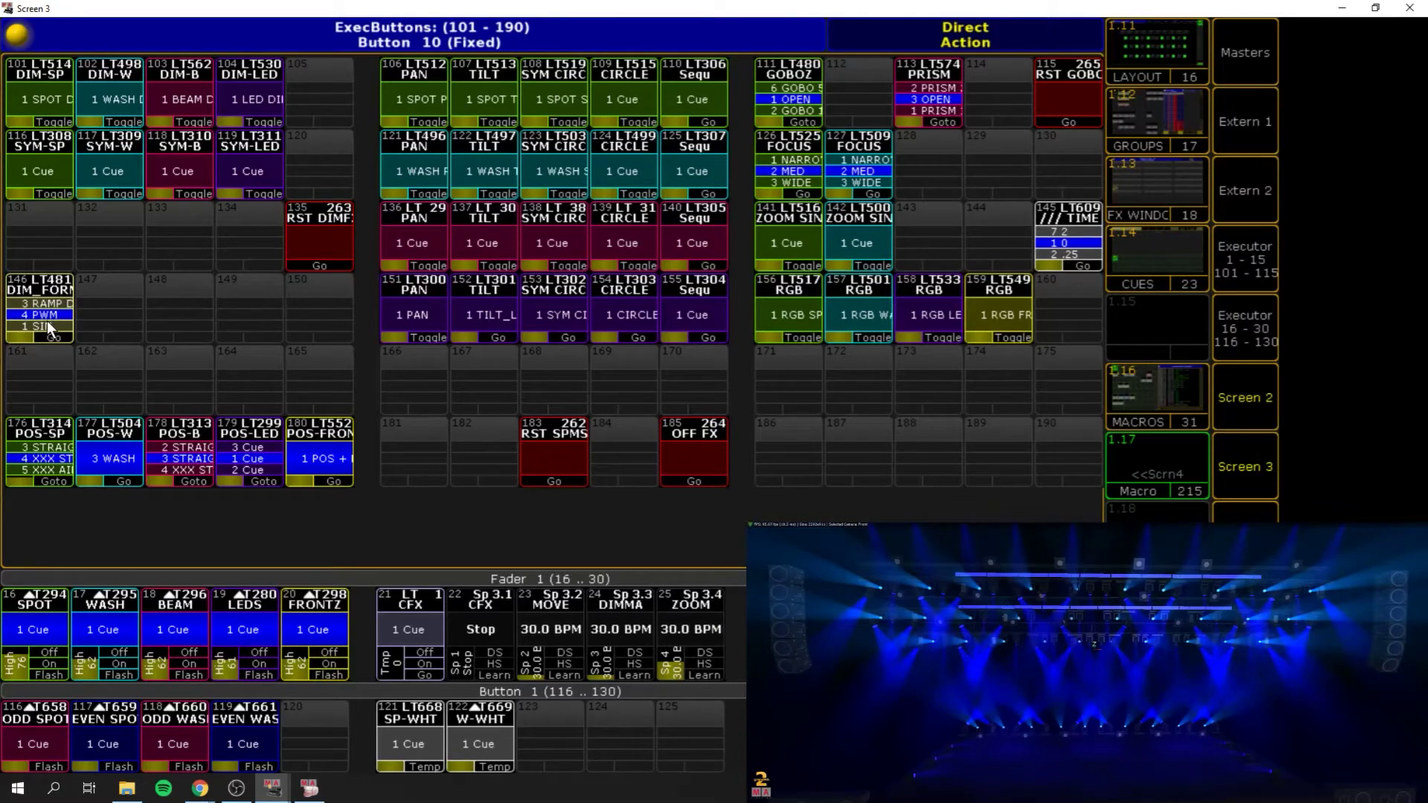
- Combine the DIM-SP, SYM-W, DIM-B and SYM-LED dimmer effects, and switch all effects off with OFF FX
left_click(23, 82)
left_click(93, 153)
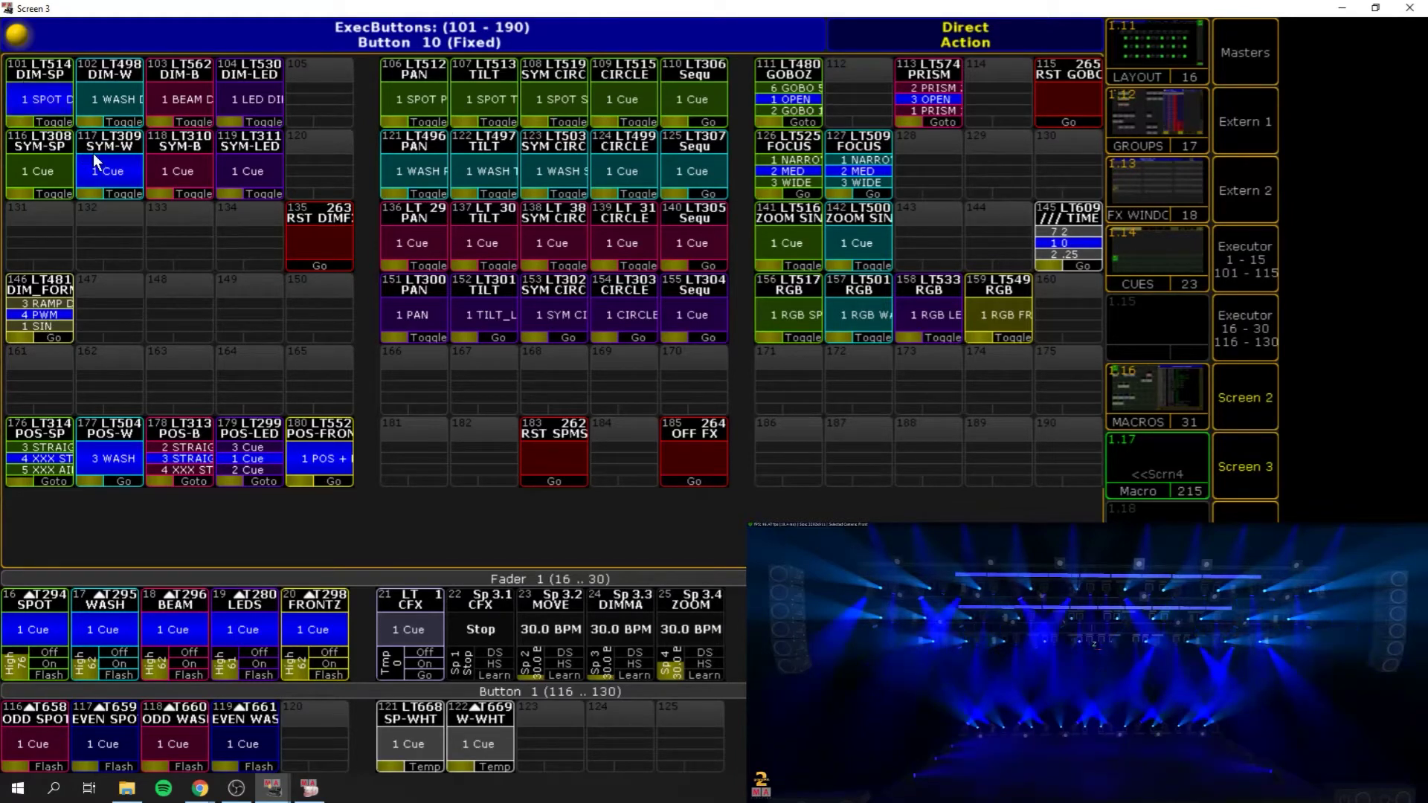
left_click(194, 99)
left_click(232, 148)
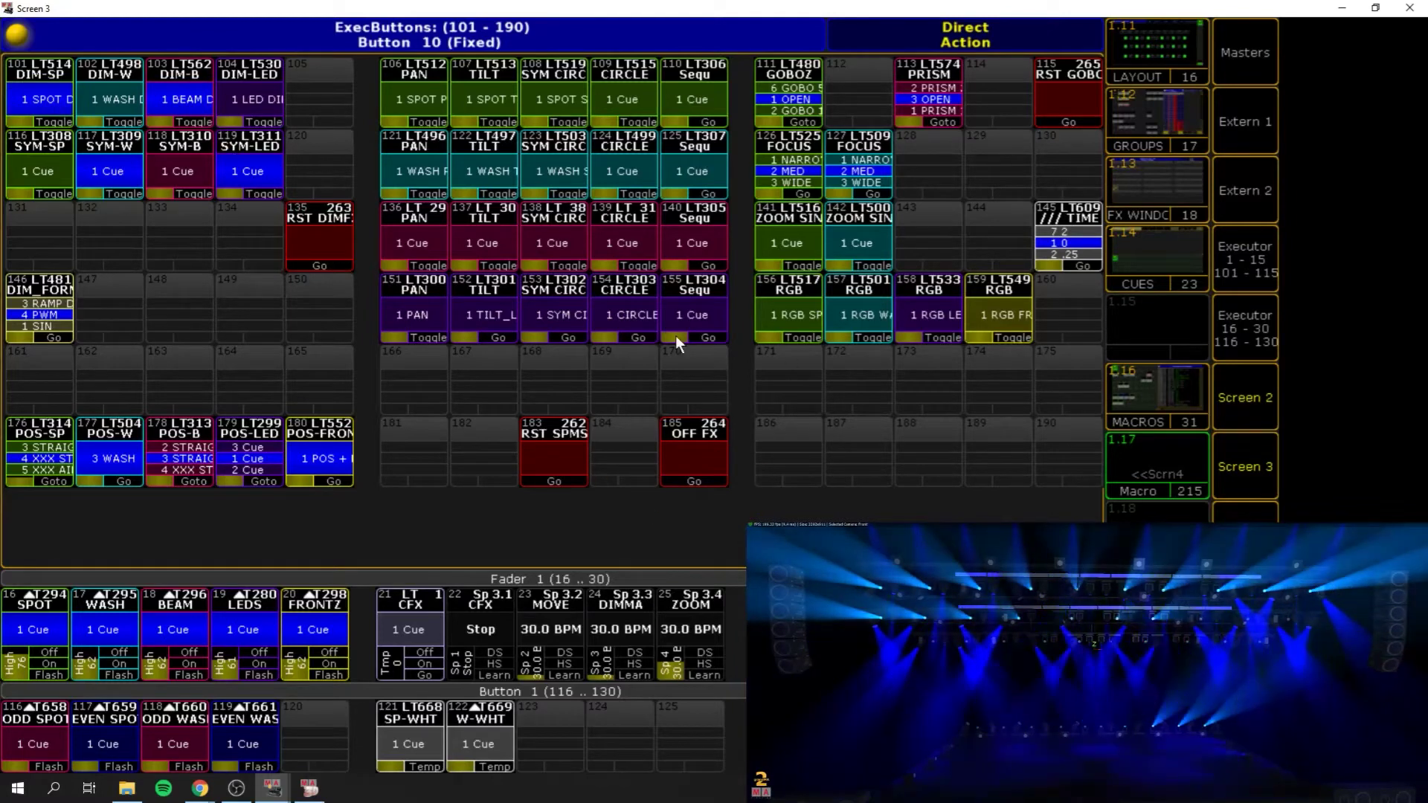
left_click(700, 482)
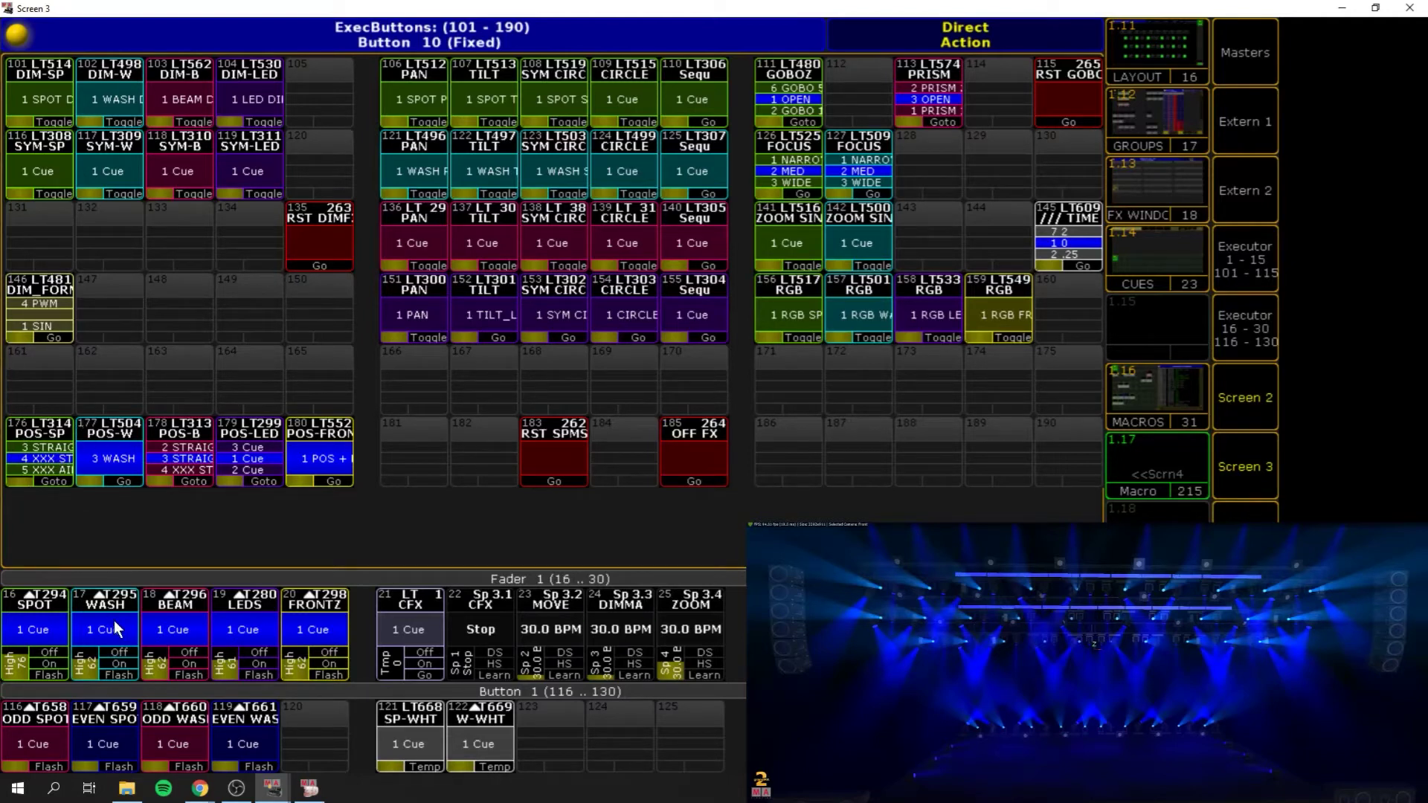
- Lower the WASH, LEDS and FRONTZ faders to 0 and the BEAM fader to 3, leaving the spots lit
left_click_drag(79, 657, 164, 678)
left_click_drag(222, 643, 300, 680)
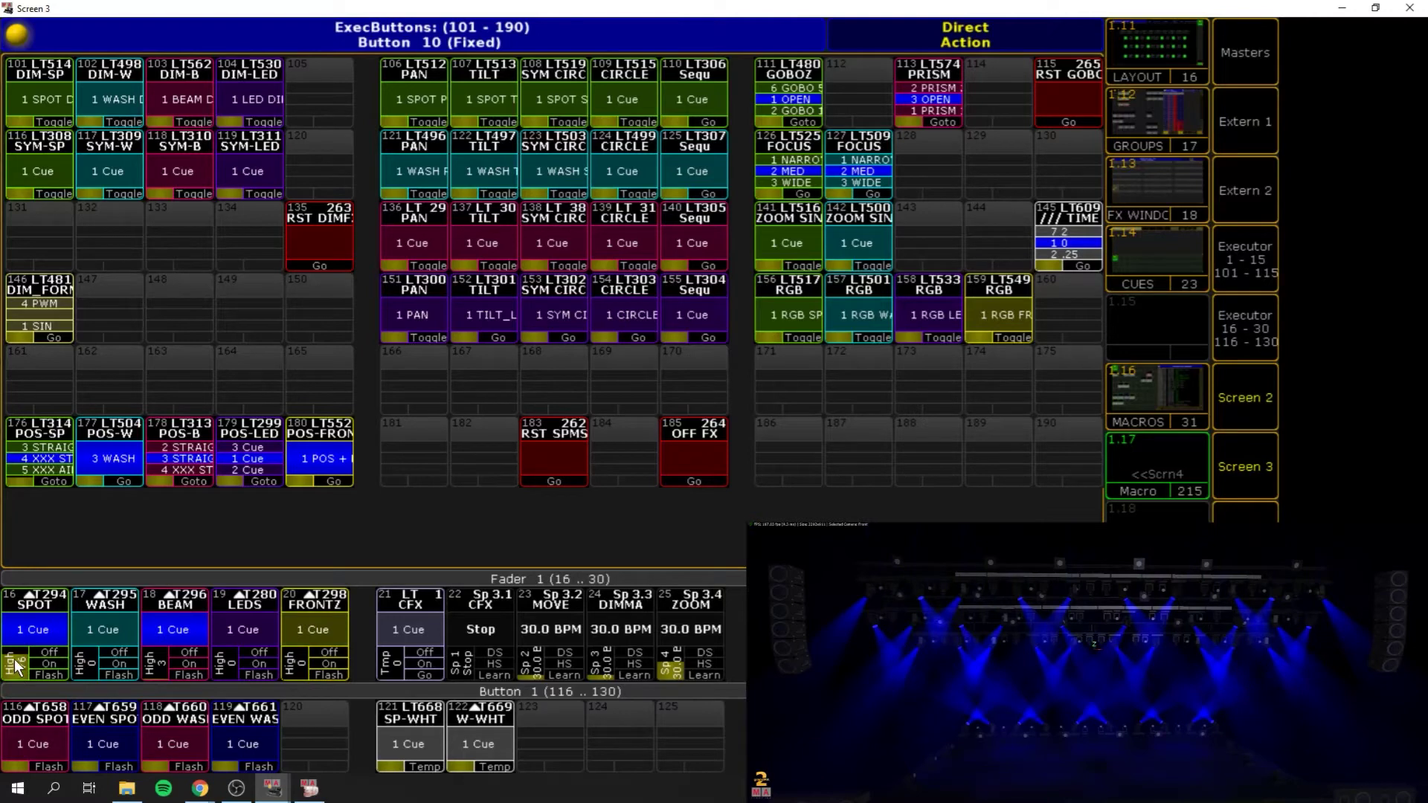
- Lower SPOT and BEAM to 0, and raise the FRONTZ, LEDS and WASH faders to 100 one at a time, dropping each again
left_click_drag(17, 664, 19, 678)
left_click_drag(304, 672, 307, 647)
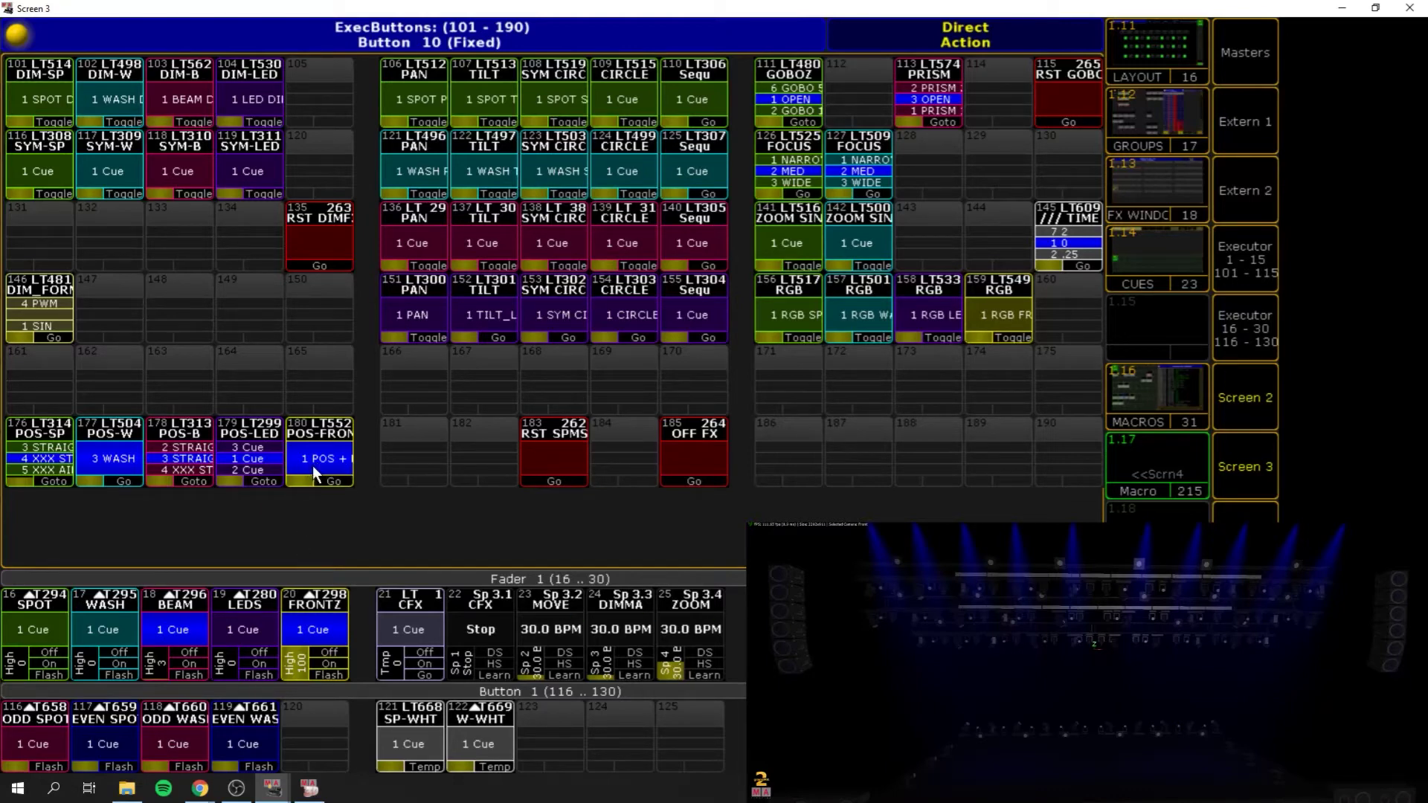
left_click_drag(296, 653, 229, 647)
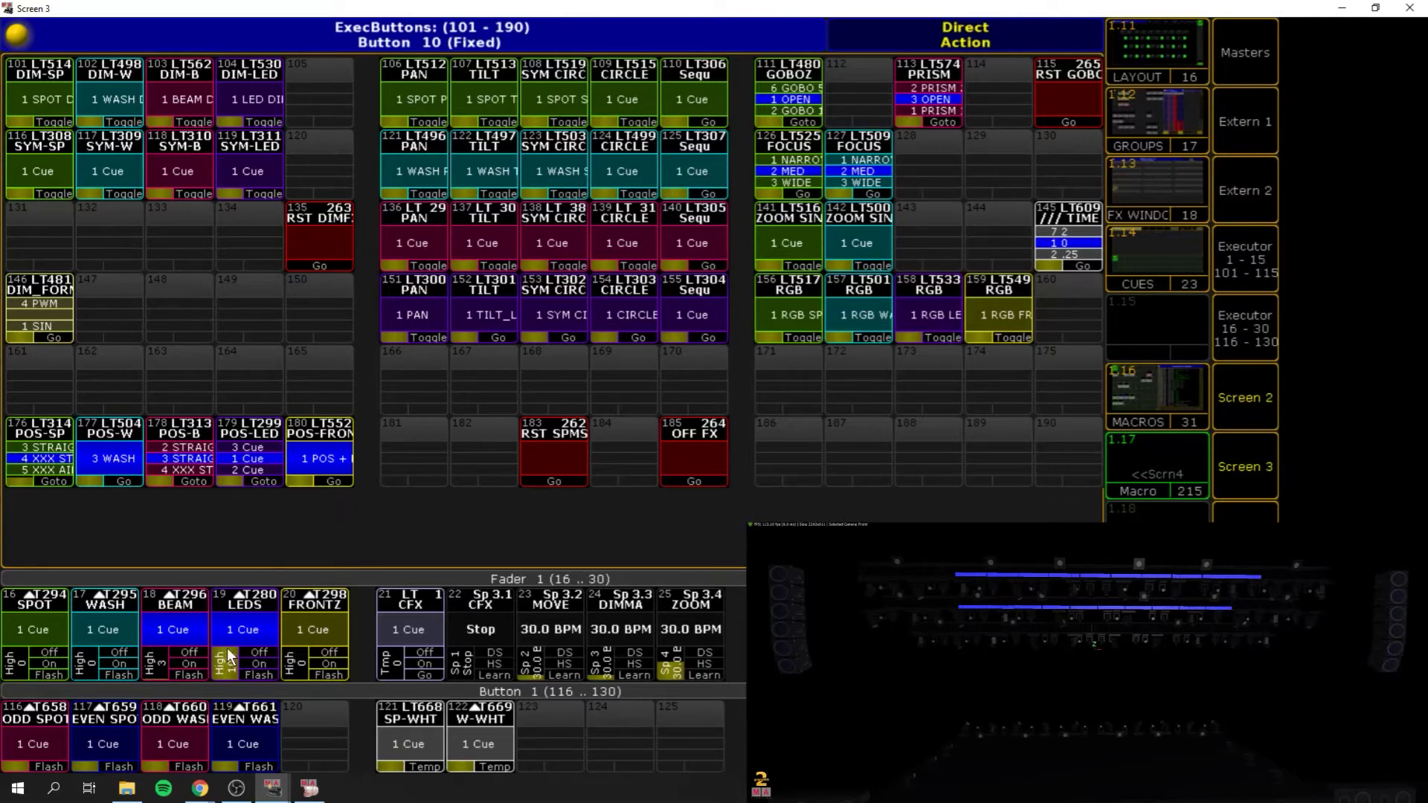
left_click_drag(227, 643, 179, 681)
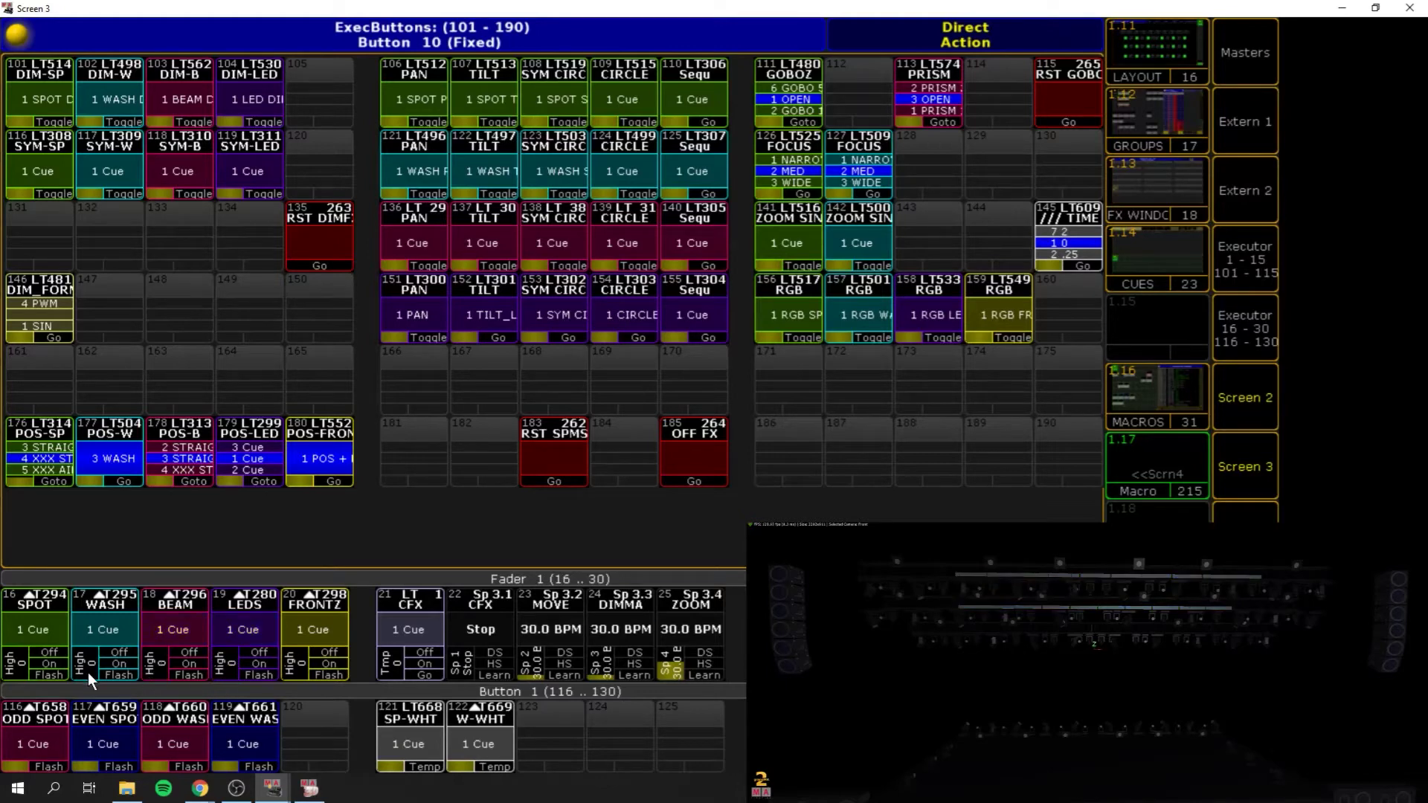
left_click_drag(89, 673, 93, 647)
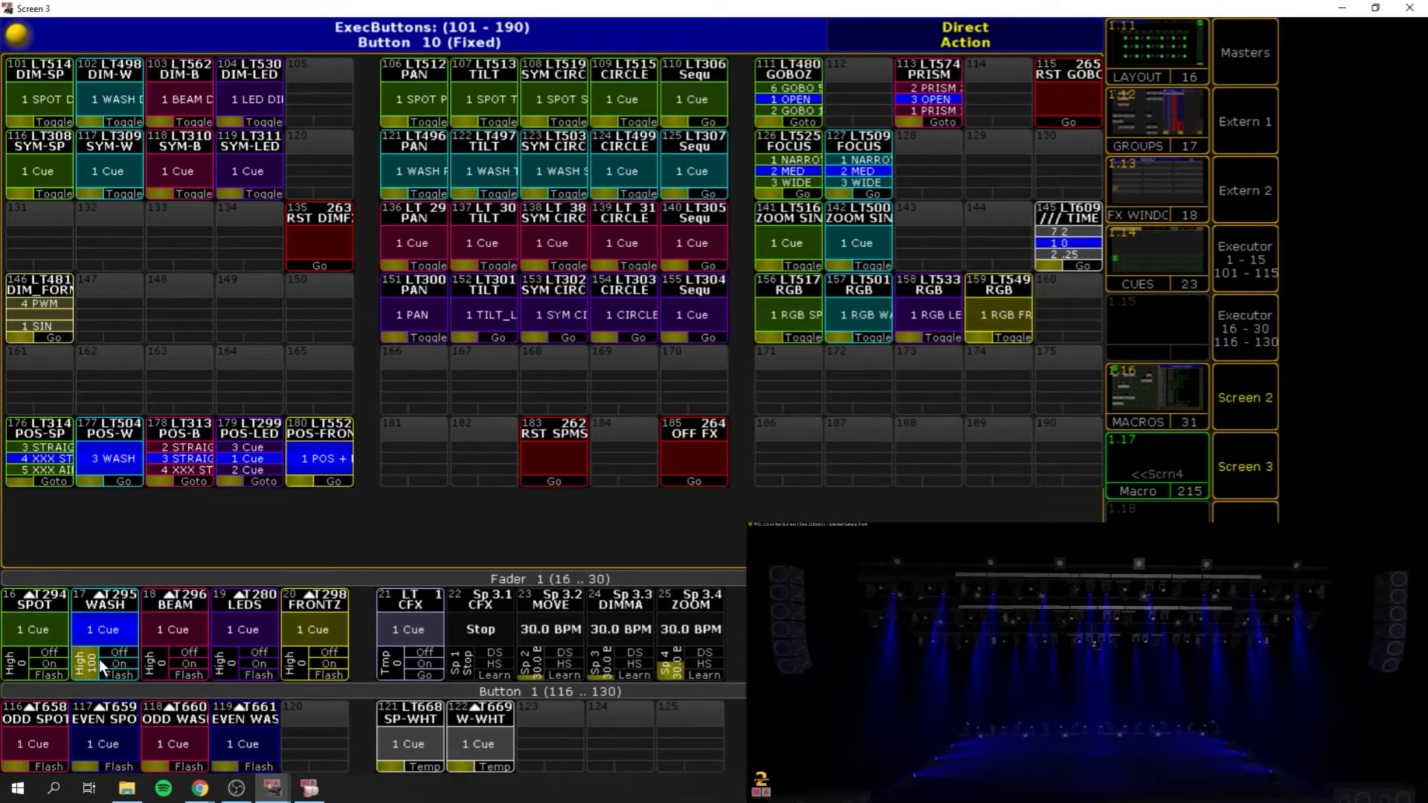
left_click_drag(94, 641, 97, 675)
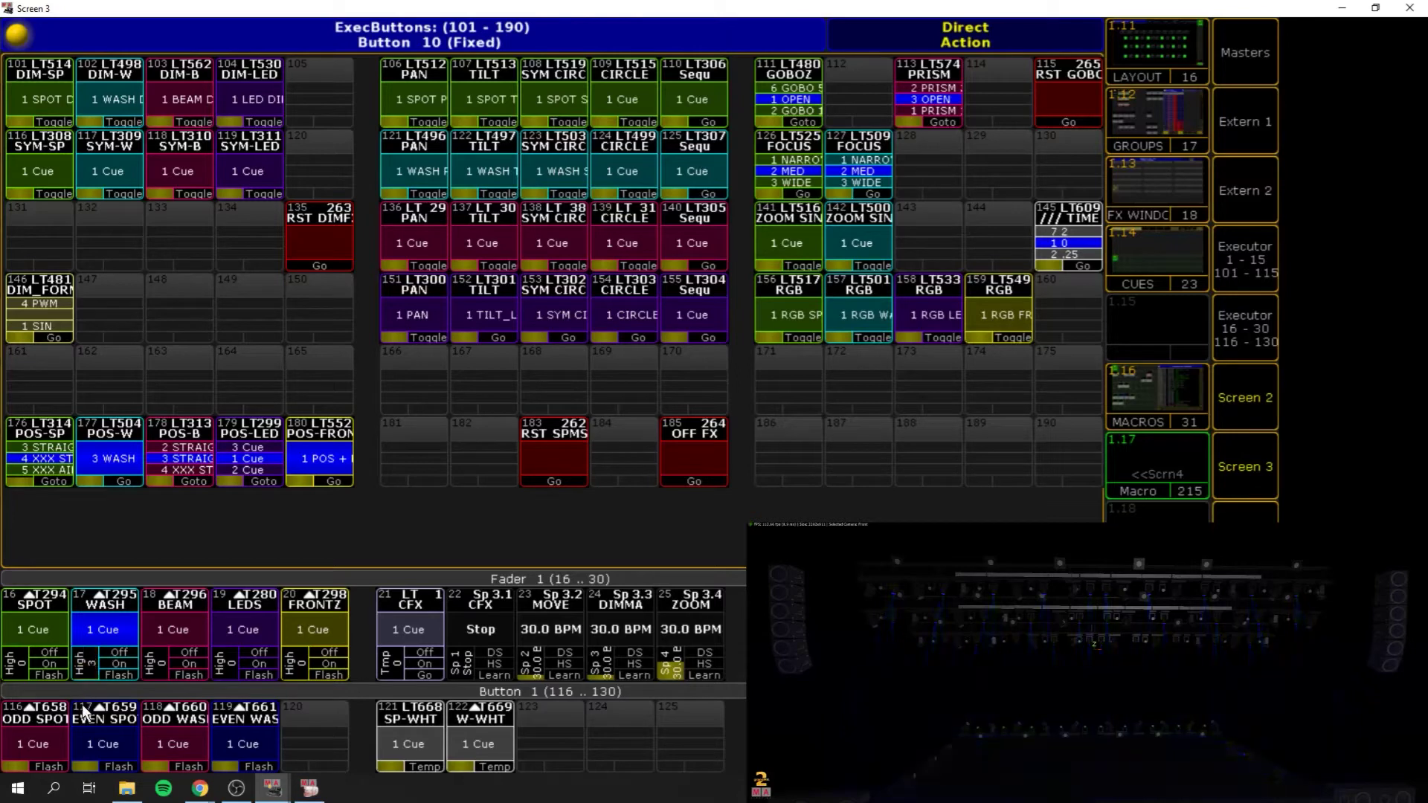
- Raise the SPOT fader to 100 and send the POS-SP spot positions to cue 7, FAN OUT AIR
left_click_drag(12, 689, 12, 649)
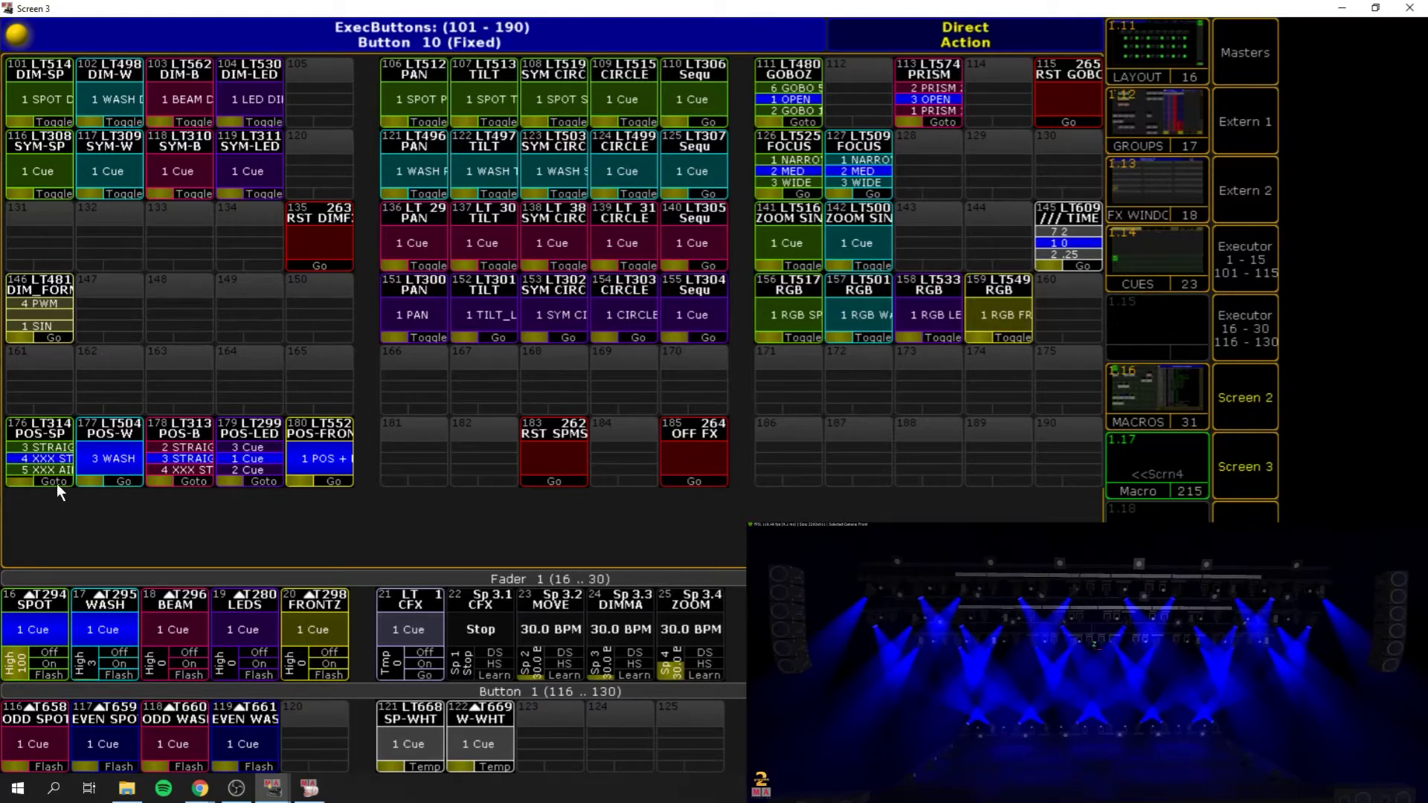
left_click(51, 460)
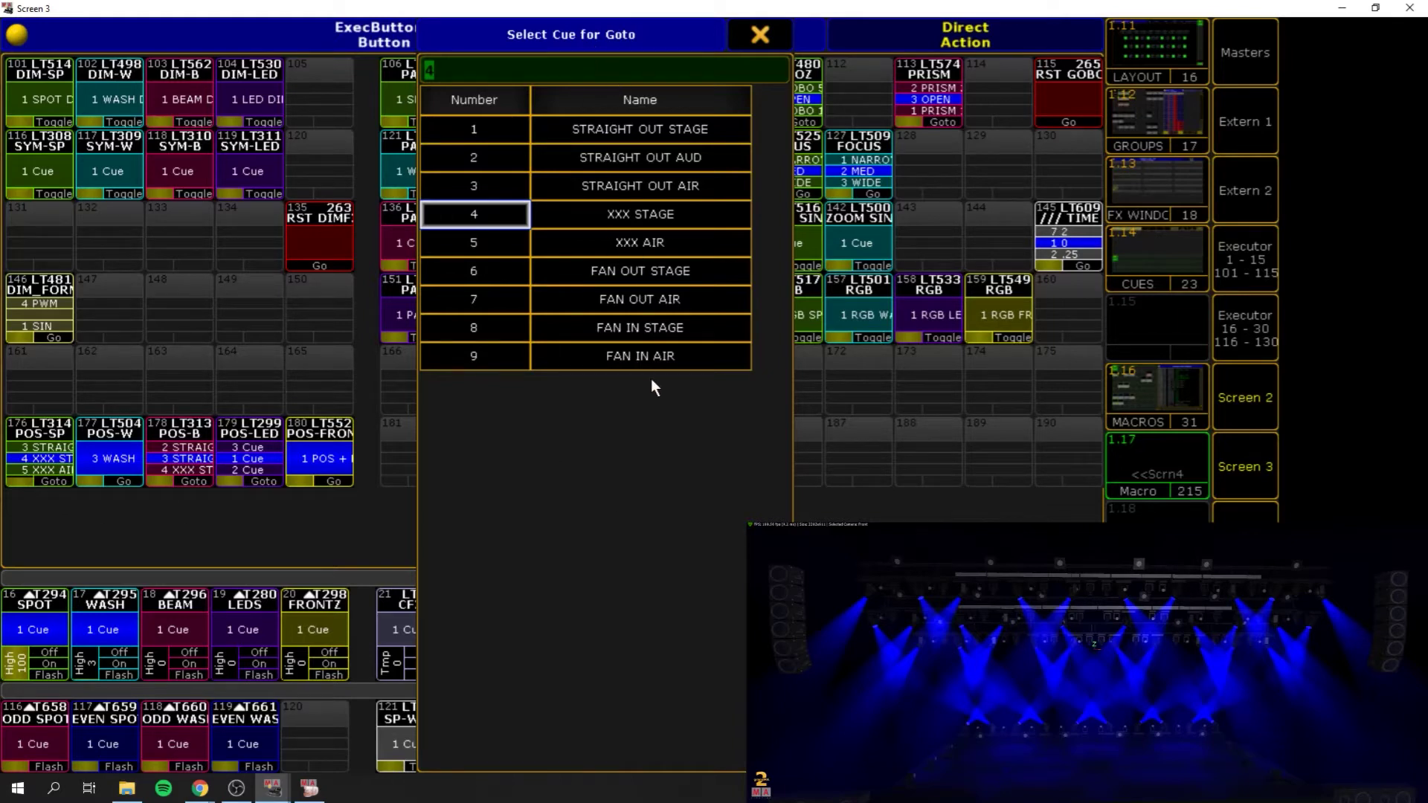
left_click(646, 304)
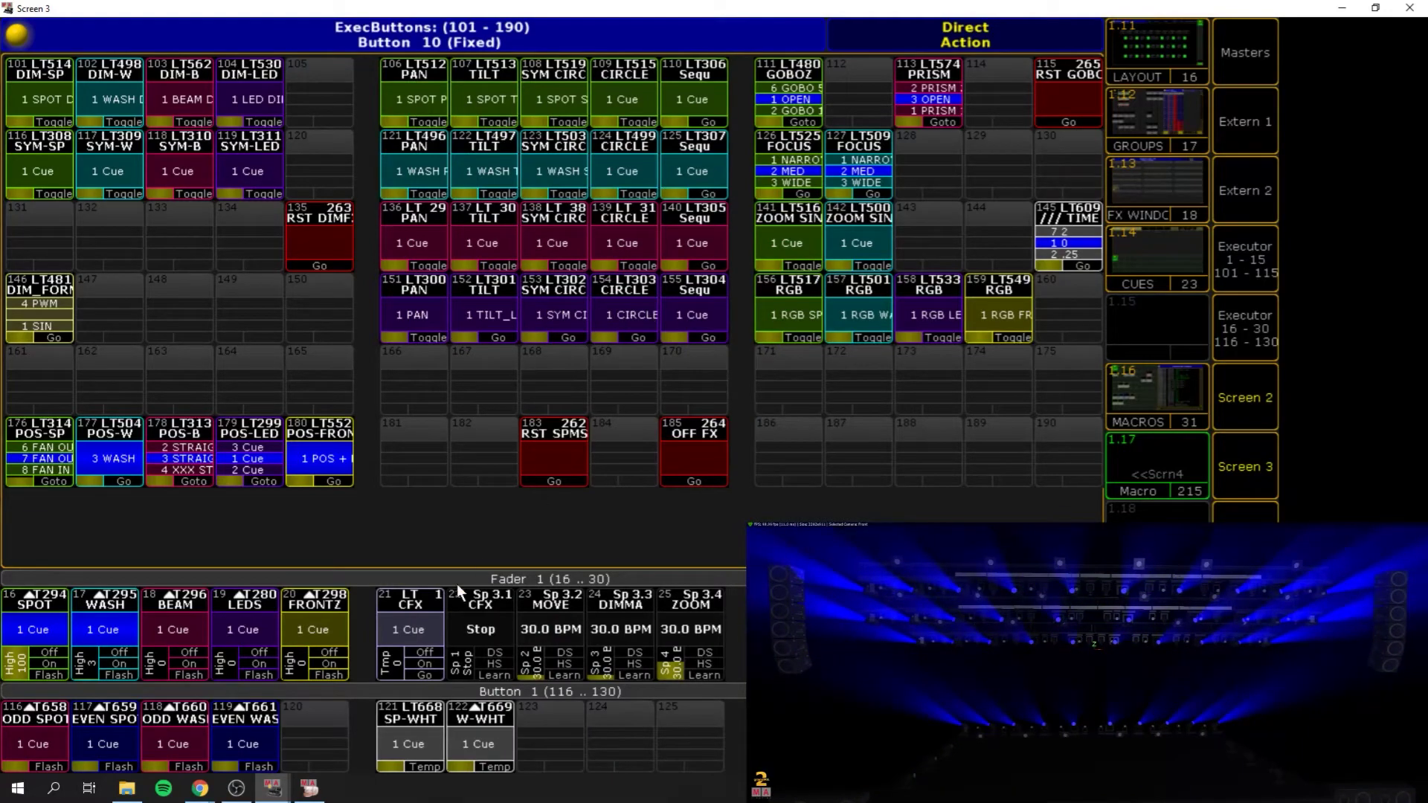
left_click(1263, 480)
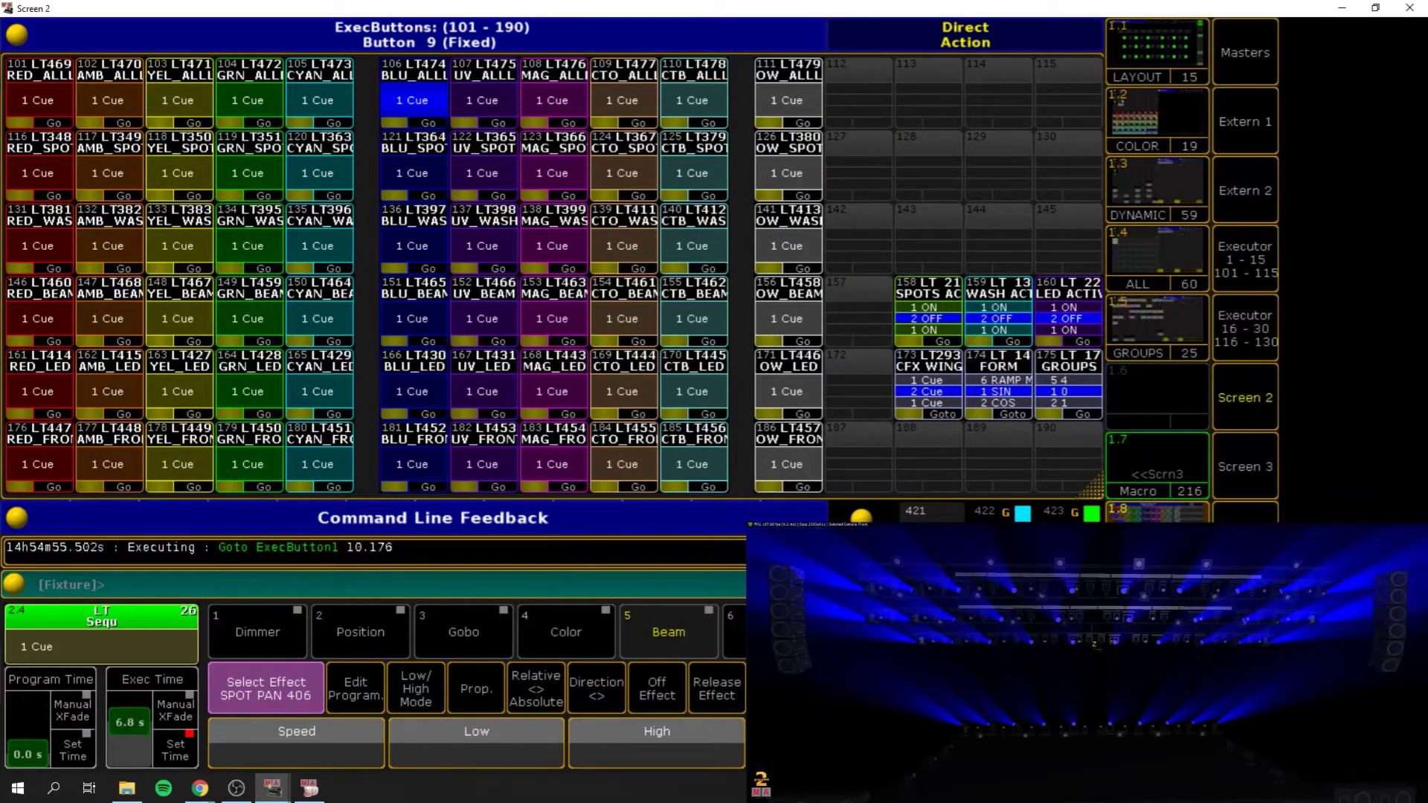
left_click(1274, 469)
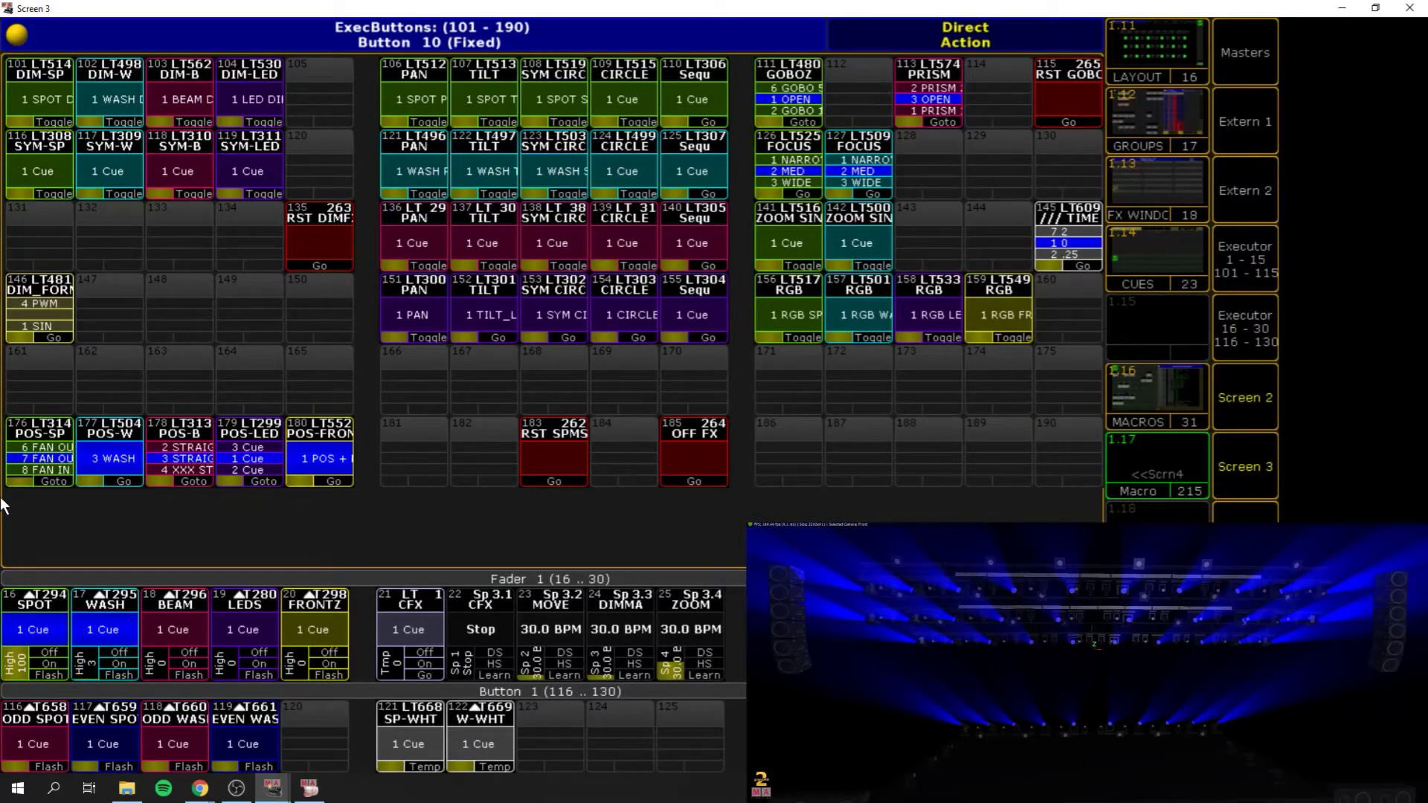
- Send the spot positions to STRAIGHT OUT STAGE, followed by FAN OUT STAGE
left_click(48, 463)
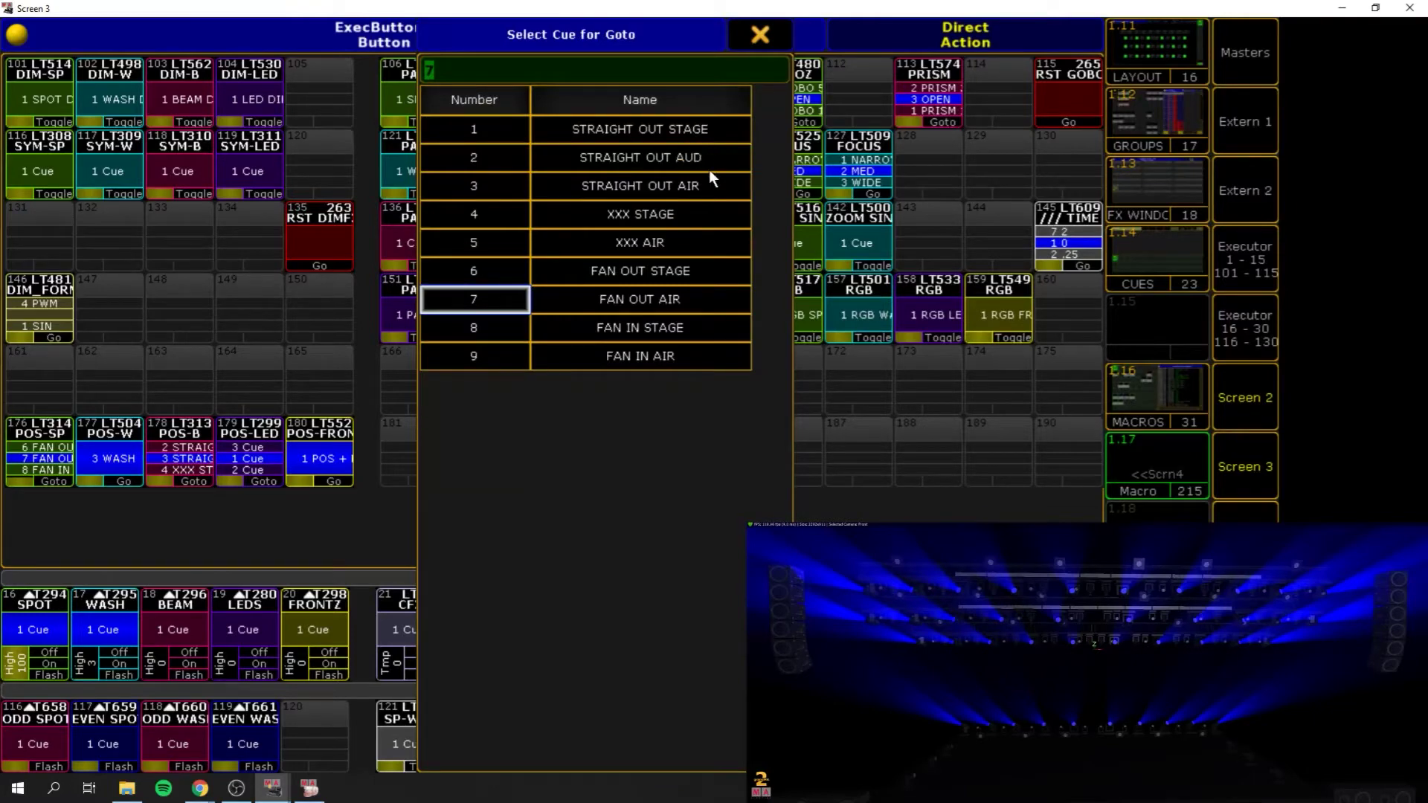
left_click(693, 135)
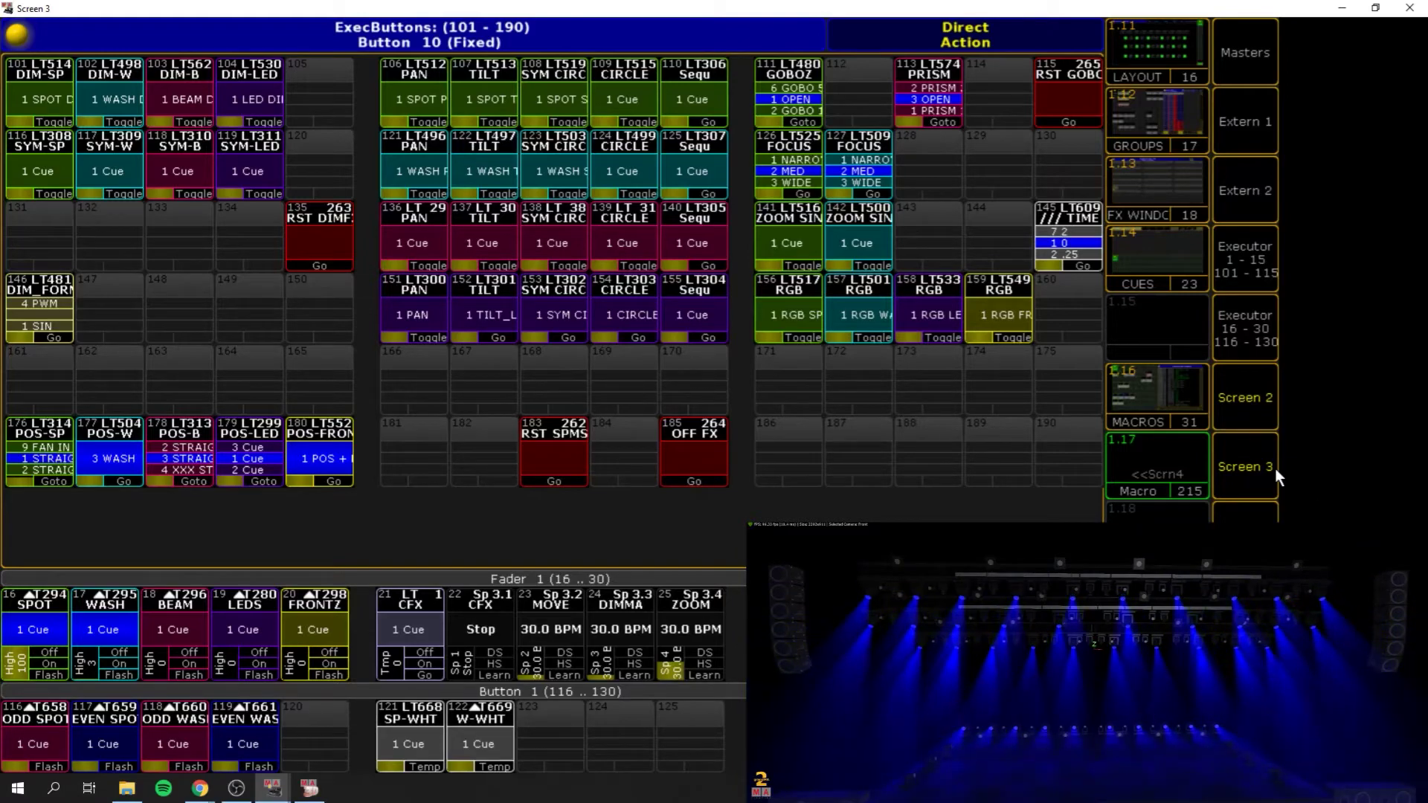
left_click(1253, 409)
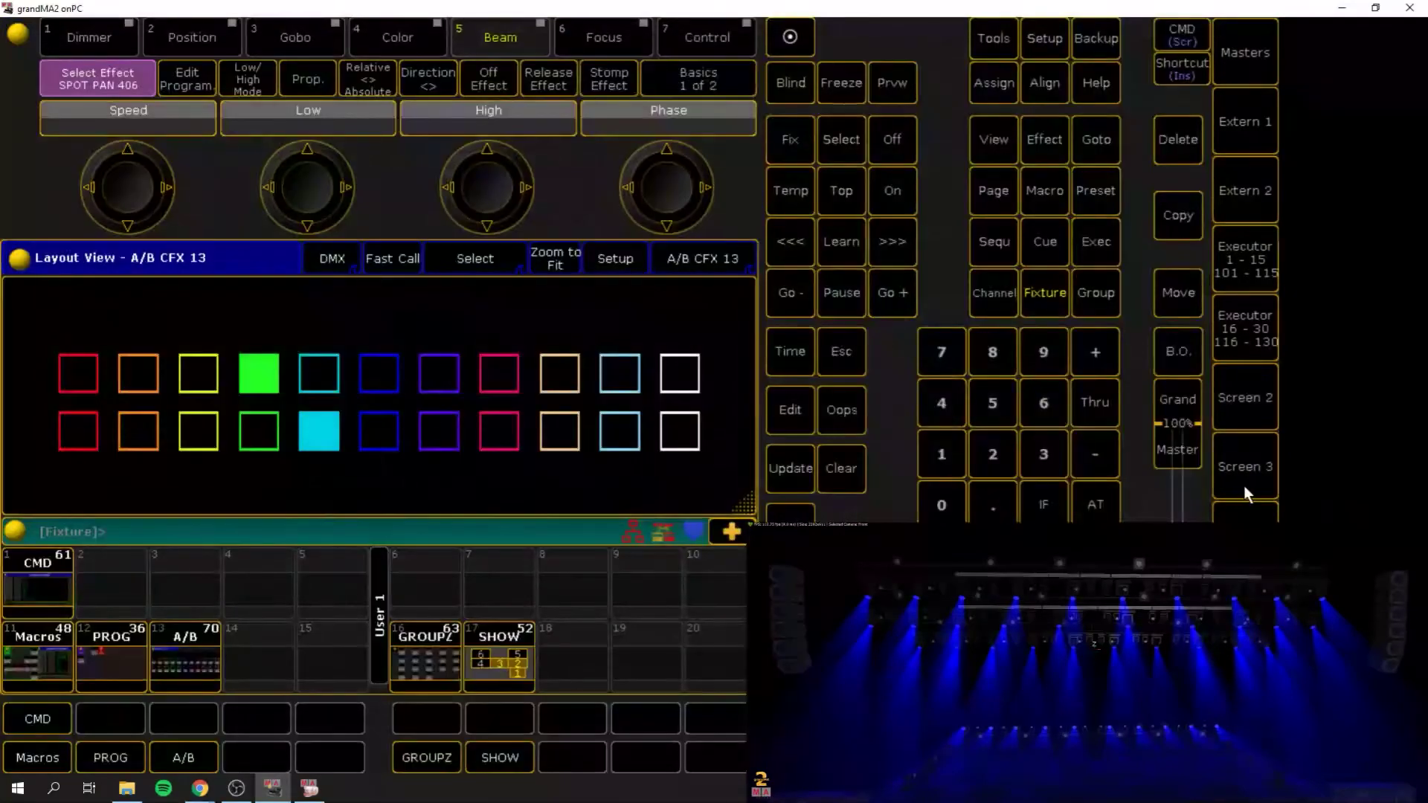
left_click(1241, 484)
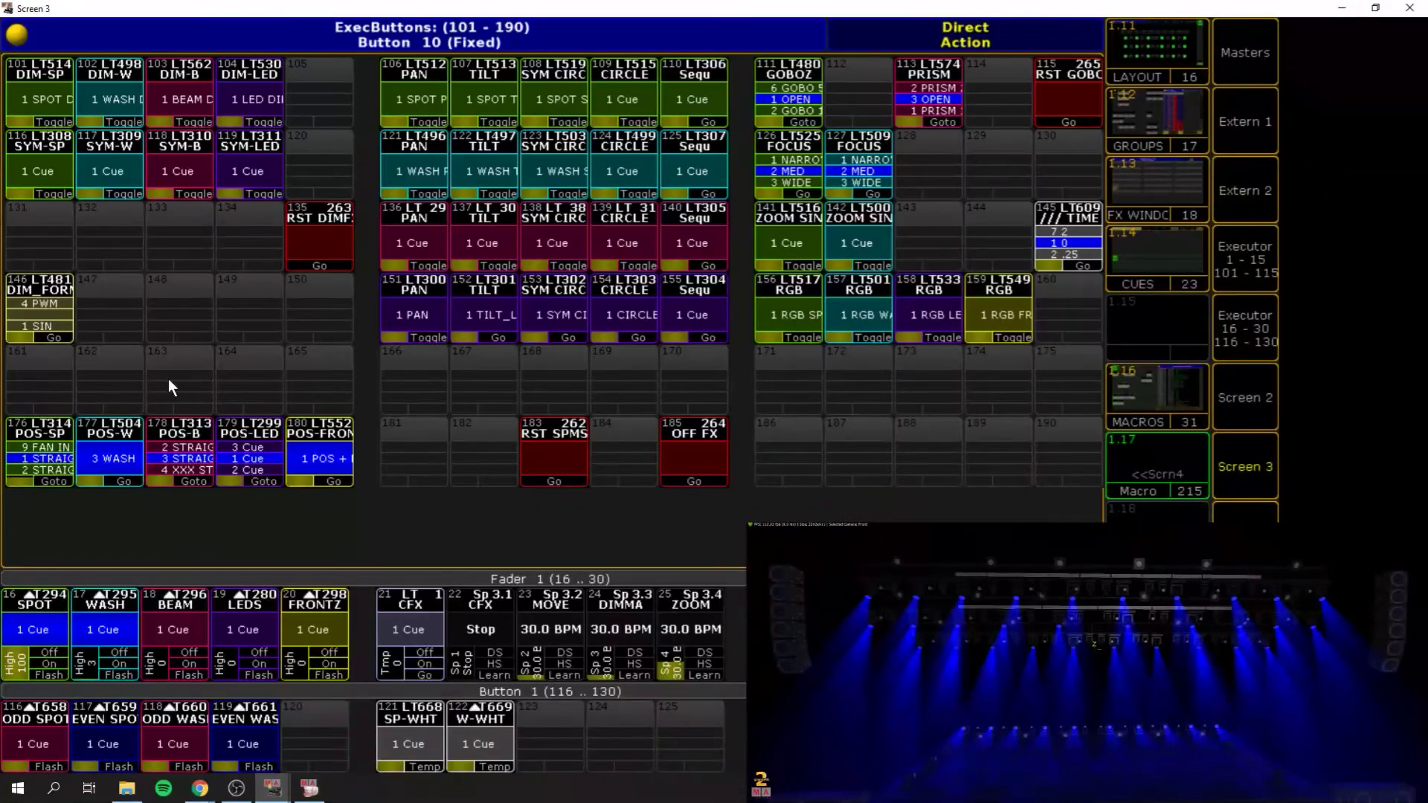
left_click(52, 468)
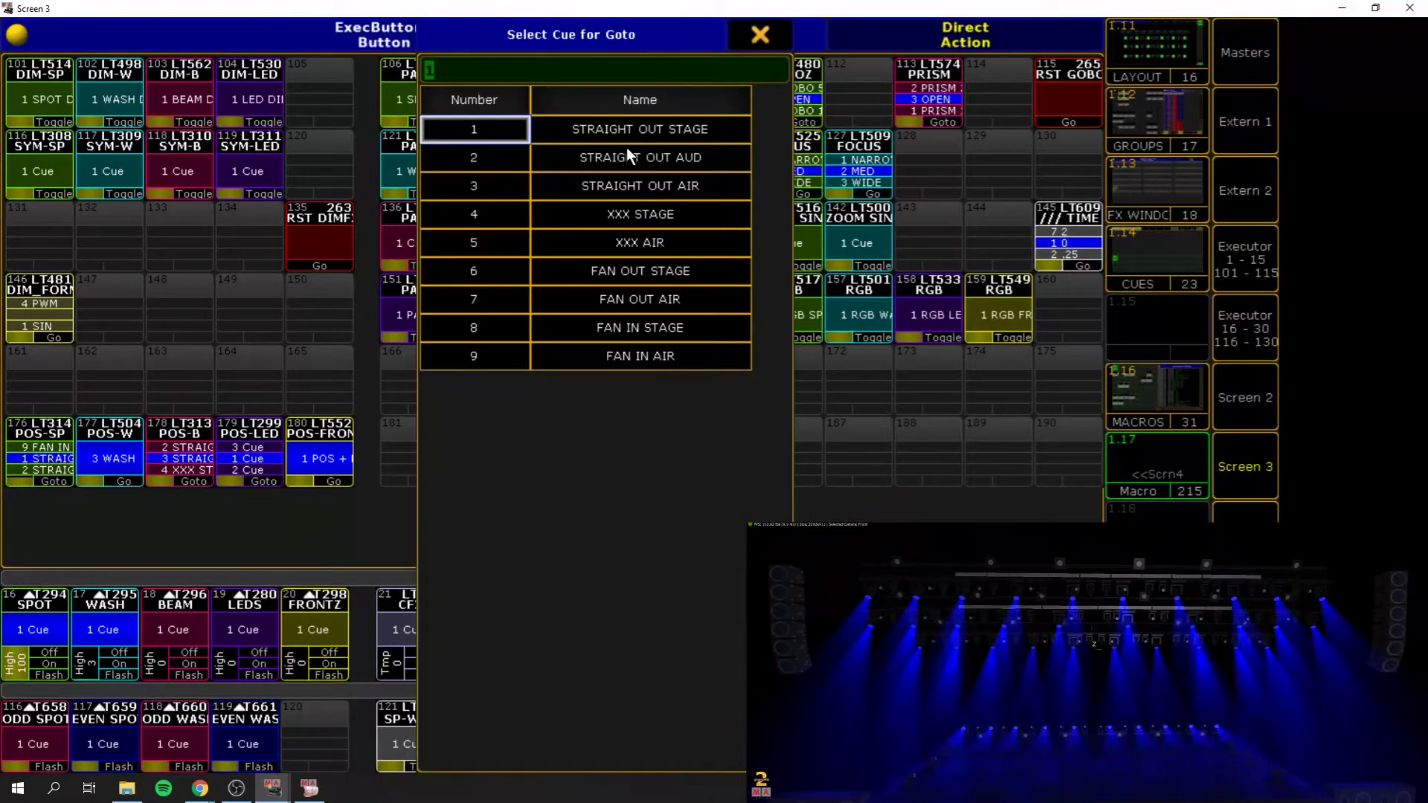
left_click(661, 271)
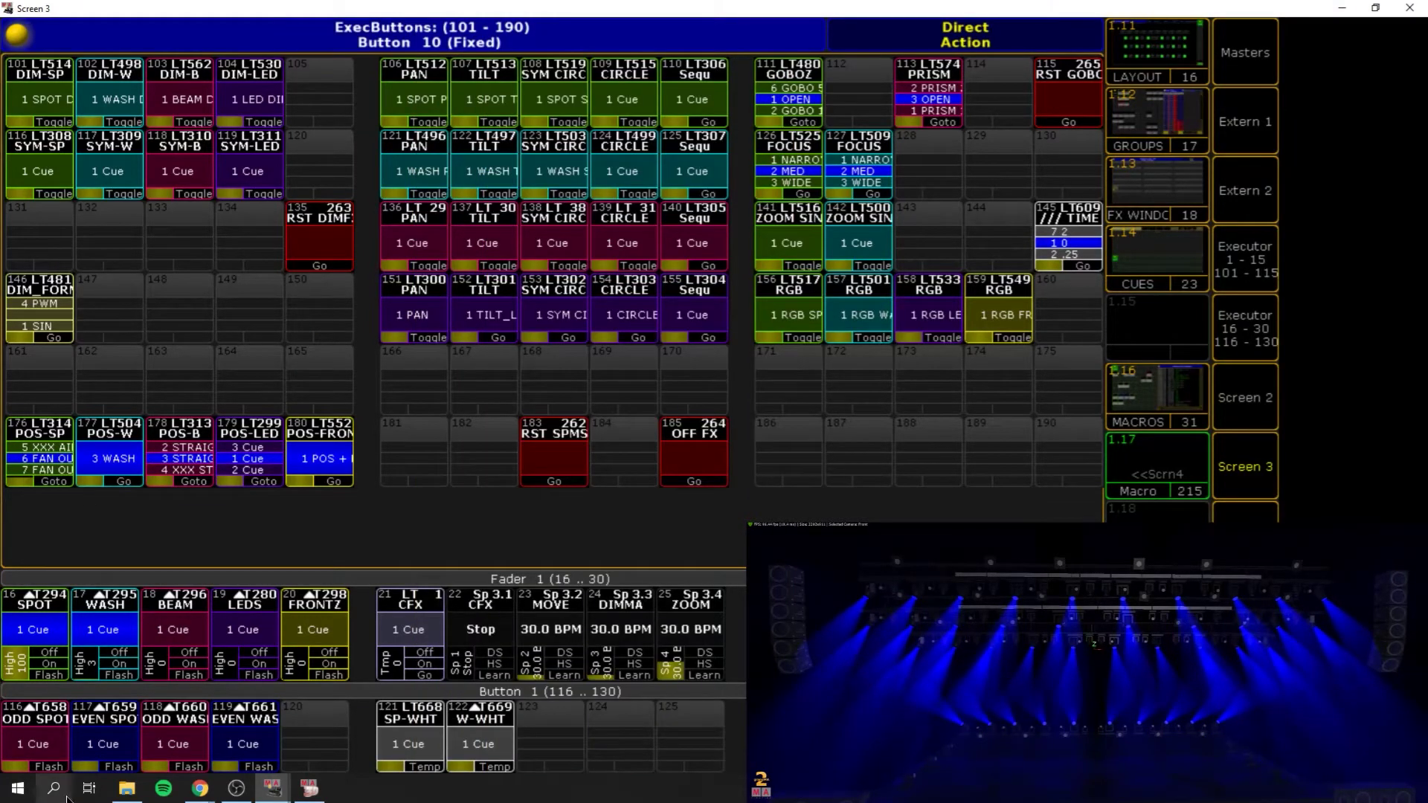
- Send the spot positions to FAN IN AIR and then return them to XXX STAGE
left_click(33, 477)
left_click(648, 353)
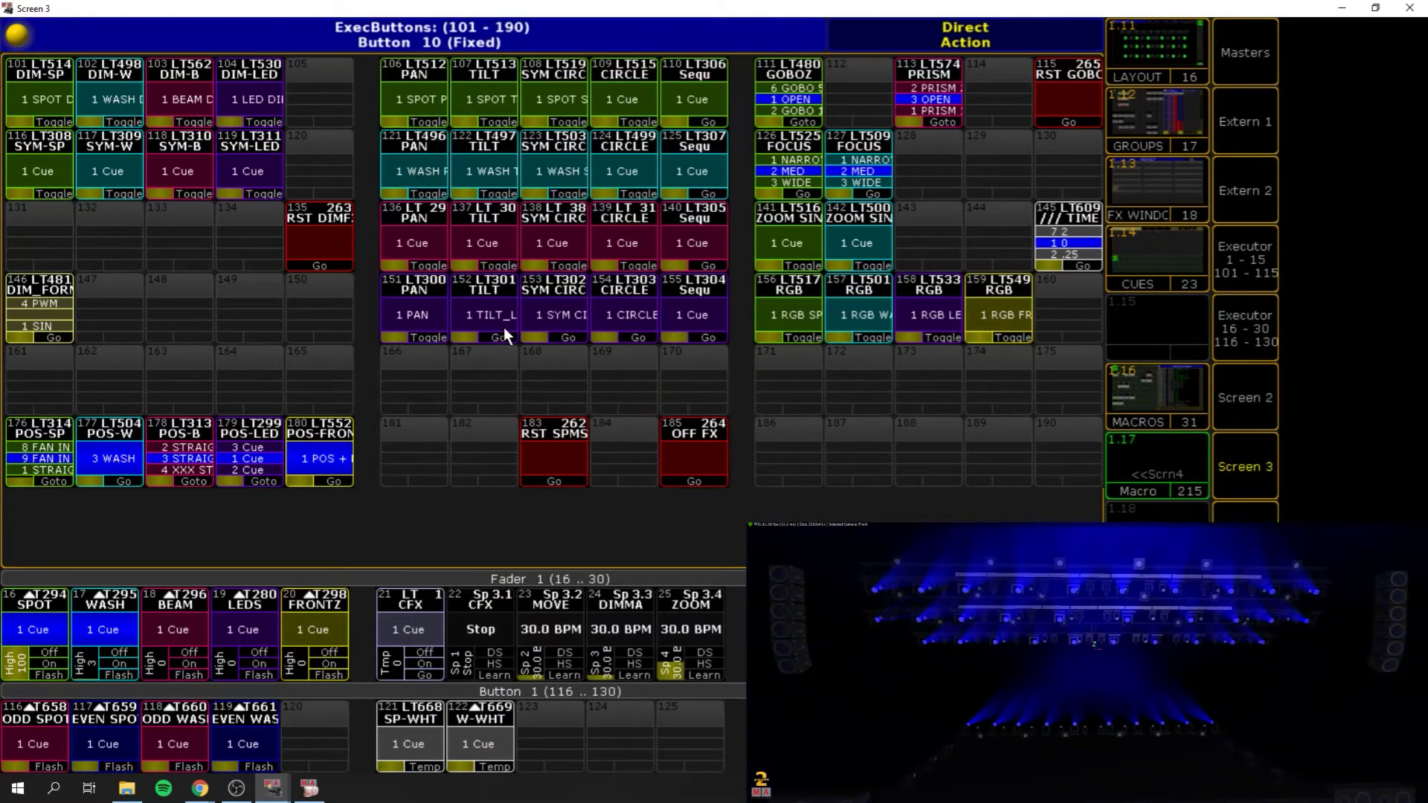
left_click(40, 479)
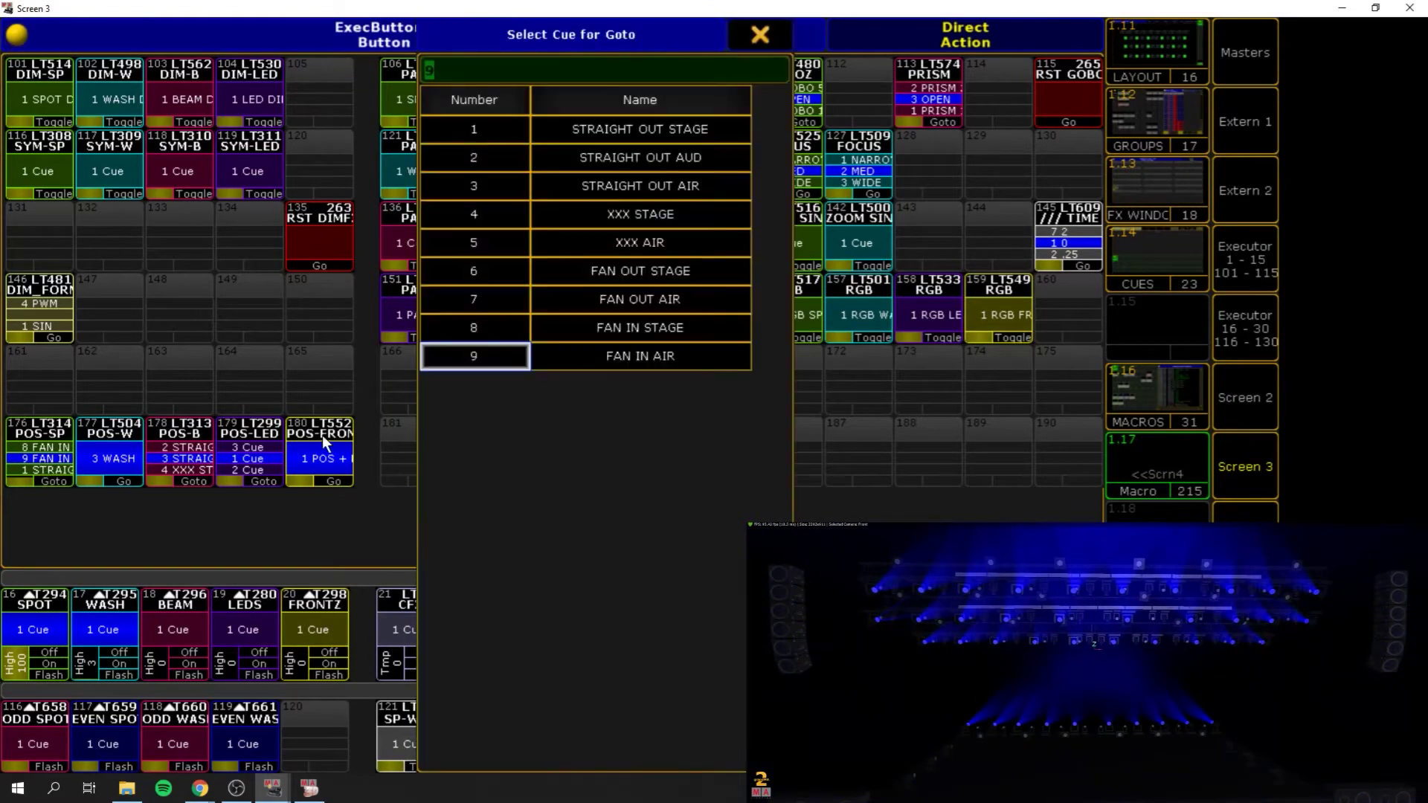
left_click(678, 220)
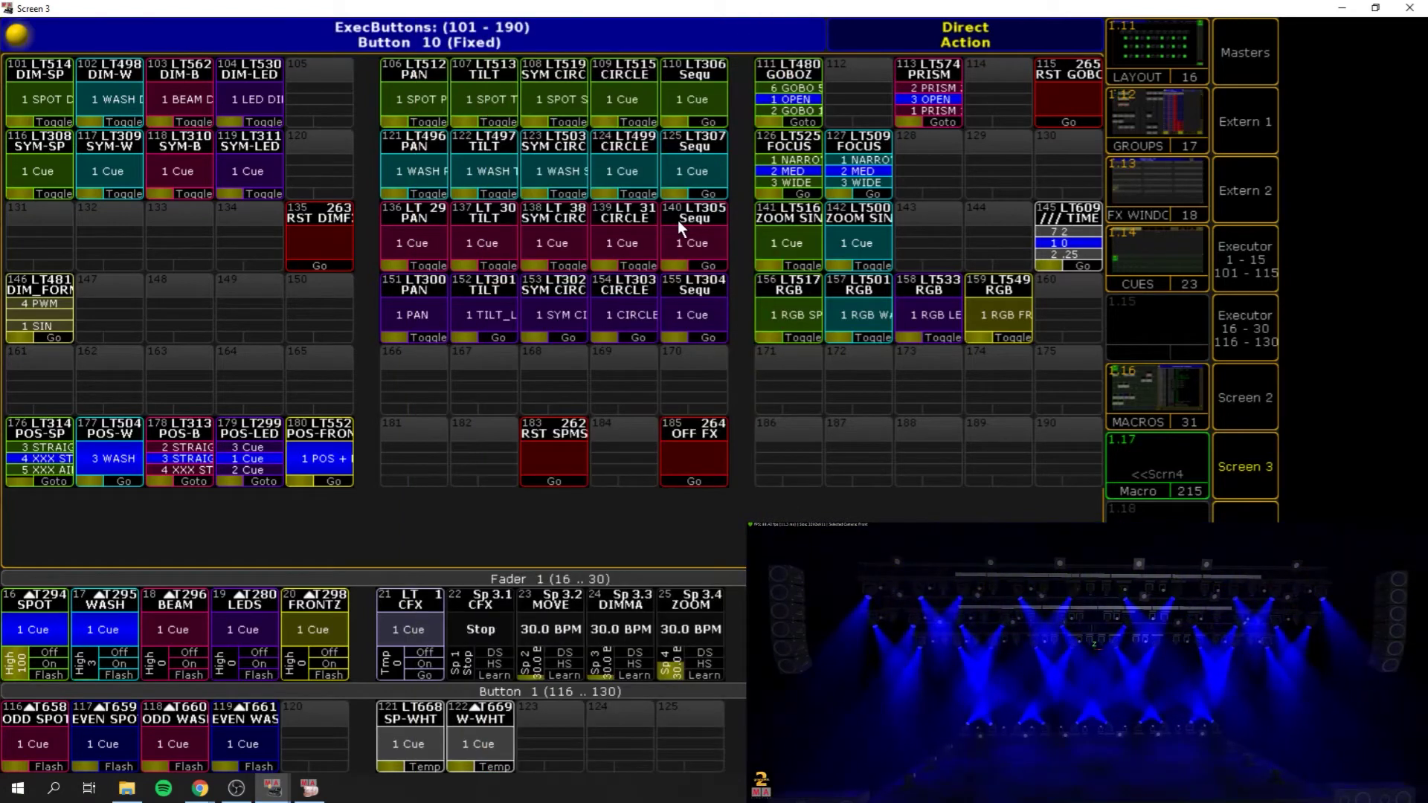
- Lower SPOT to 0, raise BEAM to 100, and send the POS-B beam positions to FAN IN STAGE
left_click_drag(21, 673, 28, 679)
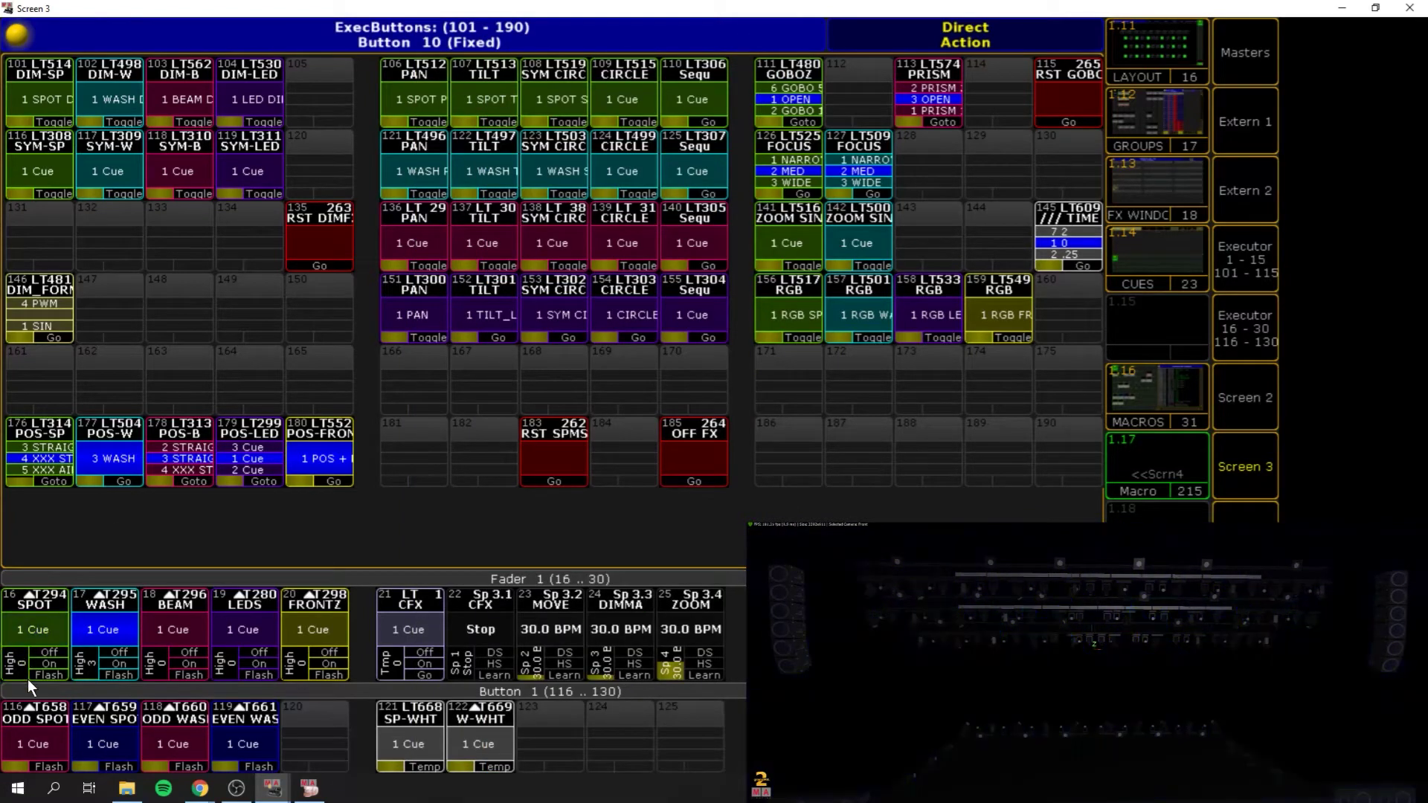
left_click_drag(162, 671, 144, 647)
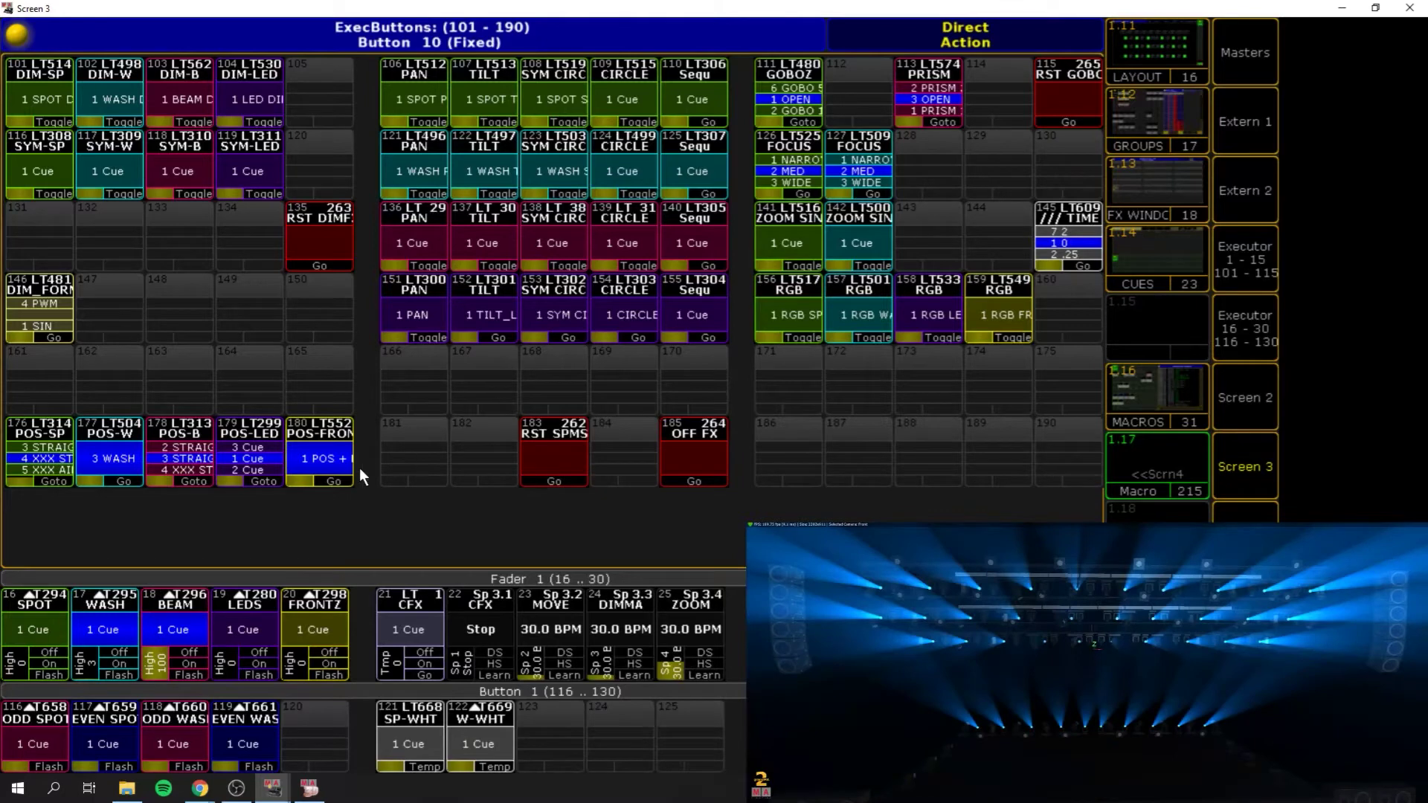
left_click(193, 465)
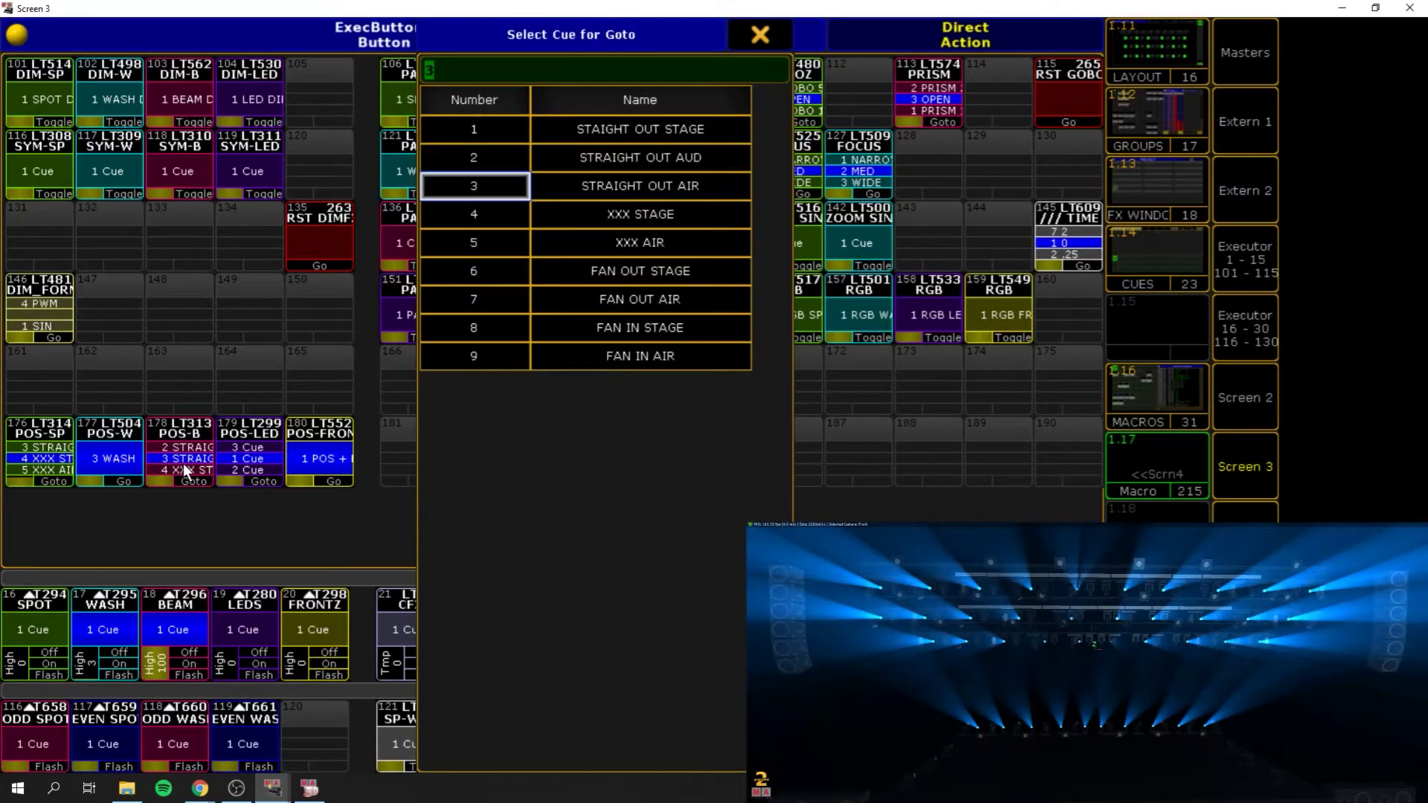
left_click(643, 335)
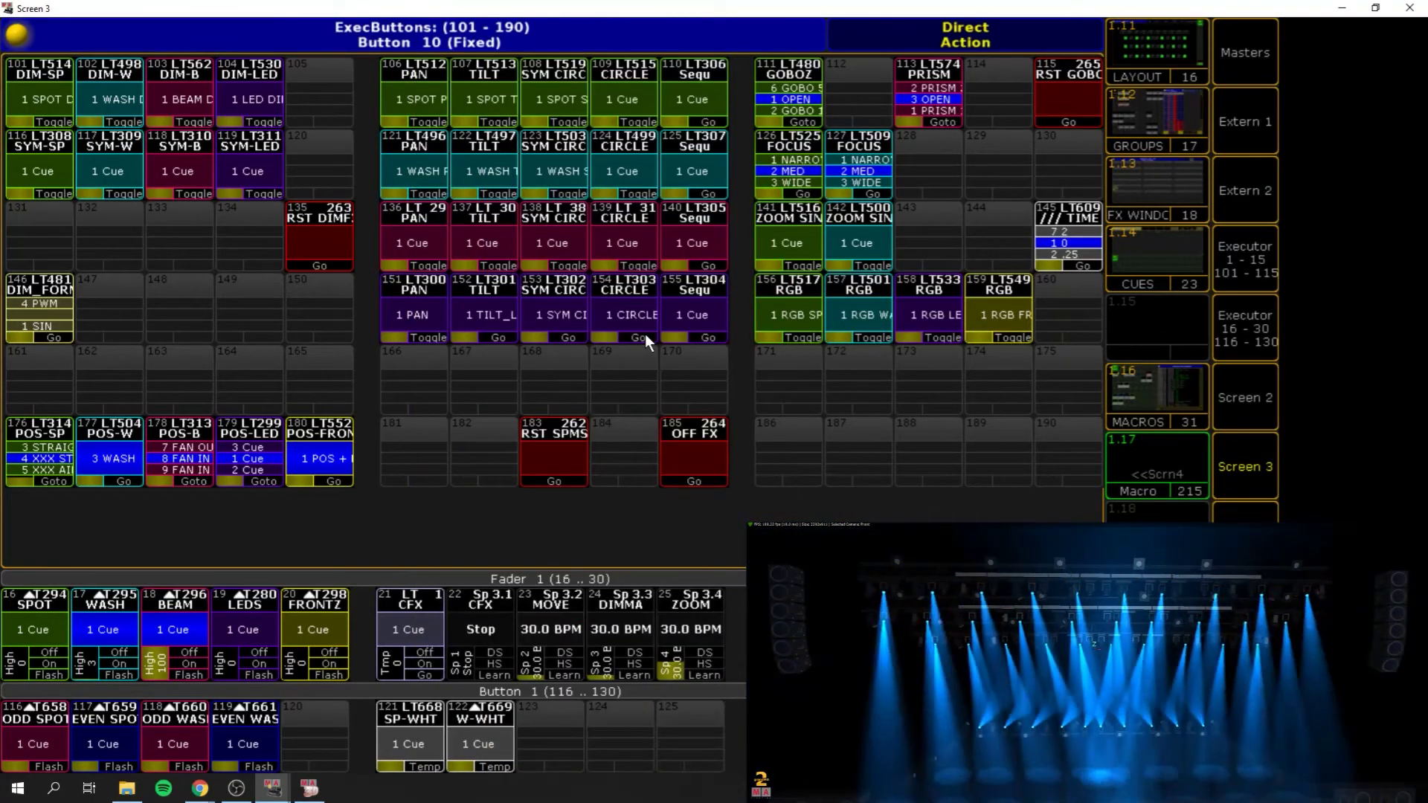
- Send the beam positions to cue 2, STRAIGHT OUT AUD, and then to cue 1, STAIGHT OUT STAGE
left_click(188, 465)
left_click(650, 156)
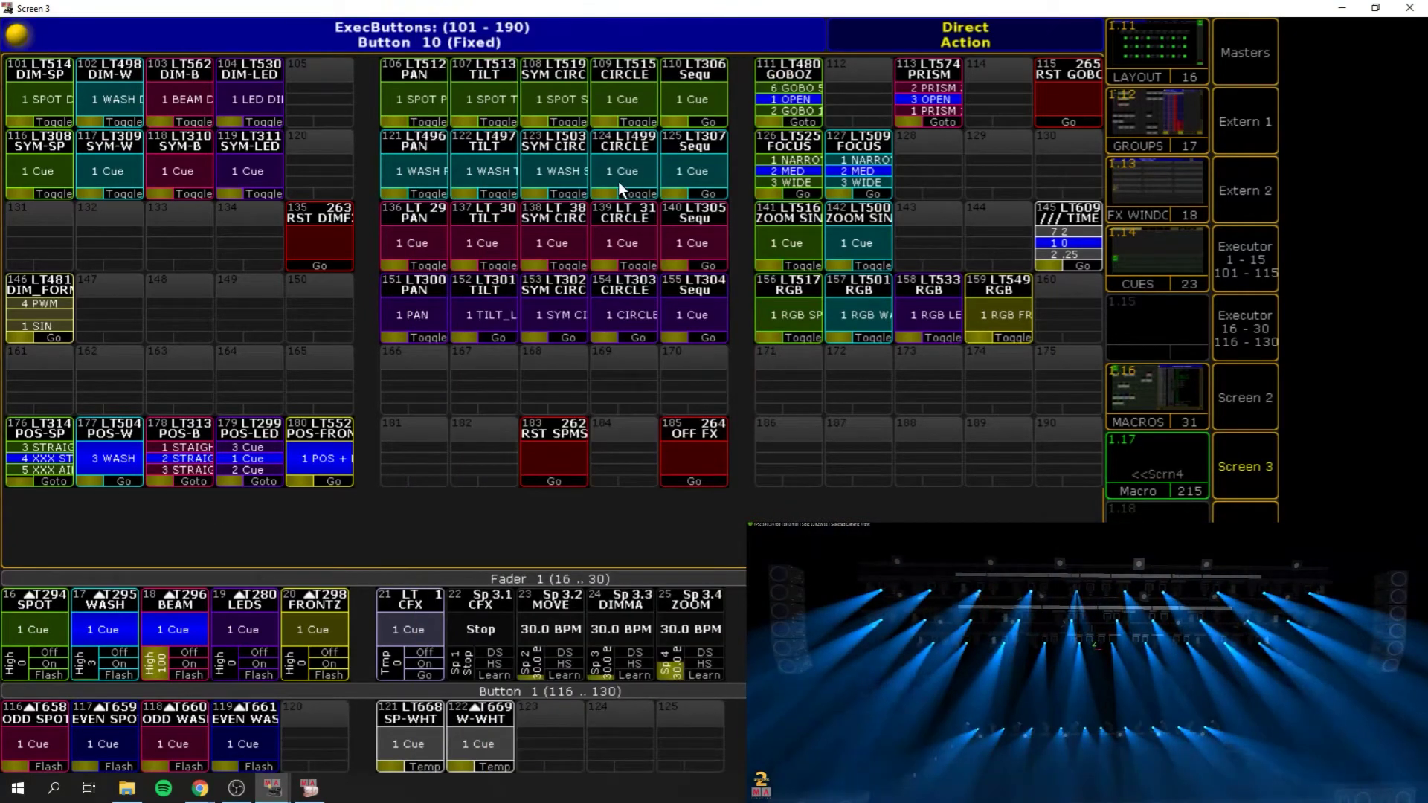
left_click(165, 464)
left_click(679, 126)
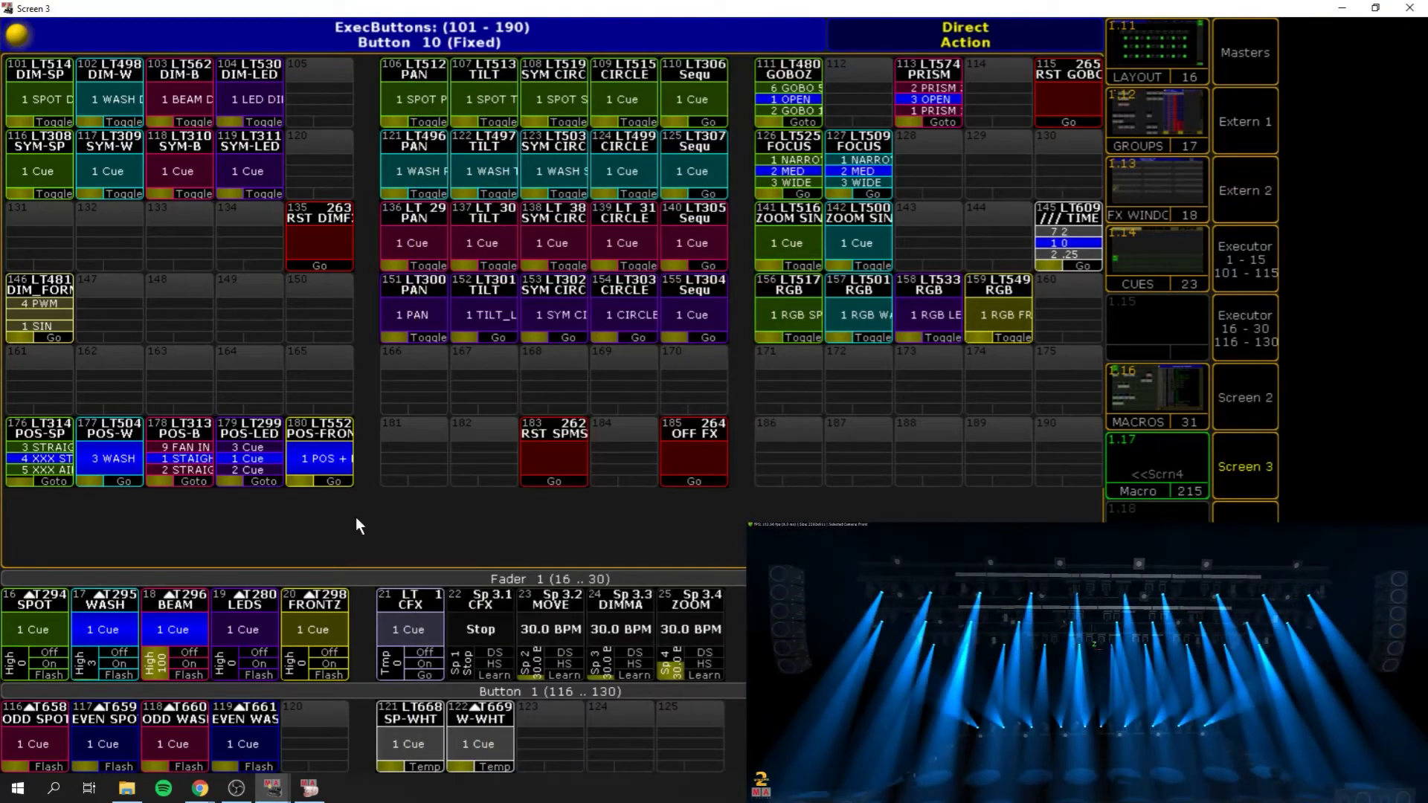
key("alt+Tab")
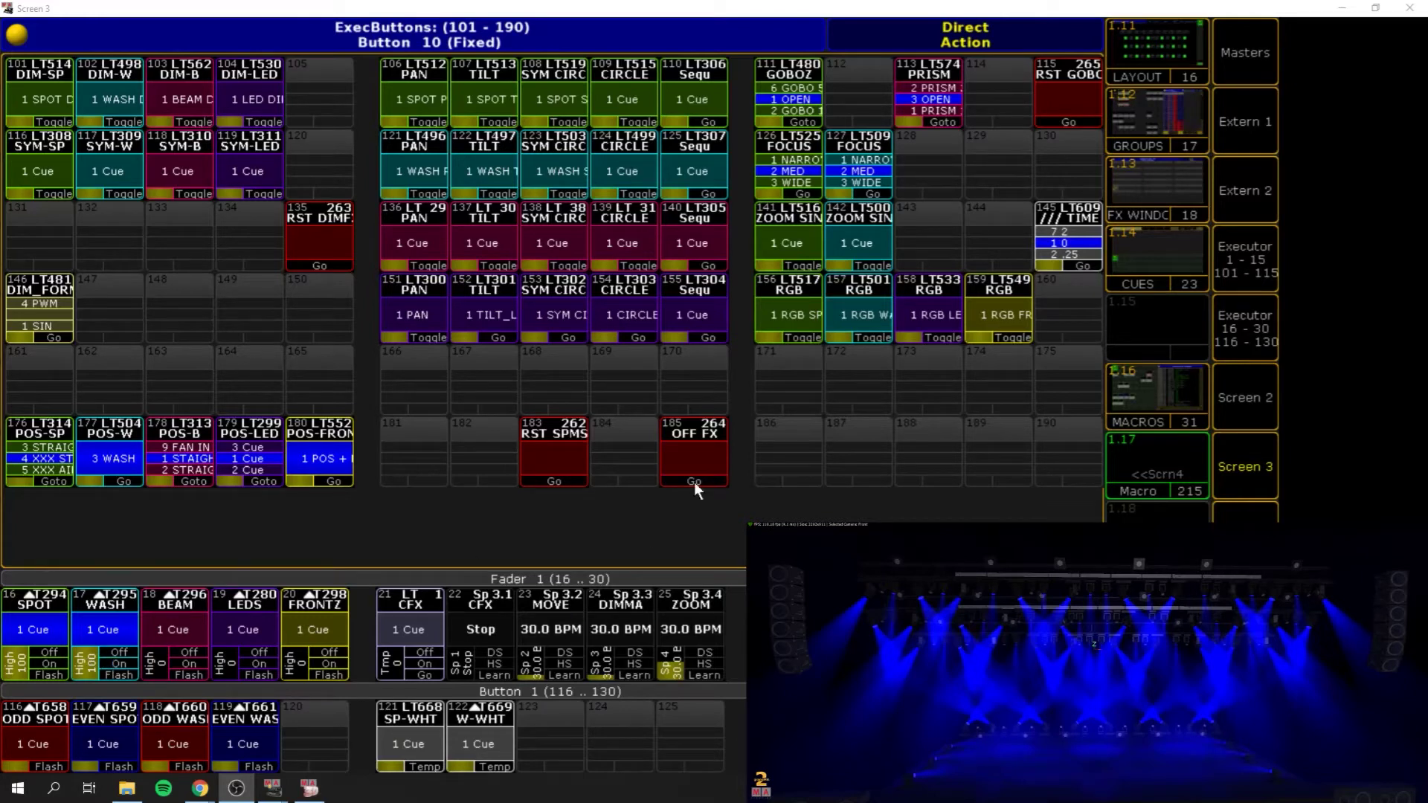
- Show the full faders for executors 16–30, lower WASH to 0, and flash the ODD SPOT and EVEN SPOT executors
left_click(1240, 322)
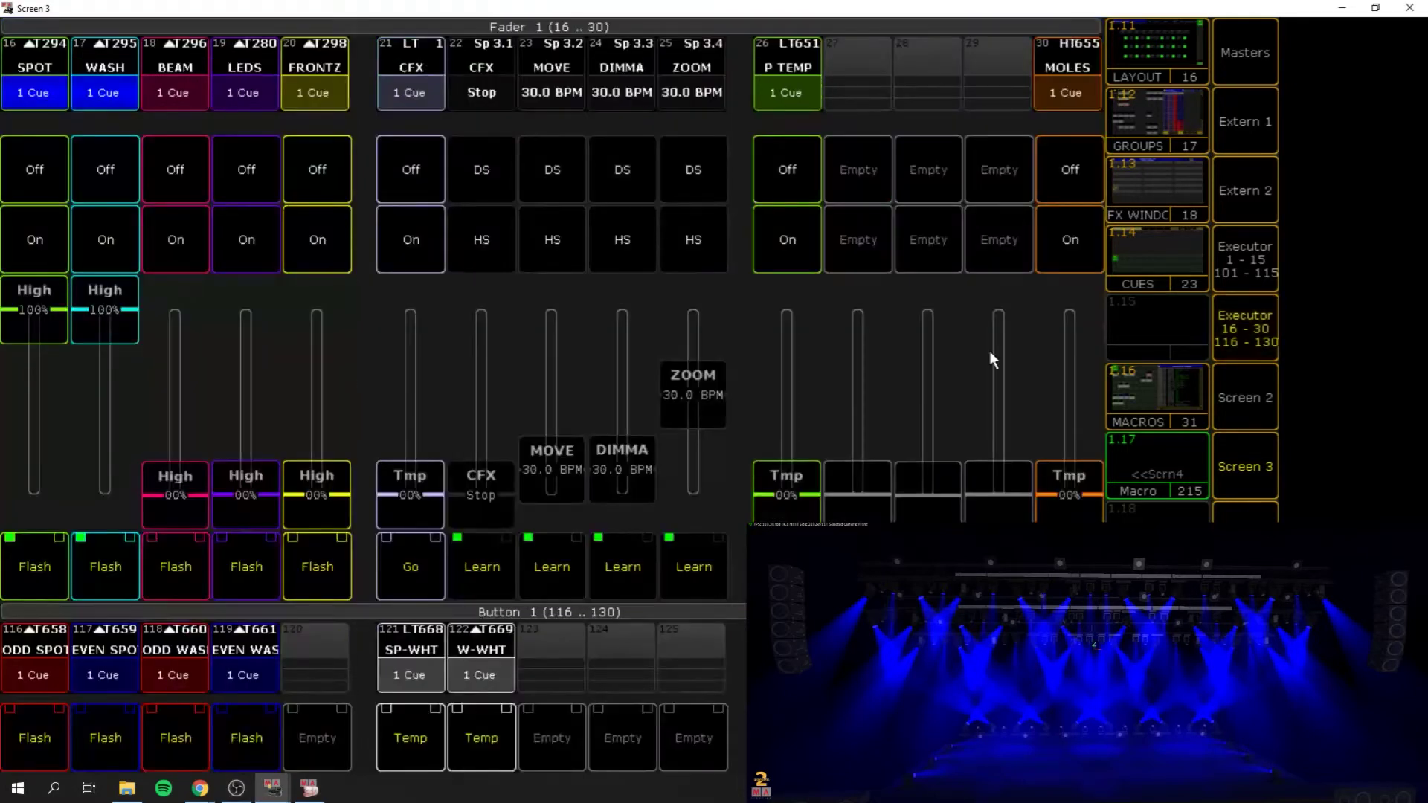
left_click_drag(113, 304, 88, 570)
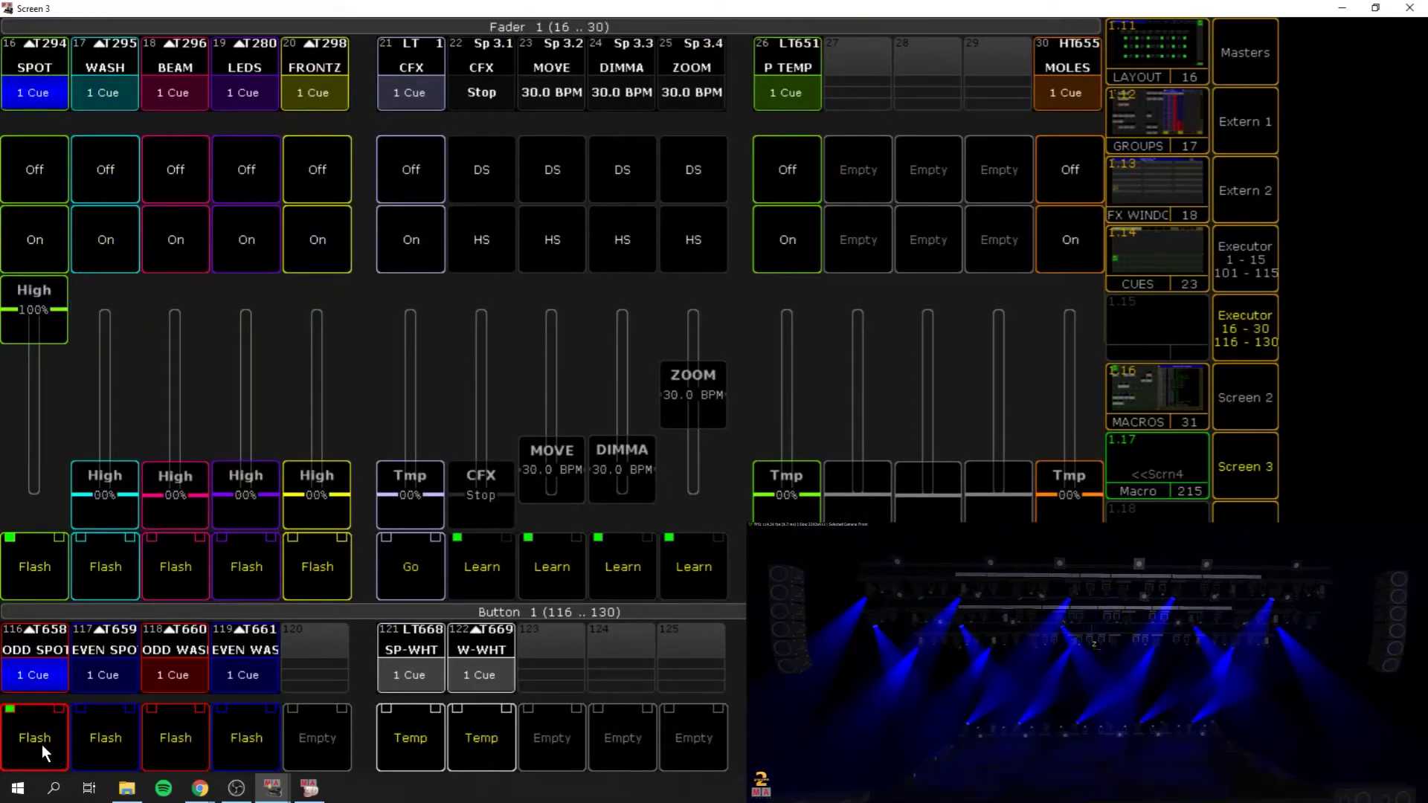
left_click(96, 731)
left_click_drag(97, 731, 72, 734)
left_click(77, 744)
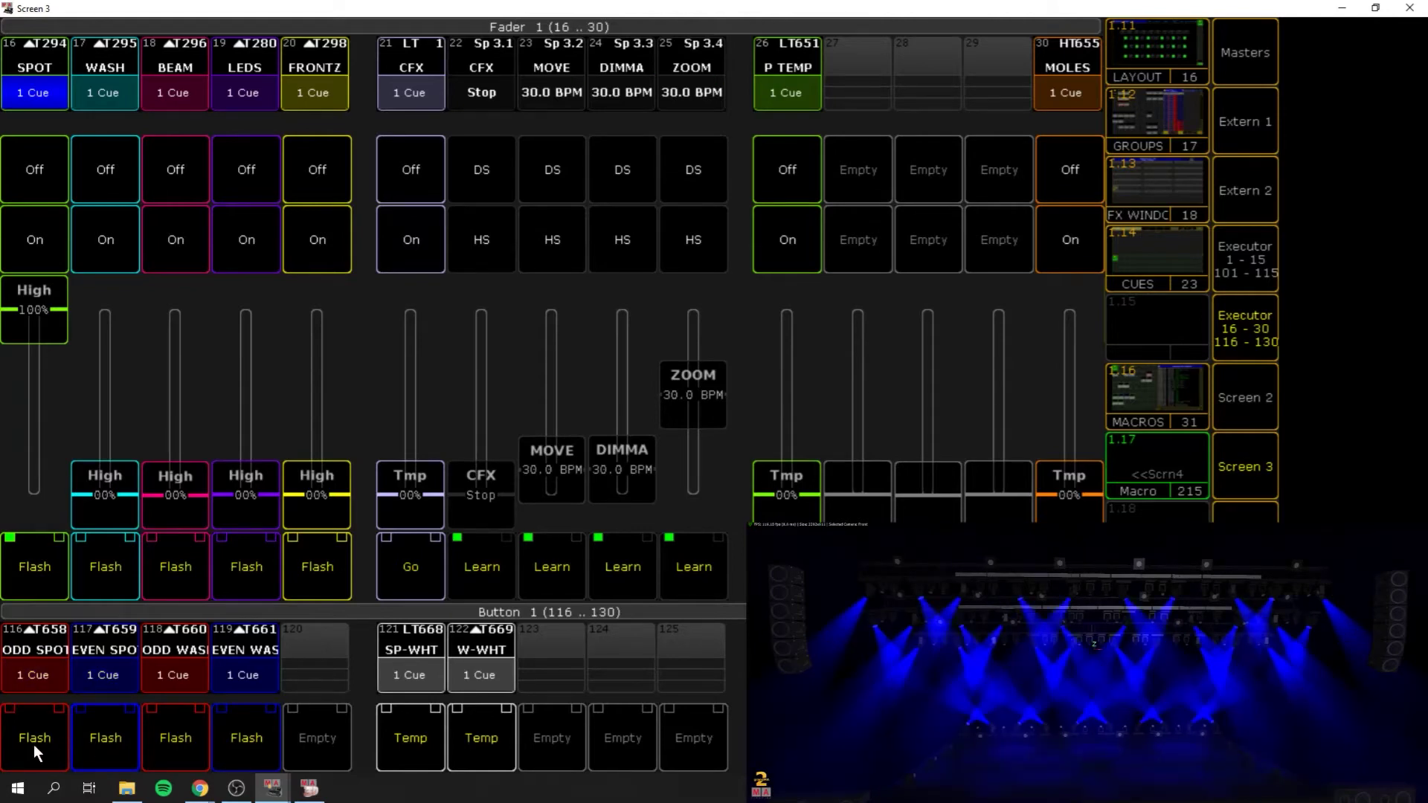
left_click(79, 738)
- Lower SPOT to 0, raise WASH to 100%, and flash the ODD WASH executor
left_click_drag(19, 331, 29, 491)
left_click_drag(111, 476, 104, 310)
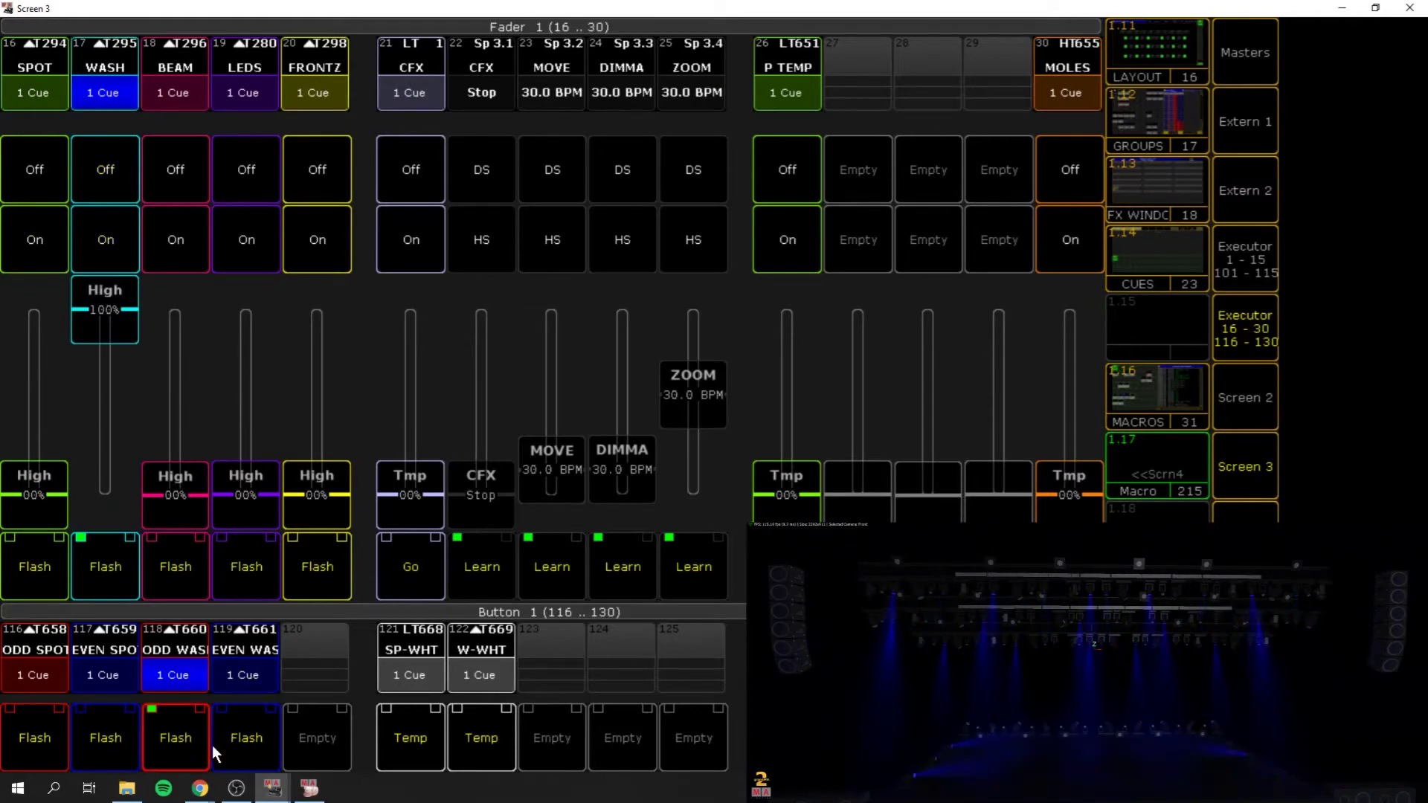
left_click(175, 714)
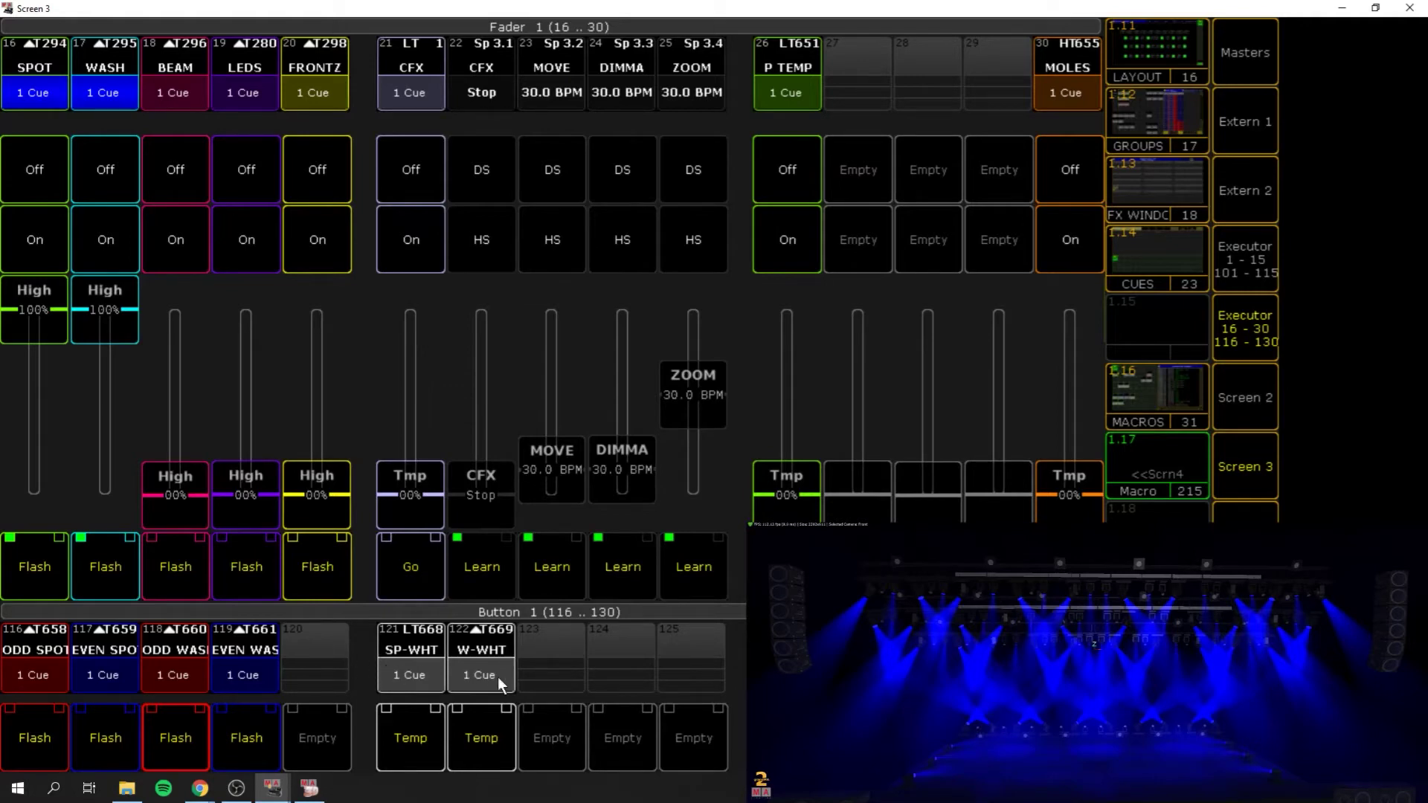
- Bump the spots and then the washes to white with the SP-WHT and W-WHT Temp executors, finishing in the executor 16–30 fader view
left_click(410, 747)
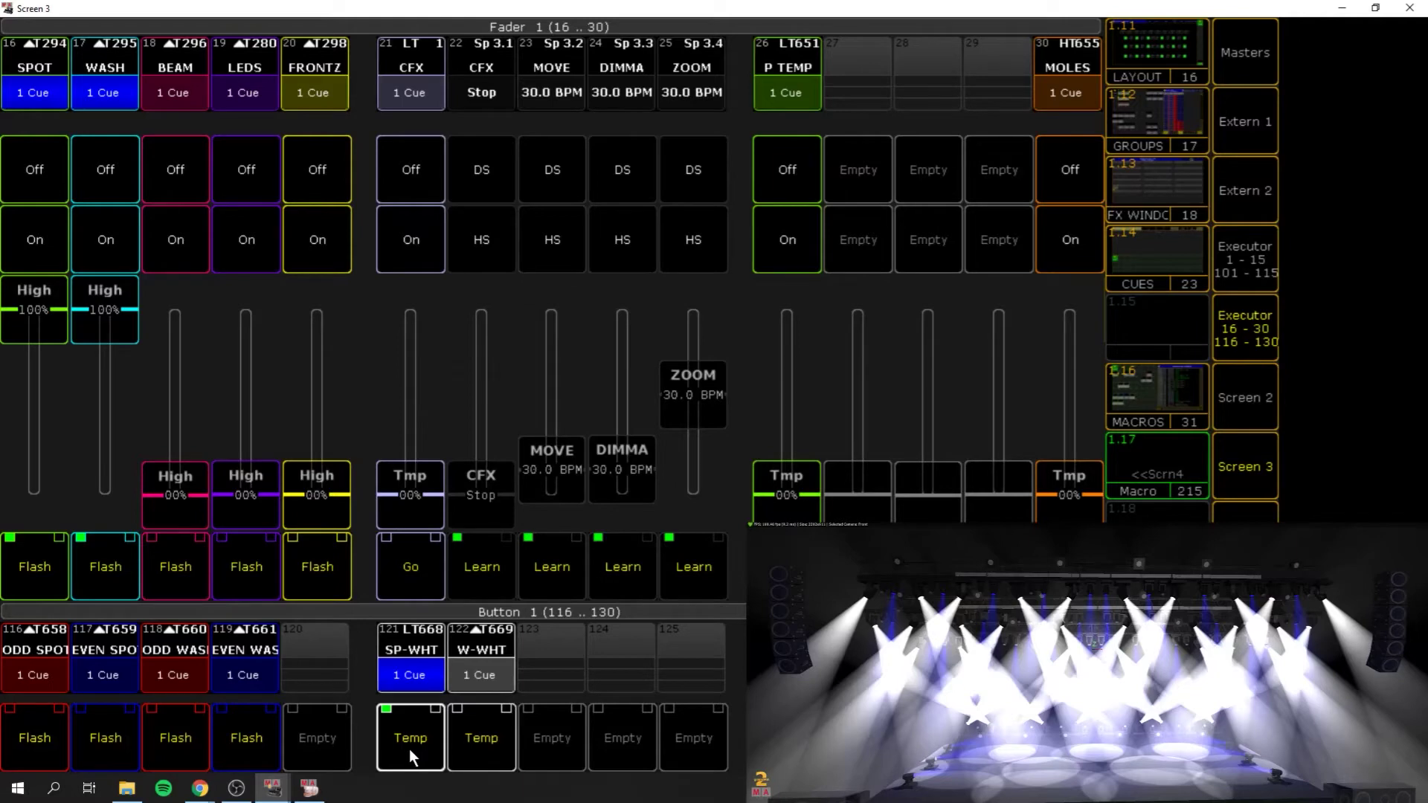
left_click(479, 740)
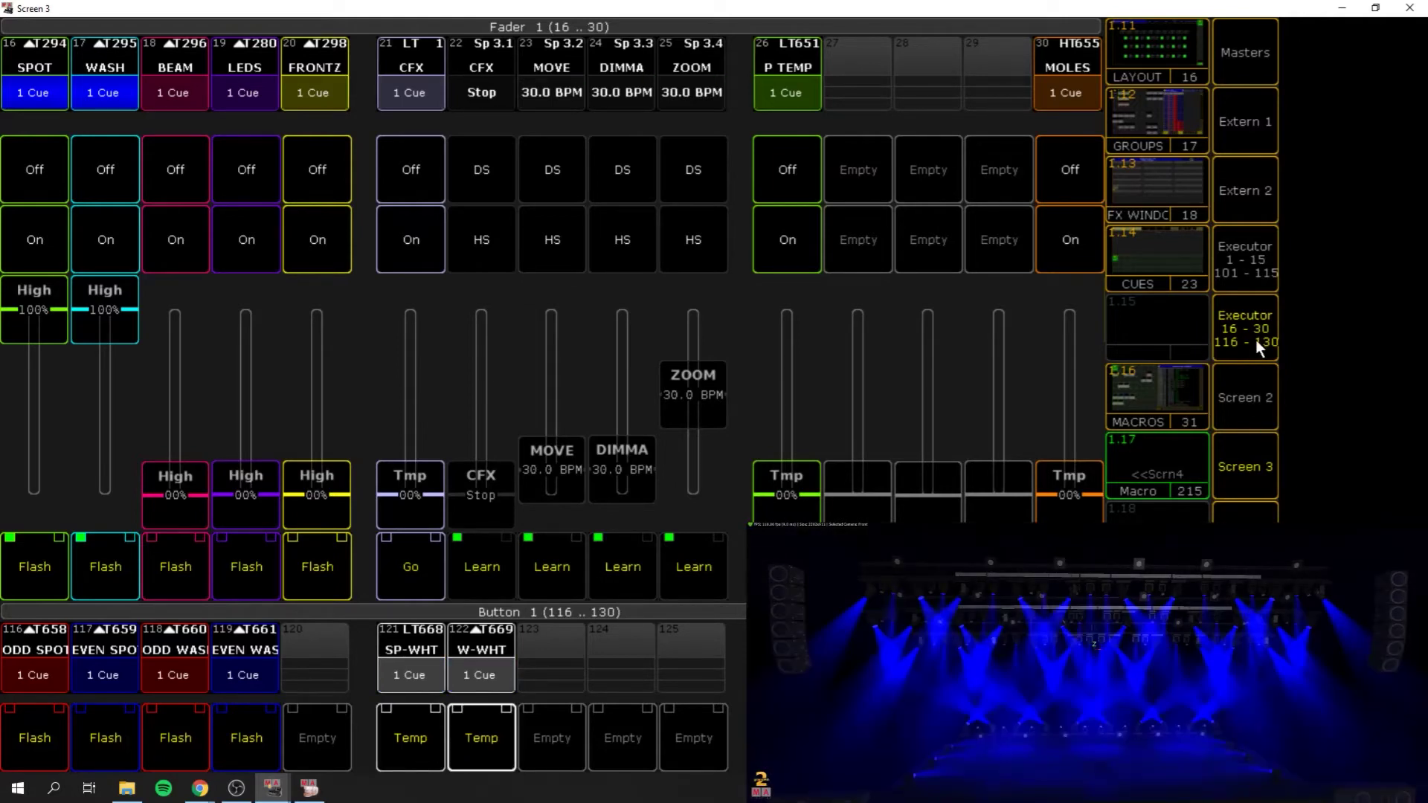
left_click(1255, 338)
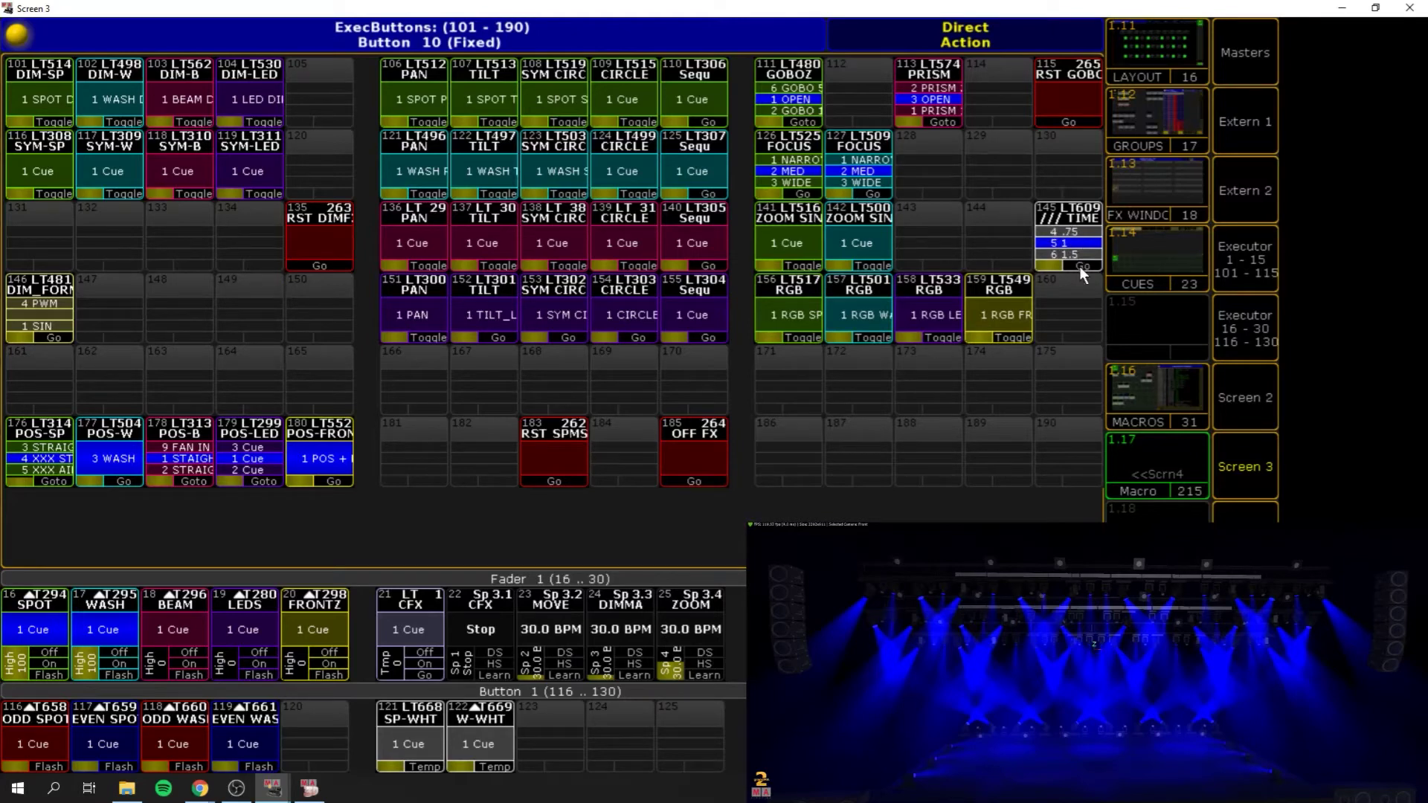
left_click(1267, 332)
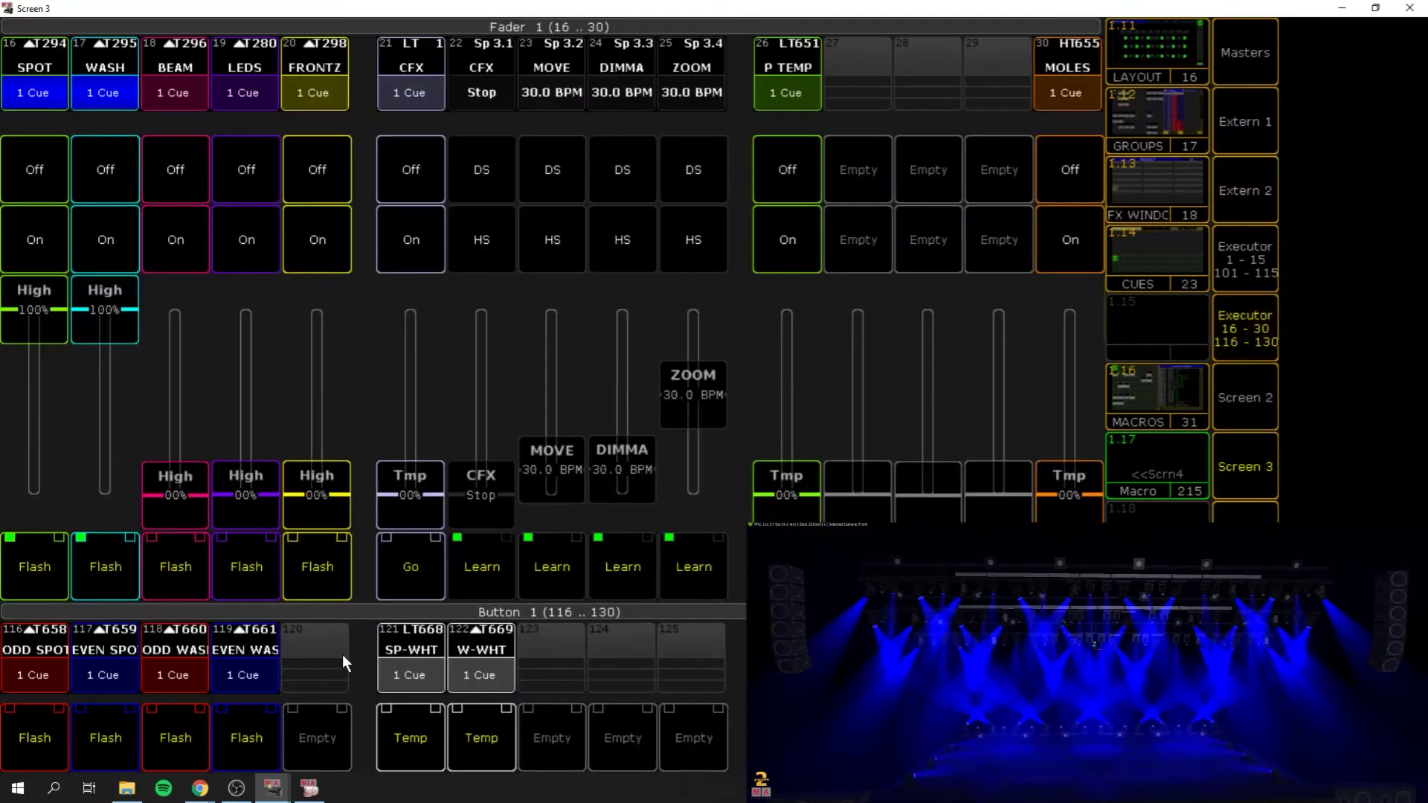
- Bump the spots to white twice with the SP-WHT Temp executor, and bump the washes to white with W-WHT
left_click(416, 748)
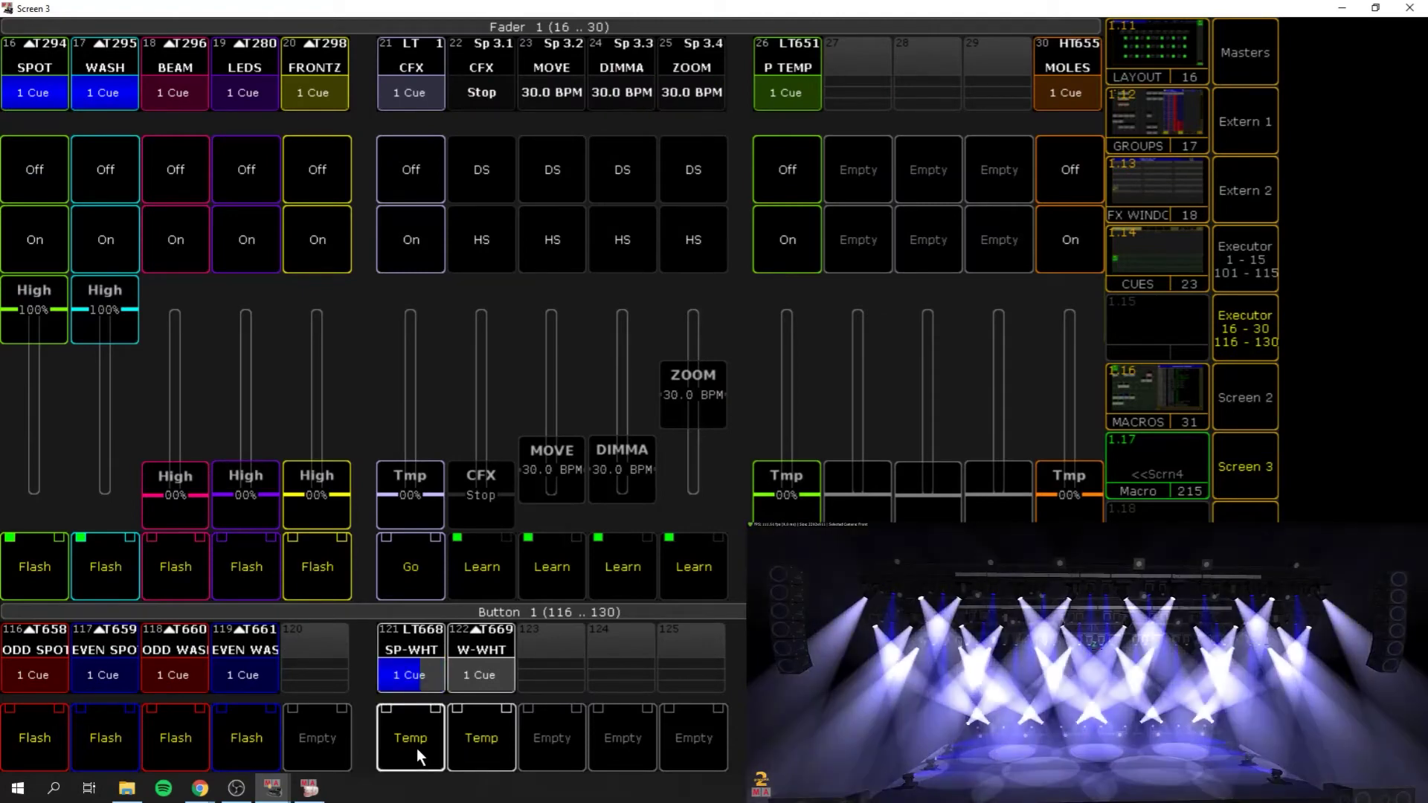
left_click(416, 749)
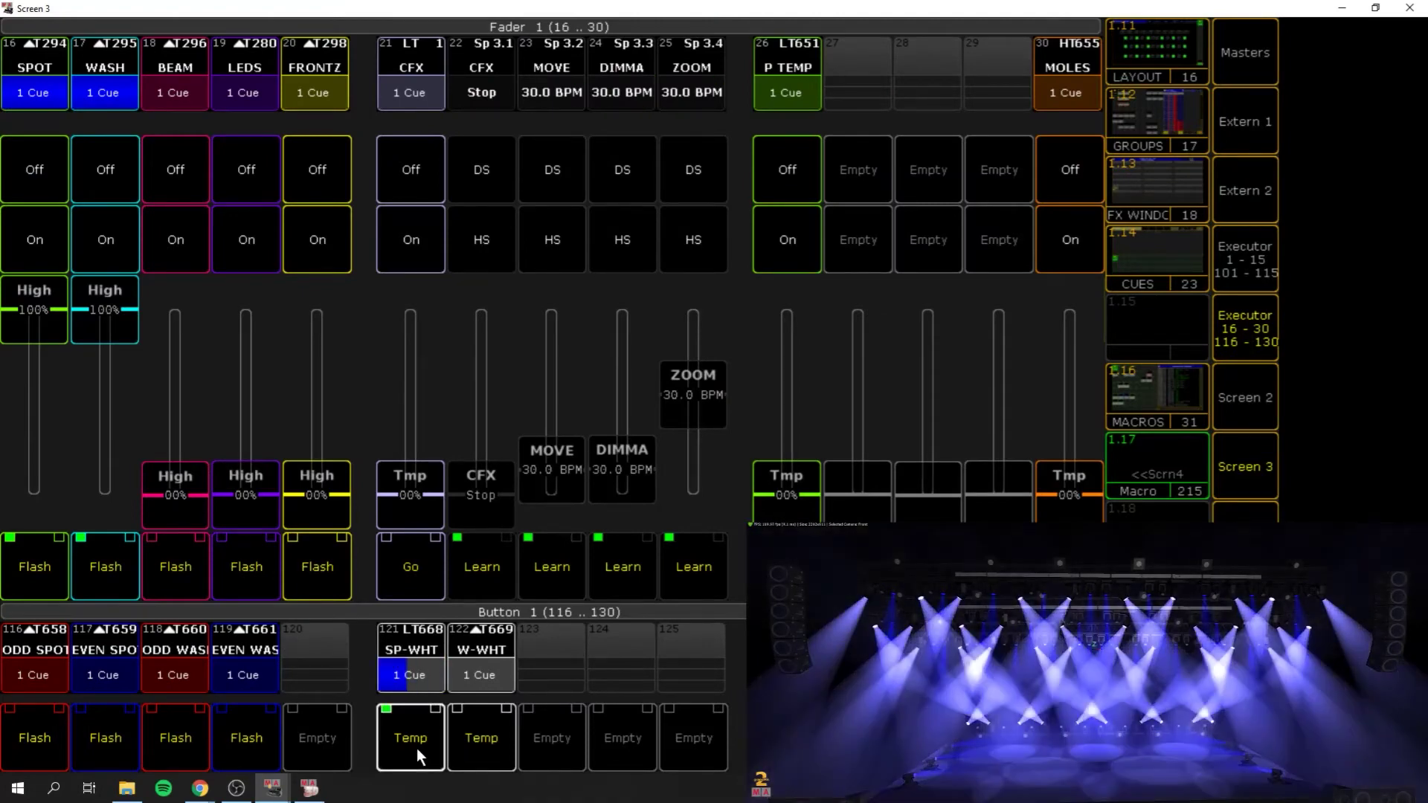
left_click(470, 749)
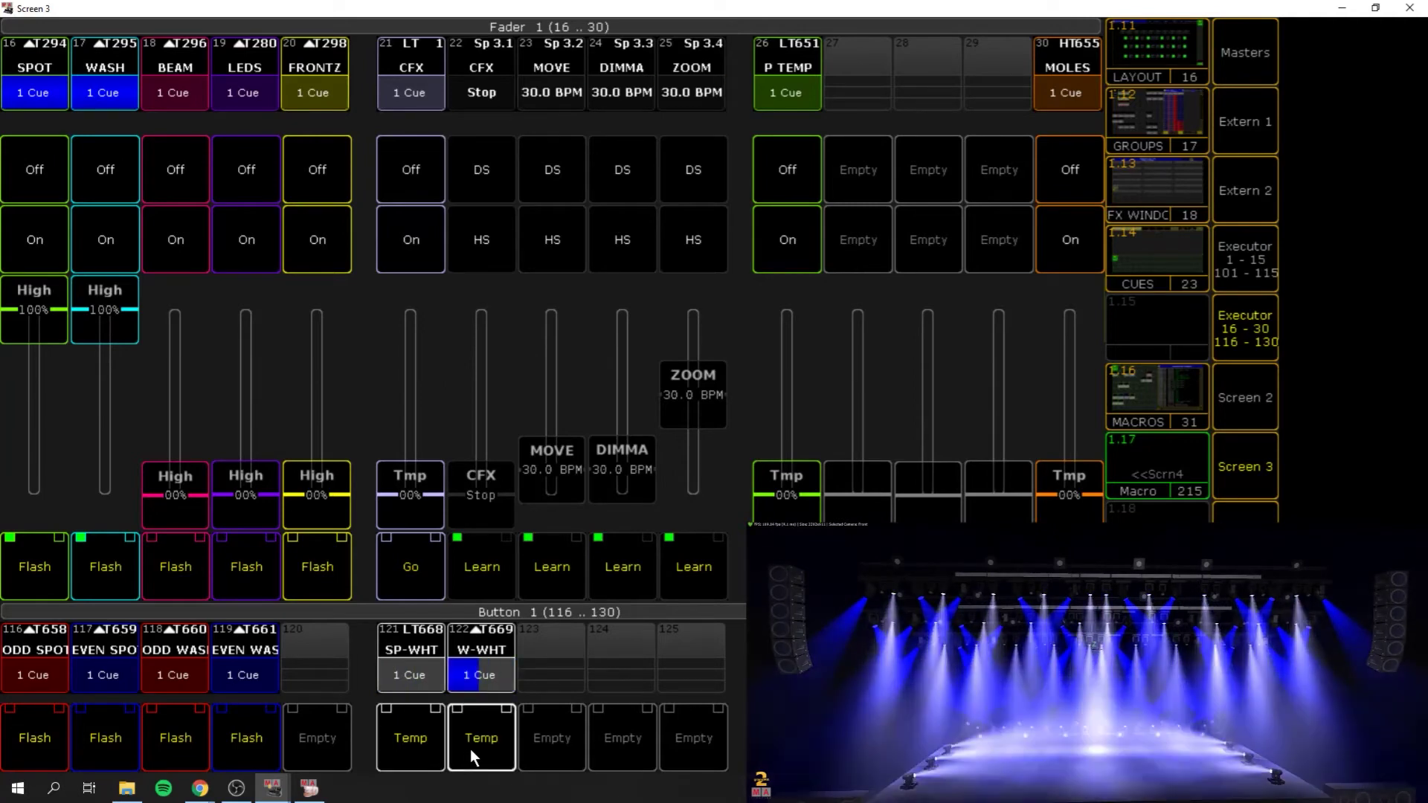
- Return to the executor button page and step the /// TIME executor to cue 3, .5
left_click(1251, 320)
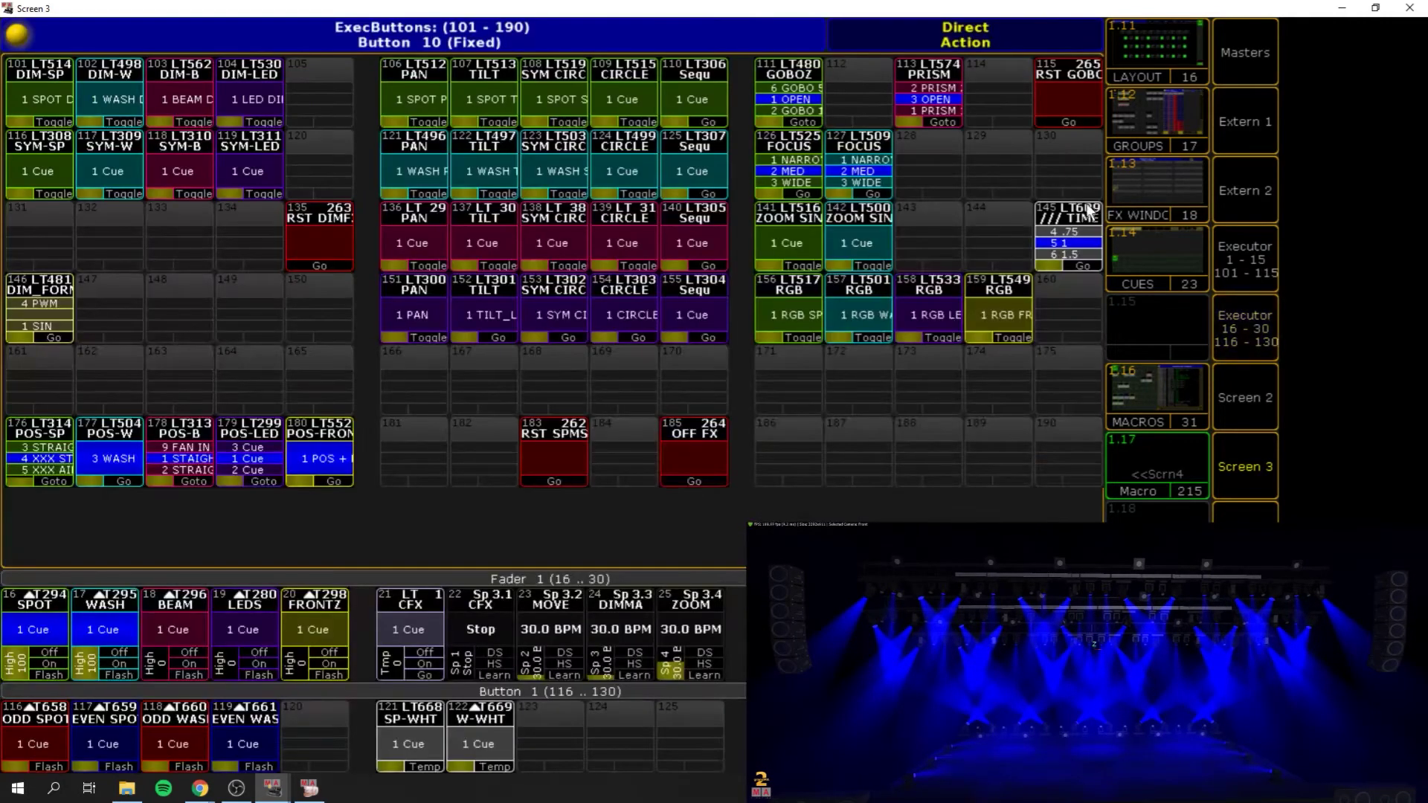
left_click(1084, 256)
left_click(1077, 260)
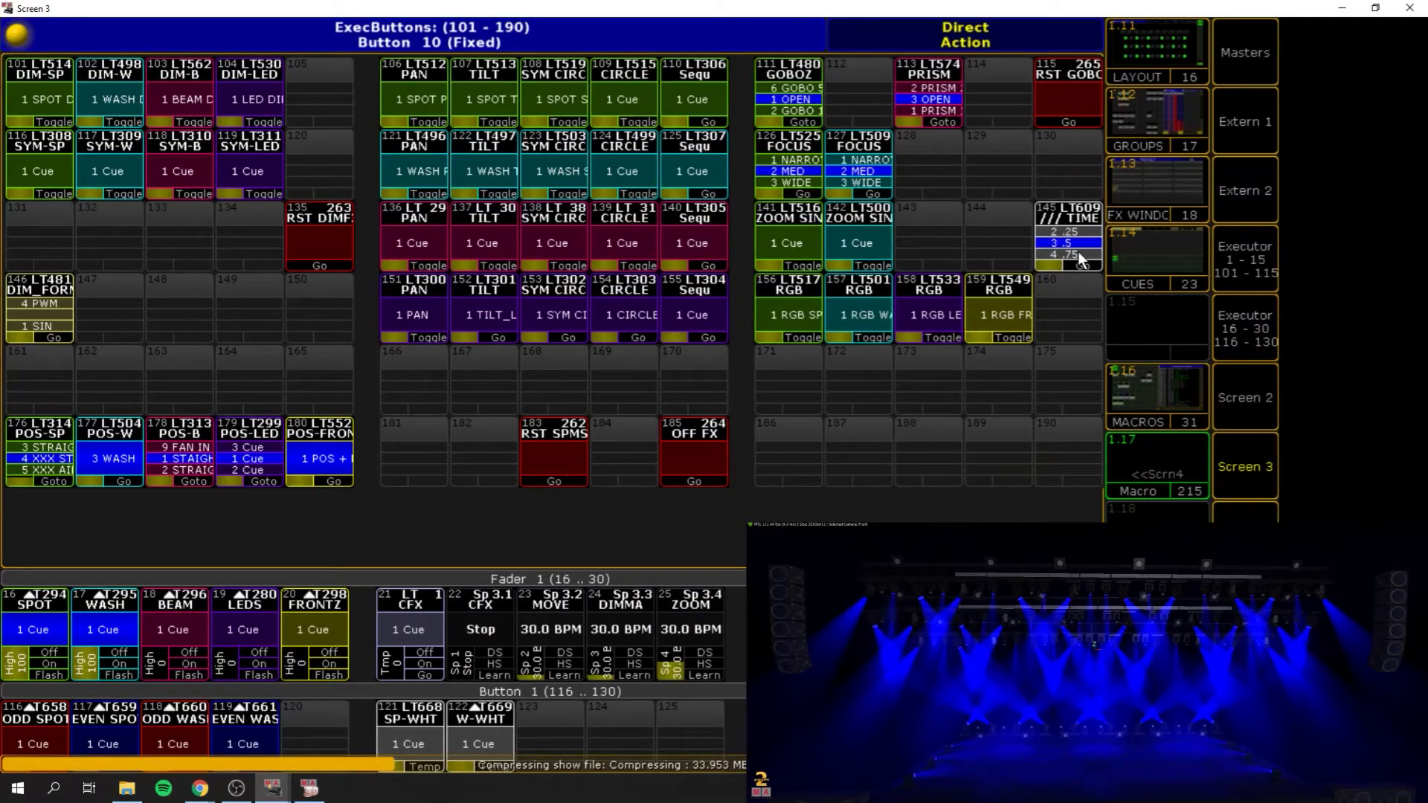
- Show the full faders for executors 16–30 and alternate white bumps between the SP-WHT and W-WHT Temp executors
left_click(1234, 332)
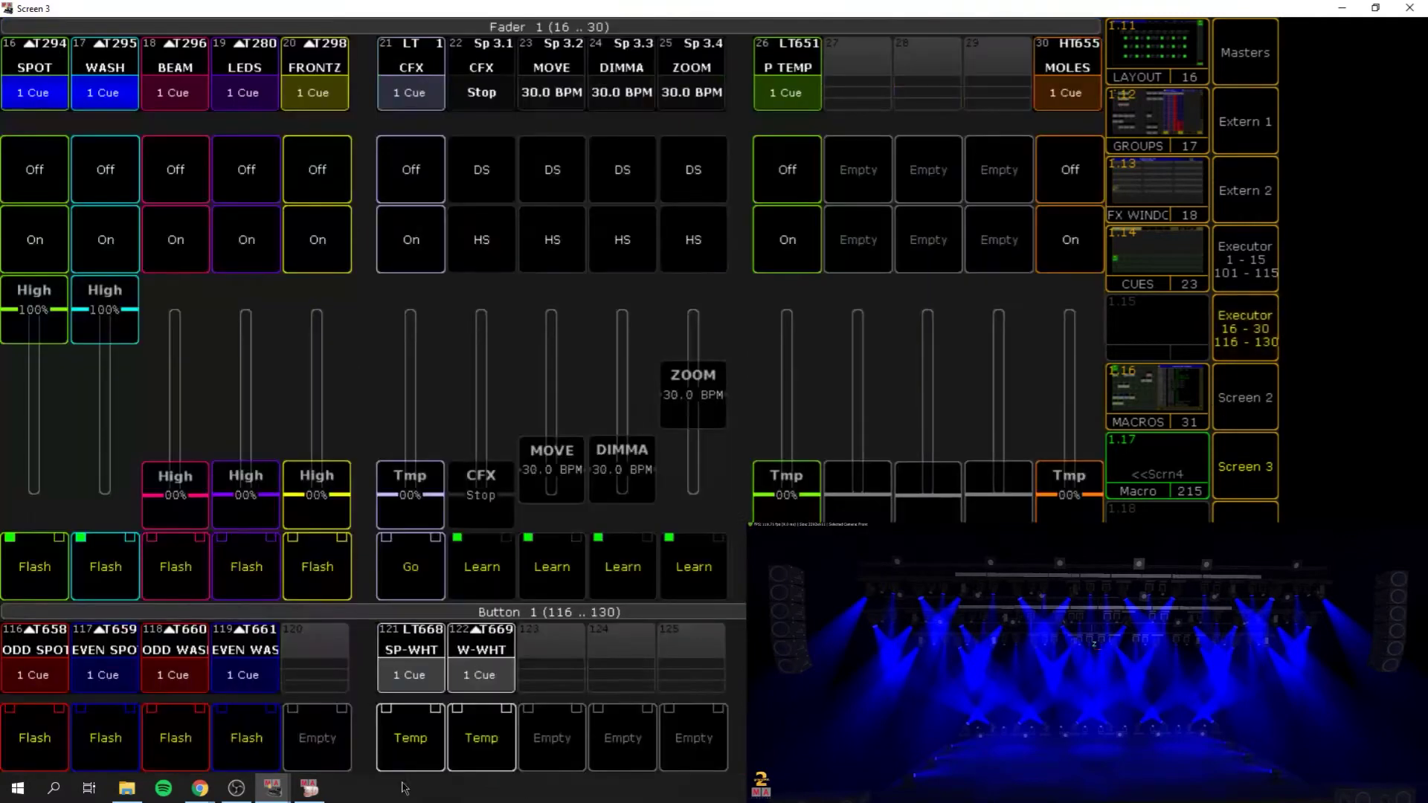
left_click(422, 733)
left_click(462, 739)
left_click(450, 740)
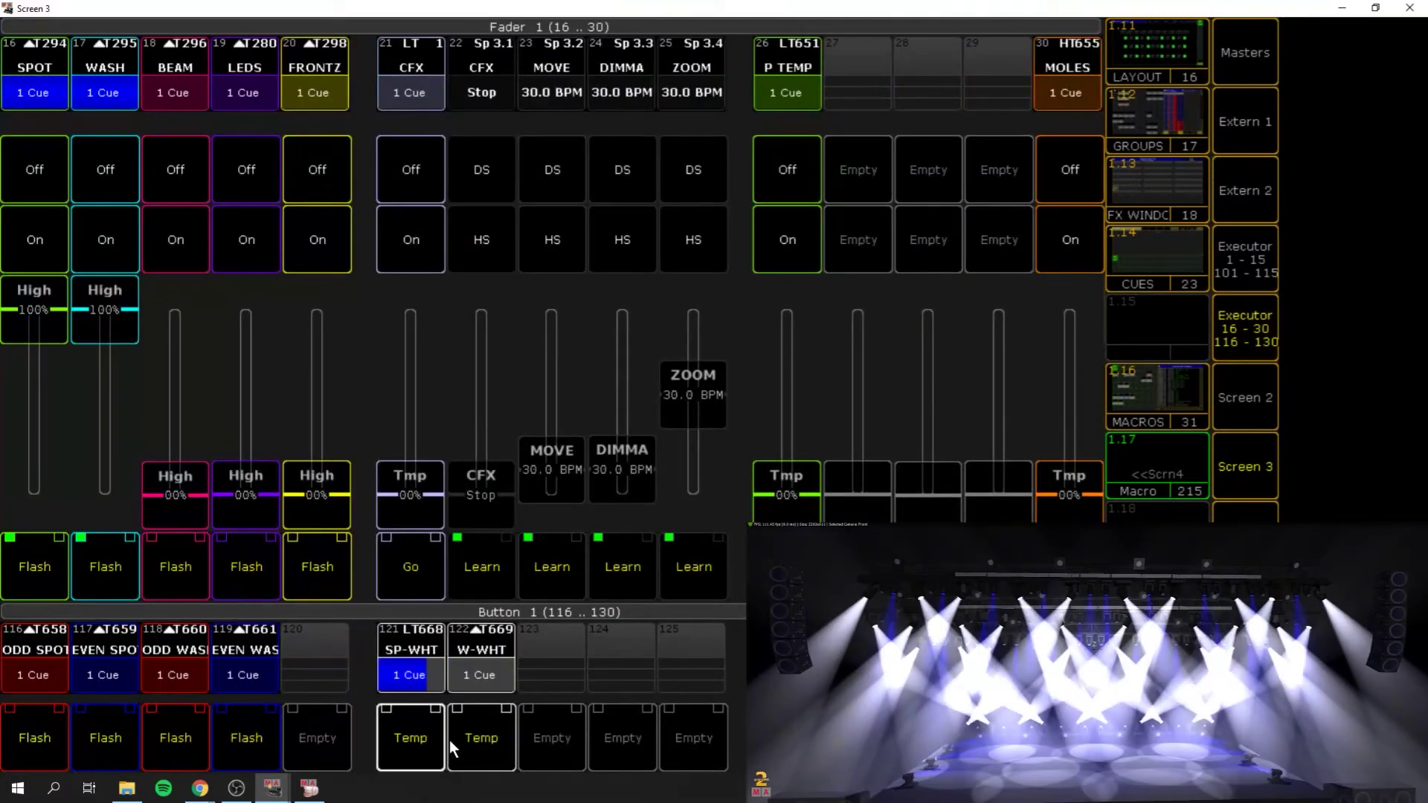
left_click(459, 740)
left_click(423, 740)
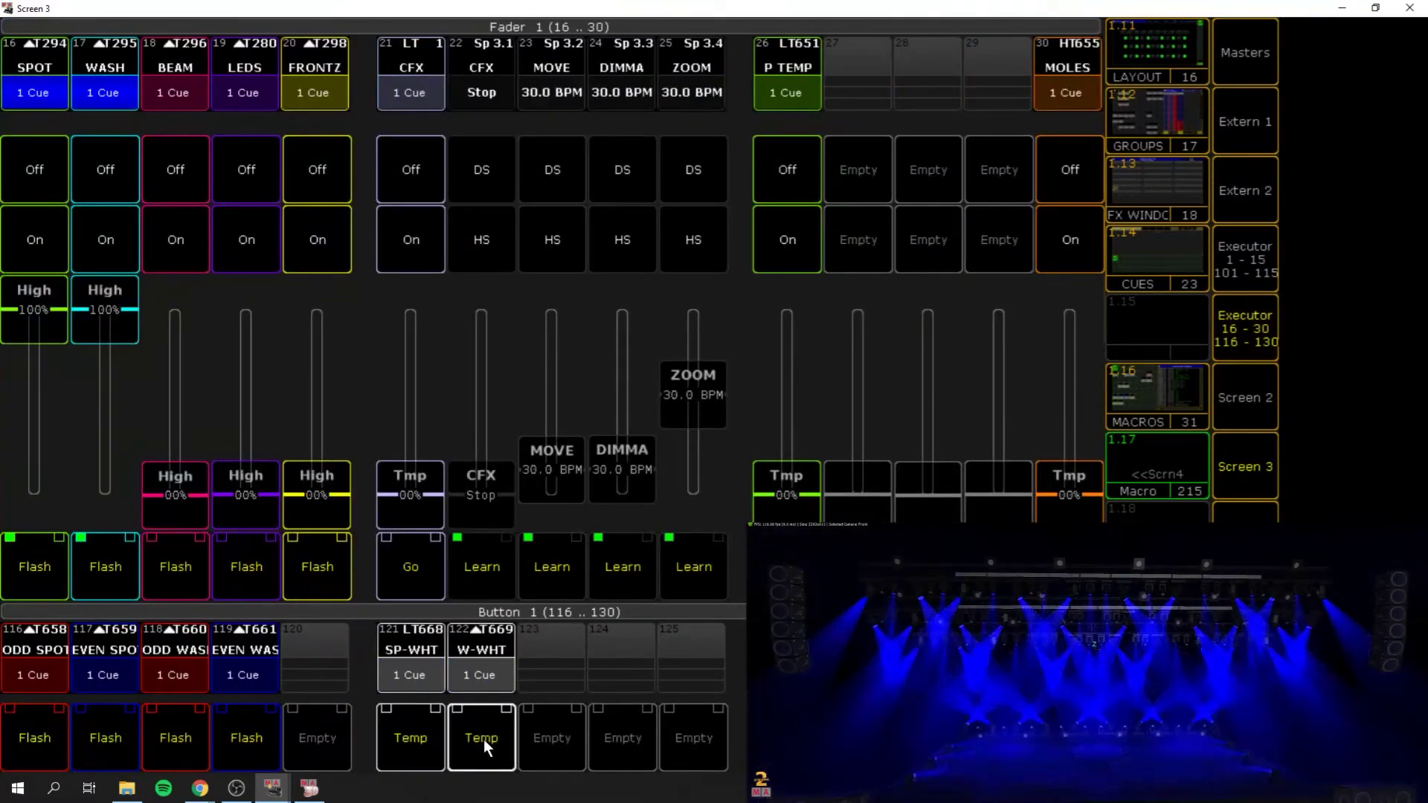
left_click(427, 744)
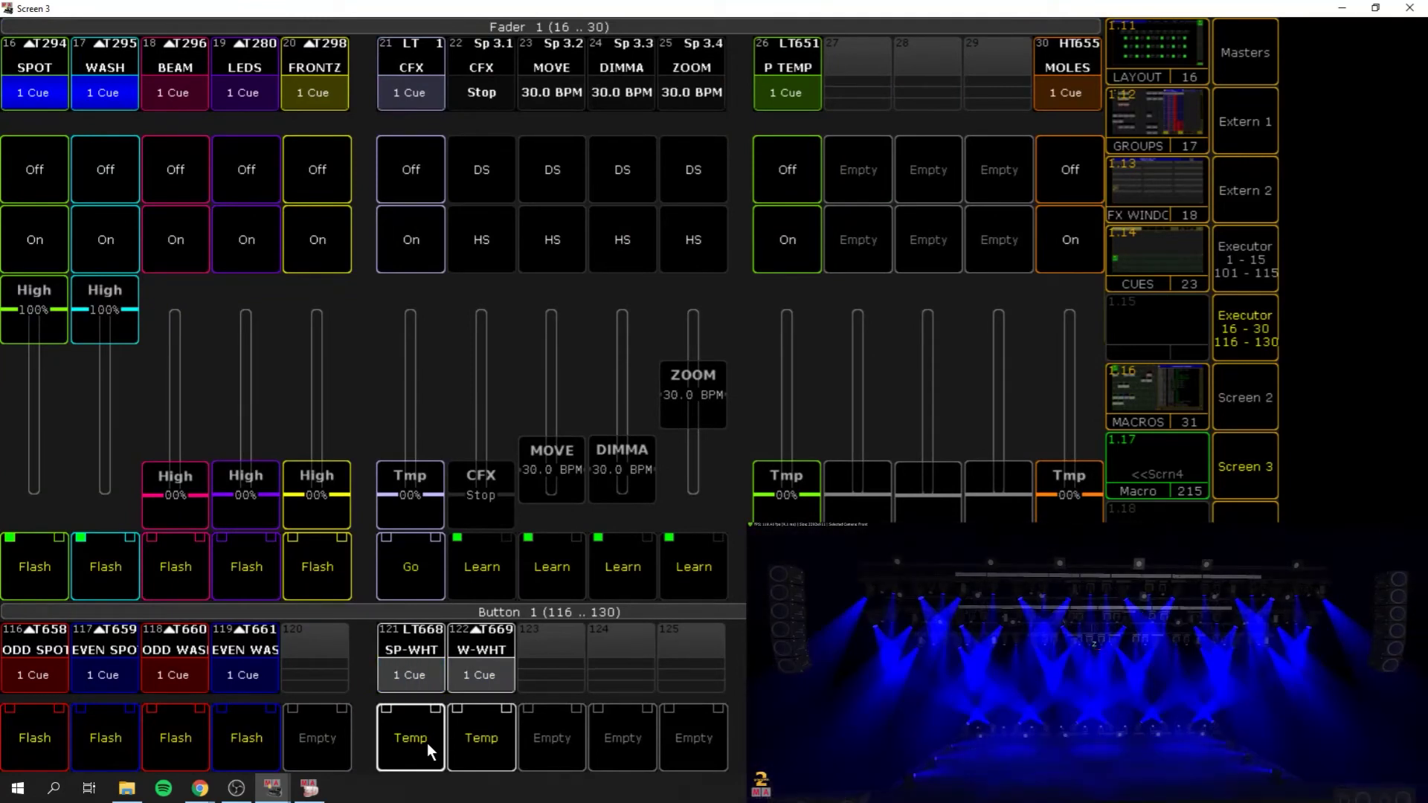
- Return to the executor button page and vary the MOVE speed master during the spot CIRCLE effect, ending at 225 BPM
left_click(1252, 339)
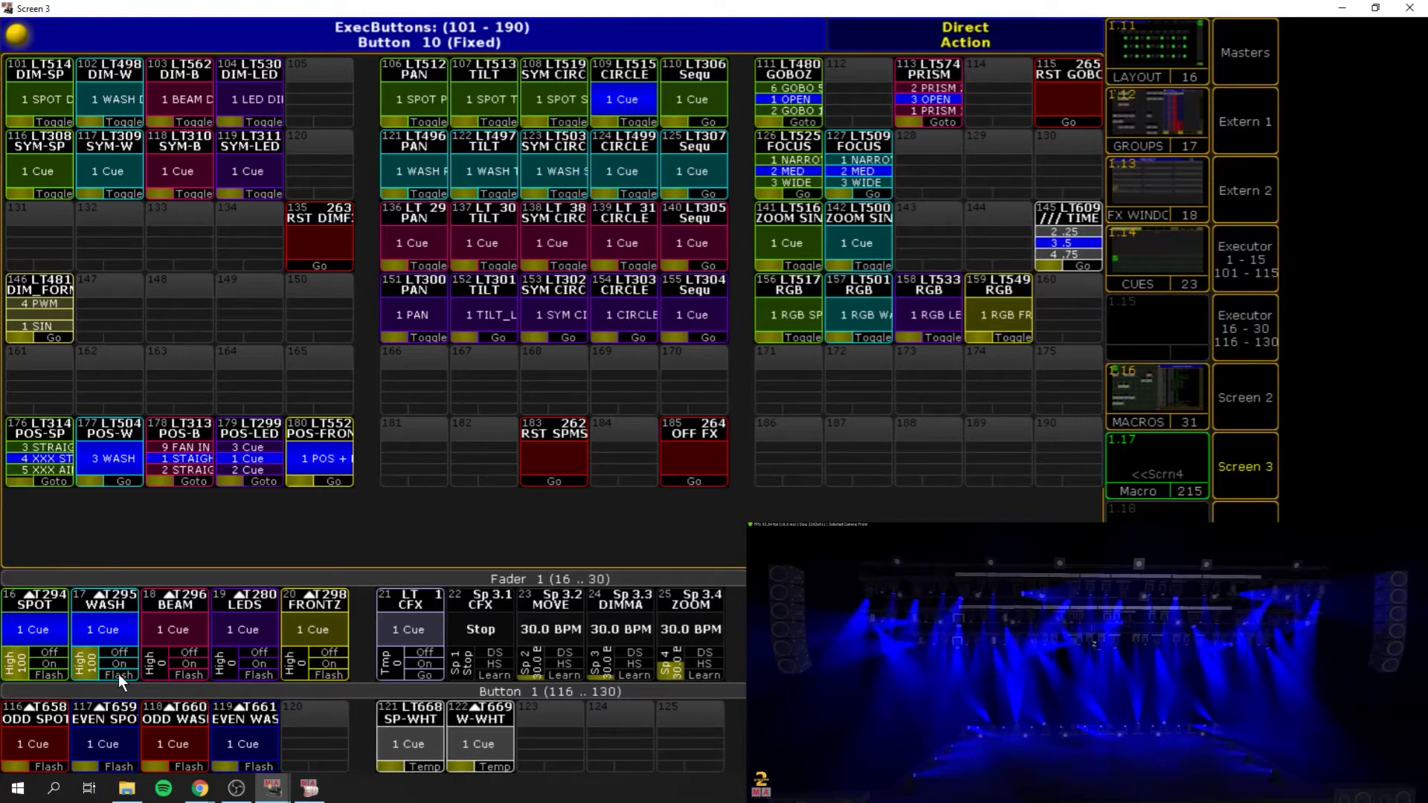
scroll(533, 673, "up", 5)
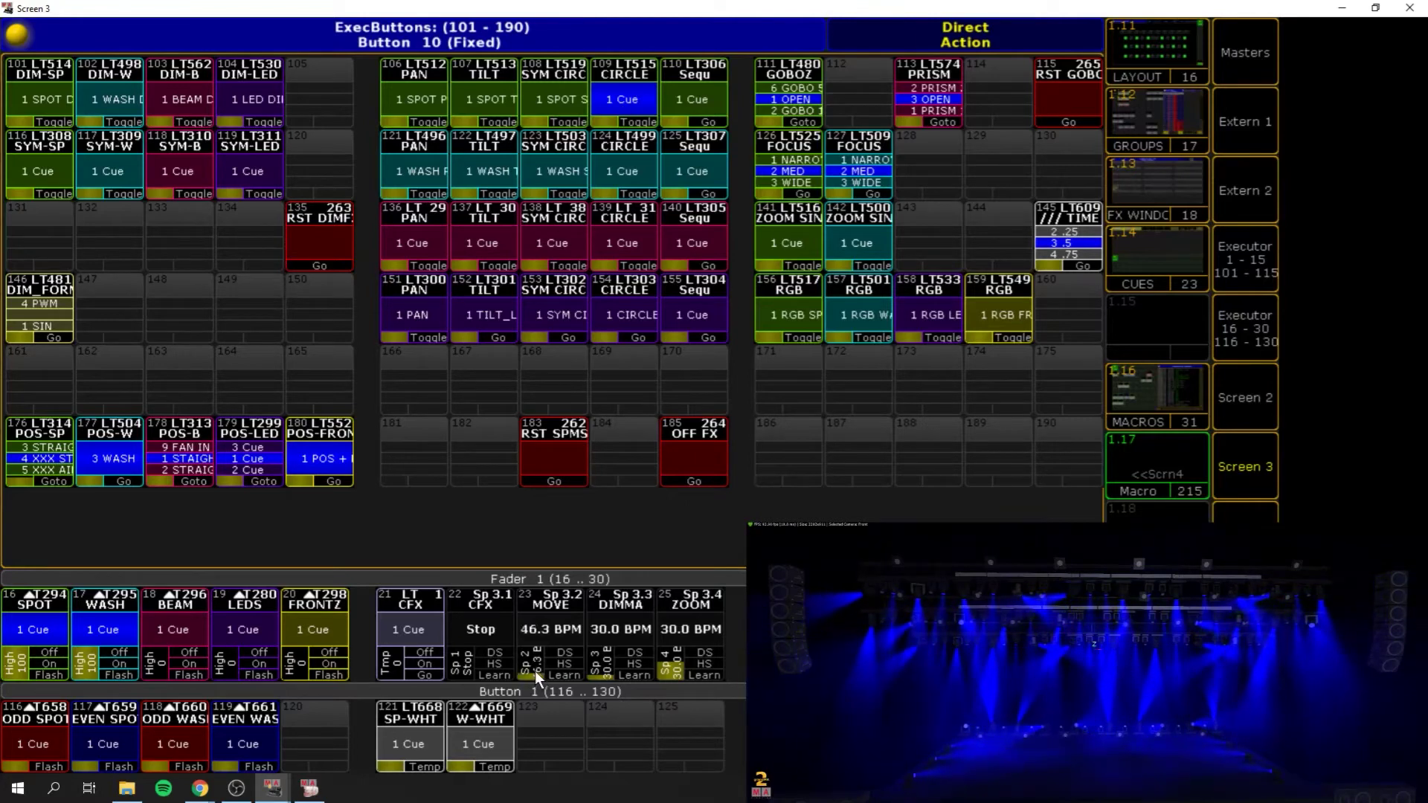
scroll(535, 663, "up", 4)
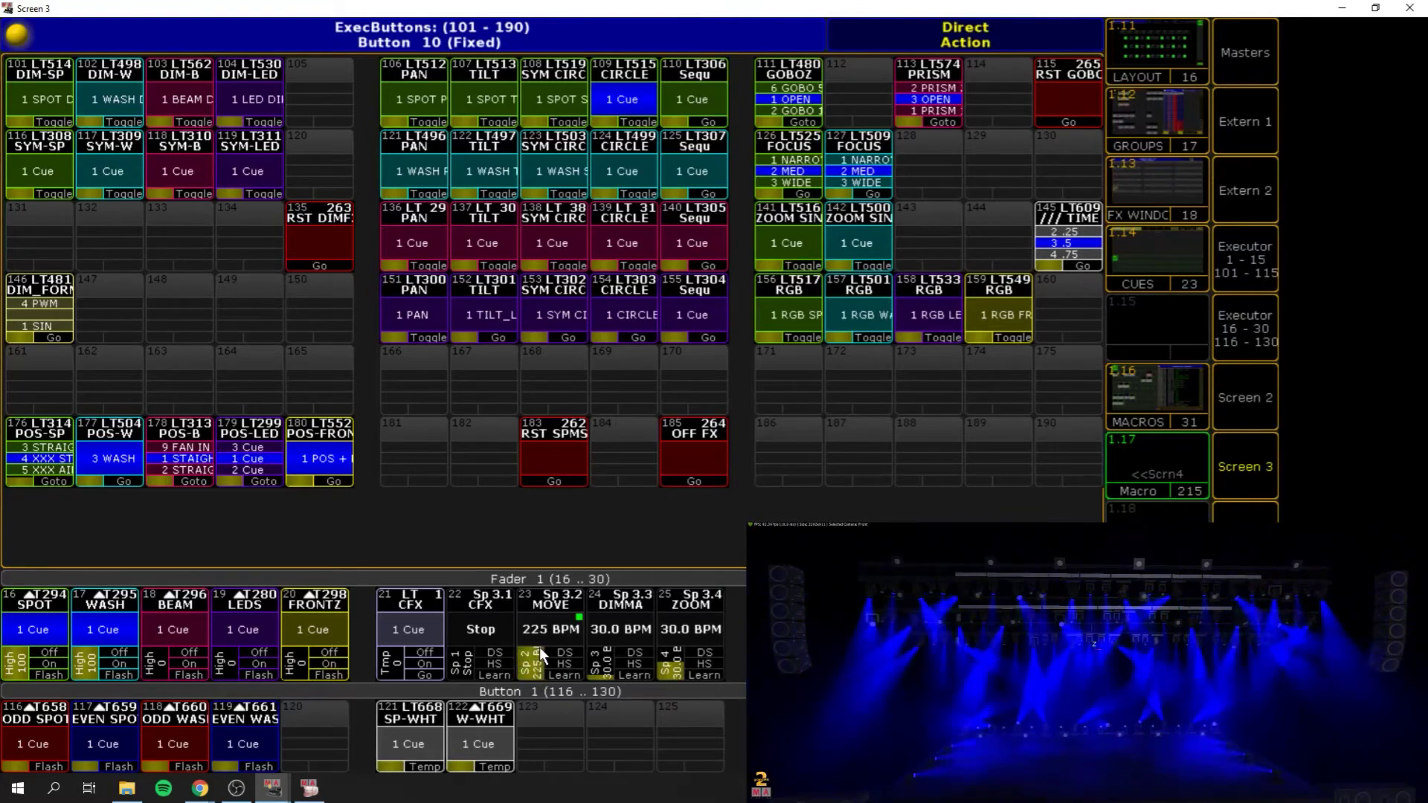
scroll(532, 665, "up", 2)
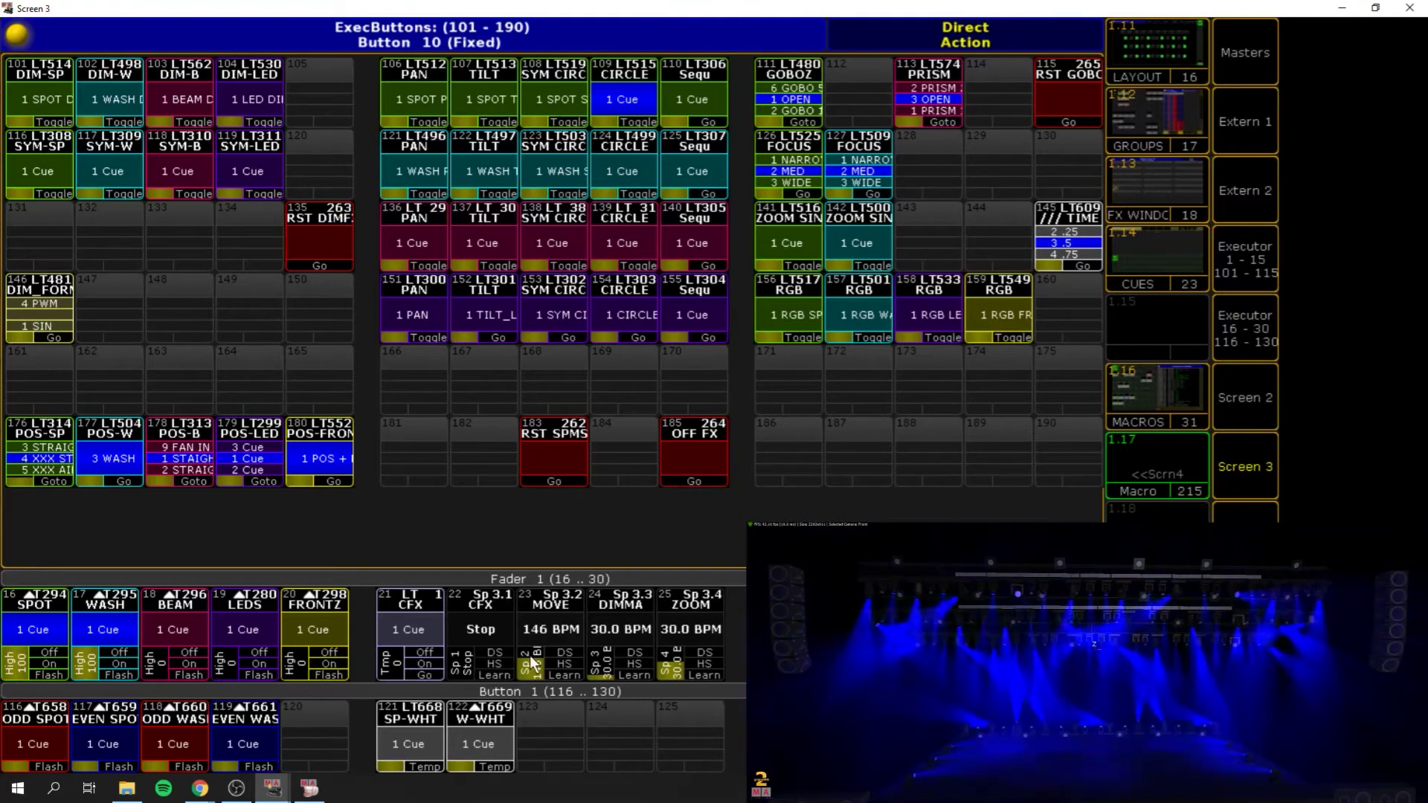
scroll(524, 647, "up", 5)
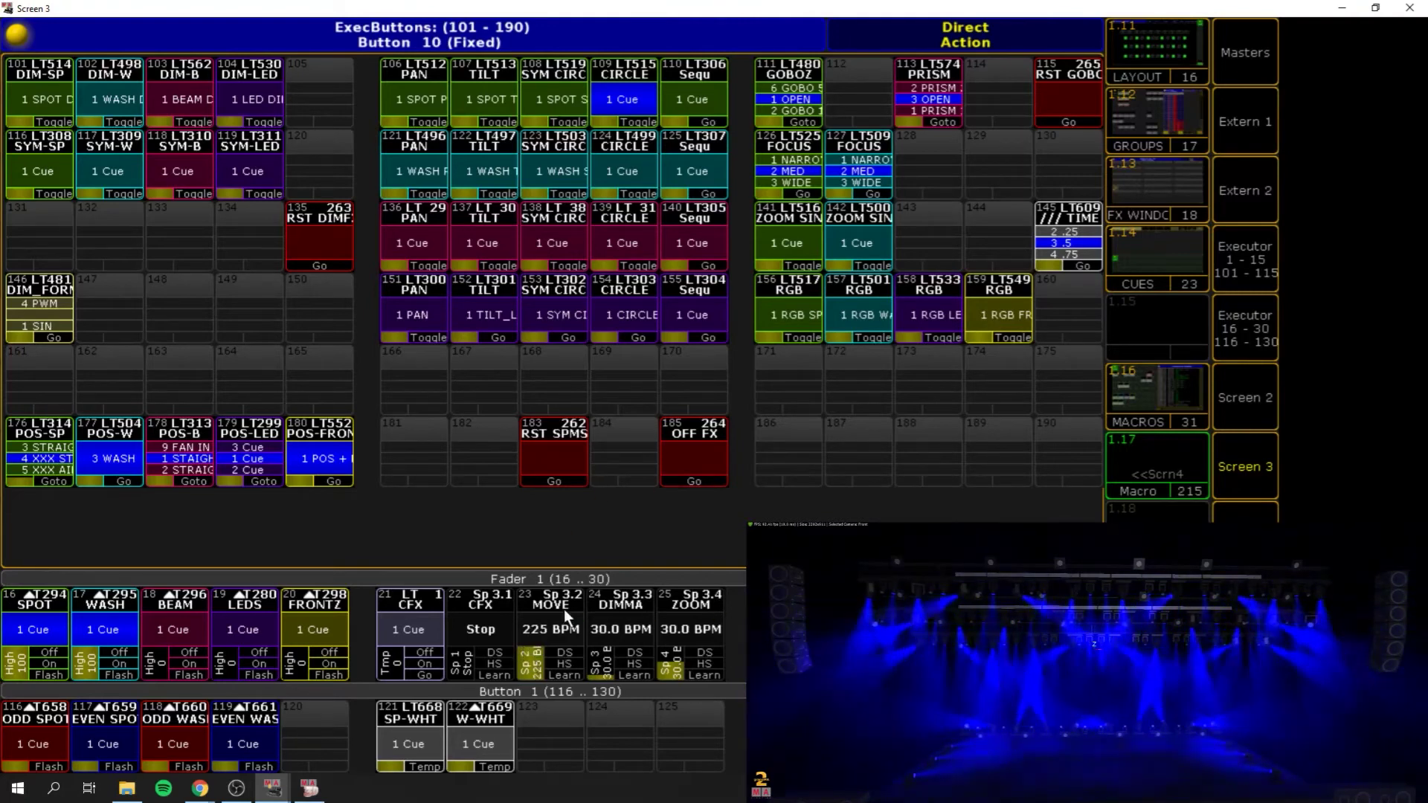
- Reset the speed masters with RST SPMS, then turn off the spot CIRCLE effect and run the OFF FX macro
left_click(561, 459)
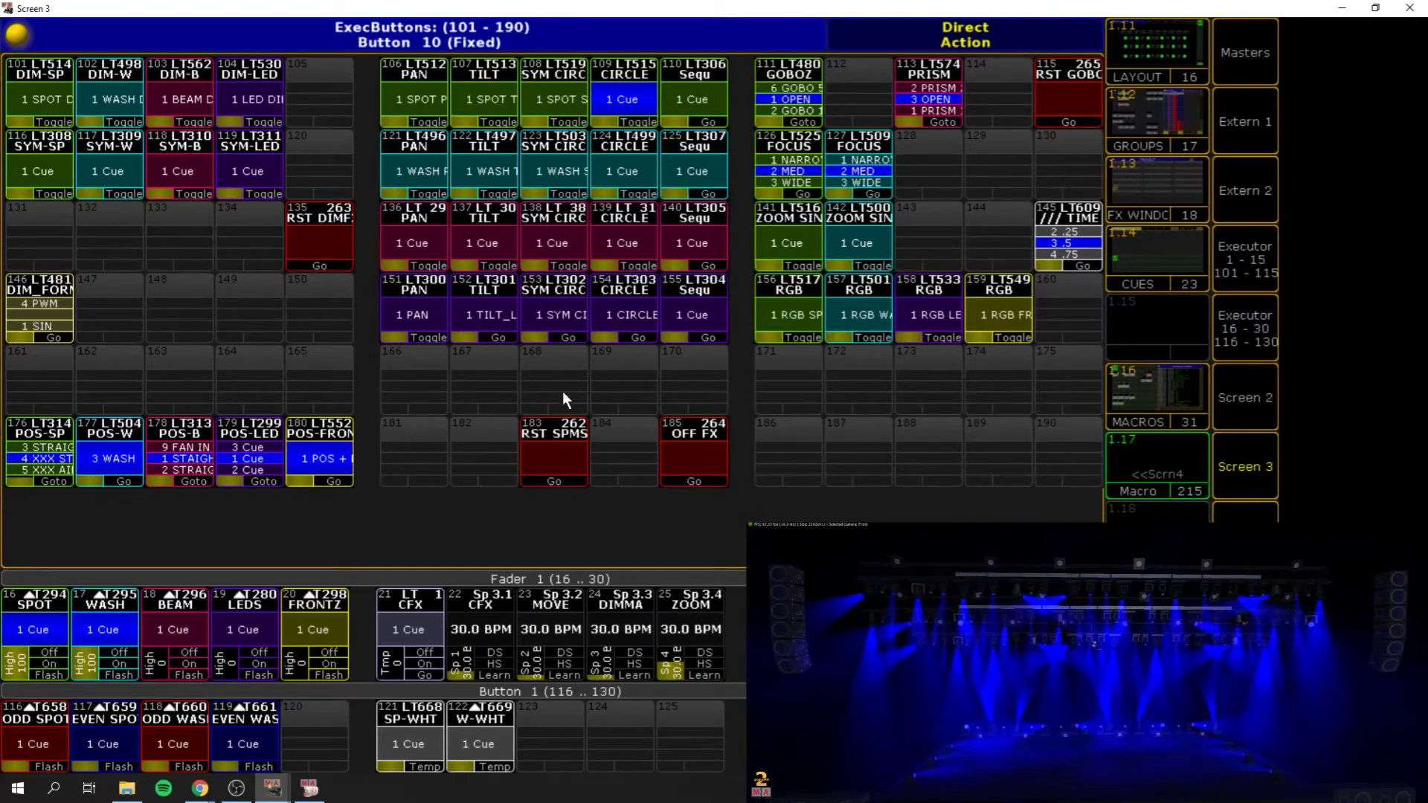
left_click(636, 104)
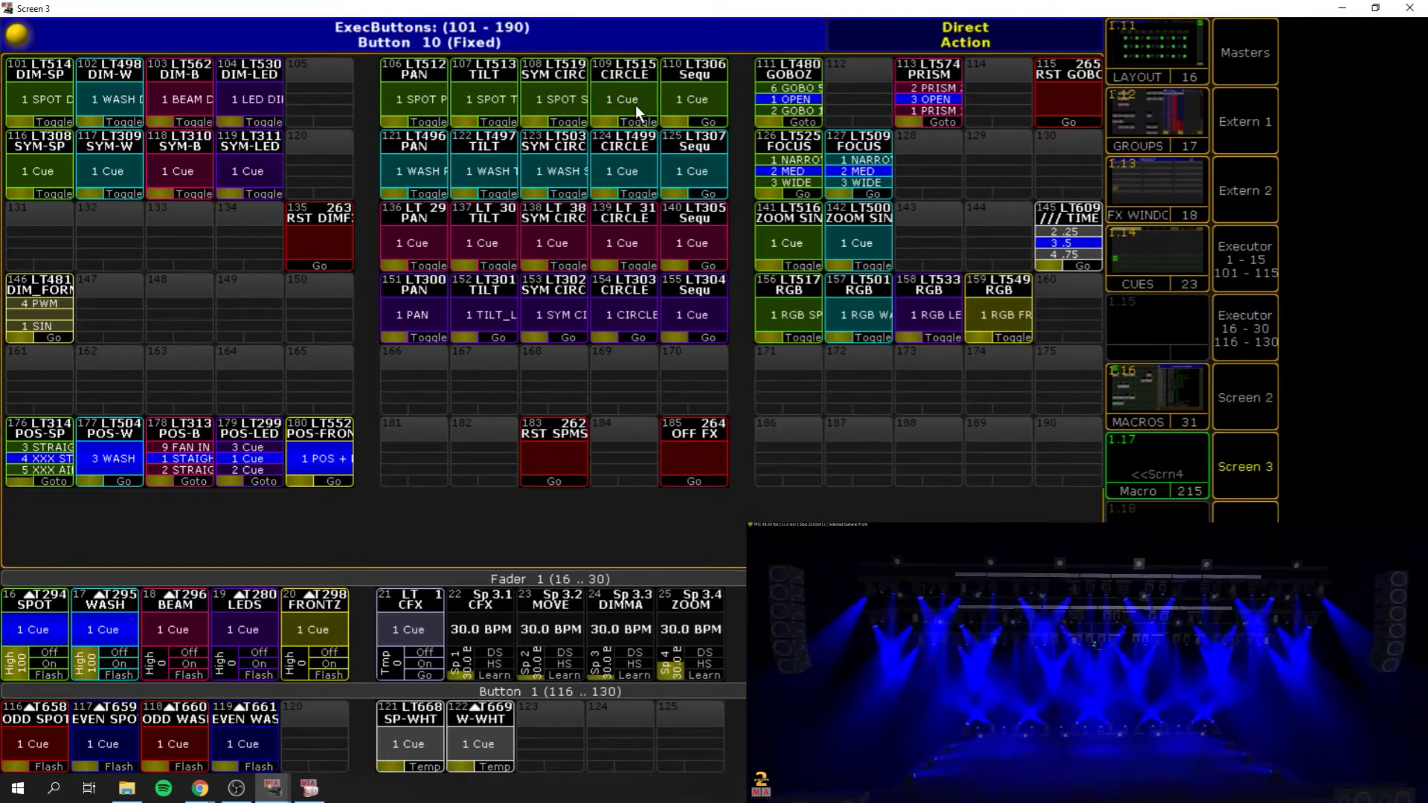
left_click(686, 459)
- Send the GOBOZ executor to cue 4 and then to cue 3
left_click(807, 120)
left_click(661, 229)
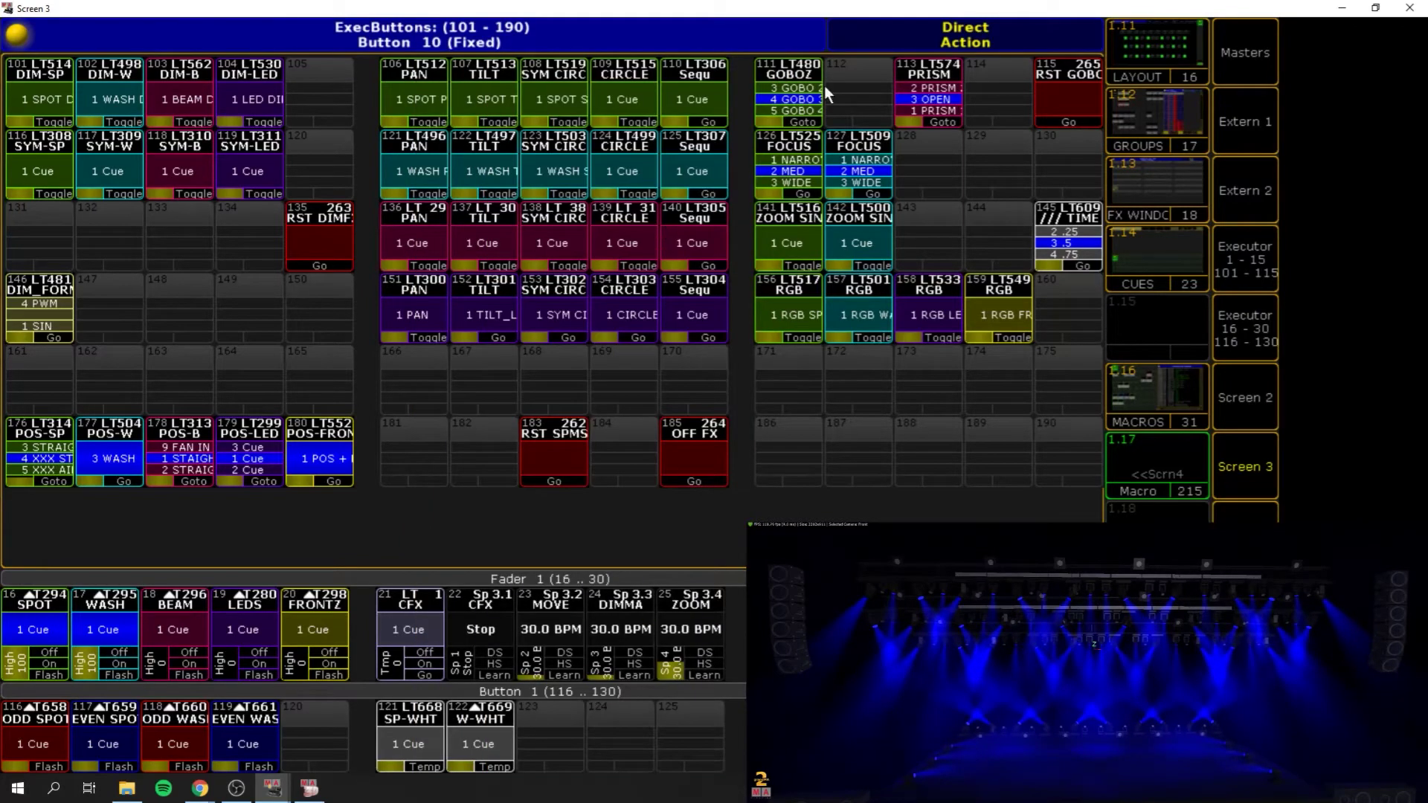
left_click(806, 120)
left_click(665, 191)
- Show the color executors on Screen 2 and turn all fixtures open white, then cyan
left_click(1245, 477)
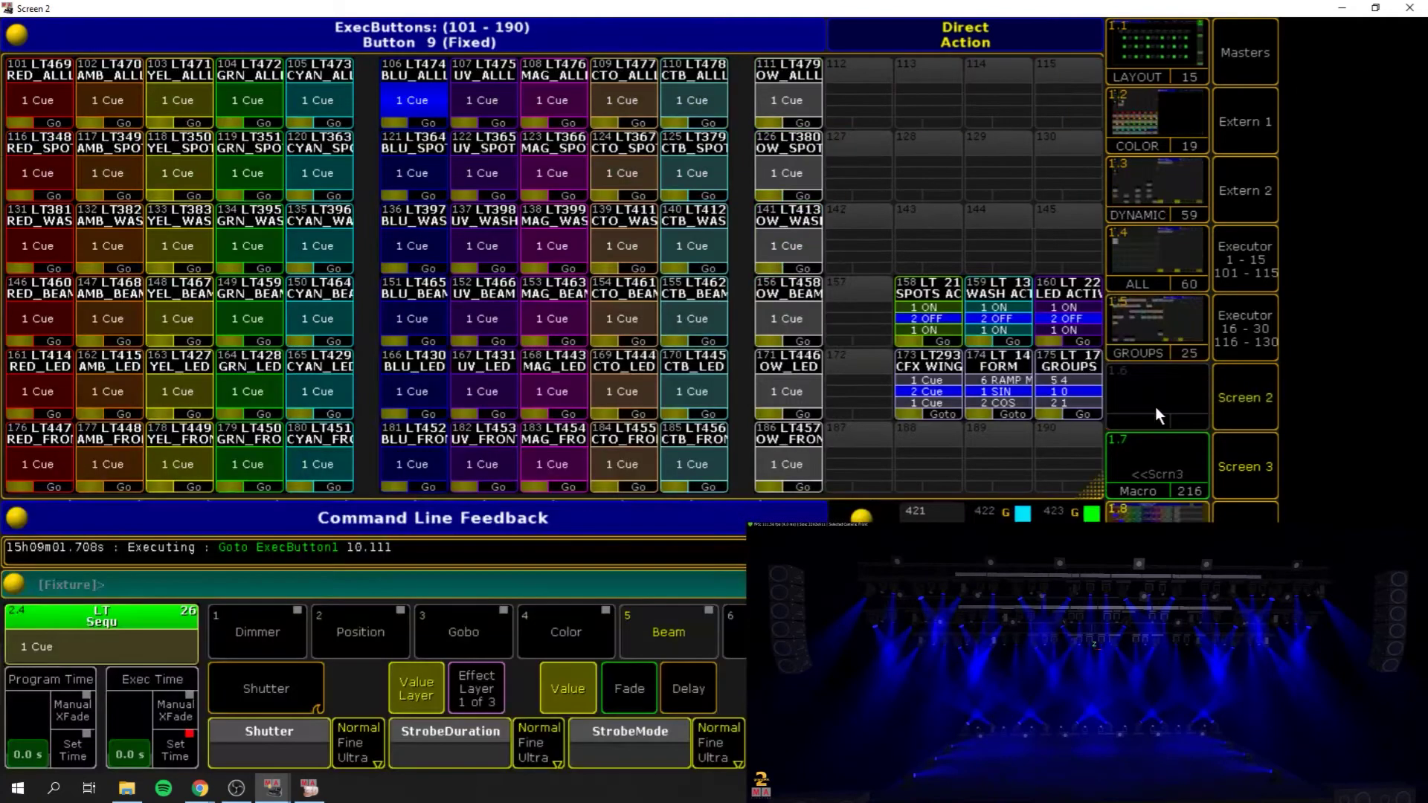
left_click(780, 101)
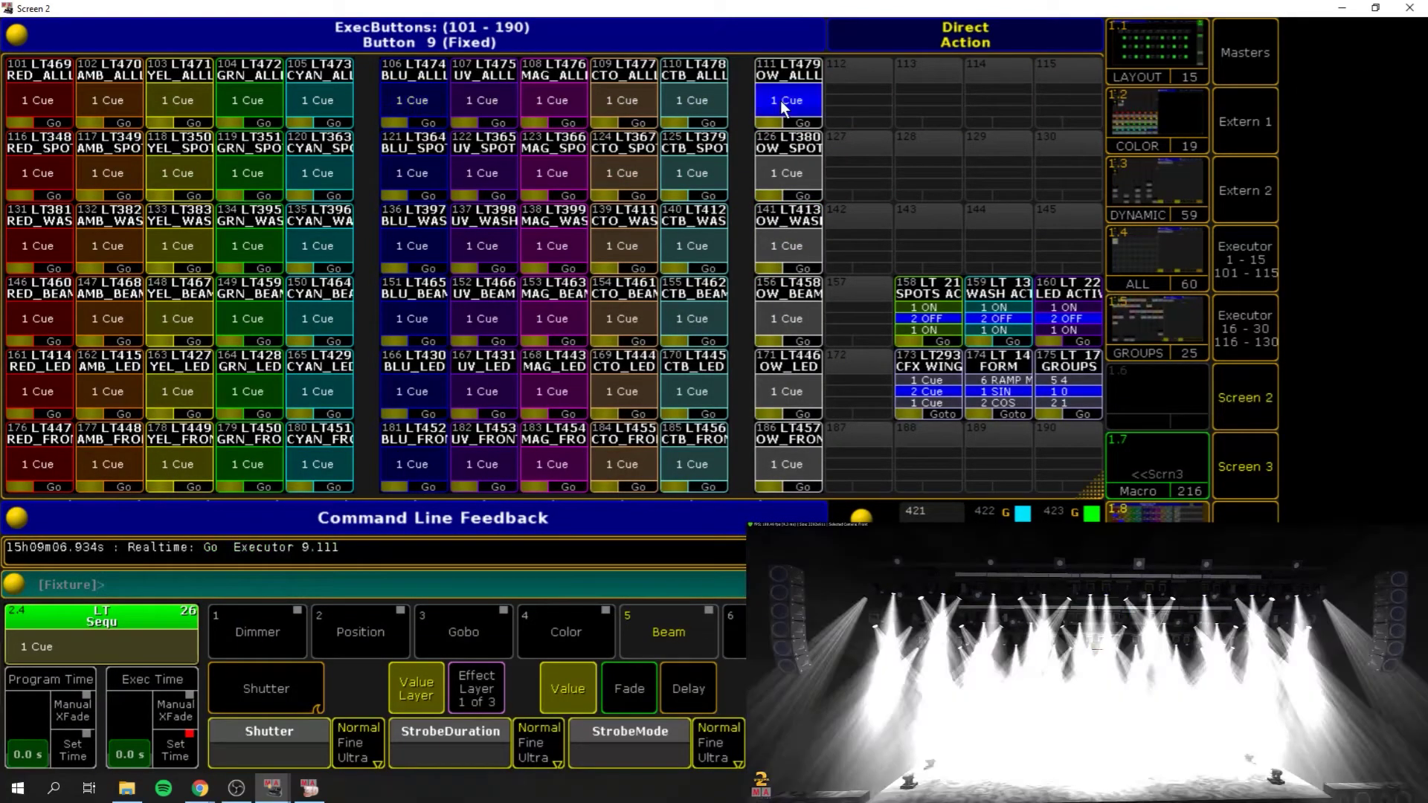
left_click(316, 94)
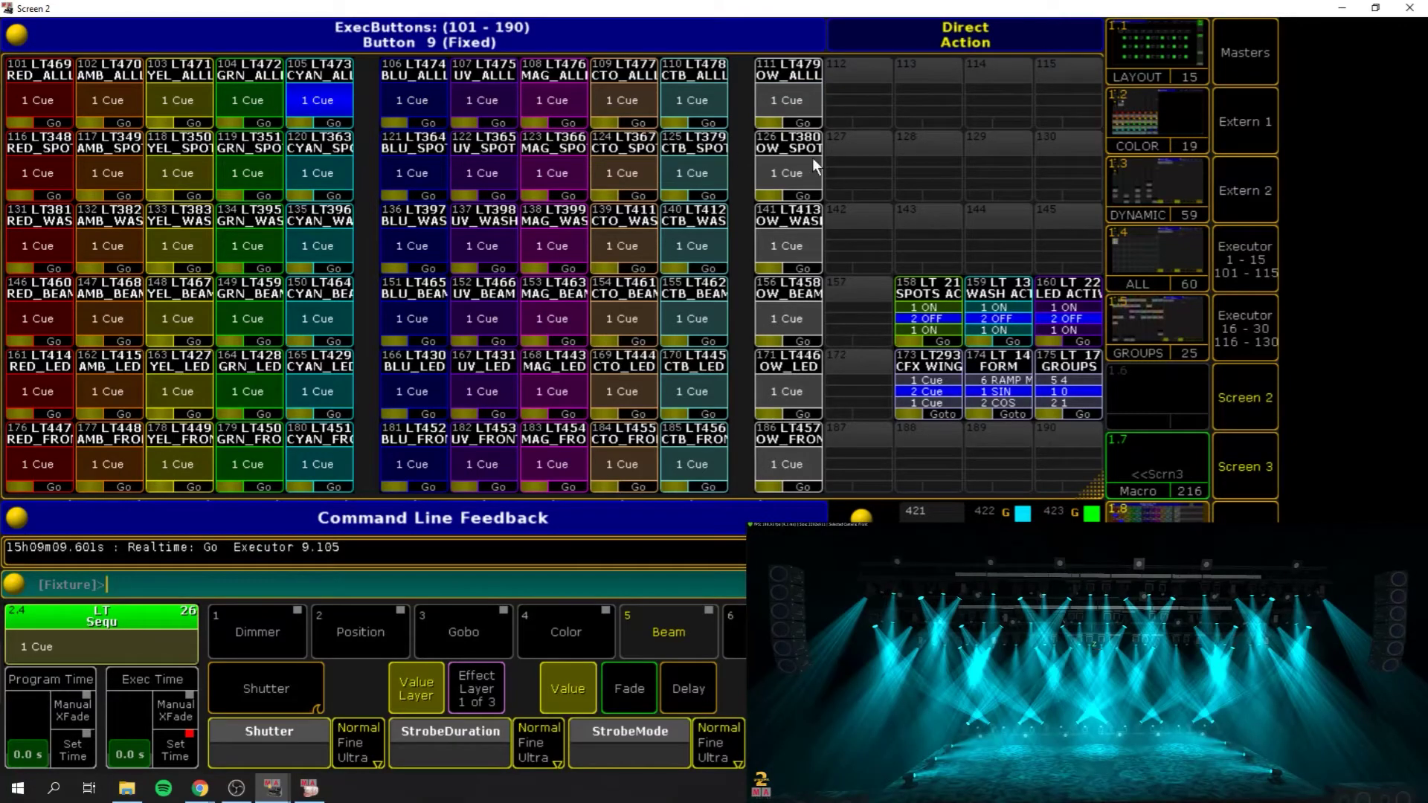
- Return to Screen 3, lower WASH to 0 and raise BEAM to 74%
left_click(1236, 442)
left_click_drag(82, 649, 164, 656)
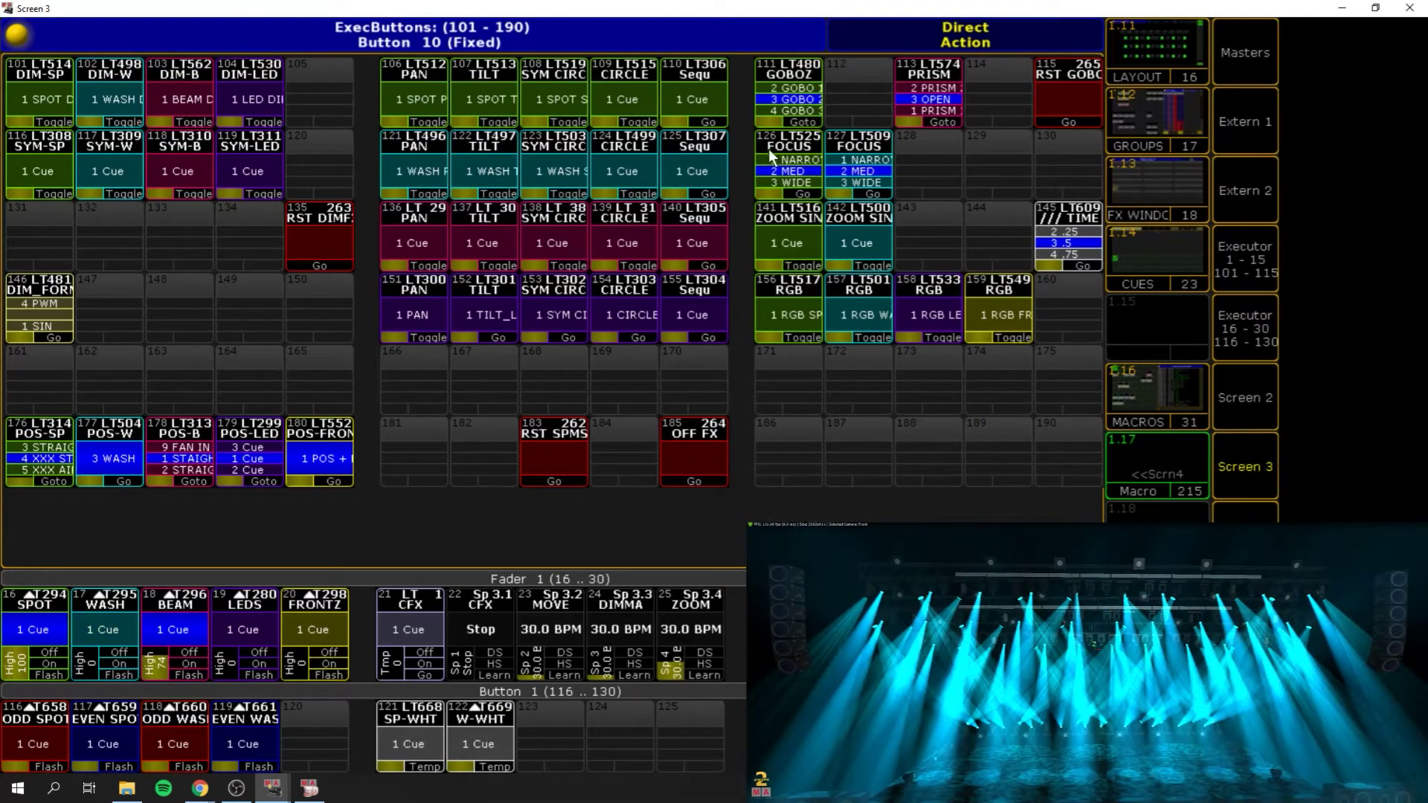
- Send the PRISM executor to cue 1, PRISM 1, then cue 2, PRISM 2, and back to PRISM 1
left_click(933, 95)
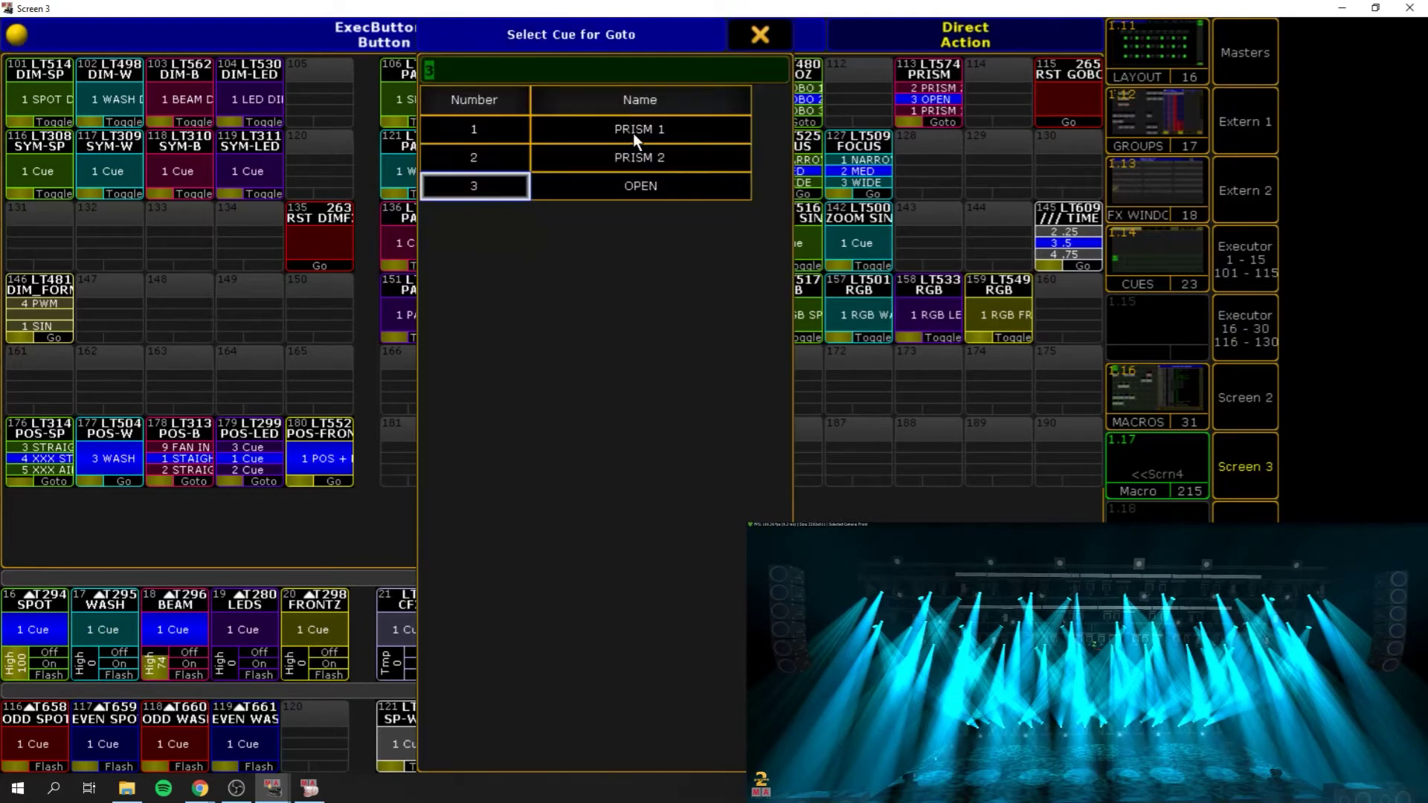
left_click(634, 133)
left_click(934, 97)
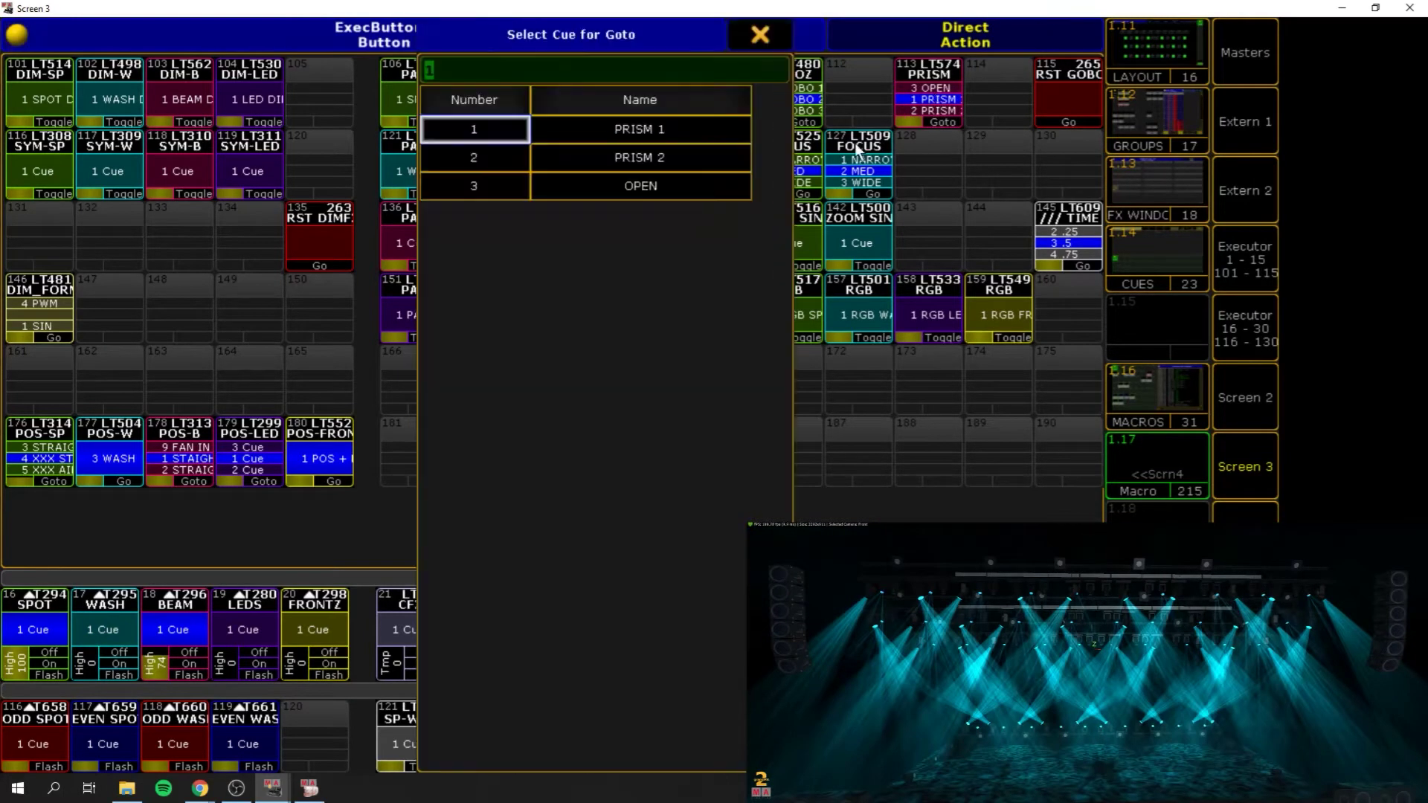
left_click(672, 161)
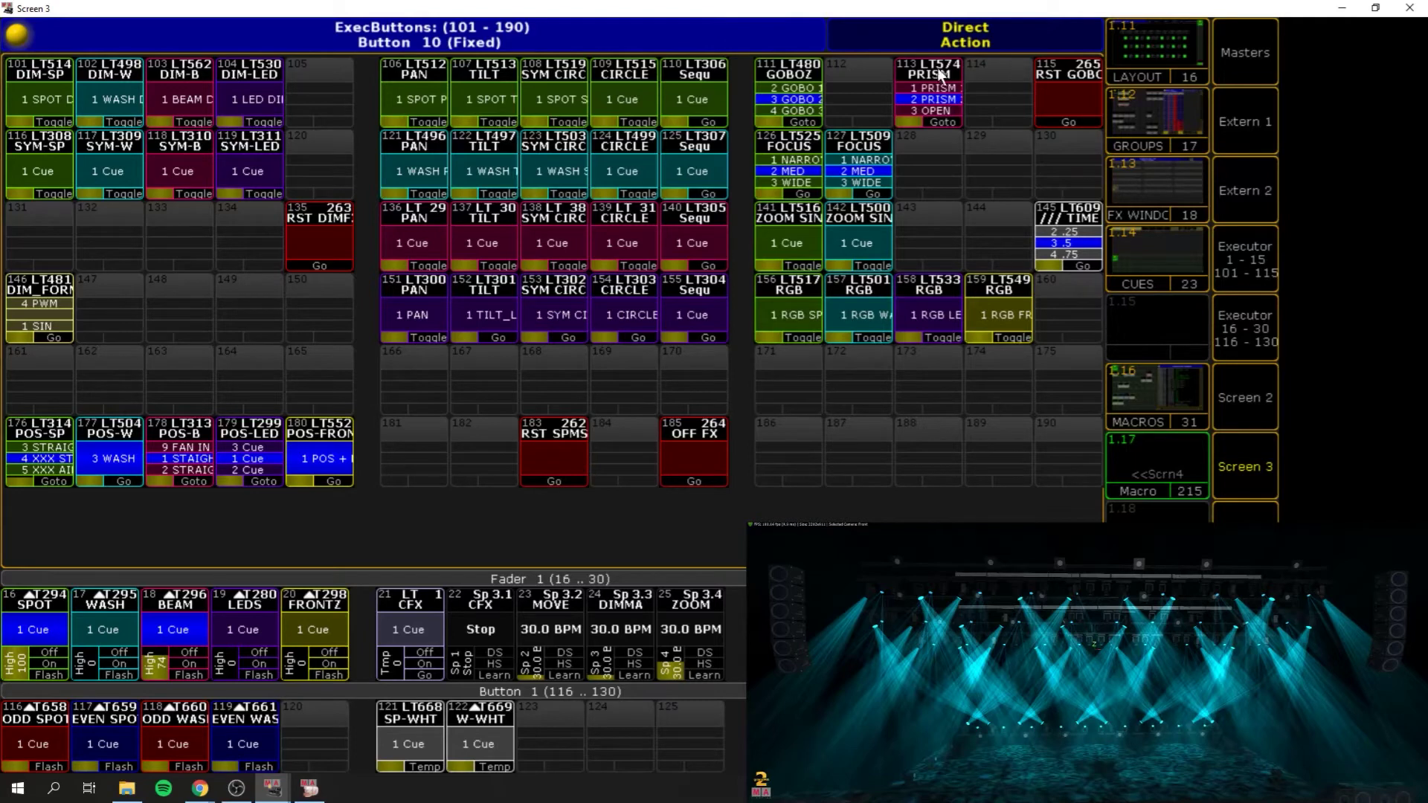
left_click(940, 104)
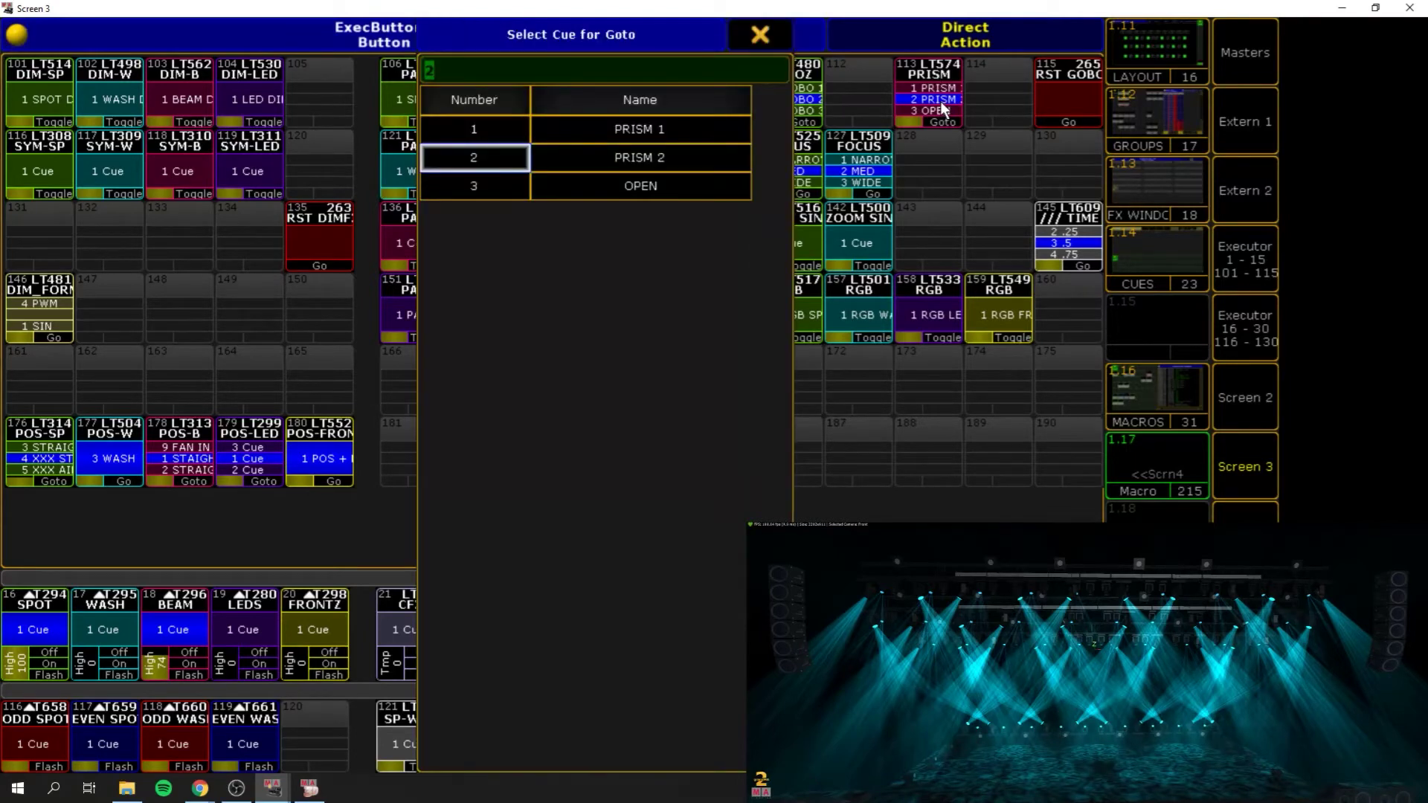
left_click(649, 135)
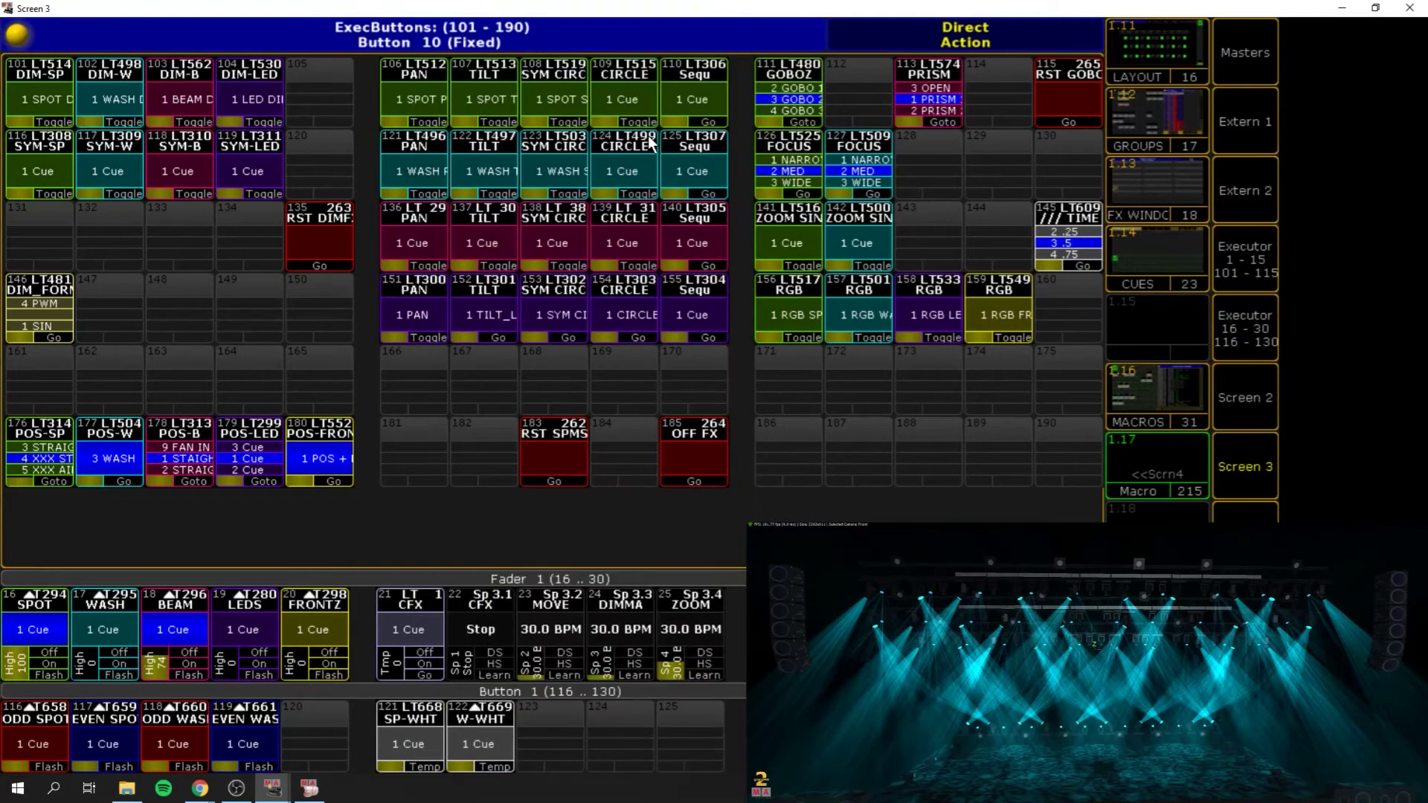
- Send the PRISM executor to cue 3, OPEN, and the GOBOZ executor to cue 1, OPEN
left_click(937, 116)
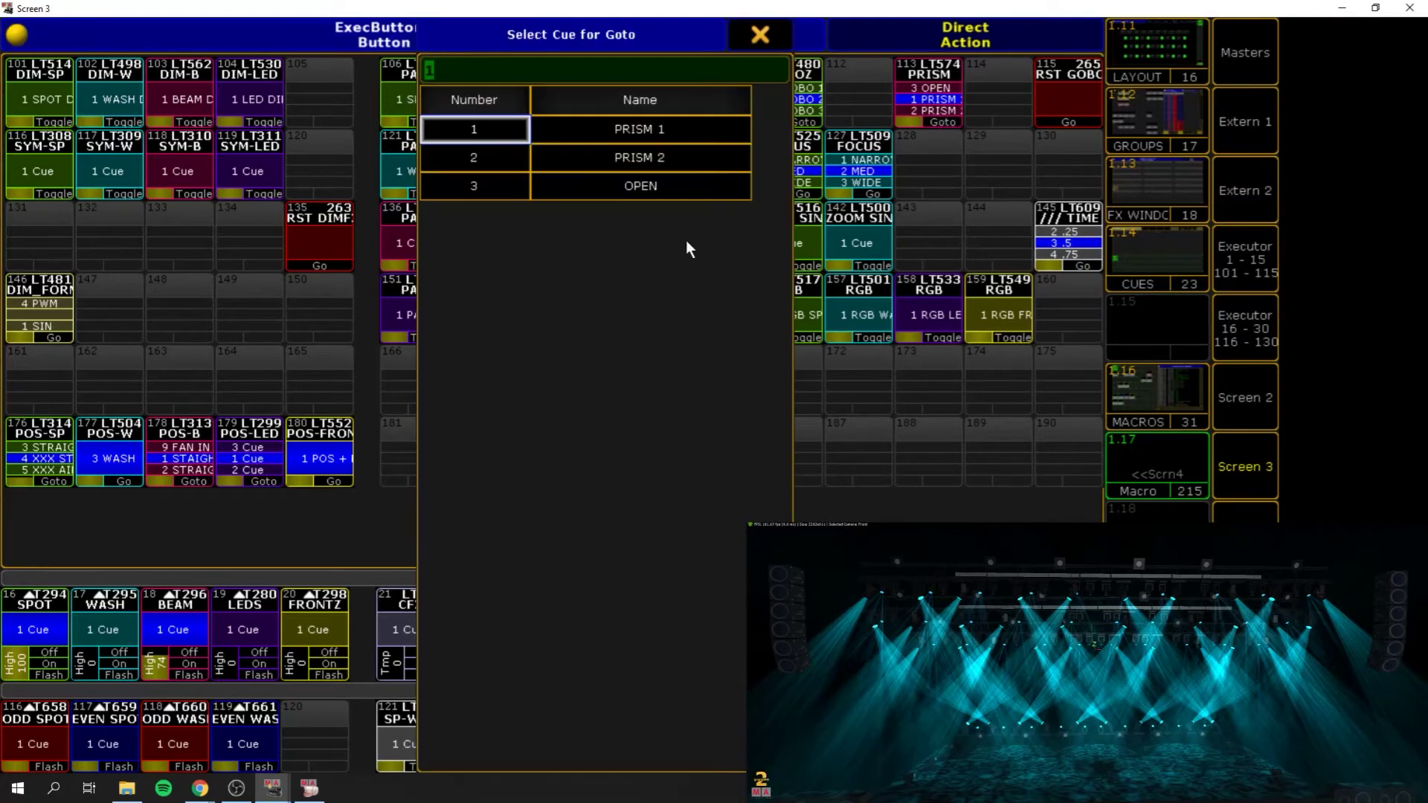
left_click(638, 192)
left_click(925, 101)
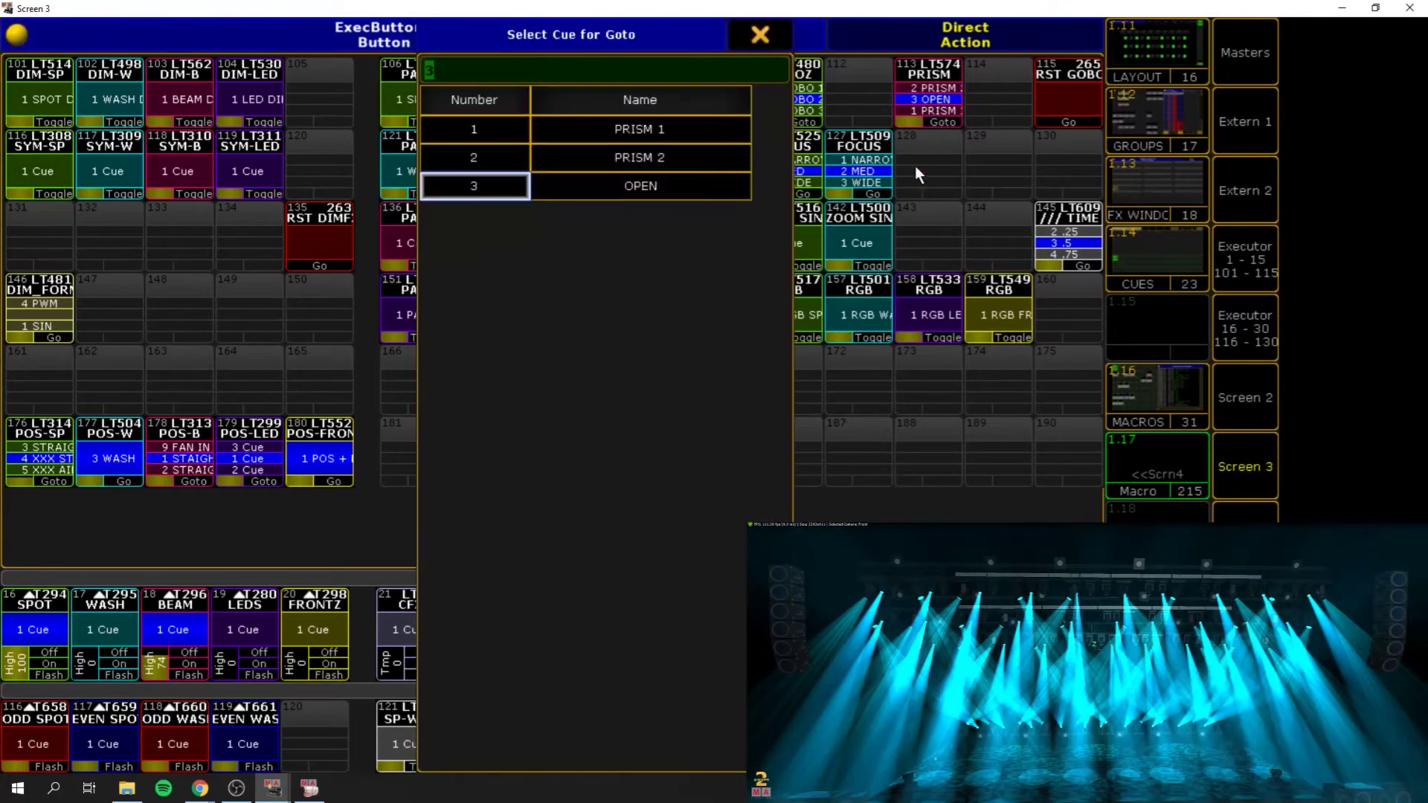
left_click(637, 193)
- Raise WASH to 100% and lower BEAM to 0
left_click(85, 670)
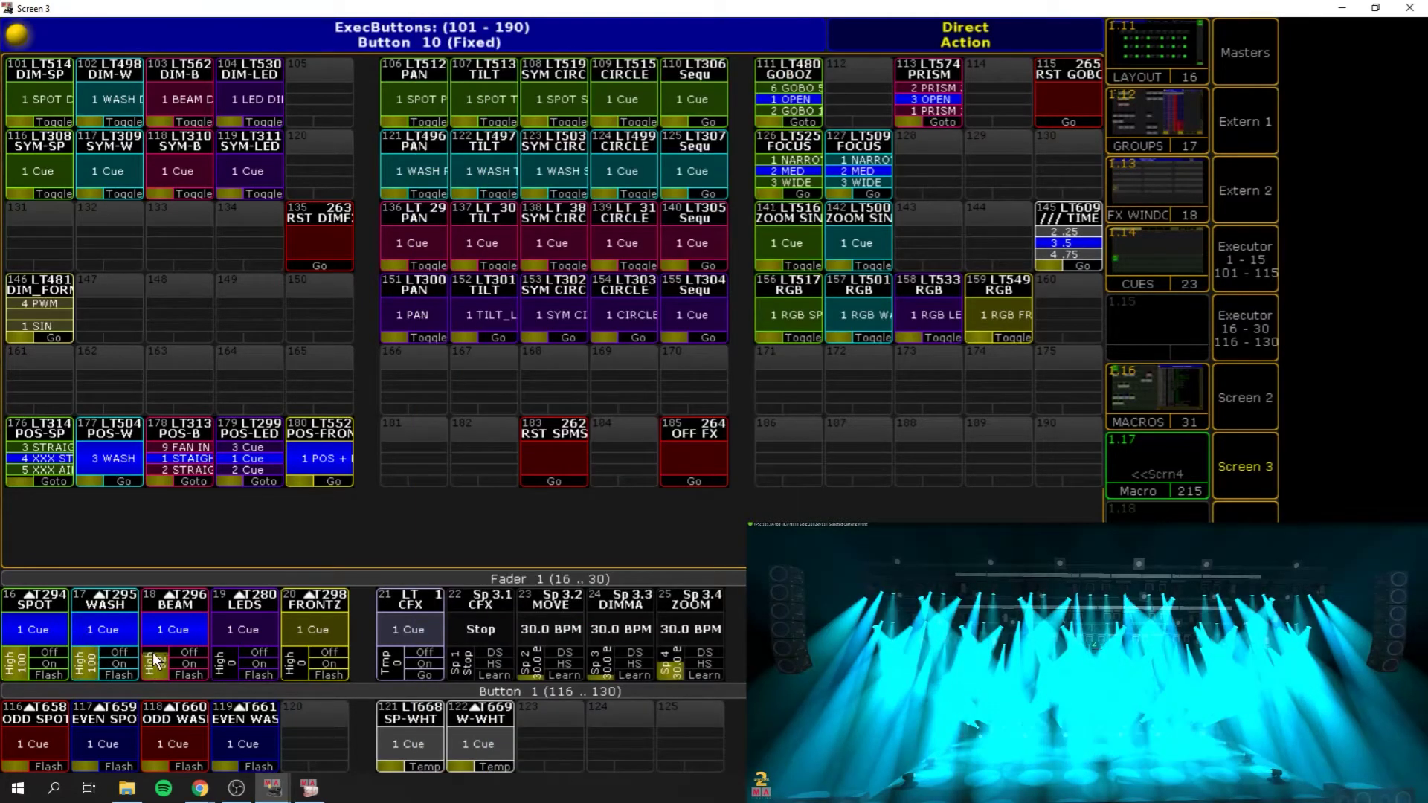
left_click_drag(155, 661, 166, 679)
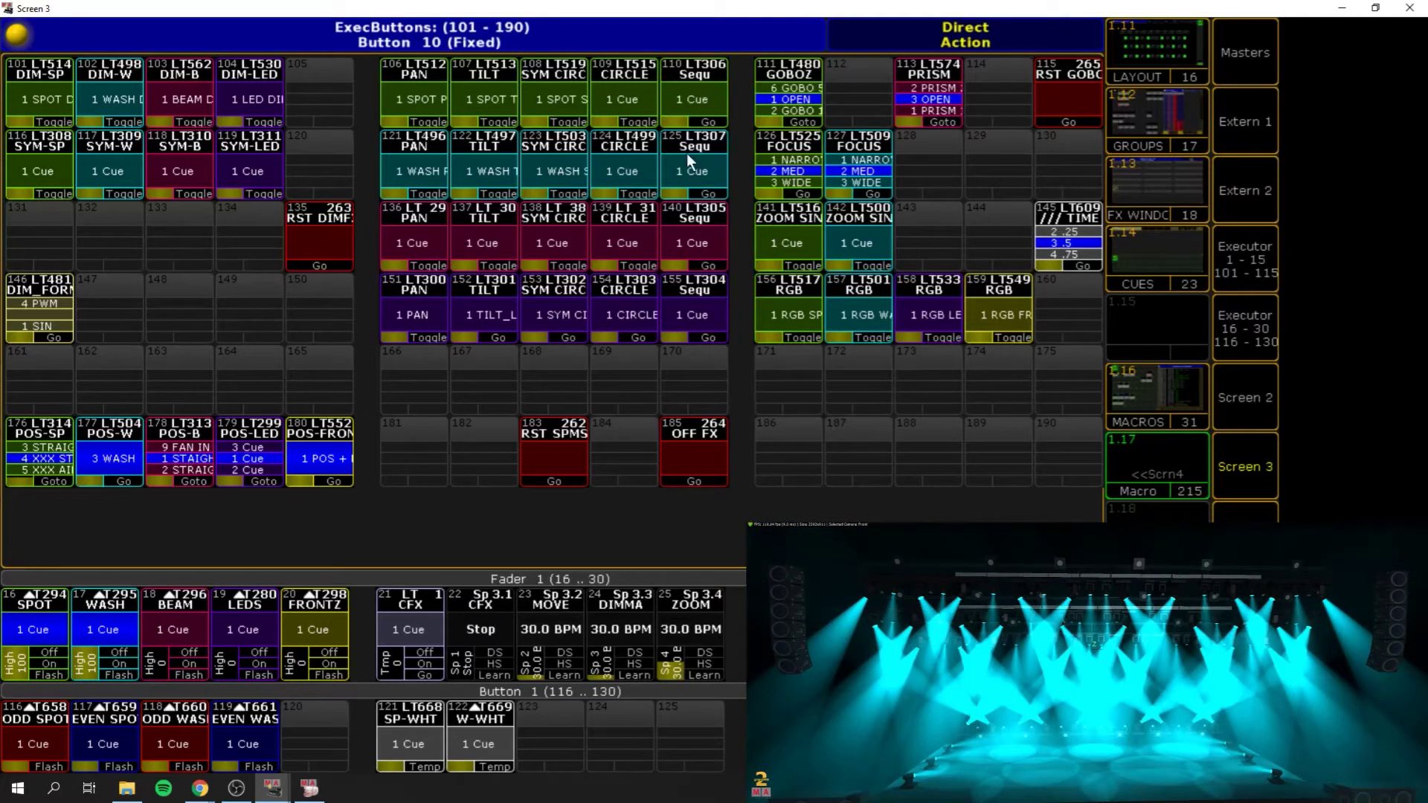
- Step the spot FOCUS executor to NARROW and on to WIDE, and step the wash FOCUS to WIDE and back to MED
left_click(796, 176)
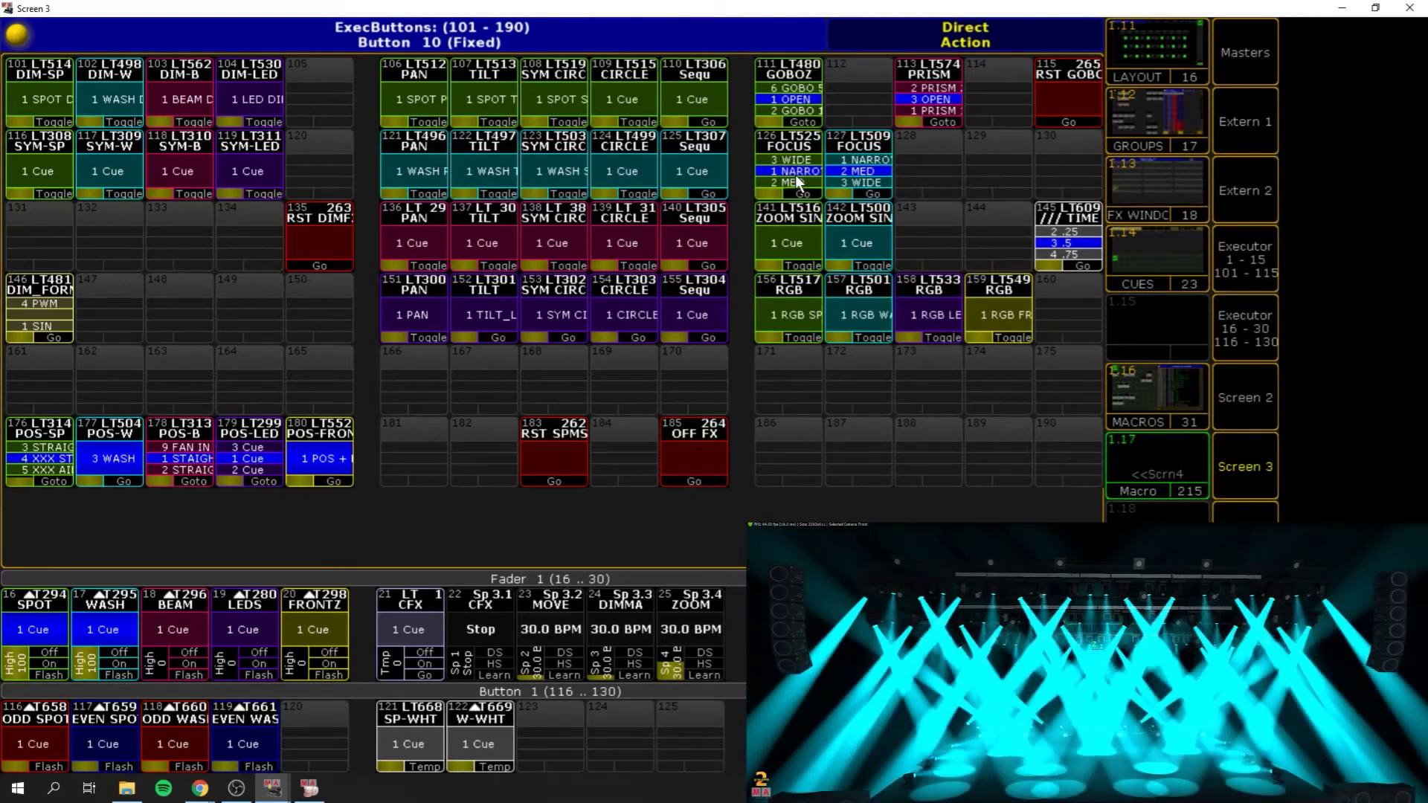
left_click(796, 175)
left_click(795, 176)
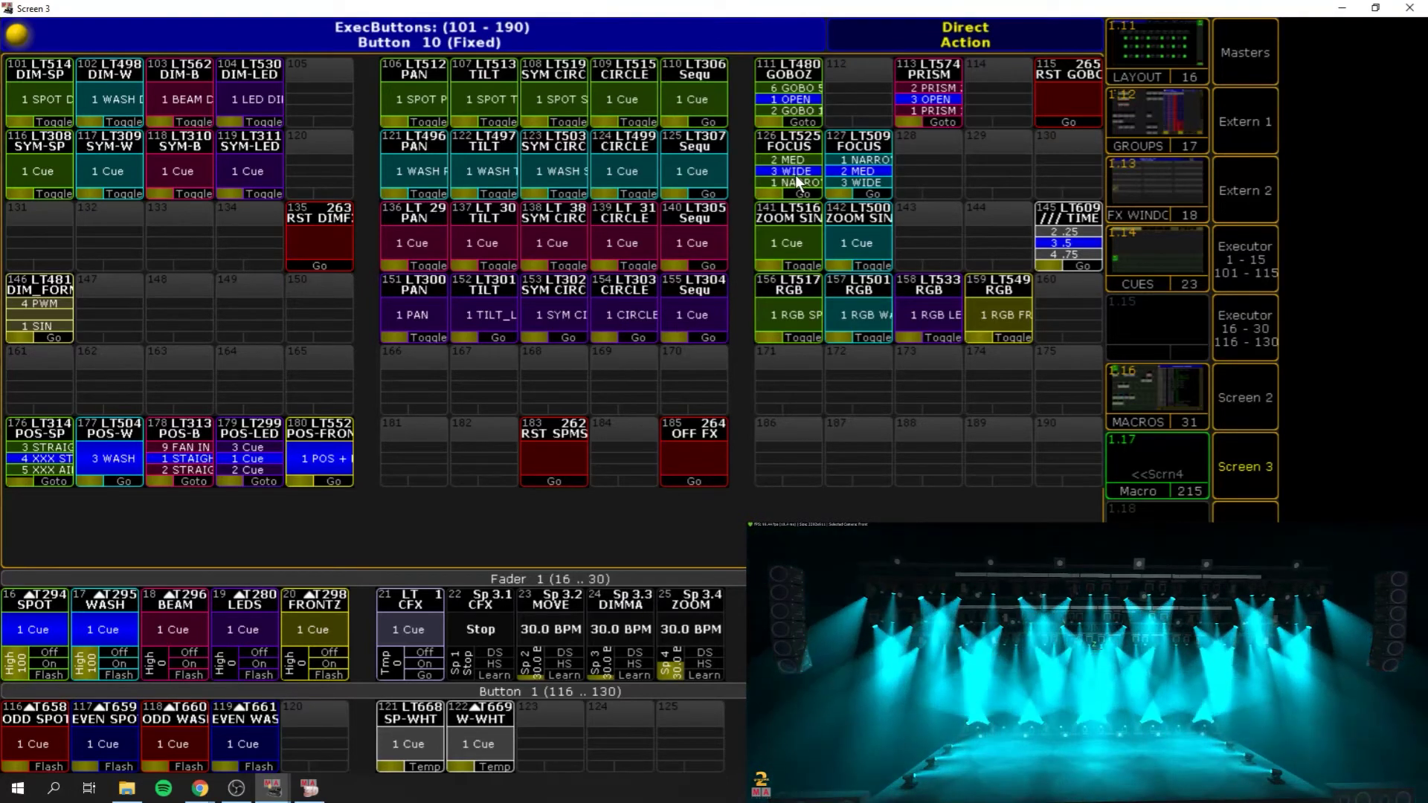
left_click(854, 173)
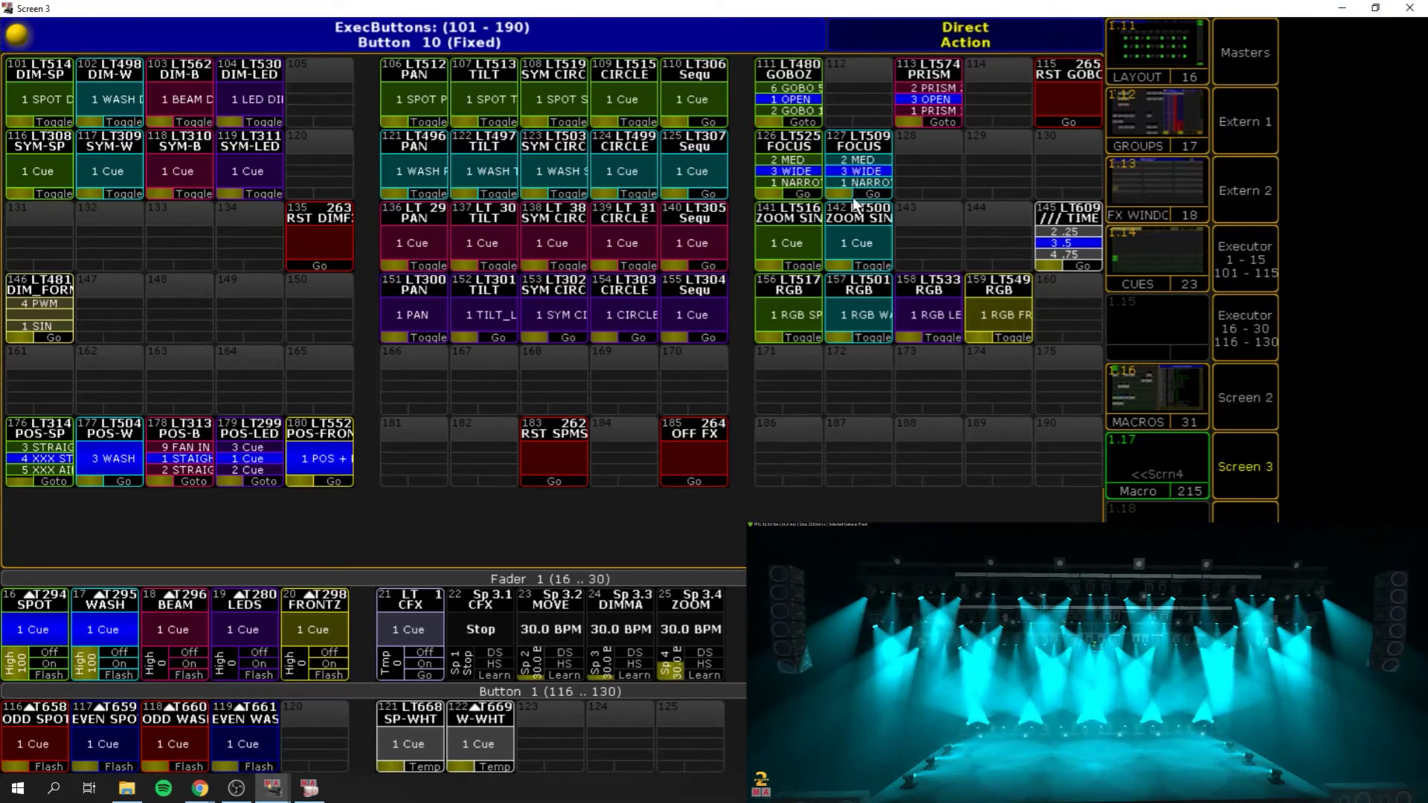
left_click(866, 174)
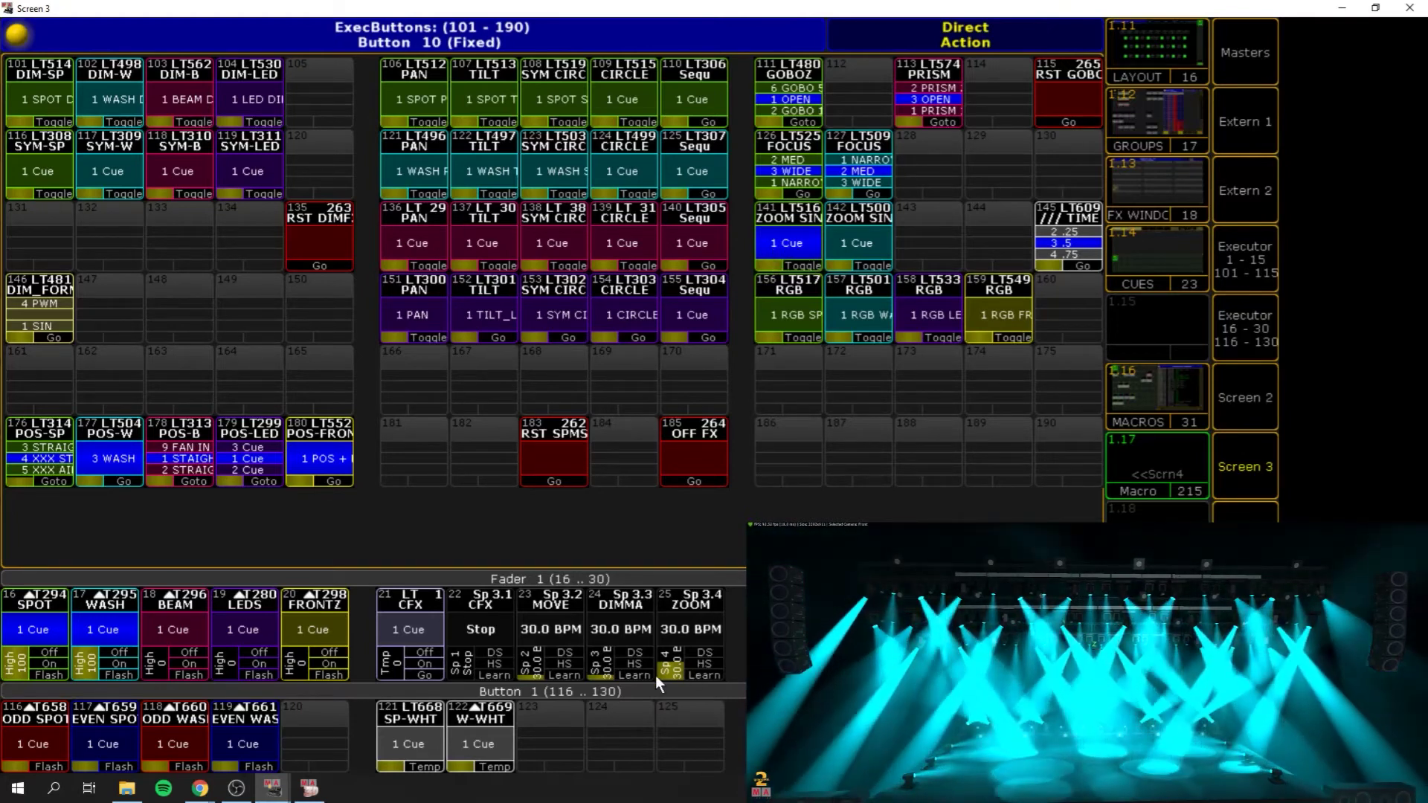
- Lower the ZOOM speed master to Stop during the spot ZOOM SIN effect
scroll(673, 669, "down", 5)
scroll(673, 668, "down", 8)
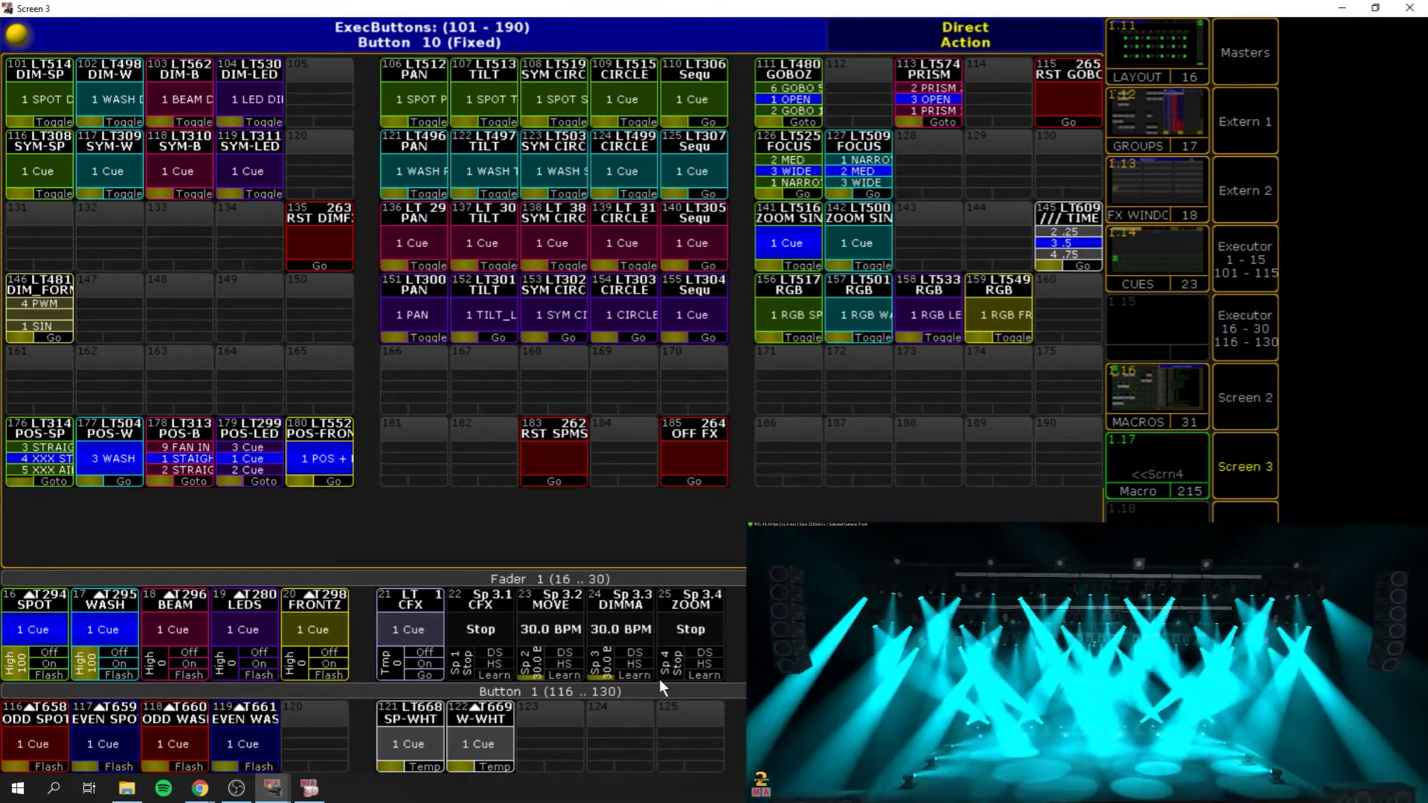
- Set the ZOOM speed master to 13.2 BPM, and switch ZOOM SIN off for the spots and on and off for the washes
scroll(661, 667, "up", 4)
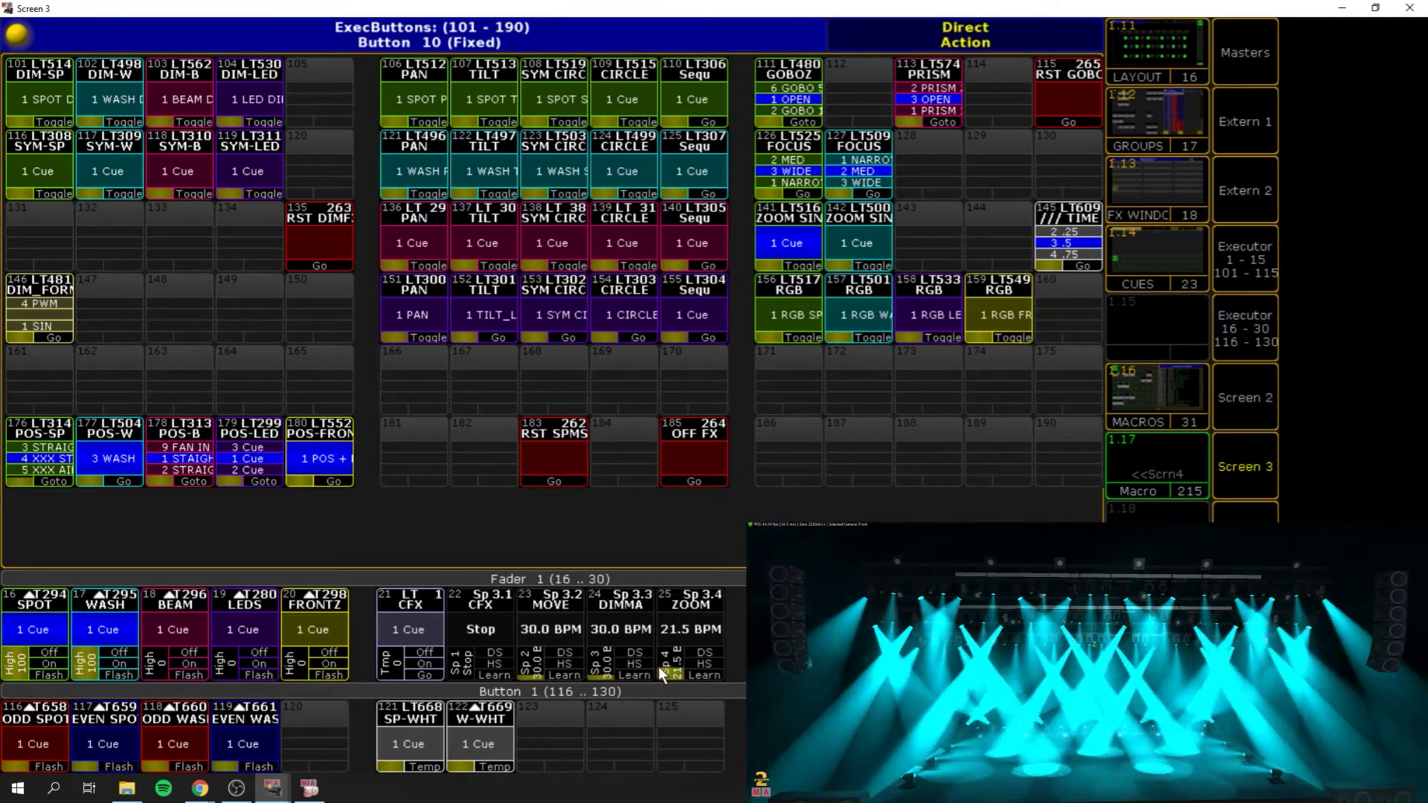
scroll(661, 669, "down", 2)
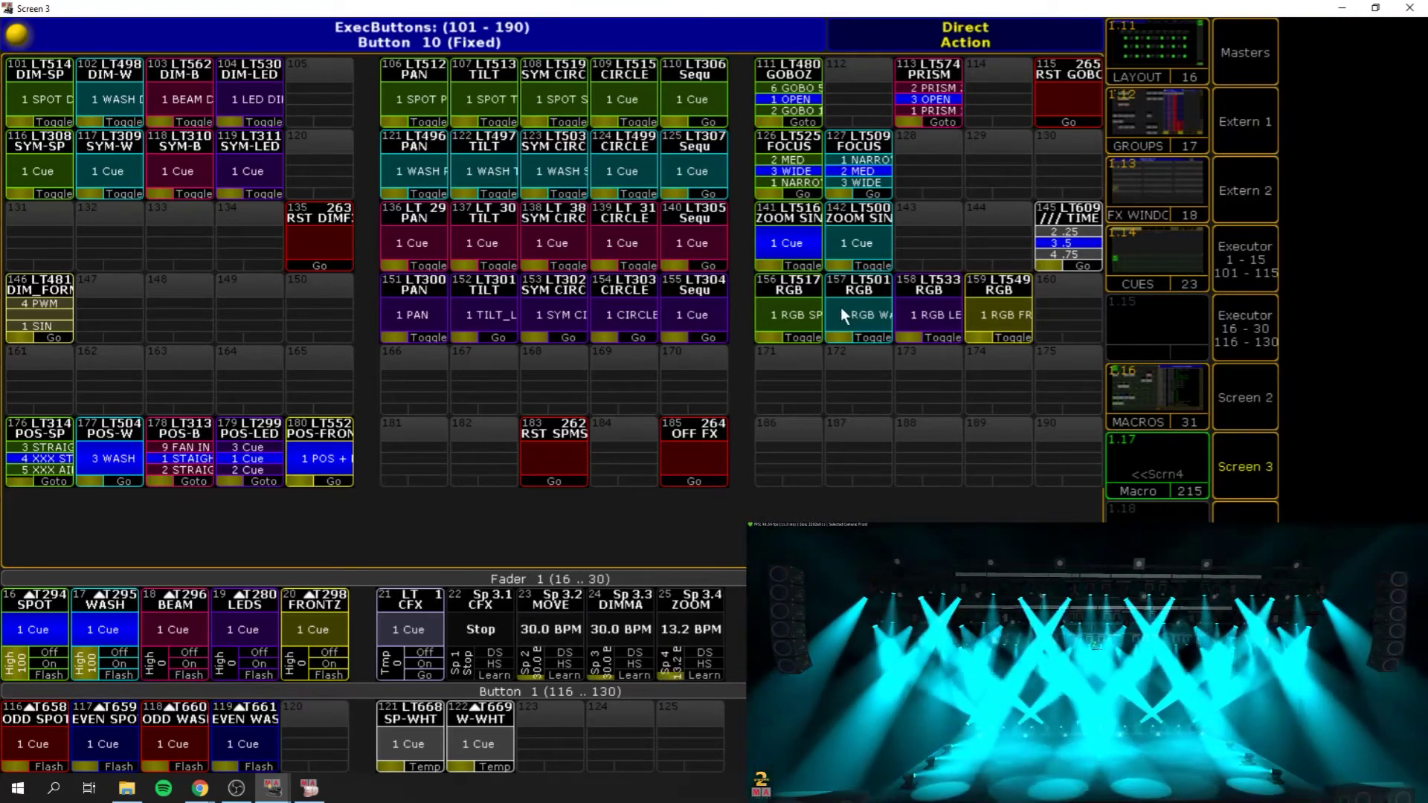
left_click(800, 253)
left_click(876, 260)
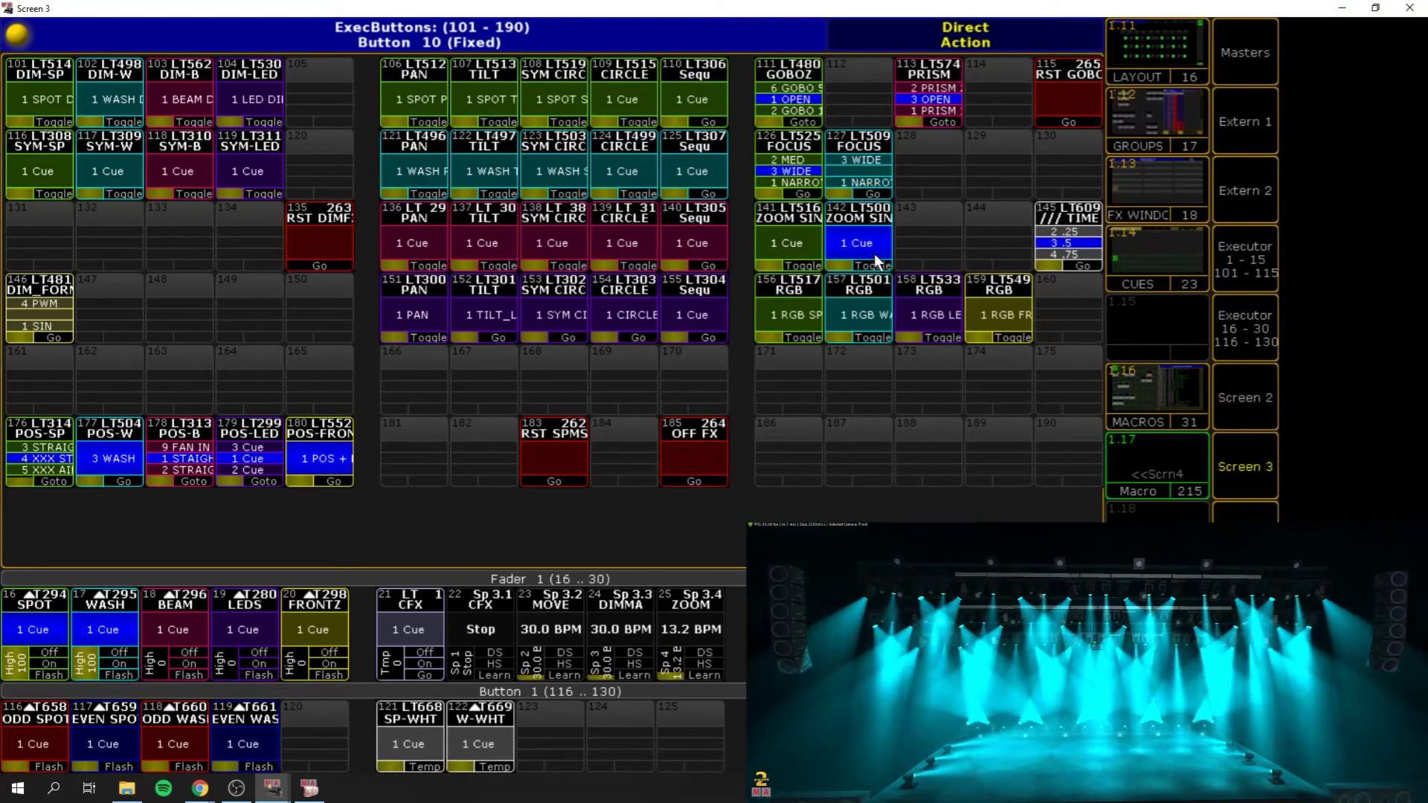
left_click(858, 245)
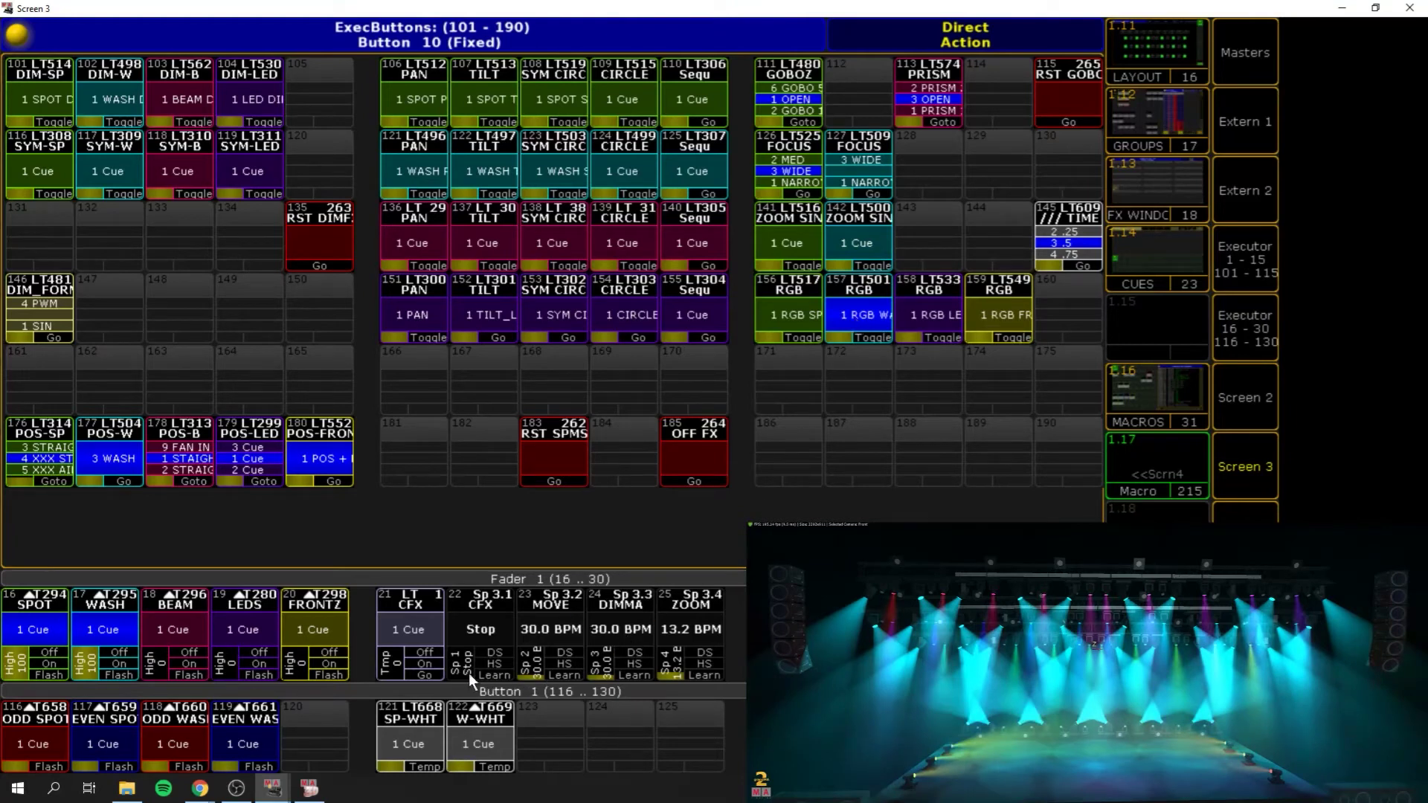
- Run the RGB effect on the washes, the spots and the LEDs, raising the CFX speed master to 46.3 BPM and on to 86.0 BPM
left_click_drag(472, 656, 472, 671)
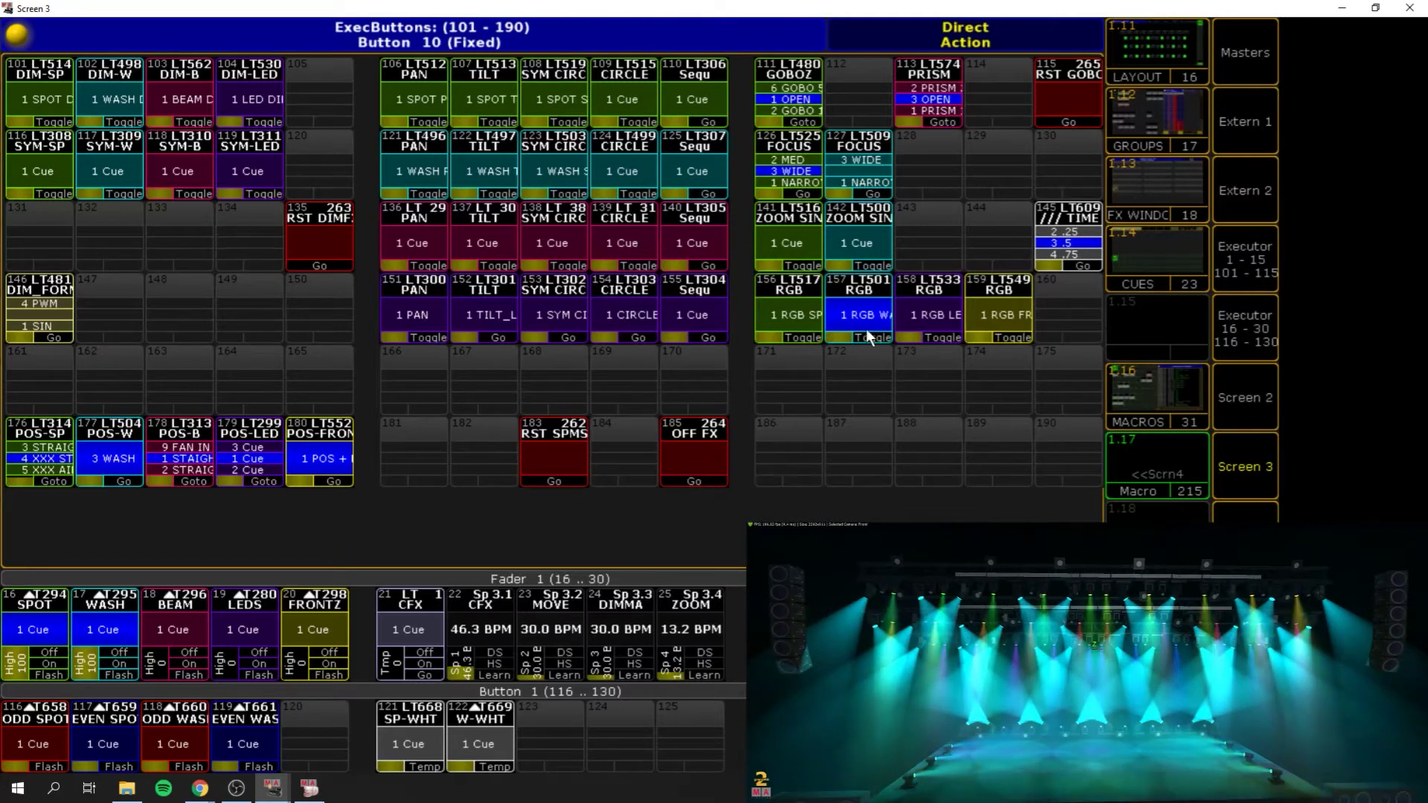
left_click(801, 314)
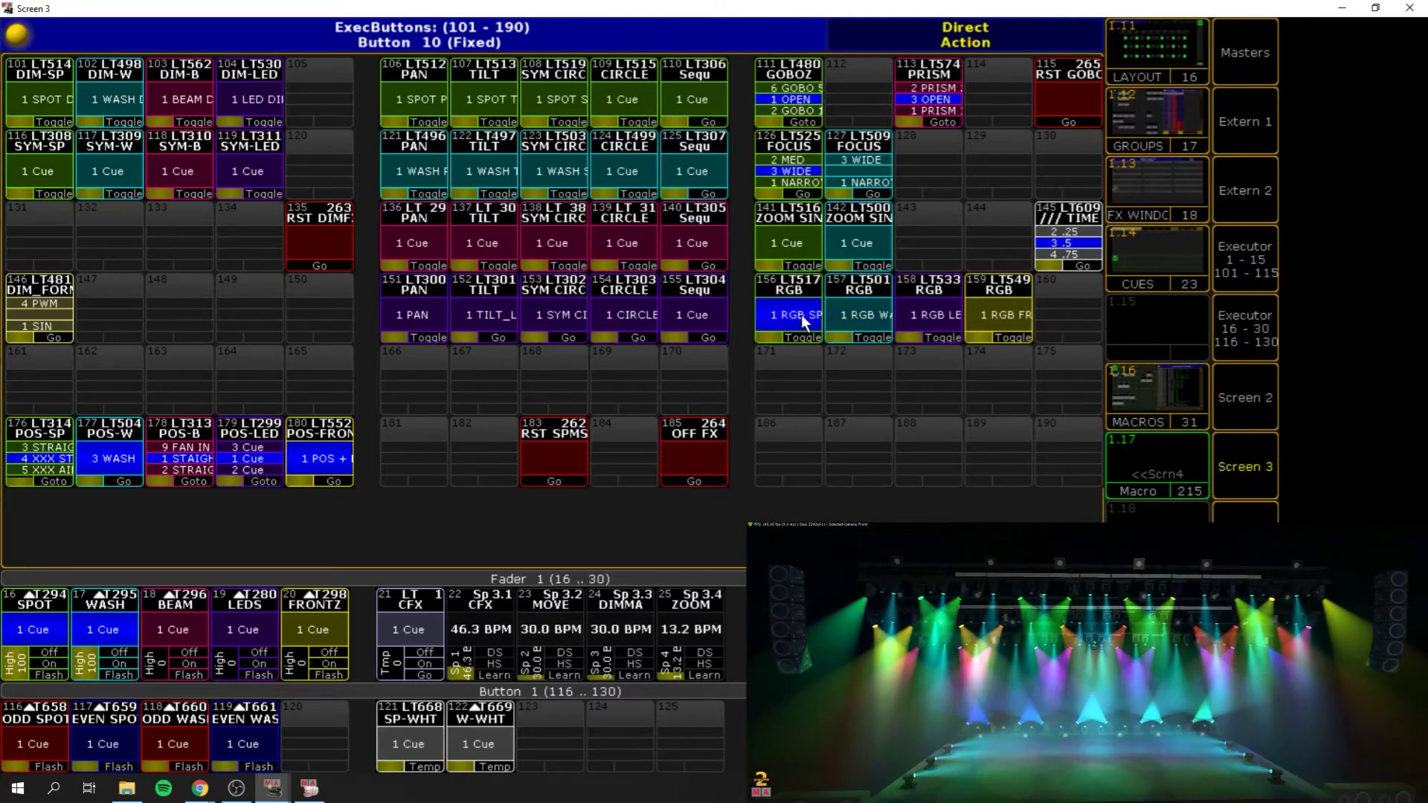
scroll(465, 667, "up", 8)
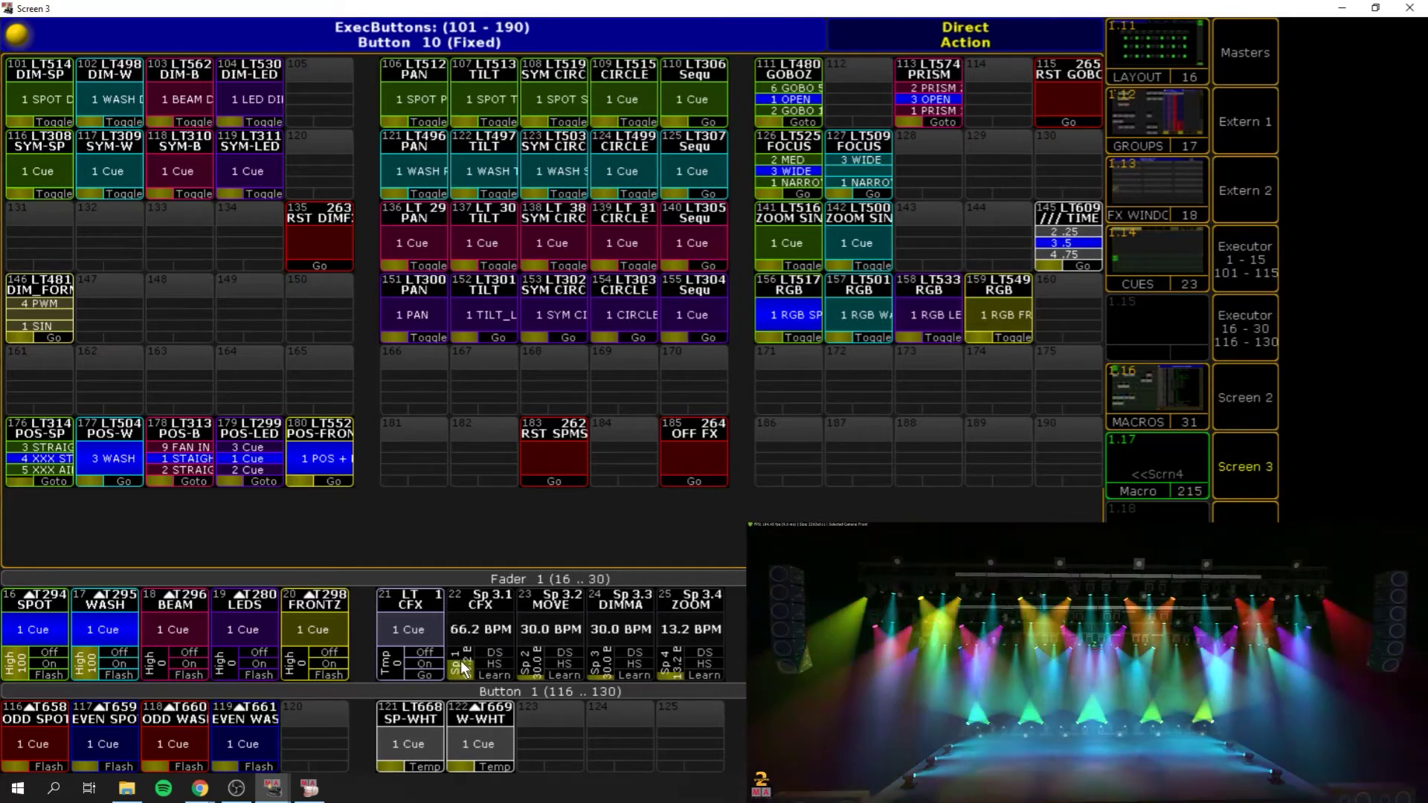
left_click(798, 331)
left_click(923, 313)
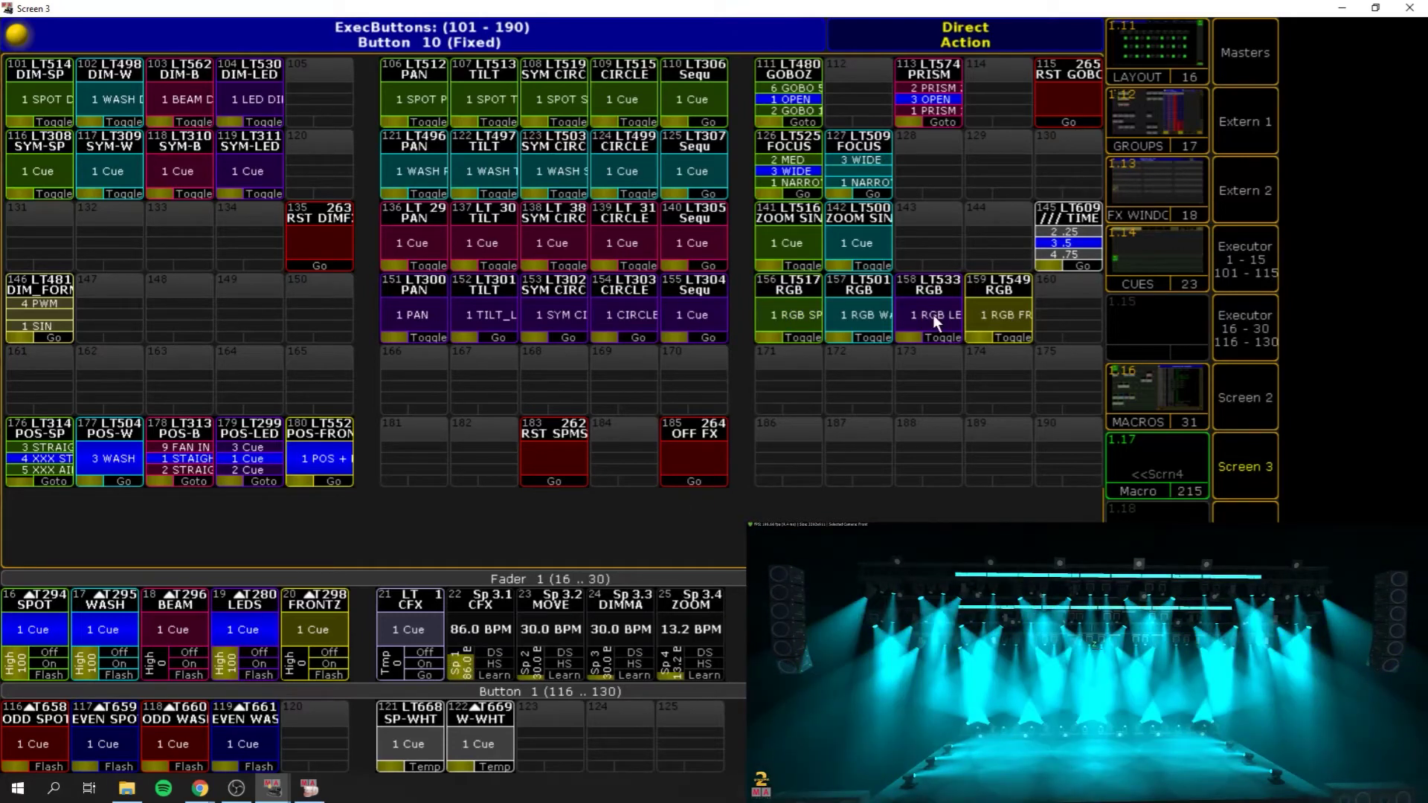
- Leave the Screen 3 executors and recall the A/B colour layout from the User 1 views
left_click(1253, 476)
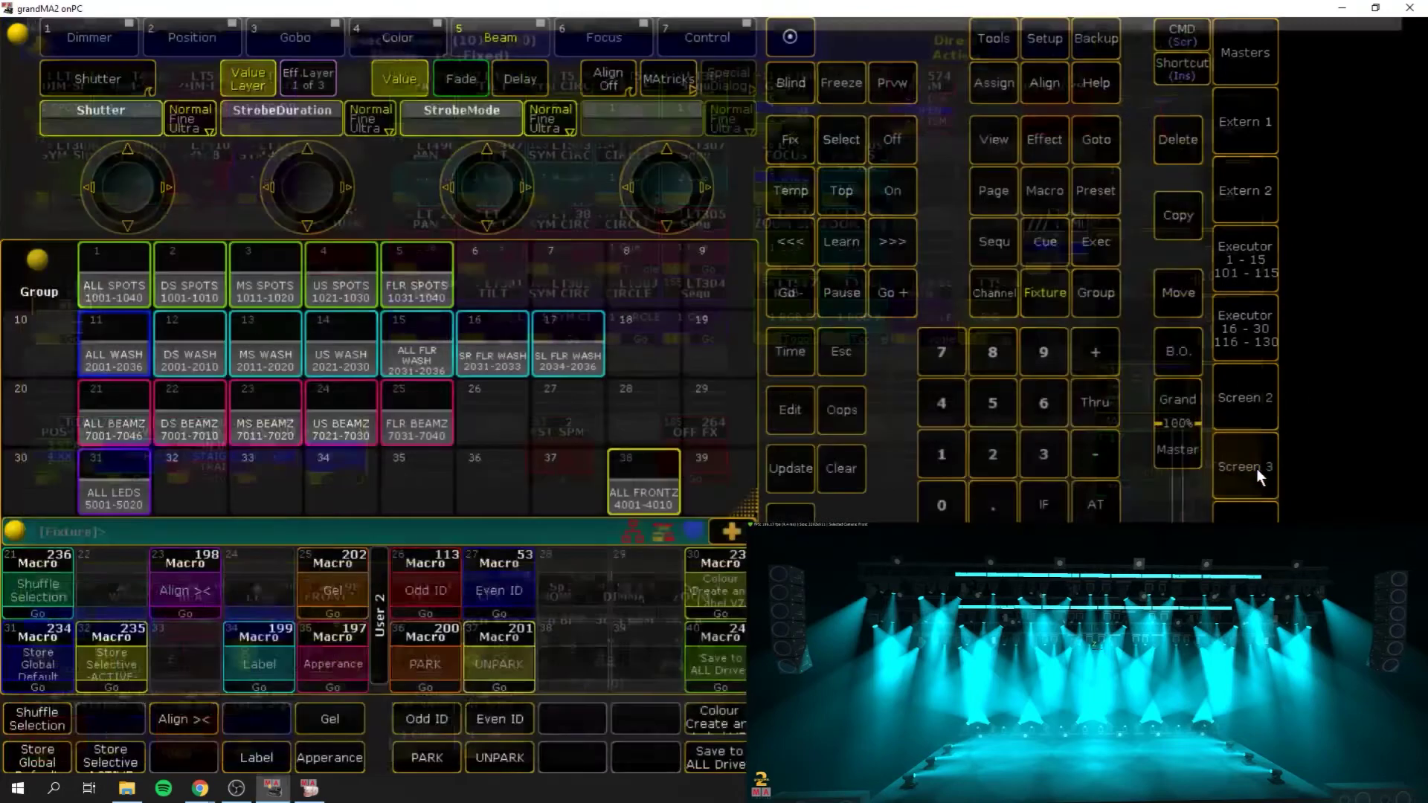
left_click(380, 614)
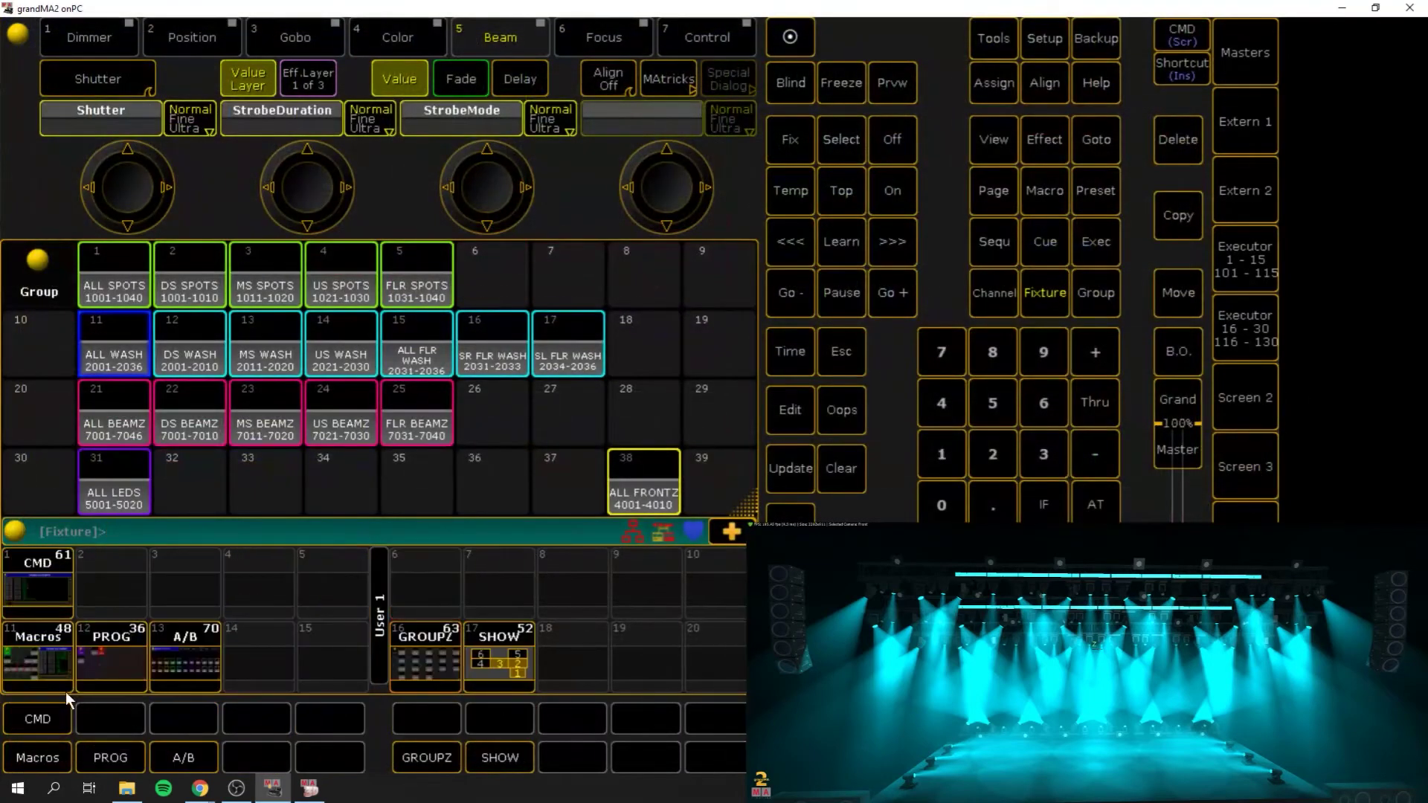
left_click(195, 761)
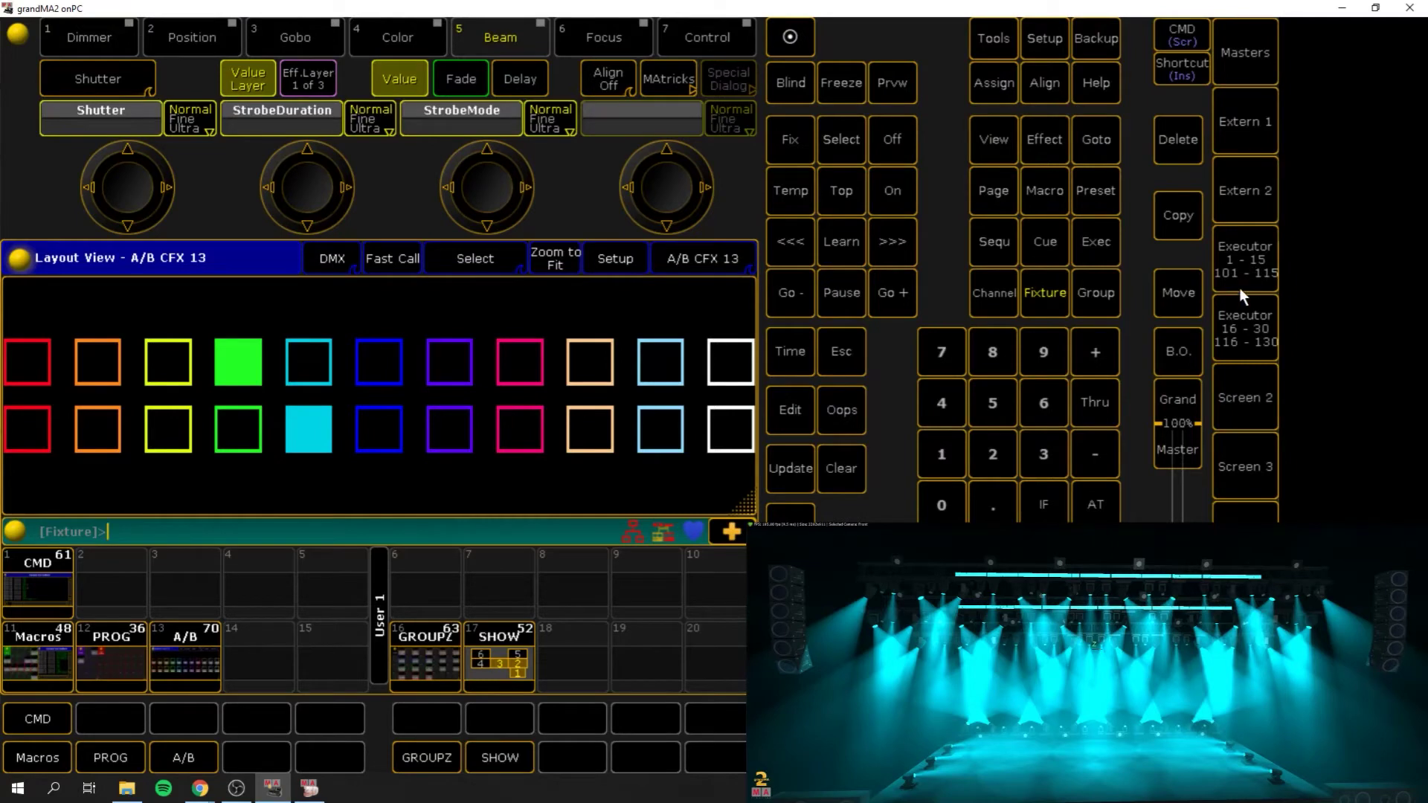
- Raise LEDS to 100% and lower WASH to 0, leaving the fader view again
left_click(1249, 337)
left_click_drag(280, 318, 307, 635)
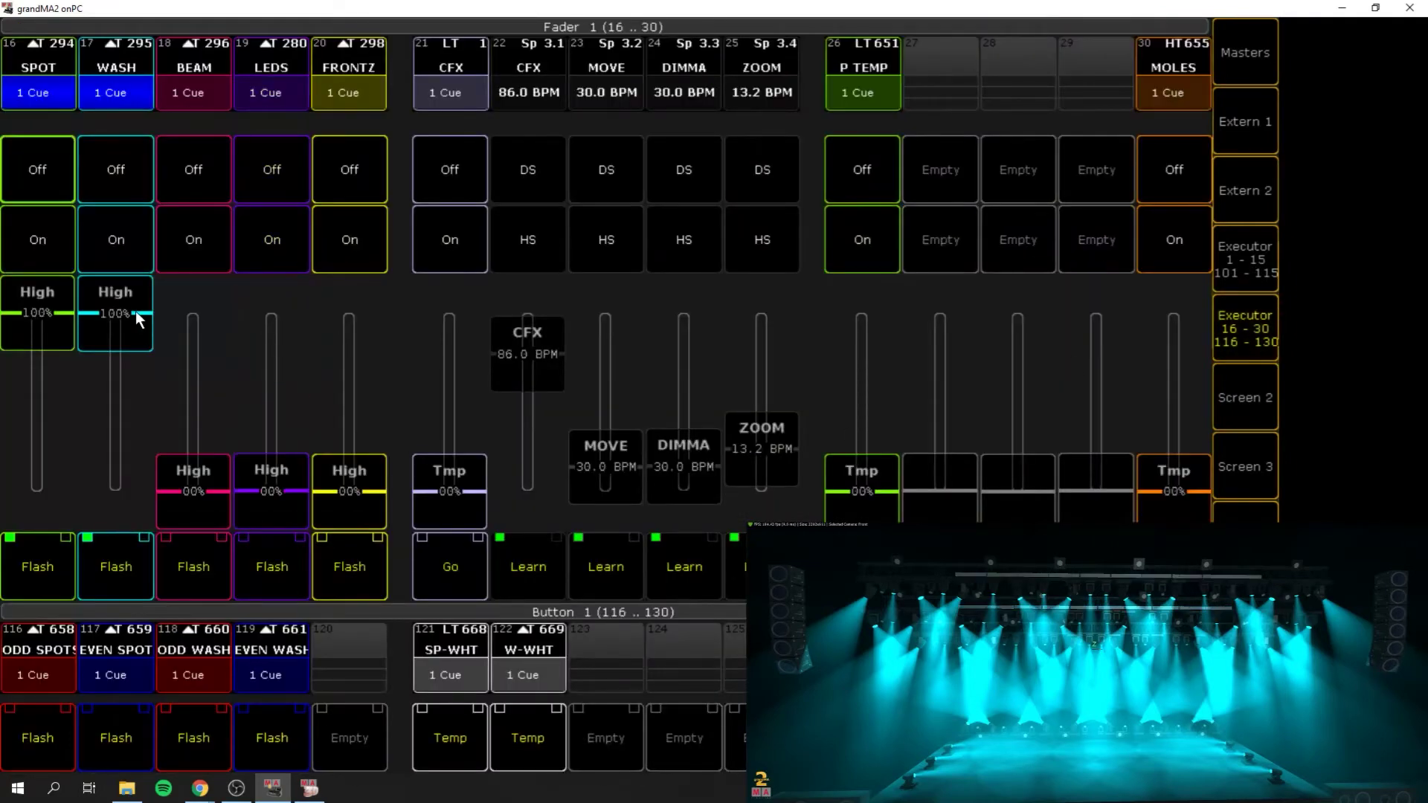
left_click_drag(136, 312, 113, 636)
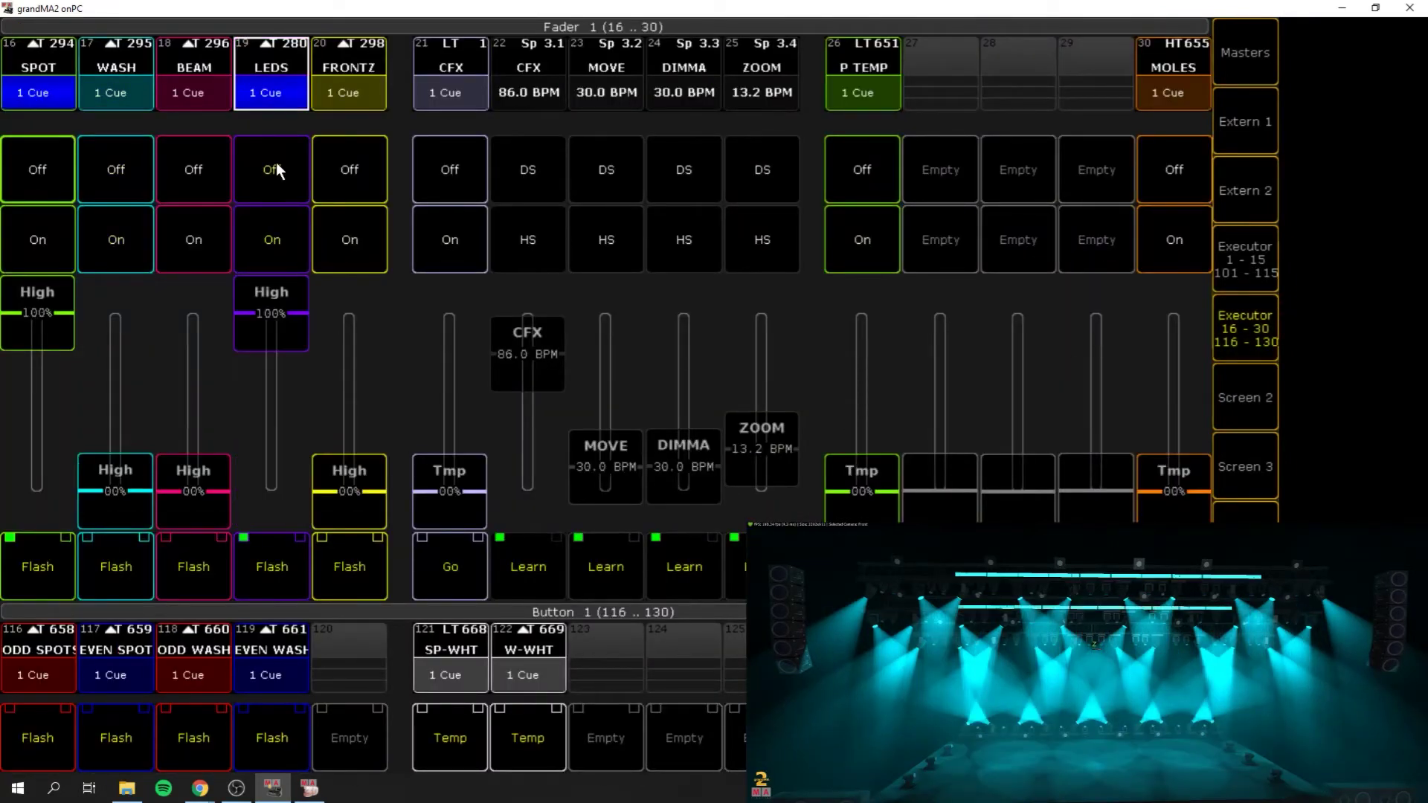
left_click(1251, 316)
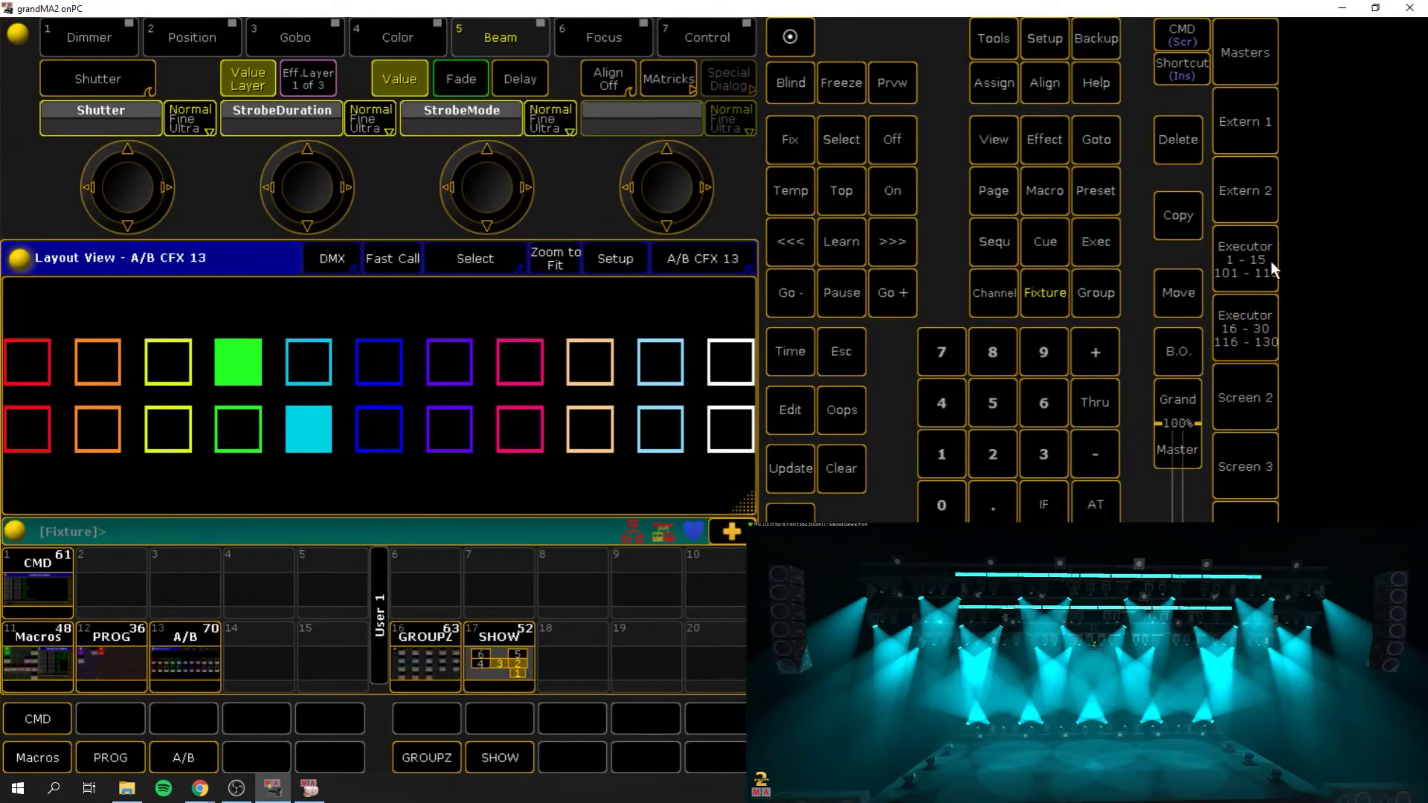
- Set the A/B colours to red in the upper row and blue in the lower row, and send SPOTS ACTIVE and LED ACTIVE to ON
left_click(24, 365)
left_click(387, 434)
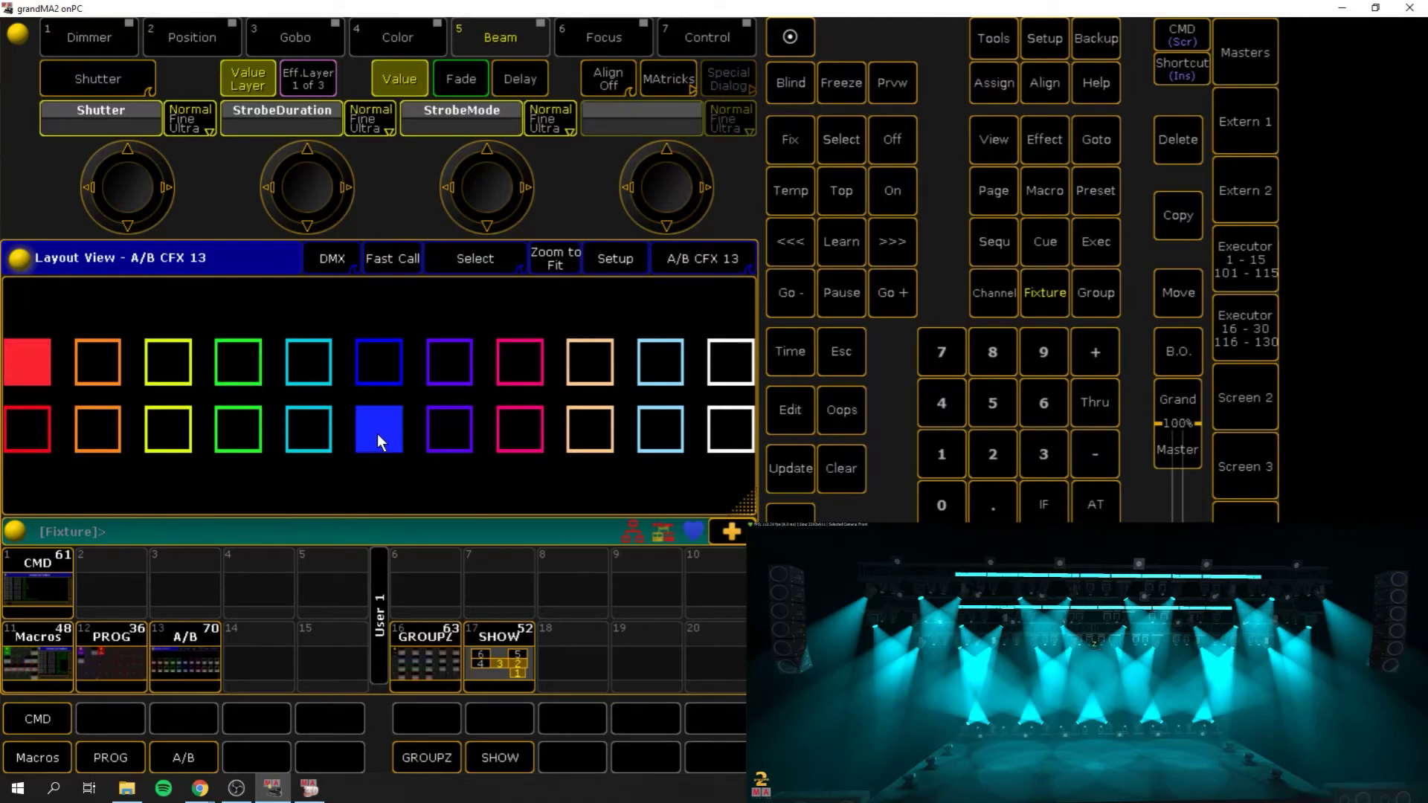
left_click(1258, 403)
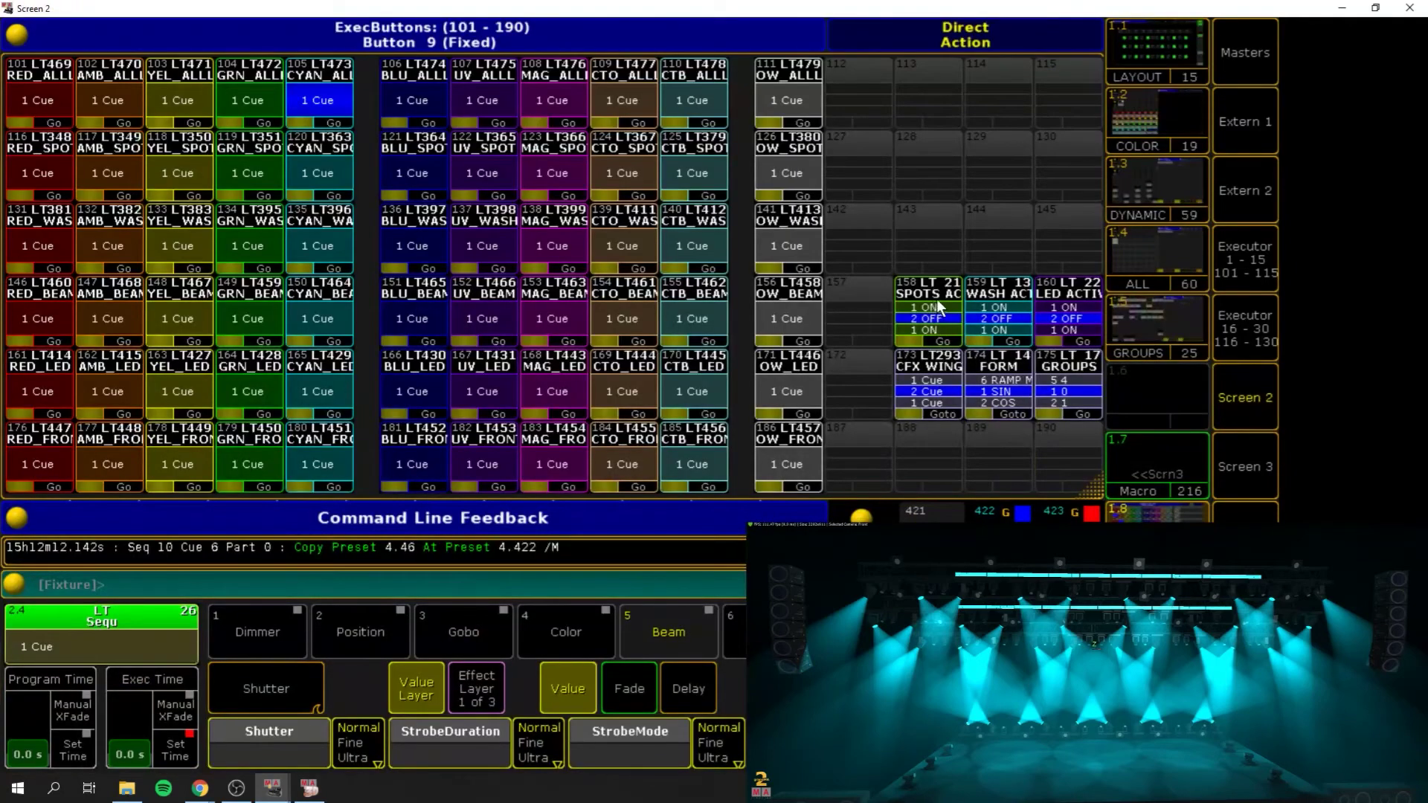
left_click(935, 326)
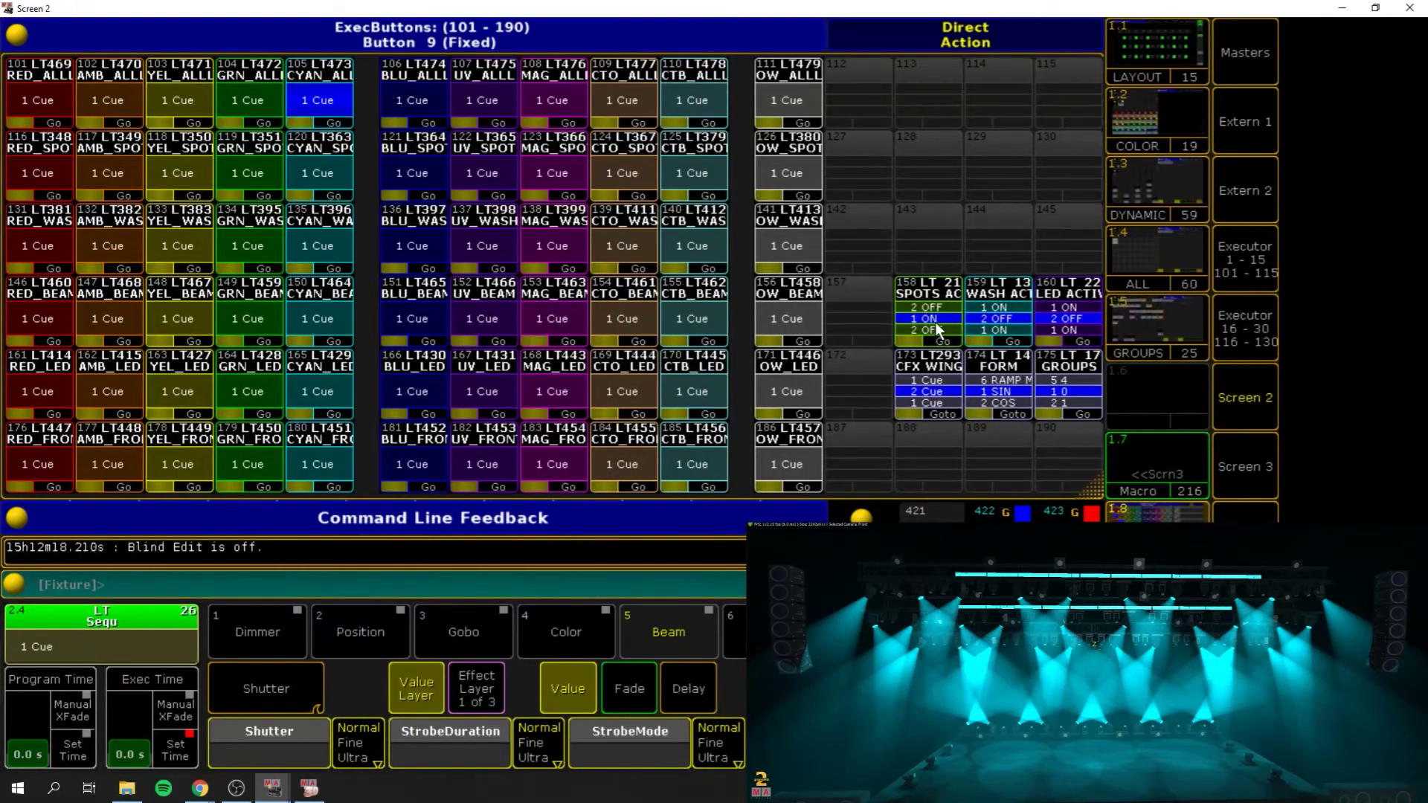
left_click(1075, 324)
- Raise the CFX fader to 100% to run the A/B colour effect, setting the CFX speed master to 78.1 BPM and on to 33.1 BPM
left_click(1257, 263)
left_click(1256, 271)
left_click(1250, 305)
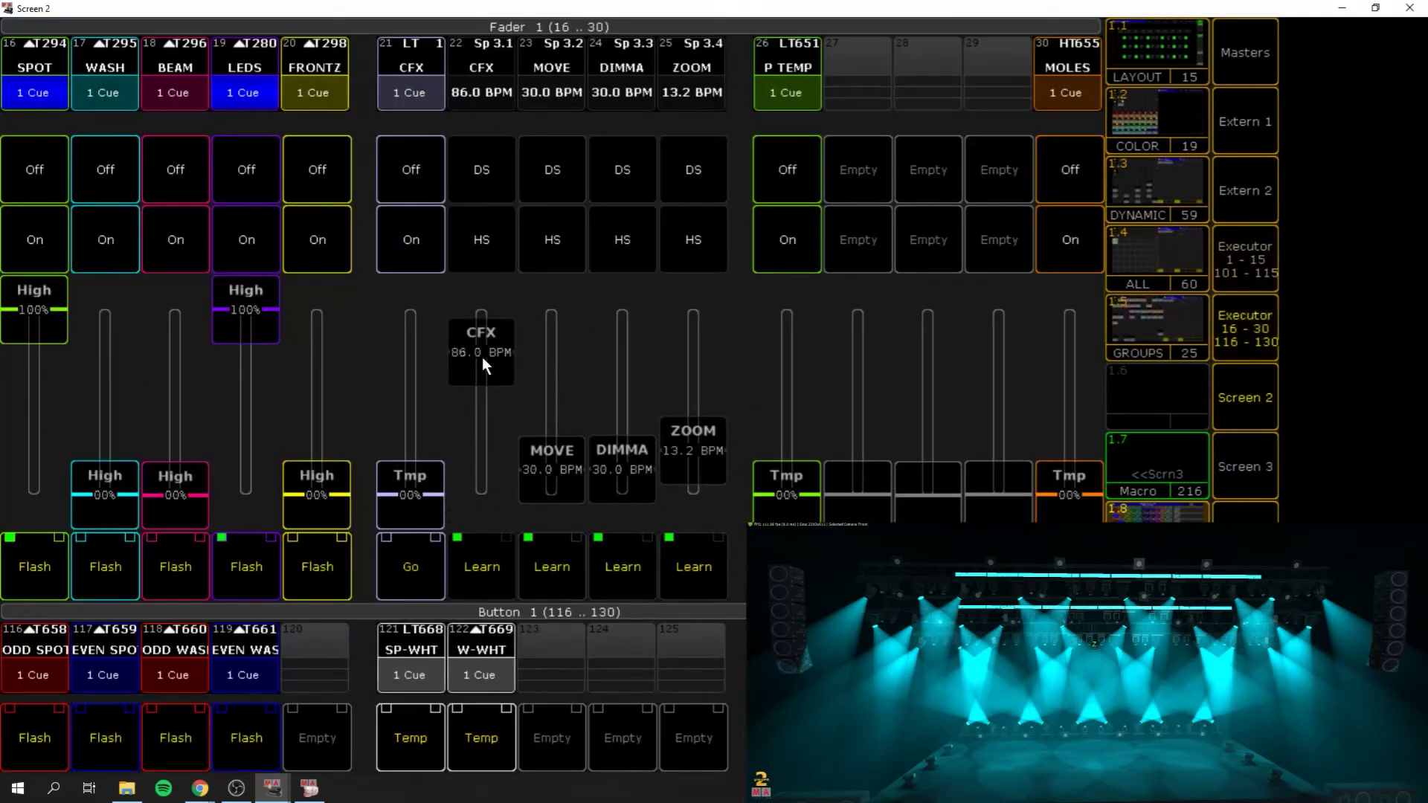
left_click_drag(482, 357, 484, 371)
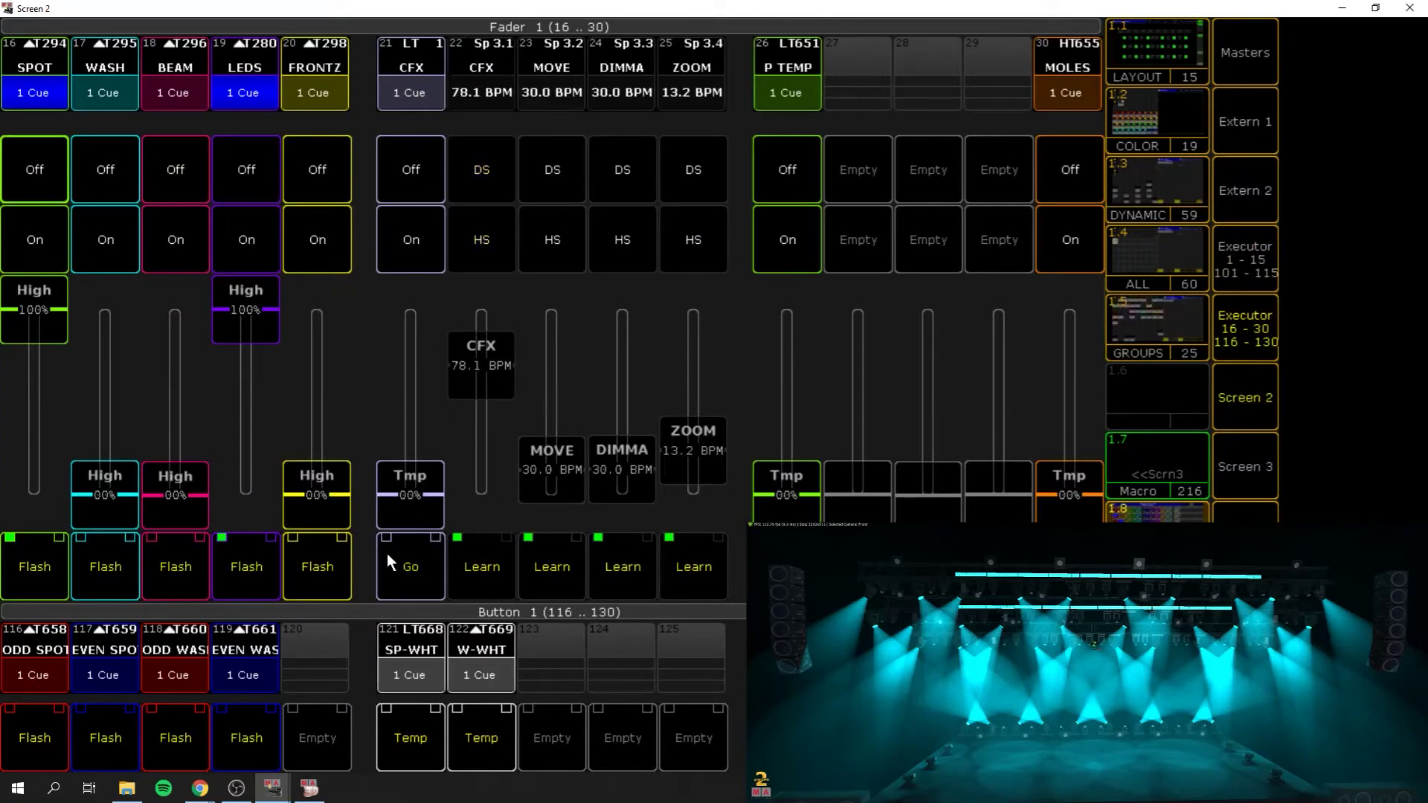
mouse_move(411, 519)
left_mouse_down()
mouse_move(430, 452)
mouse_move(431, 290)
mouse_move(427, 544)
left_mouse_up()
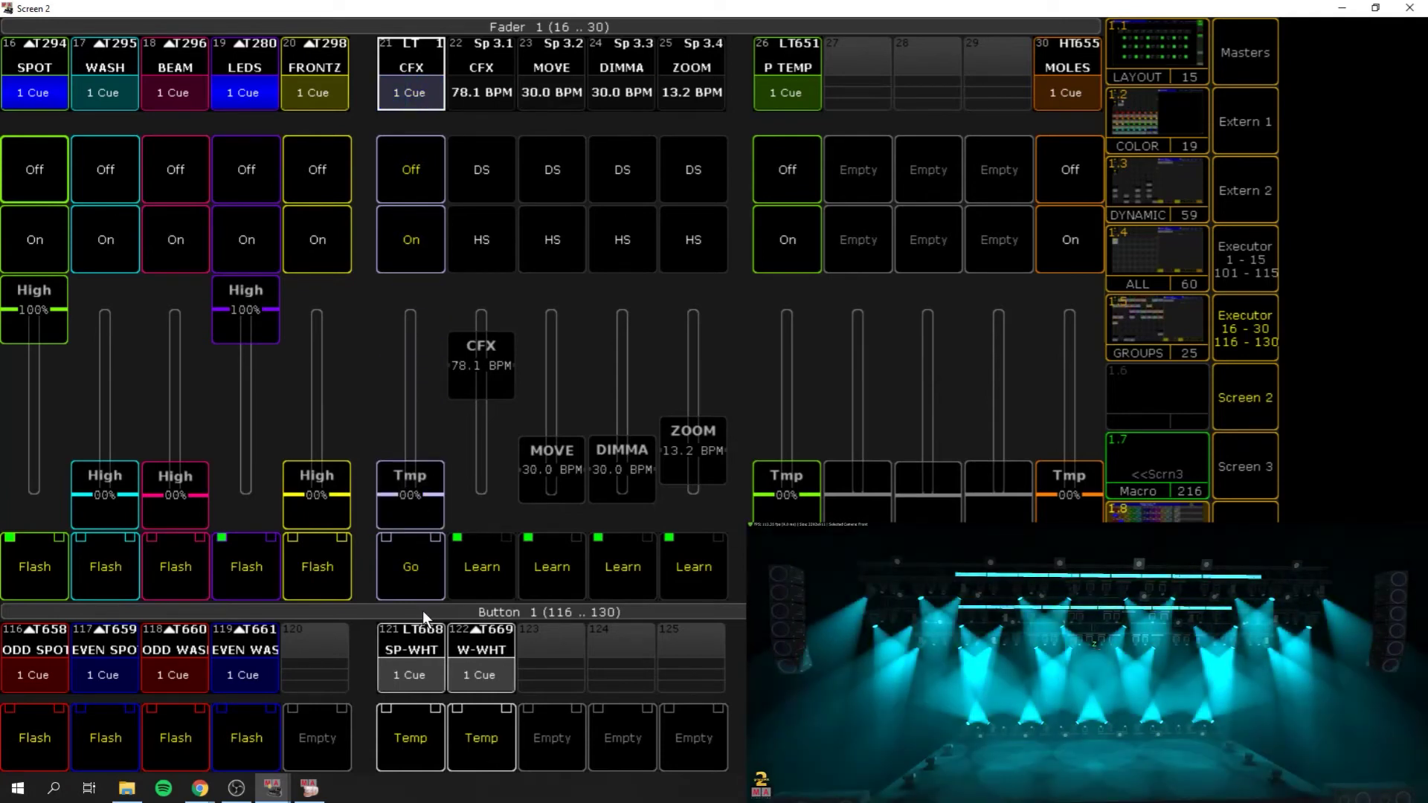
left_click_drag(402, 521, 415, 564)
left_click_drag(410, 488, 461, 8)
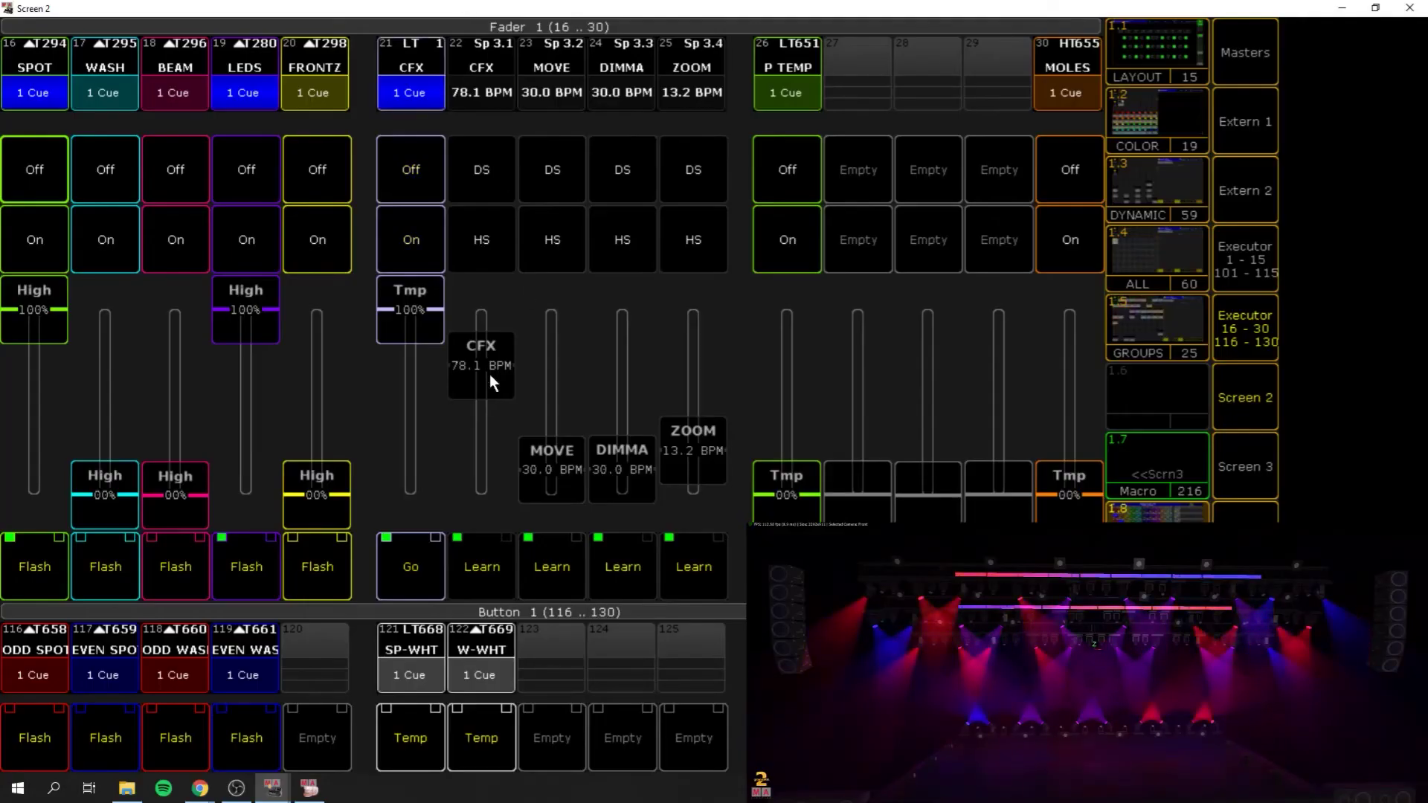
left_click_drag(490, 374, 485, 446)
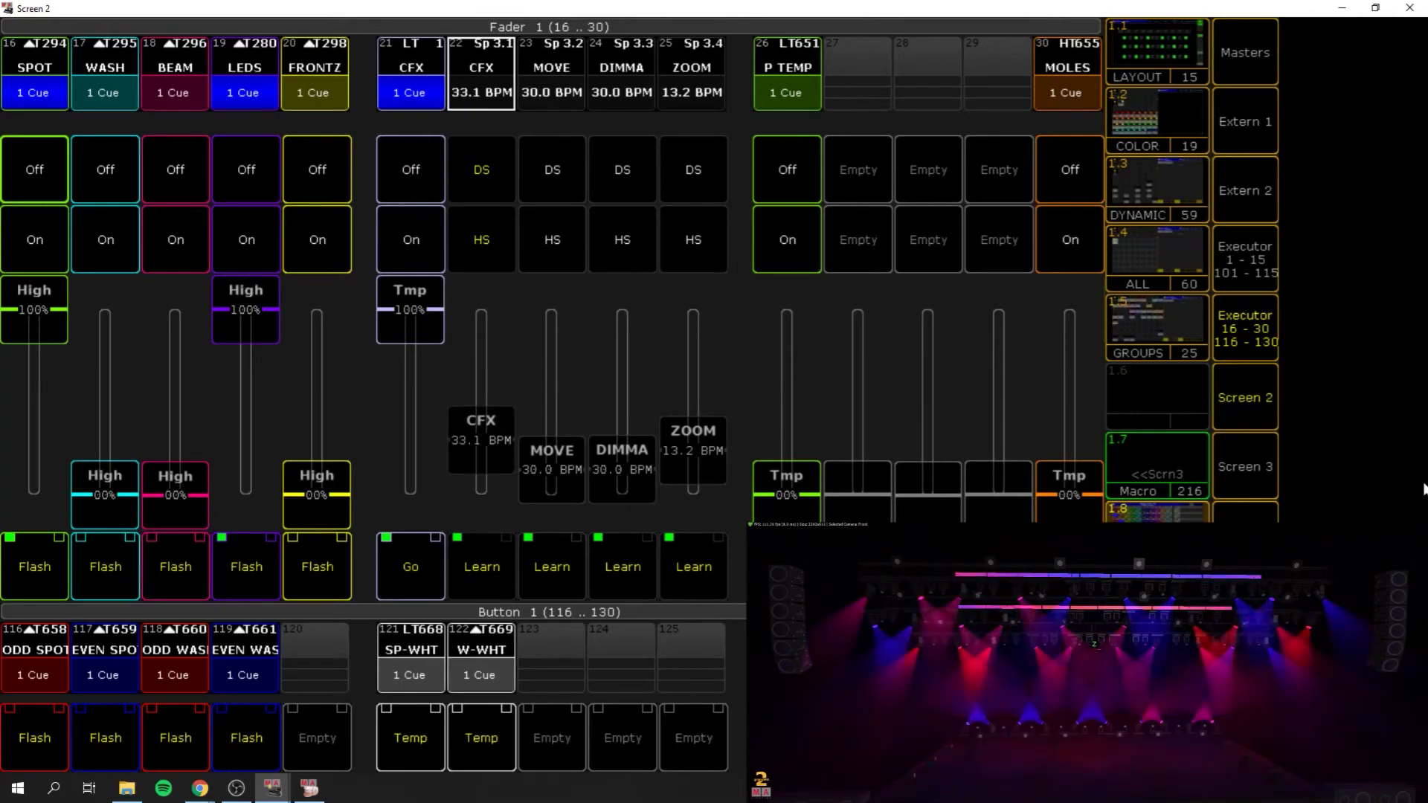
- Change the A/B layout's upper-row colour to green and its lower-row colour to magenta while the effect runs
left_click(1240, 330)
left_click(1255, 402)
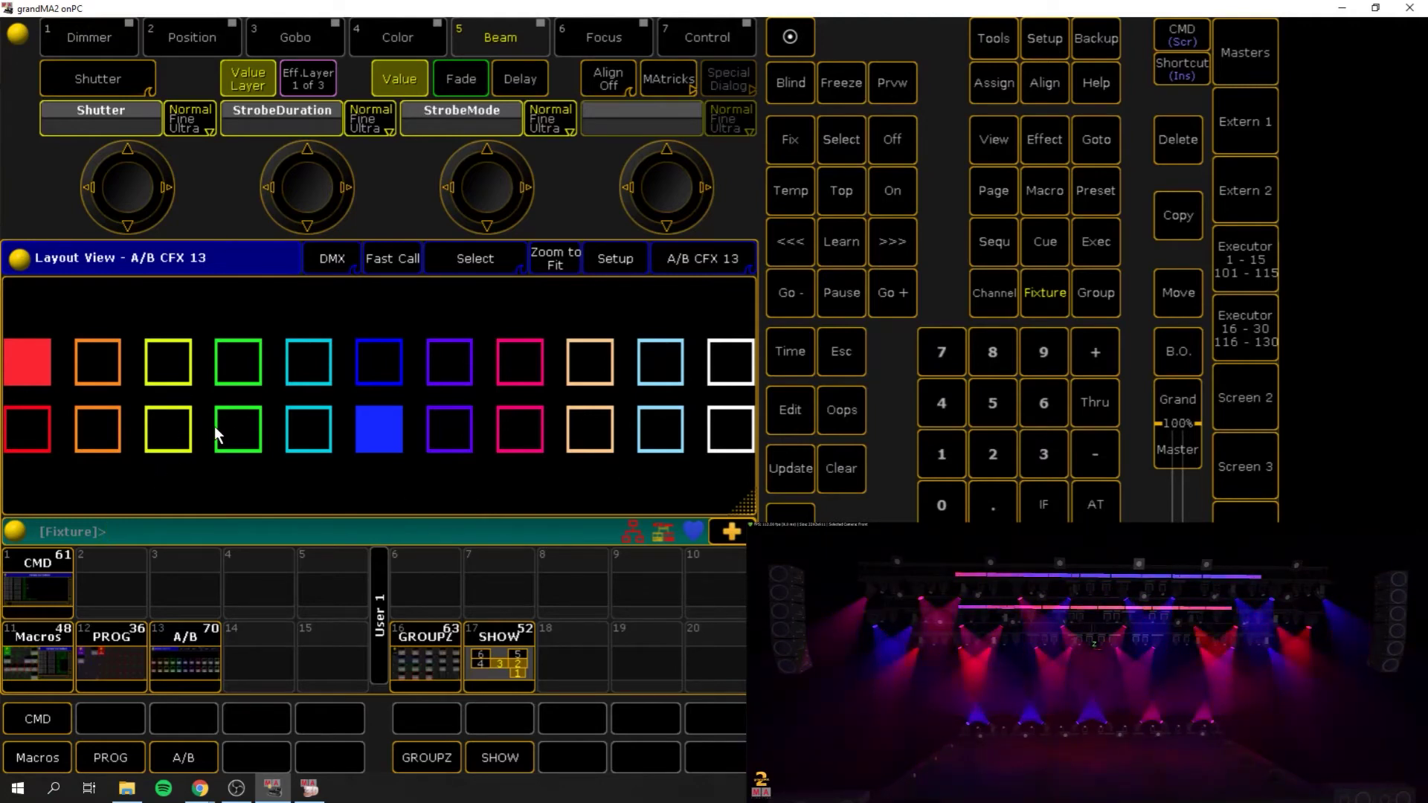
left_click(238, 370)
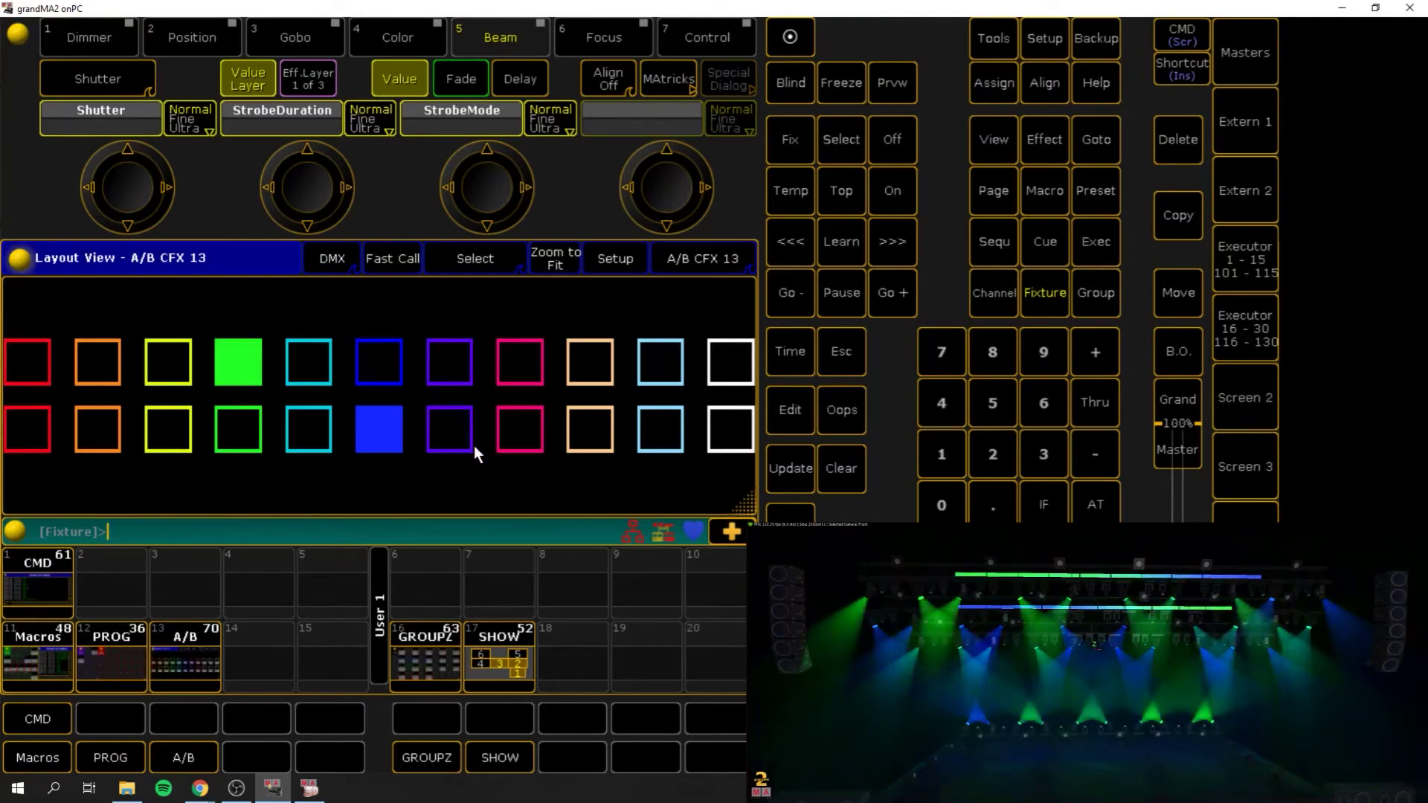
left_click(533, 435)
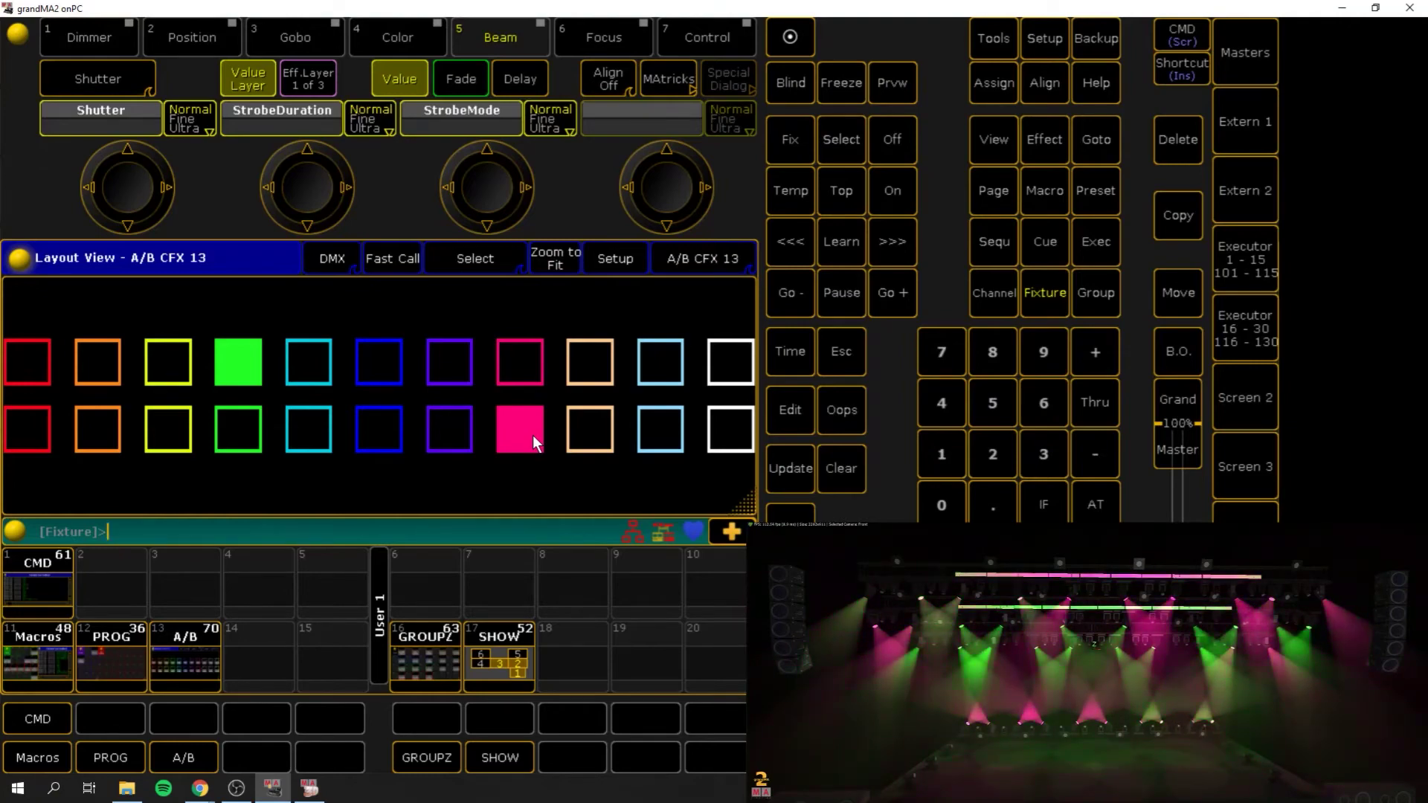
- Fire the blue all-fixtures colour executor 106 on Screen 2 beneath the running colour effect
left_click(1255, 293)
left_click(1255, 297)
left_click(1258, 400)
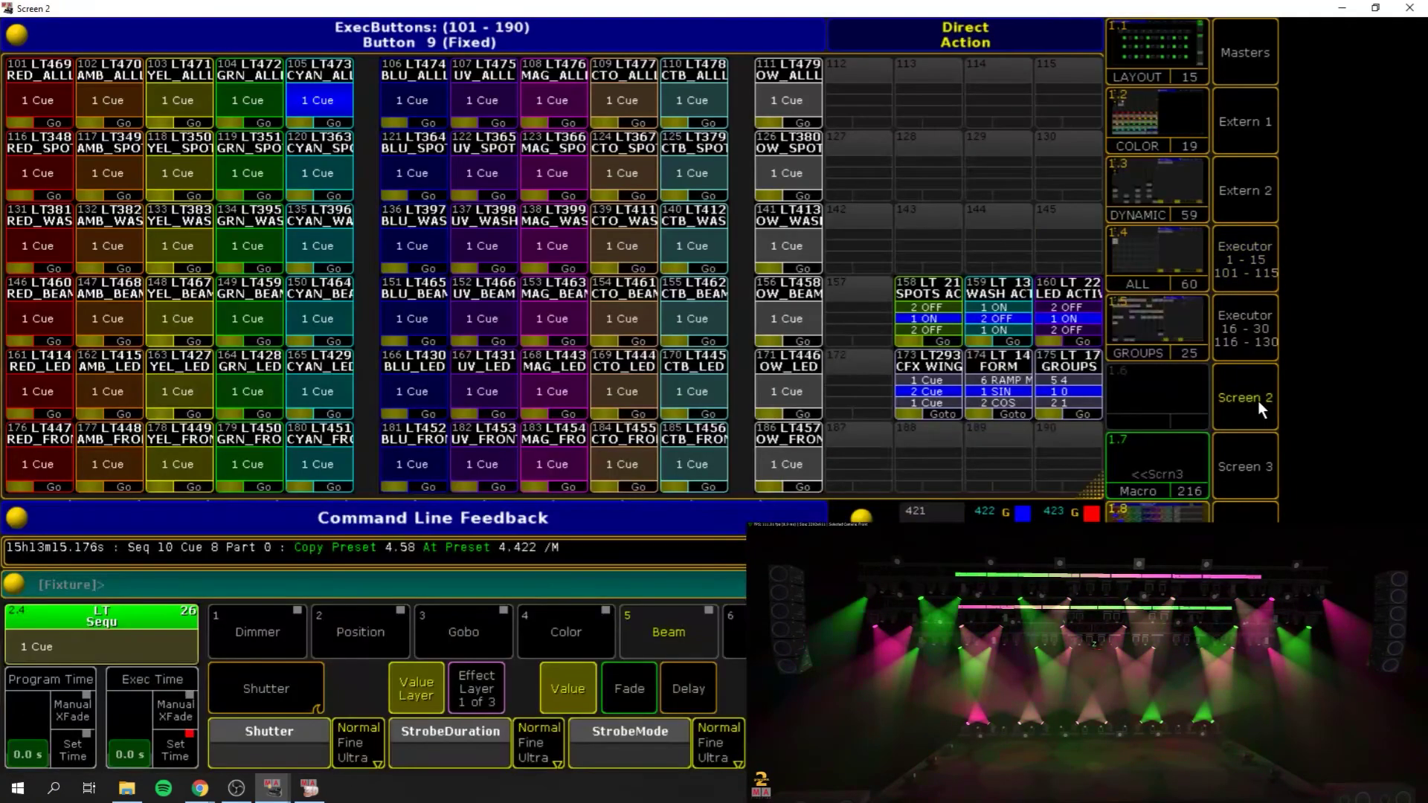
left_click(396, 106)
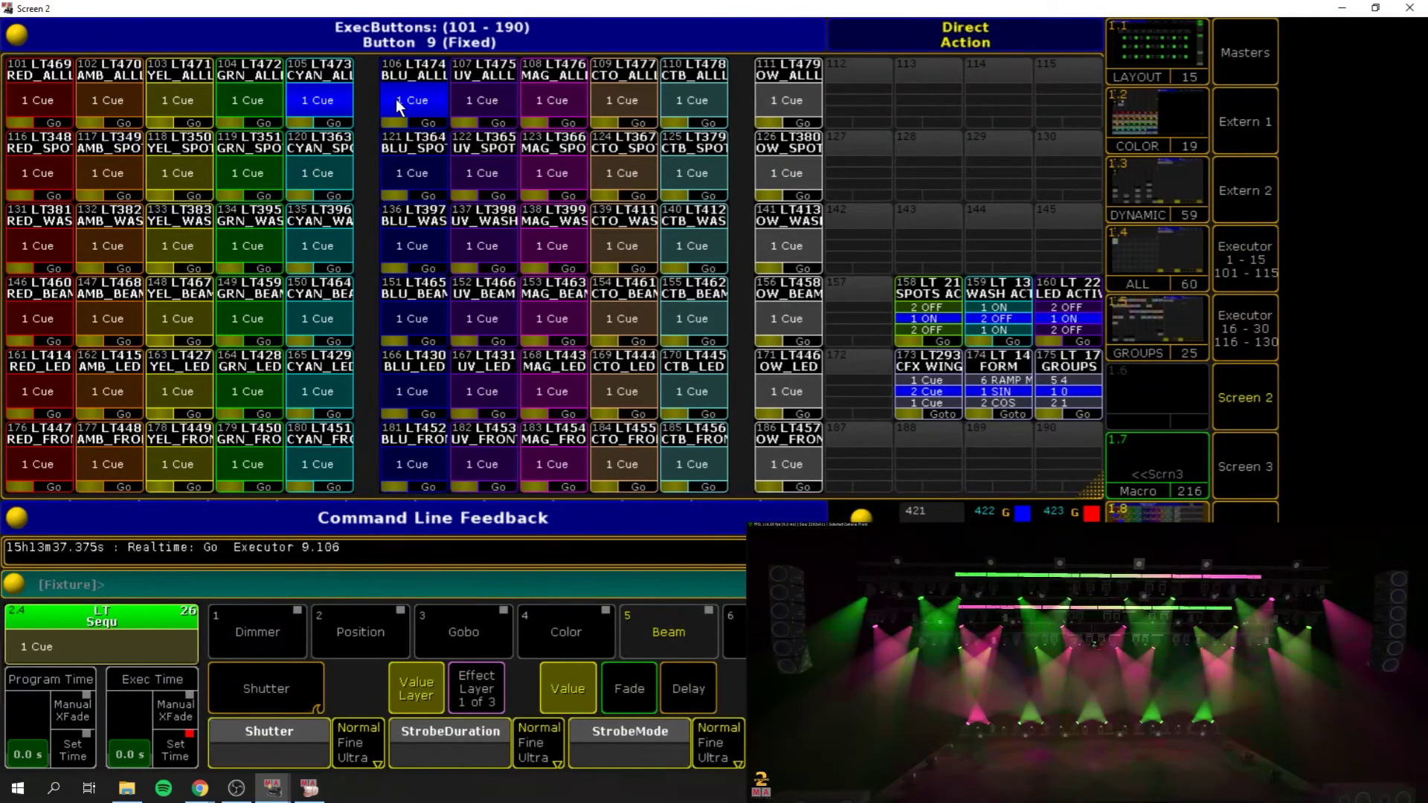
left_click(1242, 410)
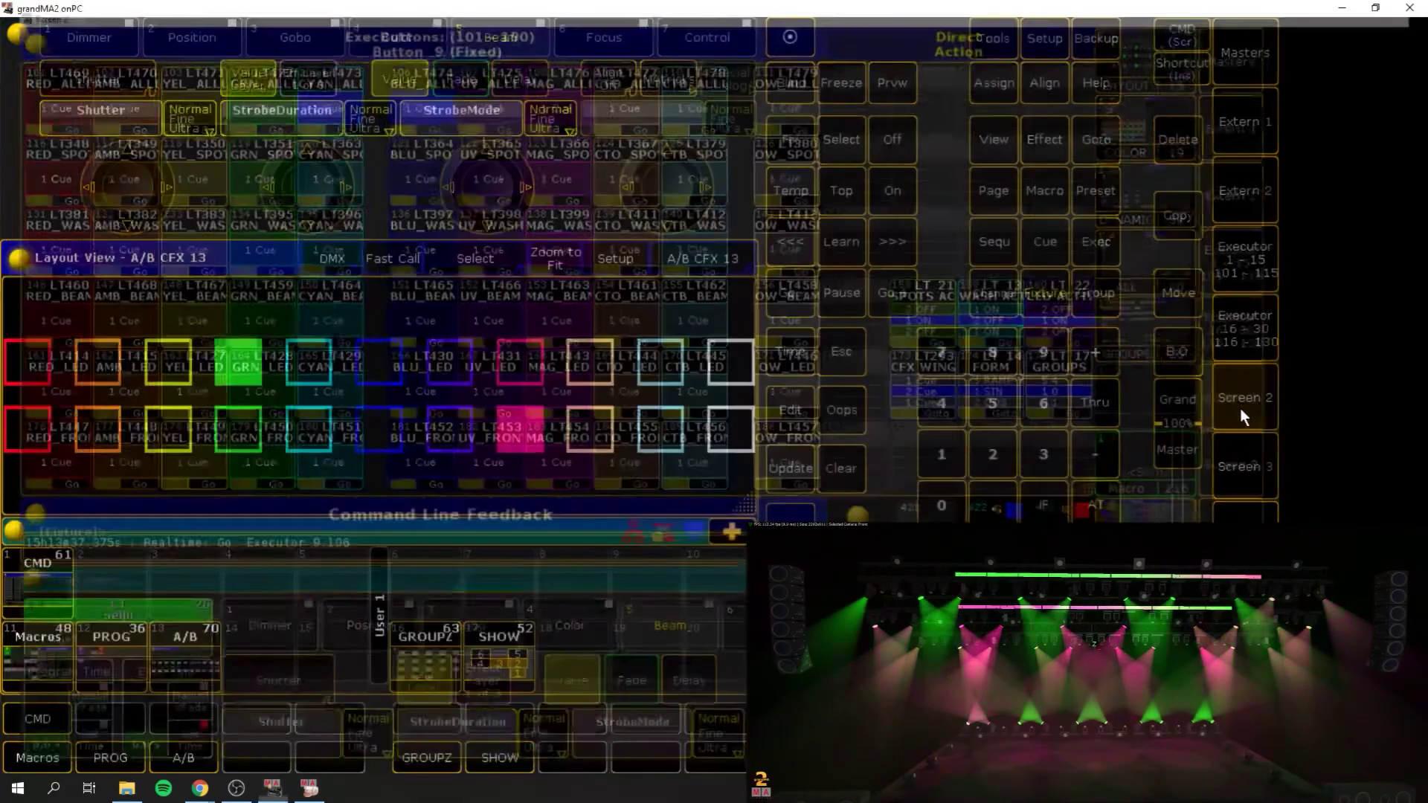
- Lower the CFX fader to 0 to release the A/B colour effect
left_click(1263, 250)
left_click(1264, 258)
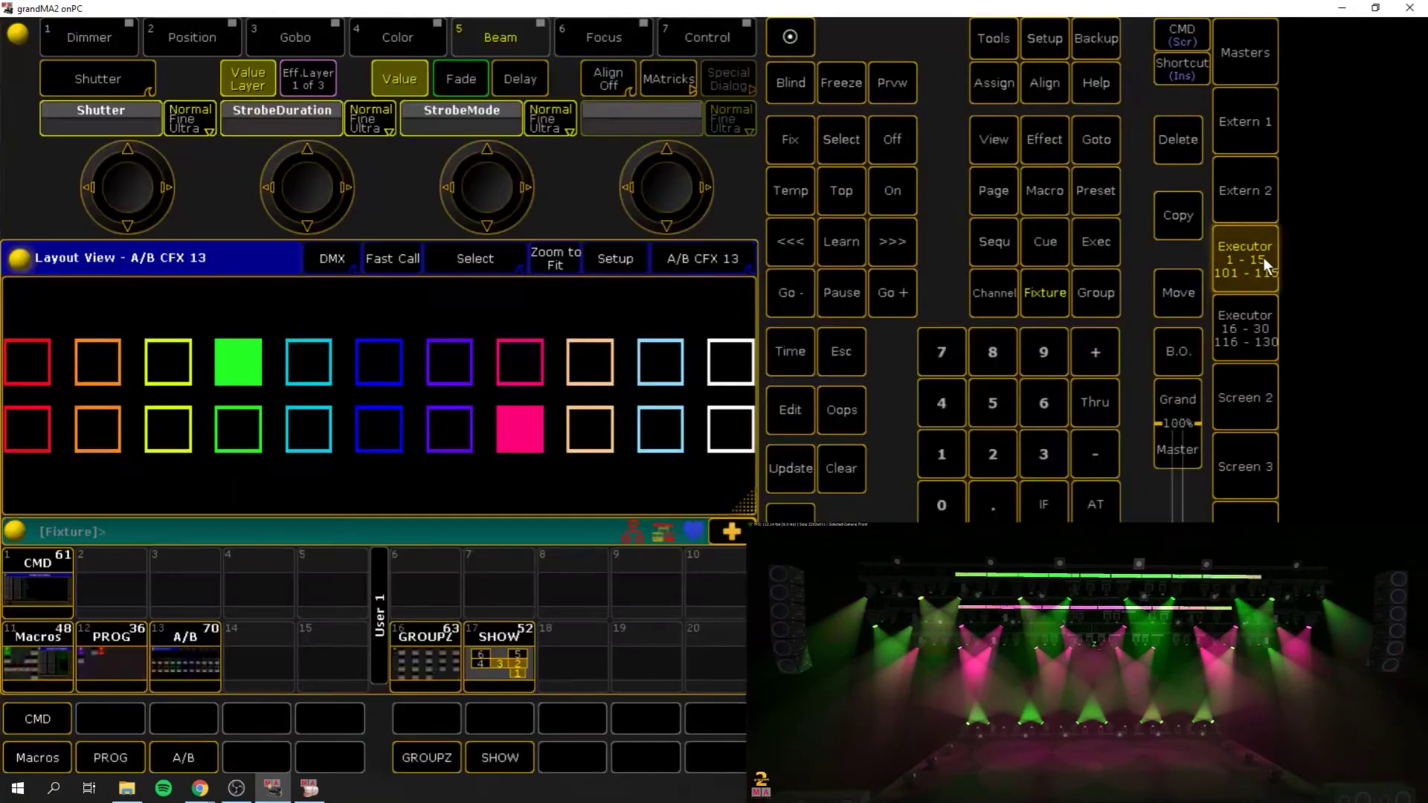
left_click(1264, 258)
left_click(1245, 329)
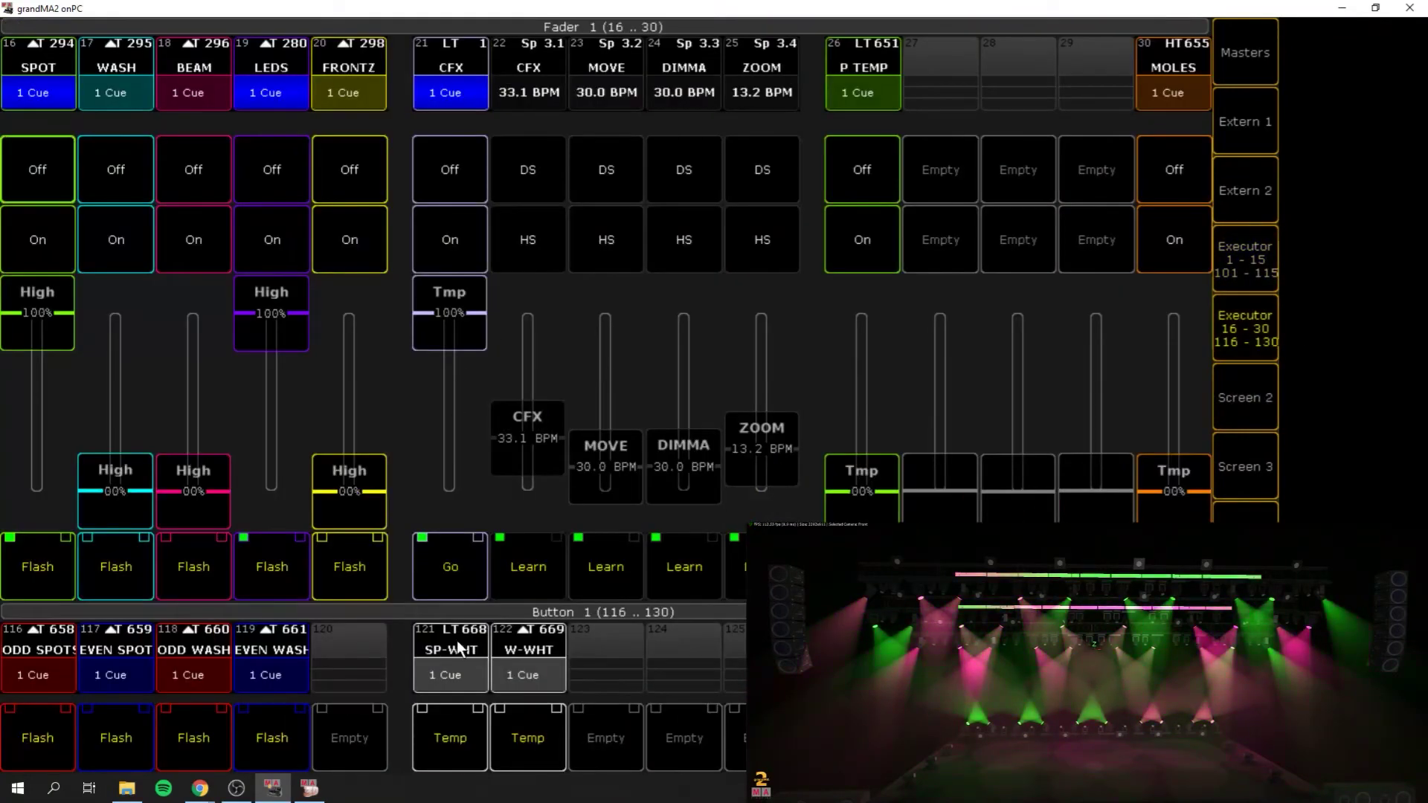
left_click_drag(424, 409, 450, 8)
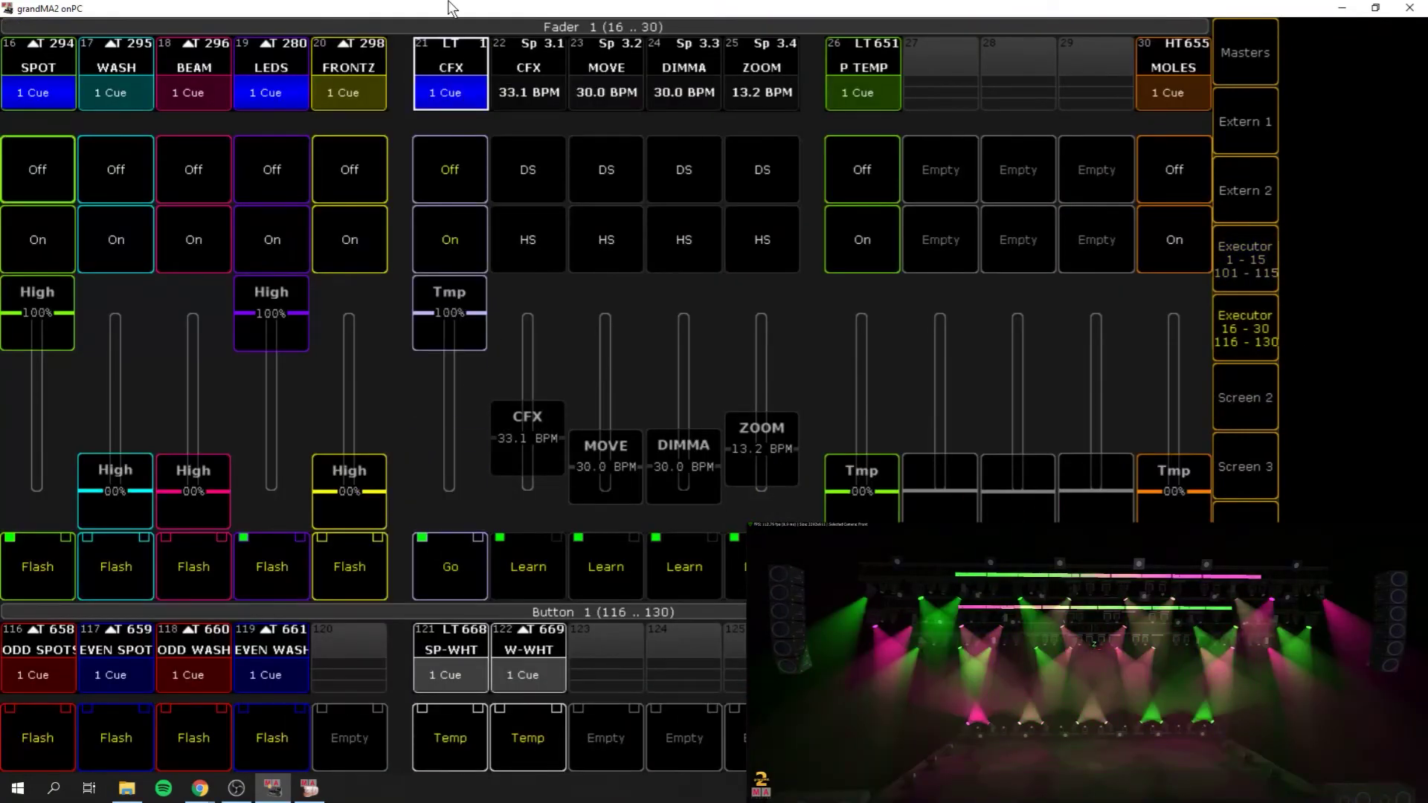
left_click_drag(450, 313, 504, 658)
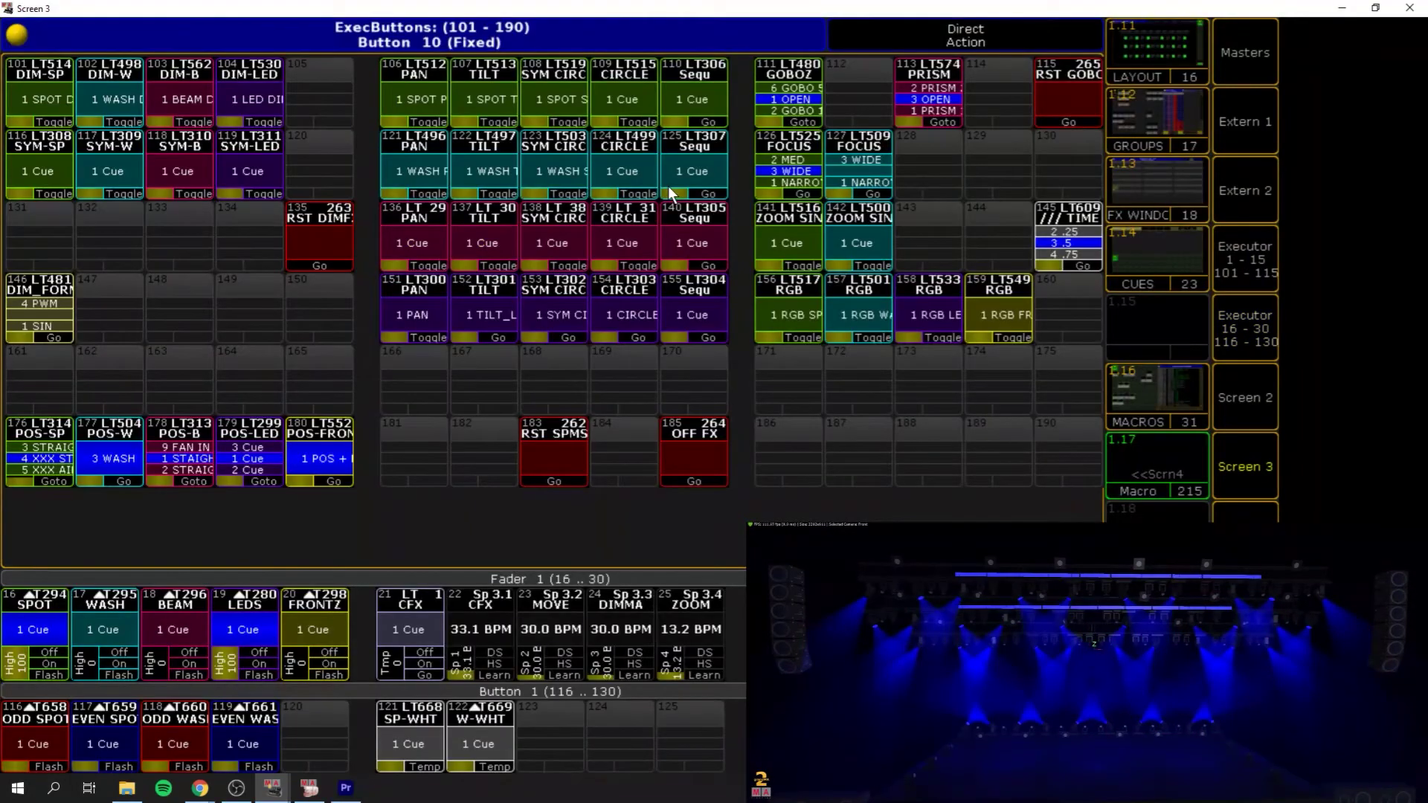
- Open the cue list of the /// TIME executor 145 on Screen 3 for editing, closing and reopening it once
key("ctrl+s")
right_click(1071, 242)
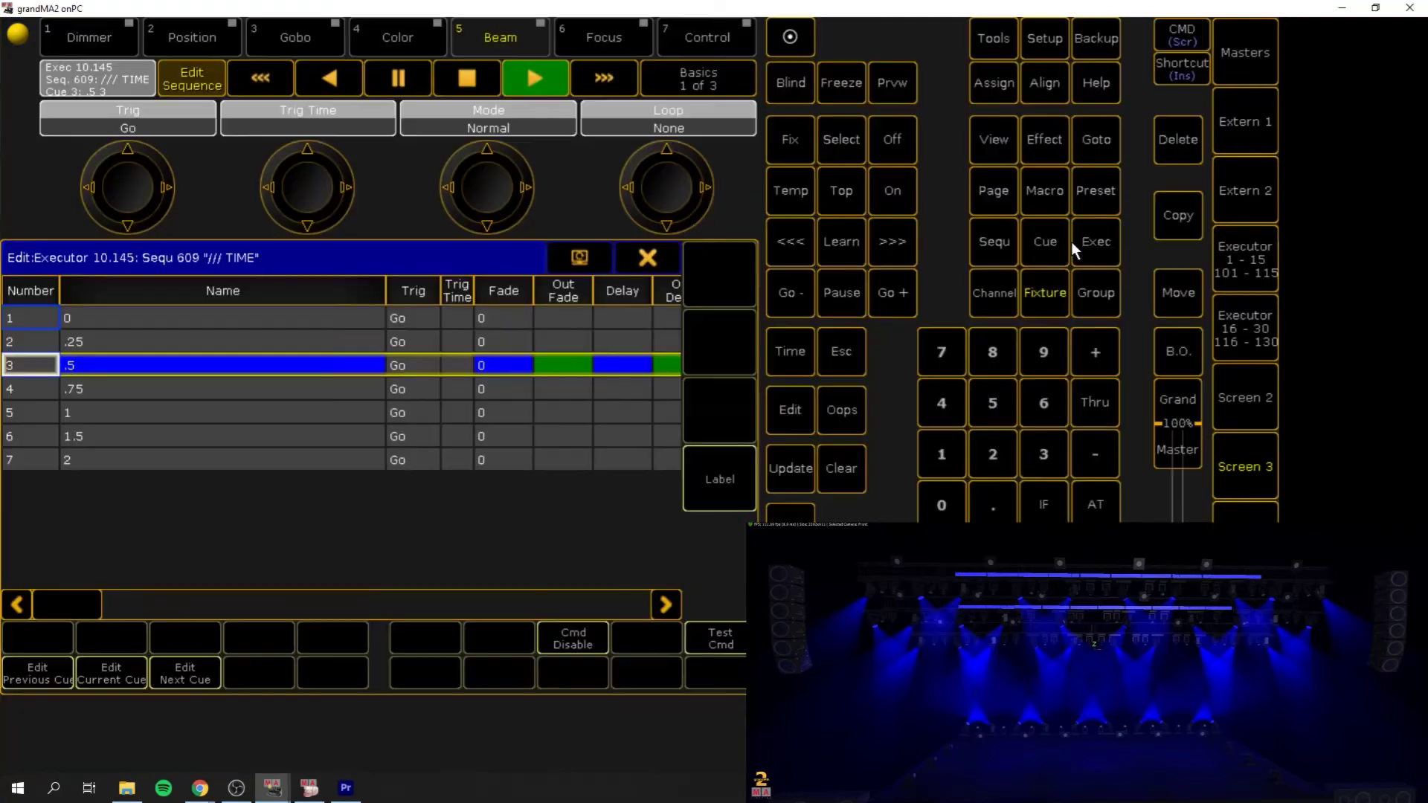
left_click(625, 268)
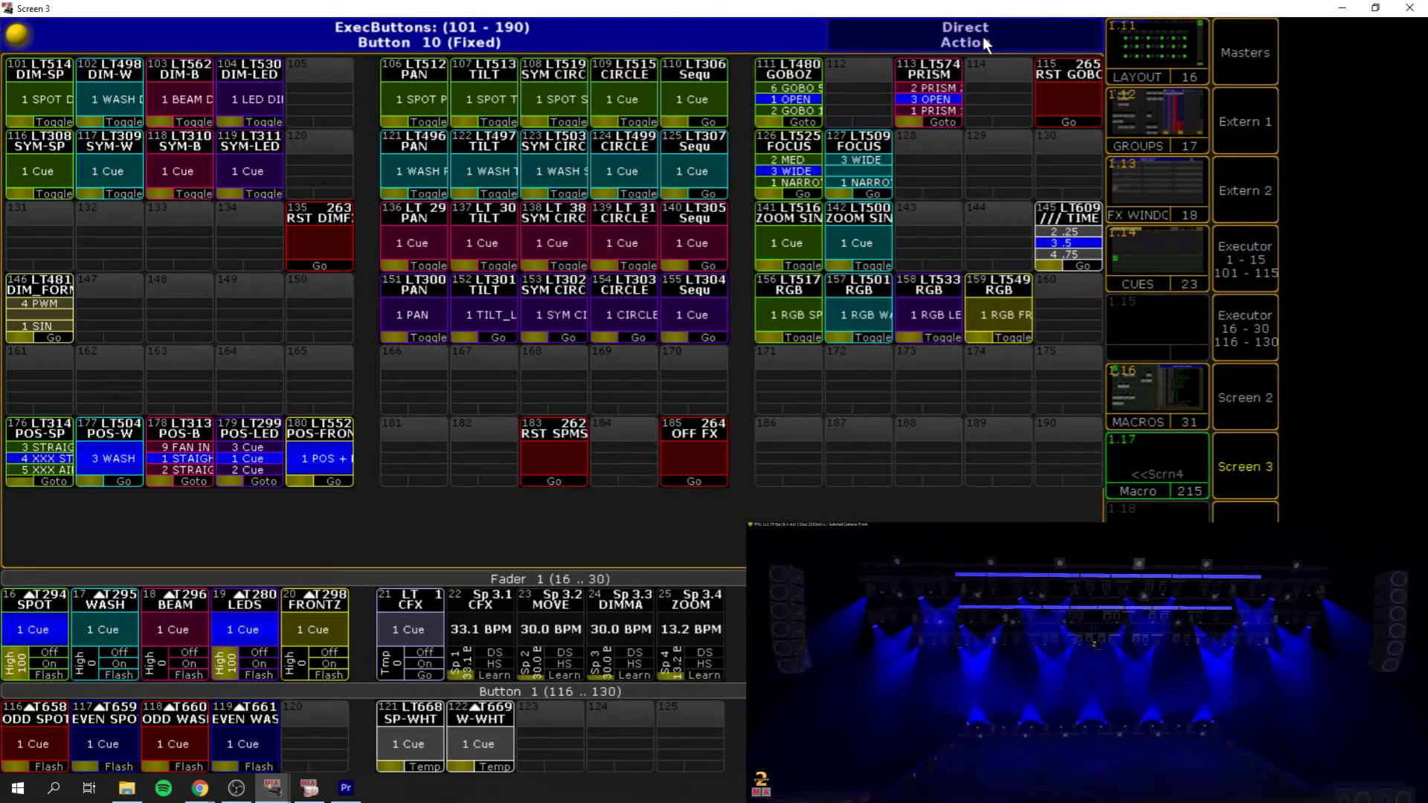
right_click(1068, 238)
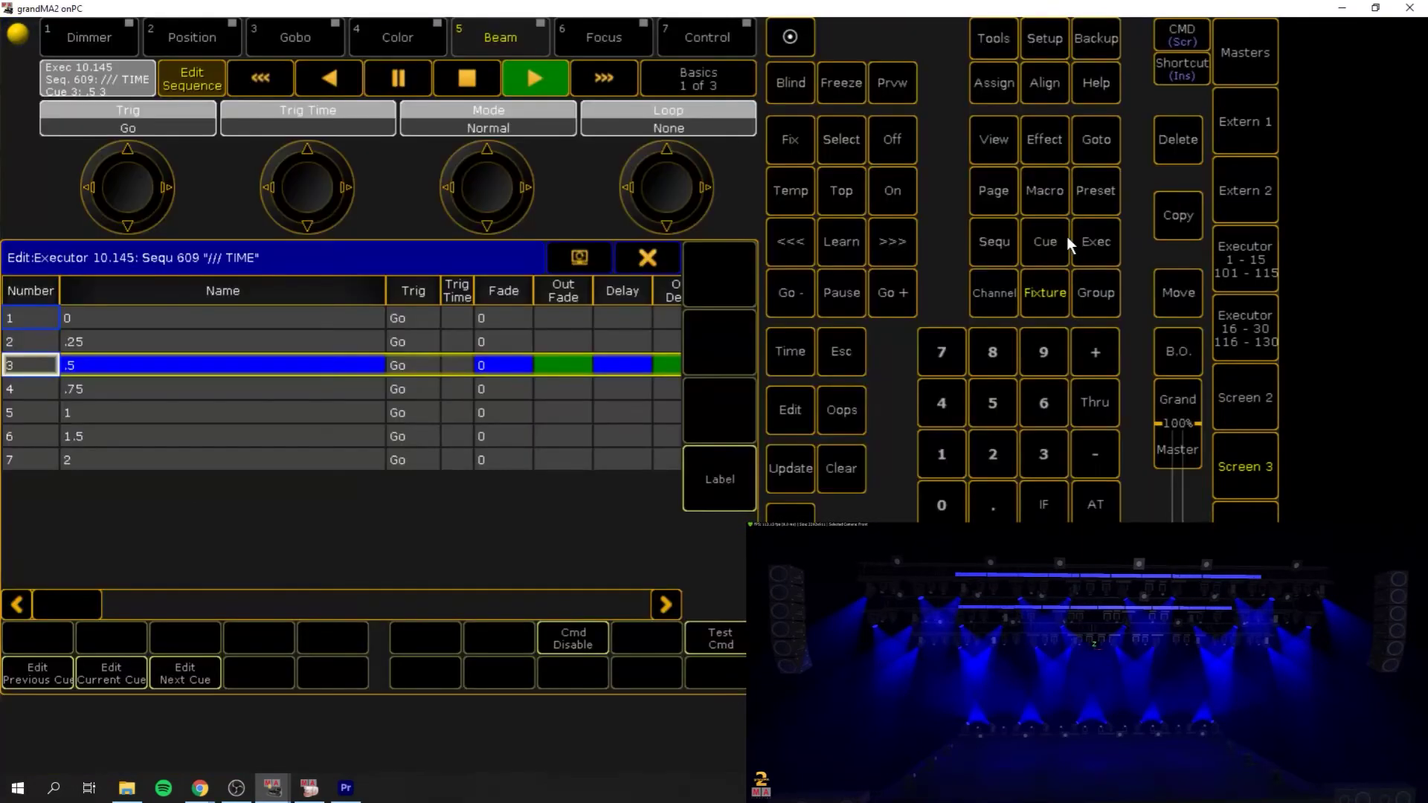
- Examine the commands stored with each cue of the /// TIME executor 145 and close its cue list
left_click_drag(88, 608, 220, 575)
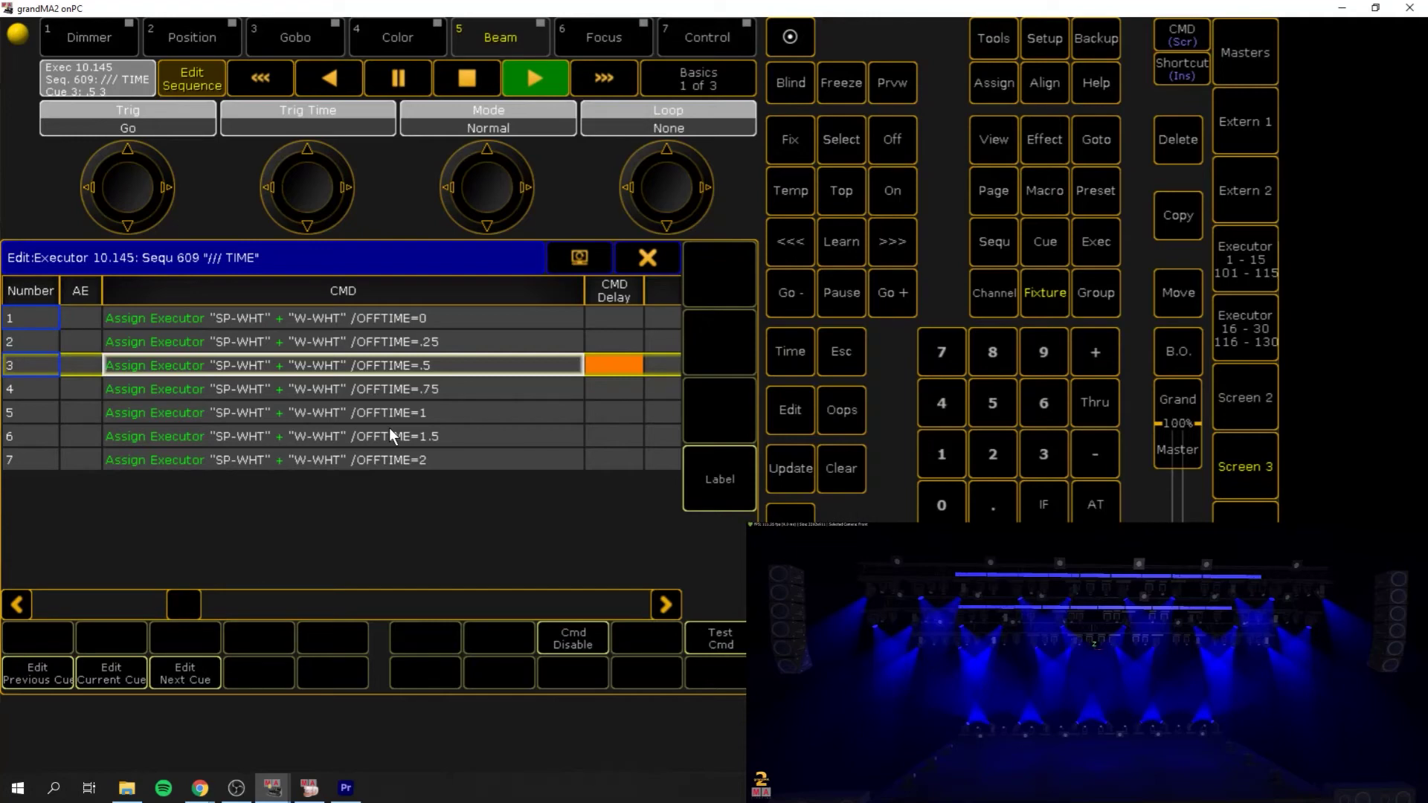
left_click(439, 369)
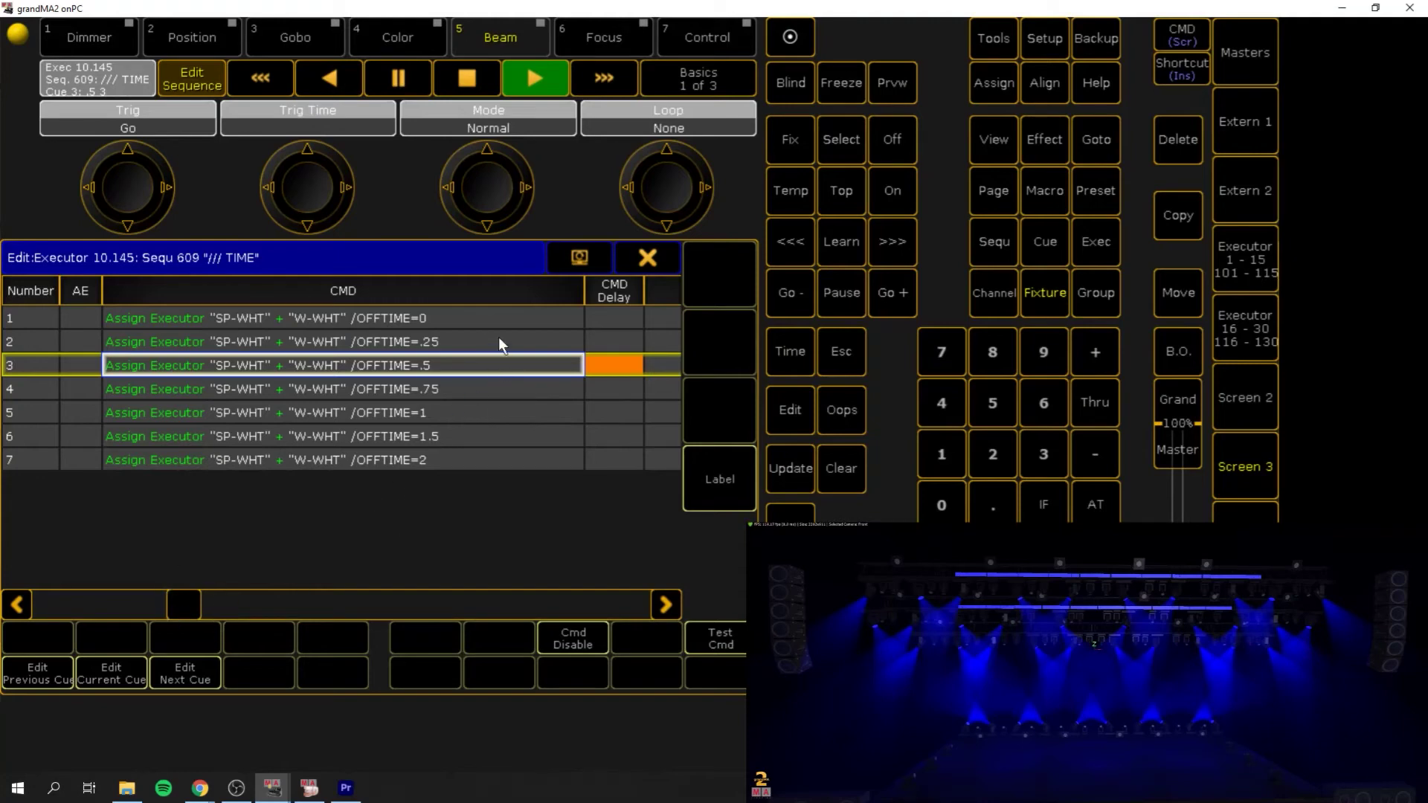
left_click(656, 261)
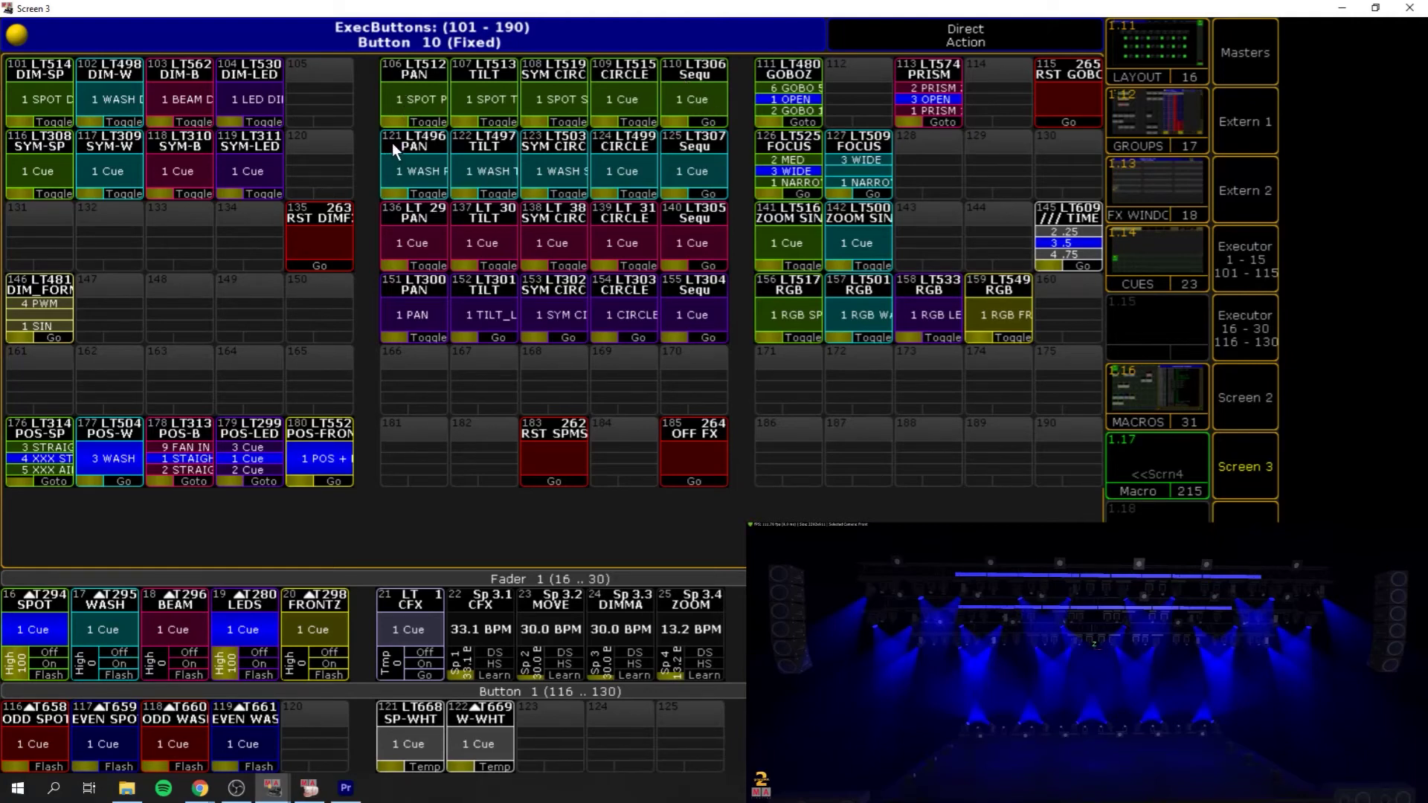
- Open the OFF FX macro 264 on executor 185 to examine its command lines, and close it
right_click(691, 457)
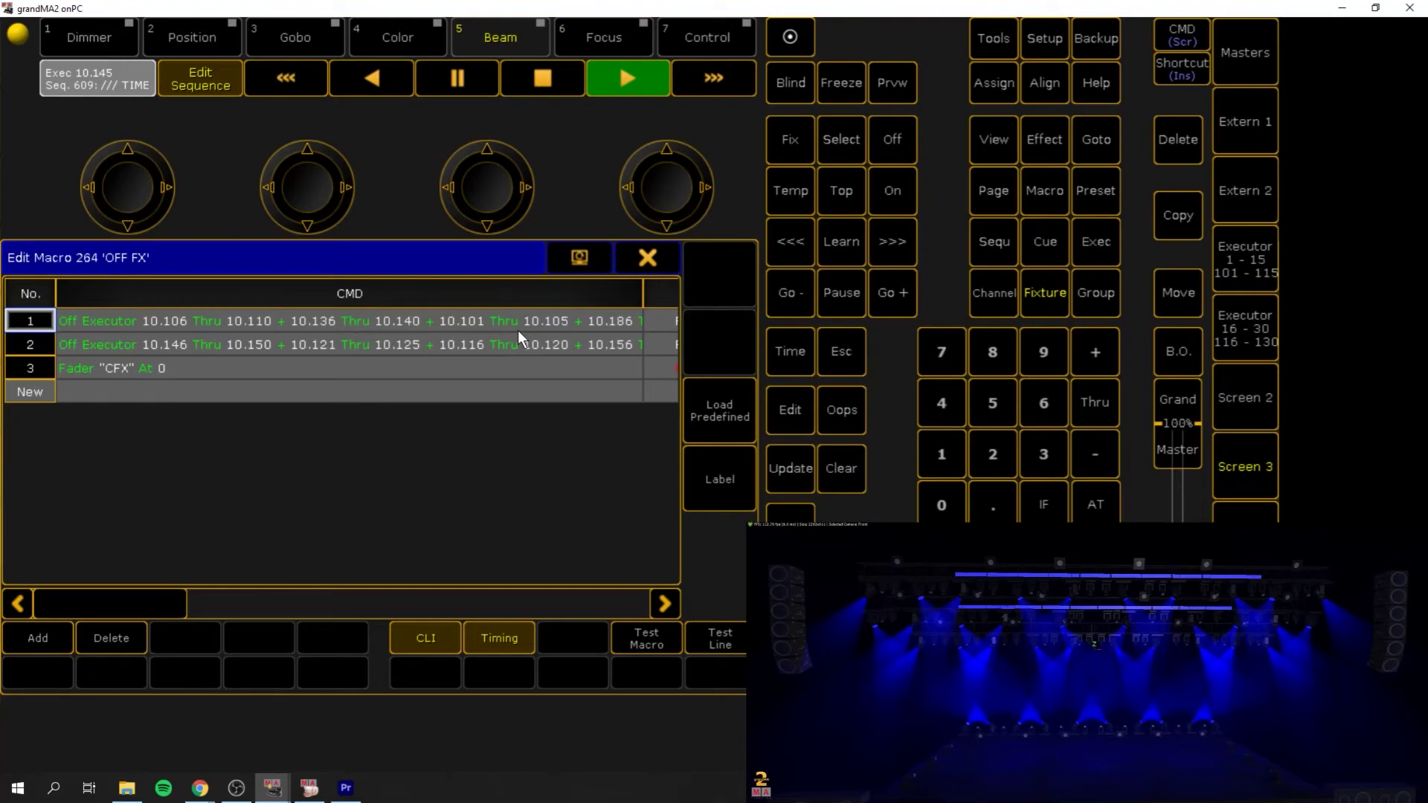
left_click(654, 267)
left_click(649, 259)
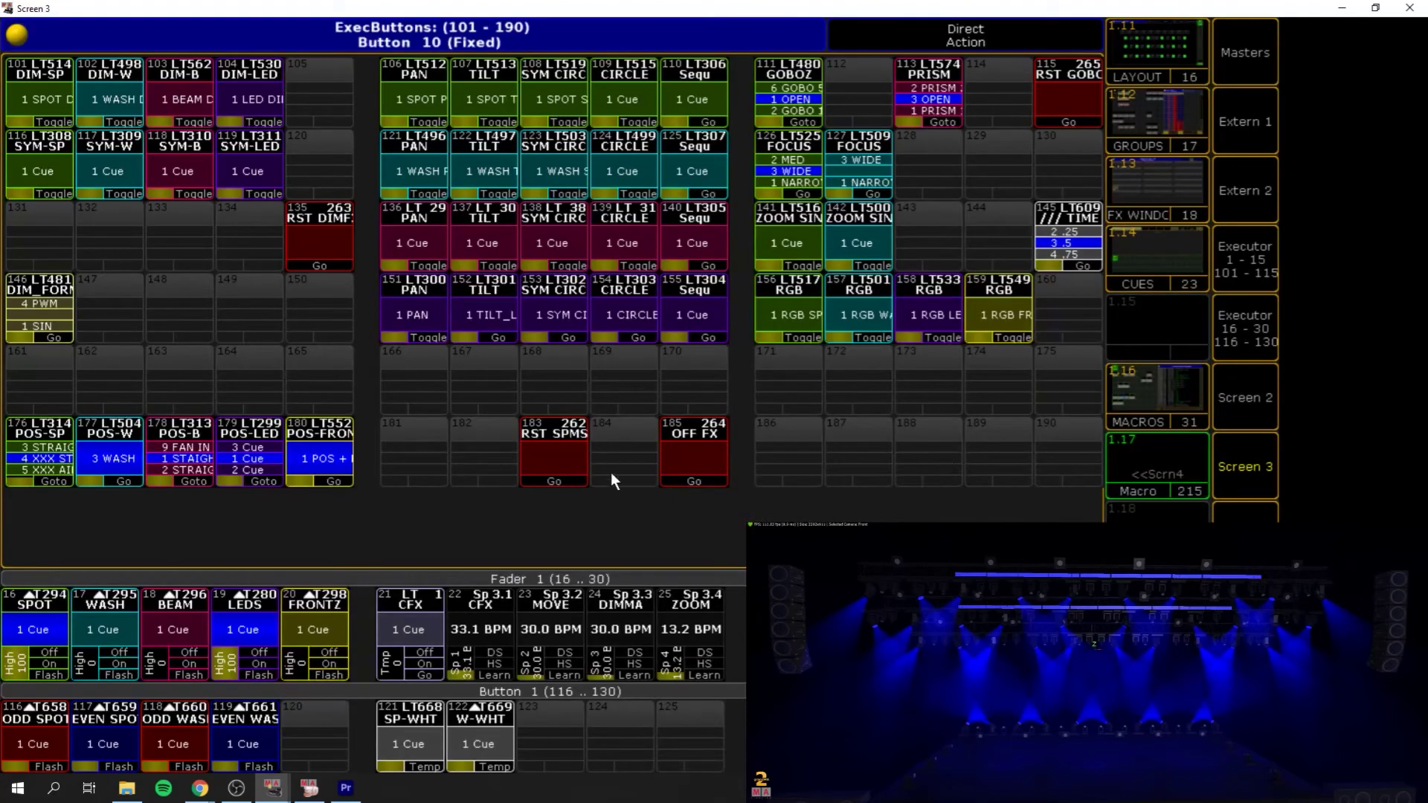
- Open the cue list of the DIM_FORM executor 146 to examine its cue commands, and close it
left_click(566, 461)
left_click(42, 313)
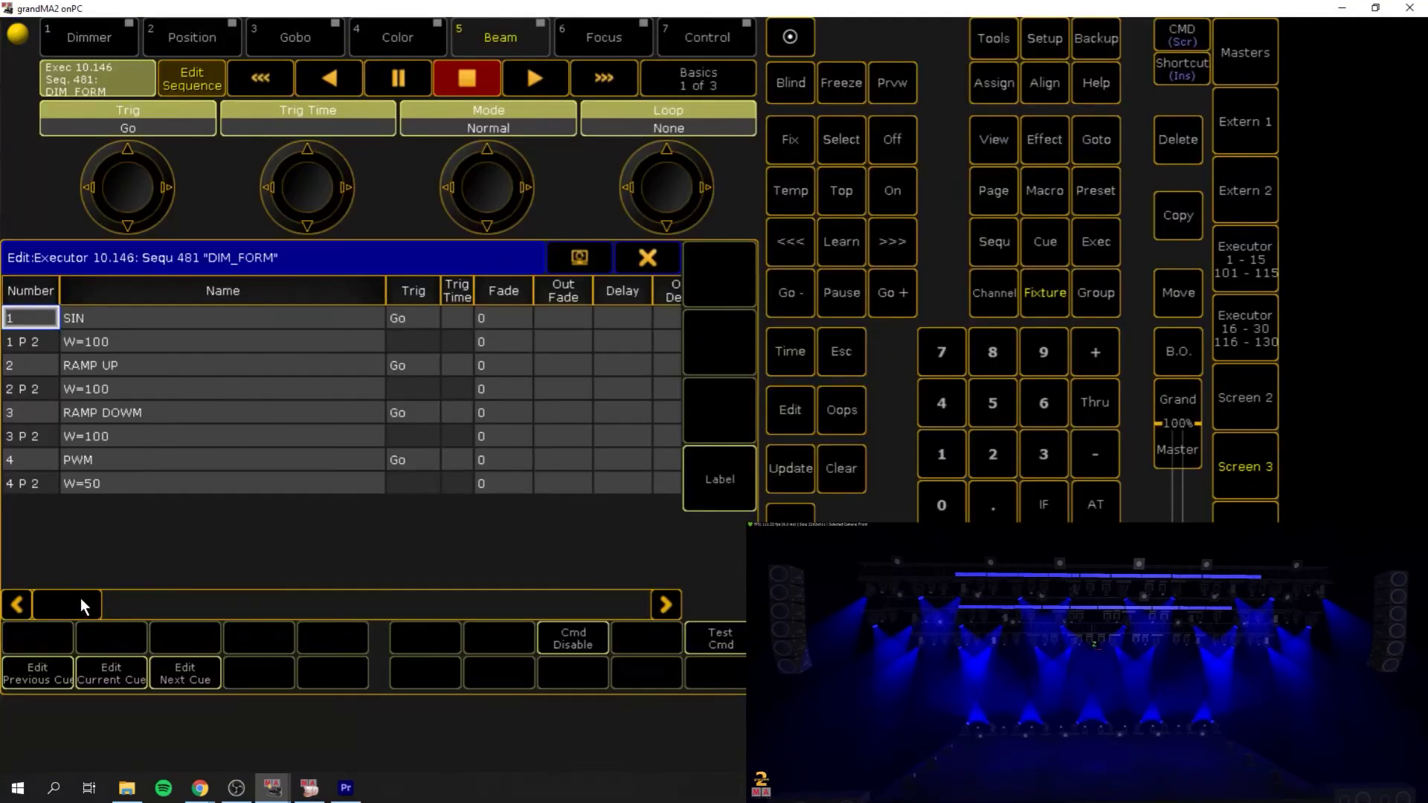
left_click_drag(80, 598, 204, 600)
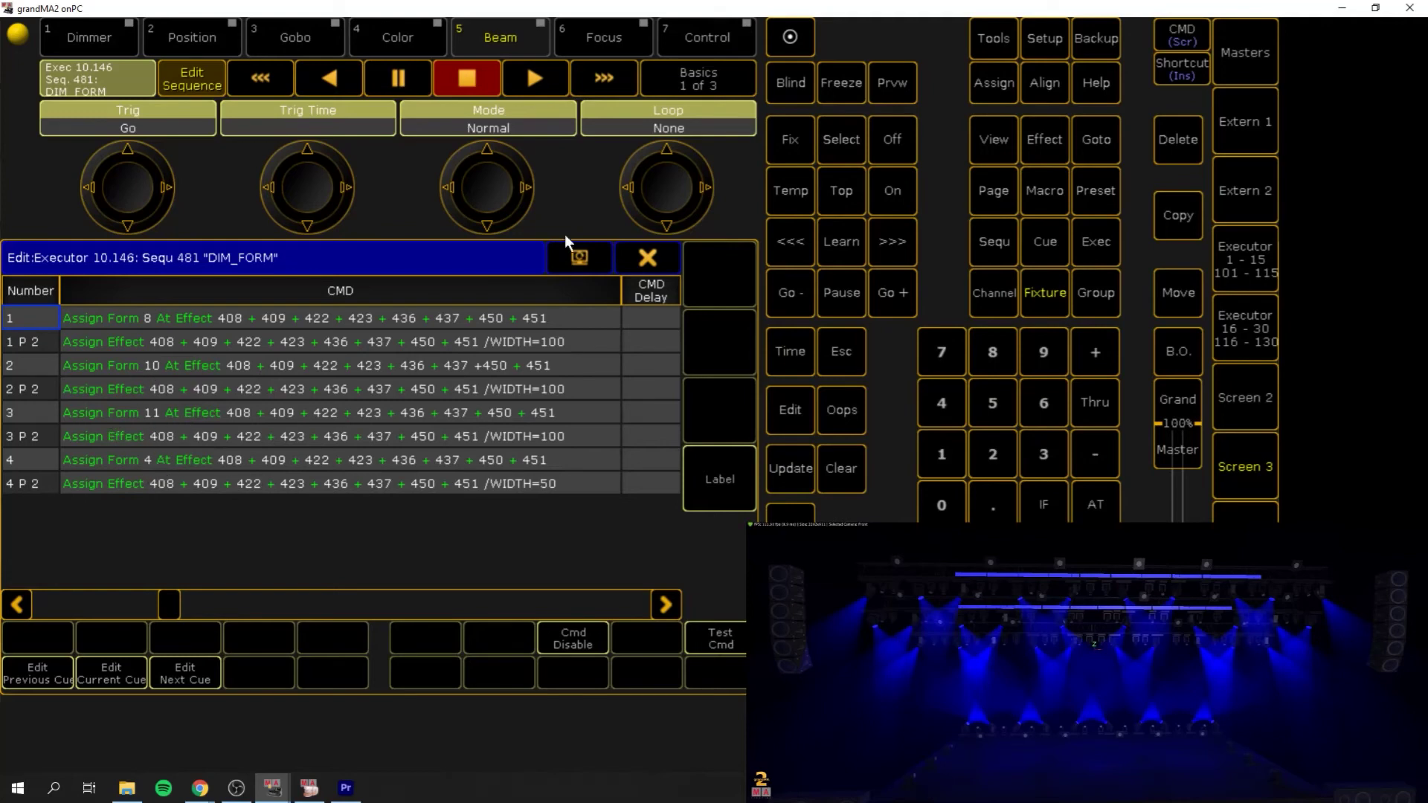
left_click(652, 257)
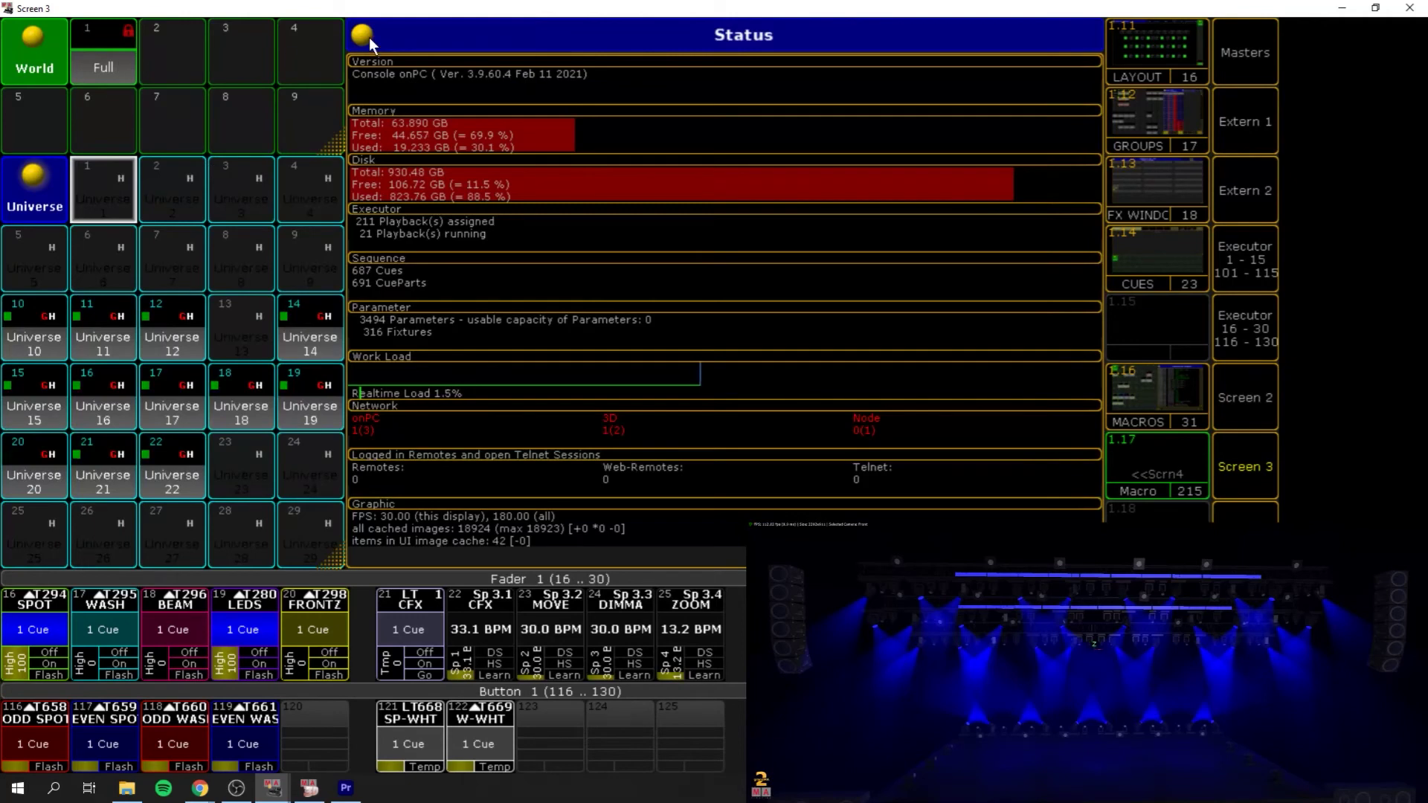
- Replace the Status window on Screen 3 with an Effects pool window
left_click(370, 36)
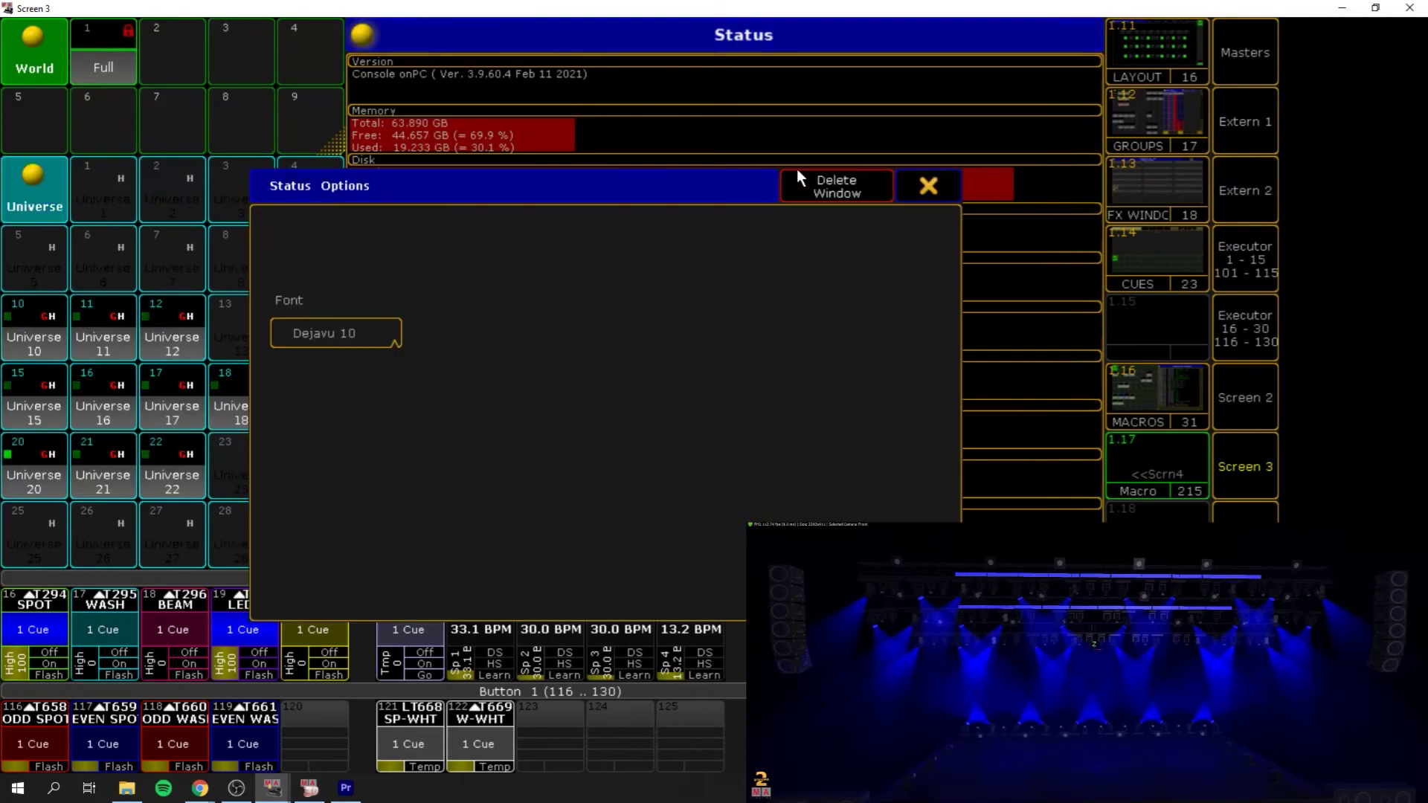
left_click(801, 173)
left_click(401, 79)
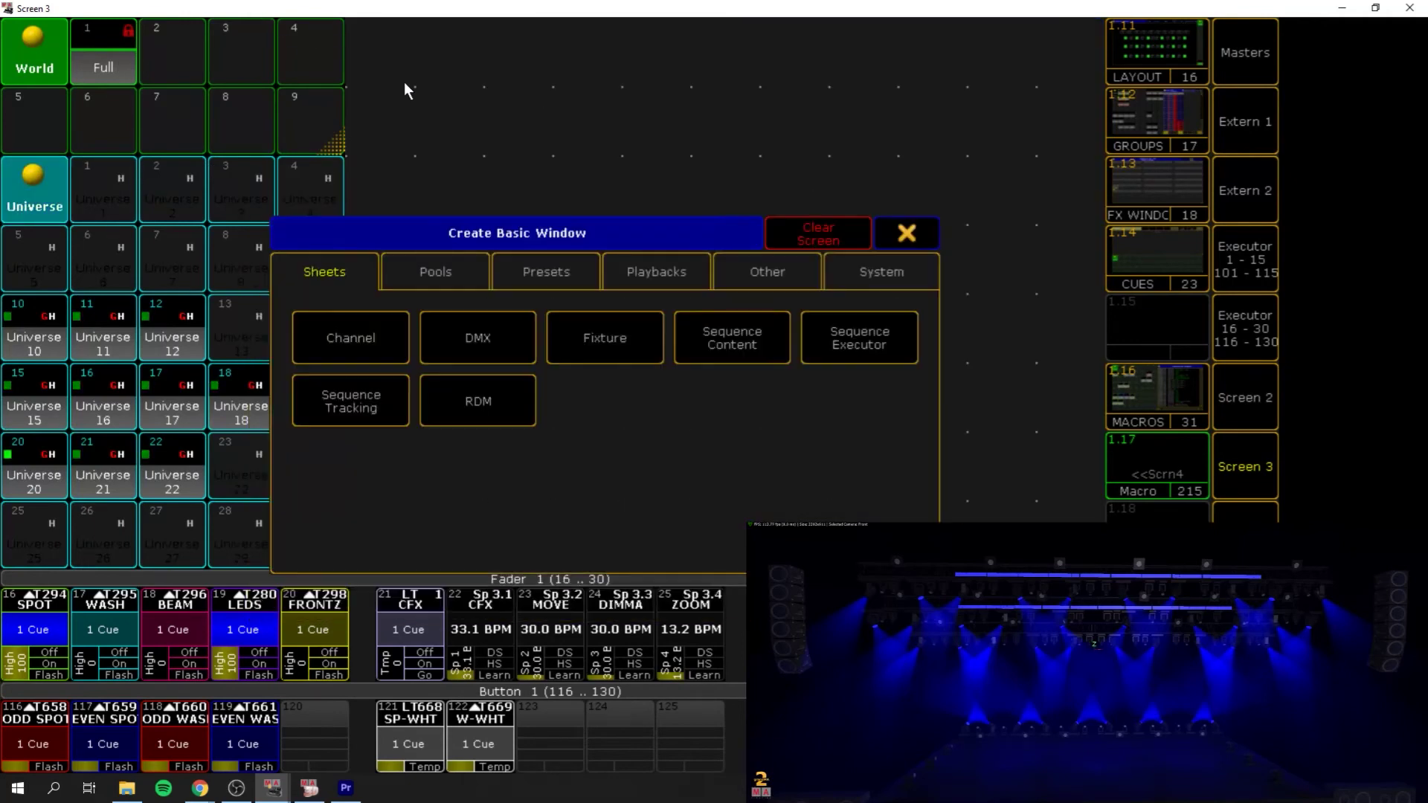
left_click(523, 283)
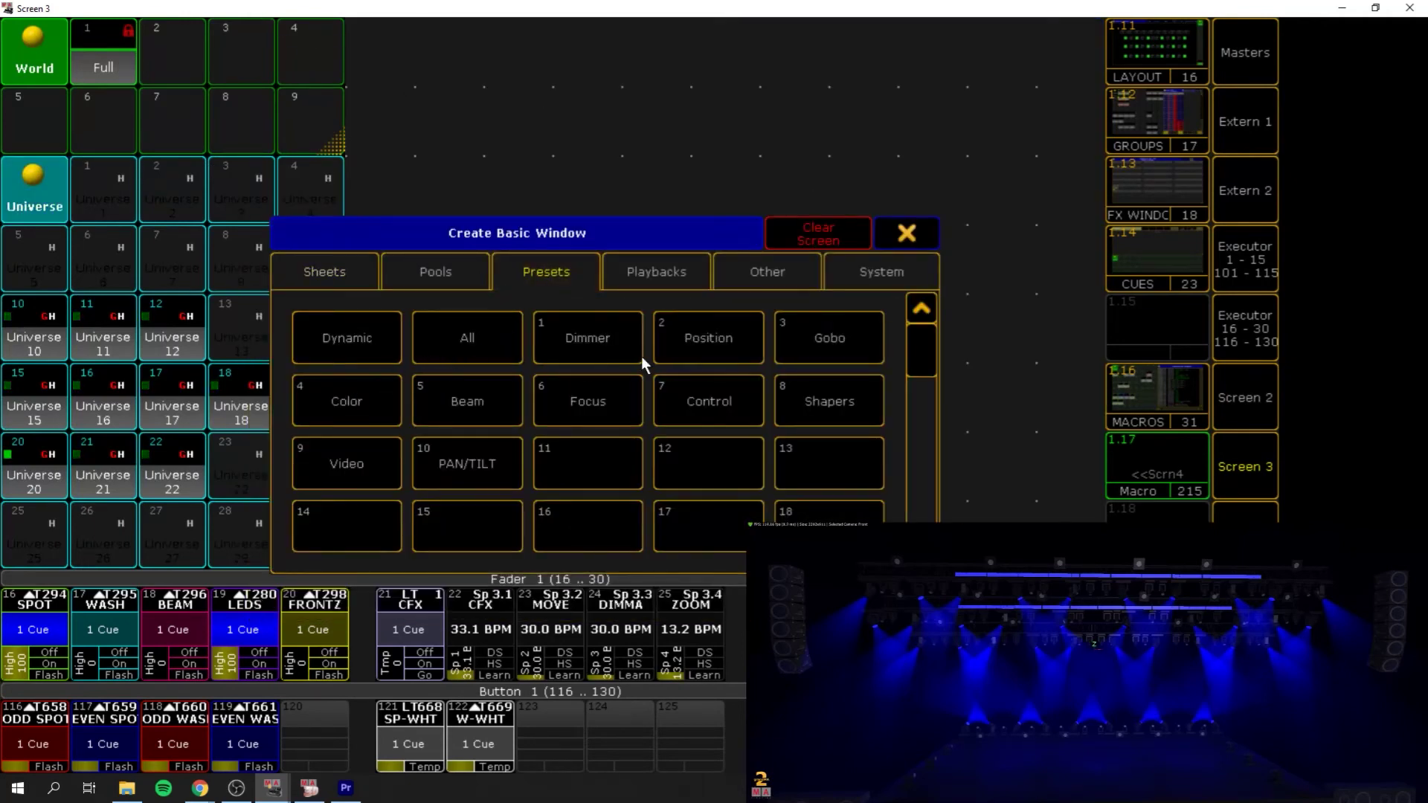
left_click(466, 280)
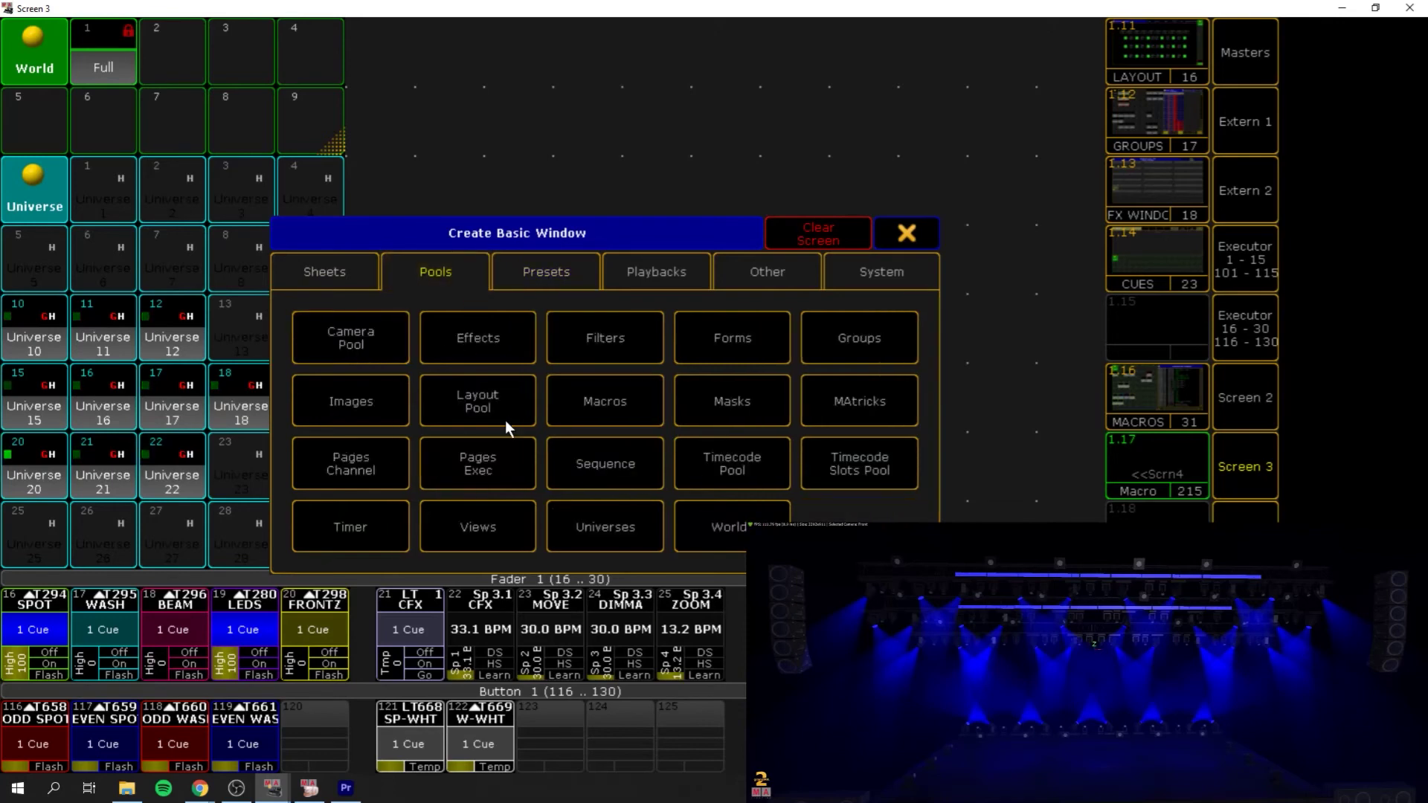
left_click(497, 328)
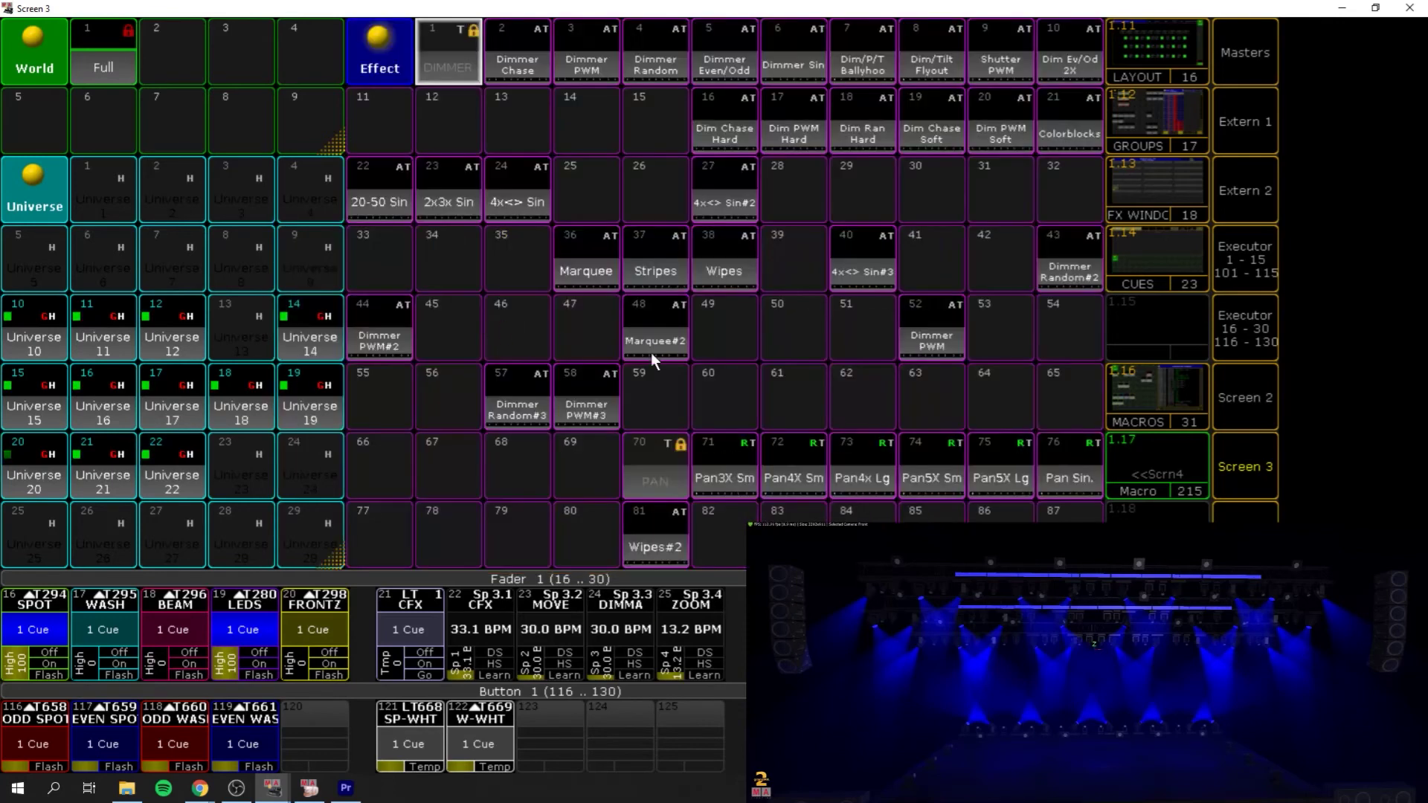
- Load the predefined Dimmer Sin effect into empty effect slot 67
left_click(439, 465)
left_click(713, 419)
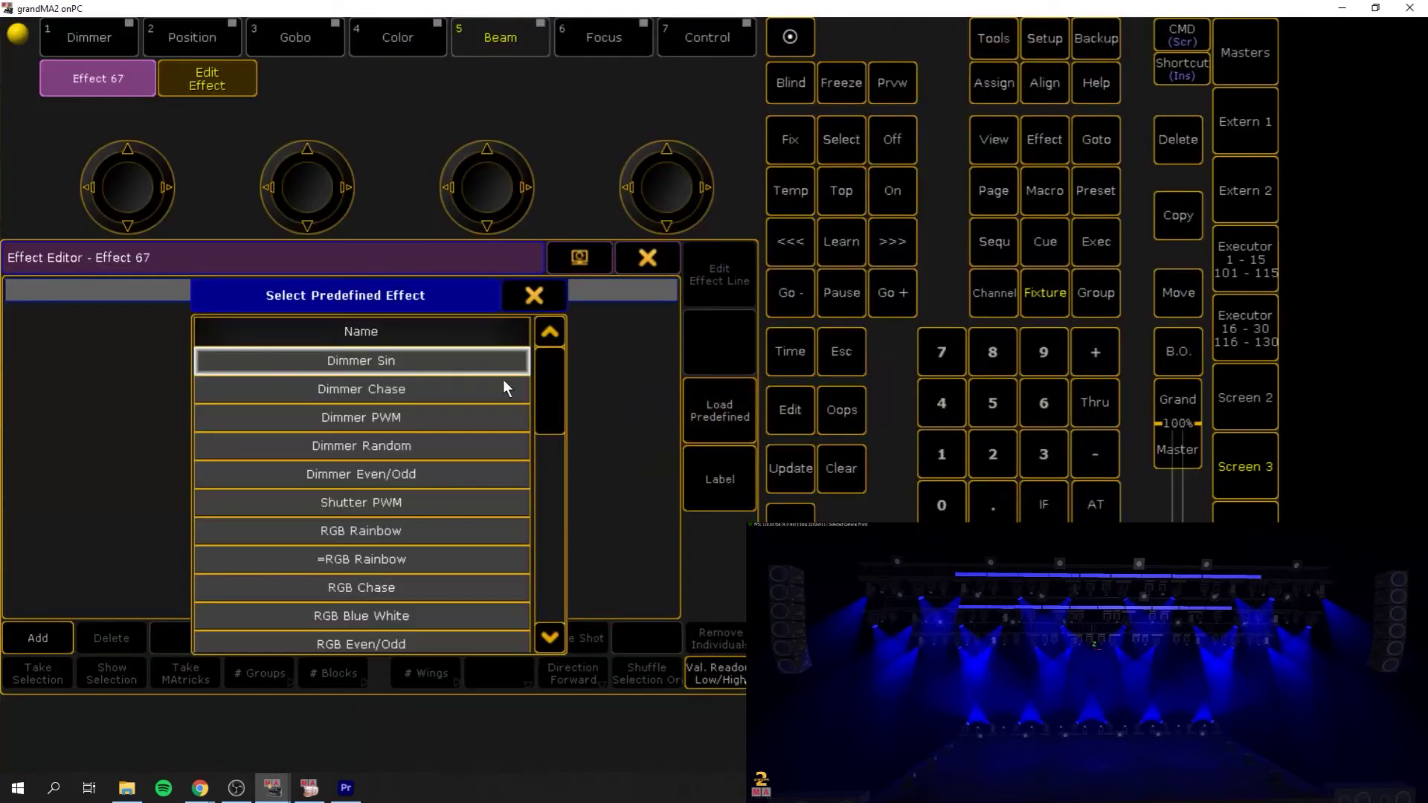
left_click(355, 363)
- Review the numbered forms available for effect 67's dimmer line without changing the form, and close the effect editor
left_click(433, 365)
left_click(433, 363)
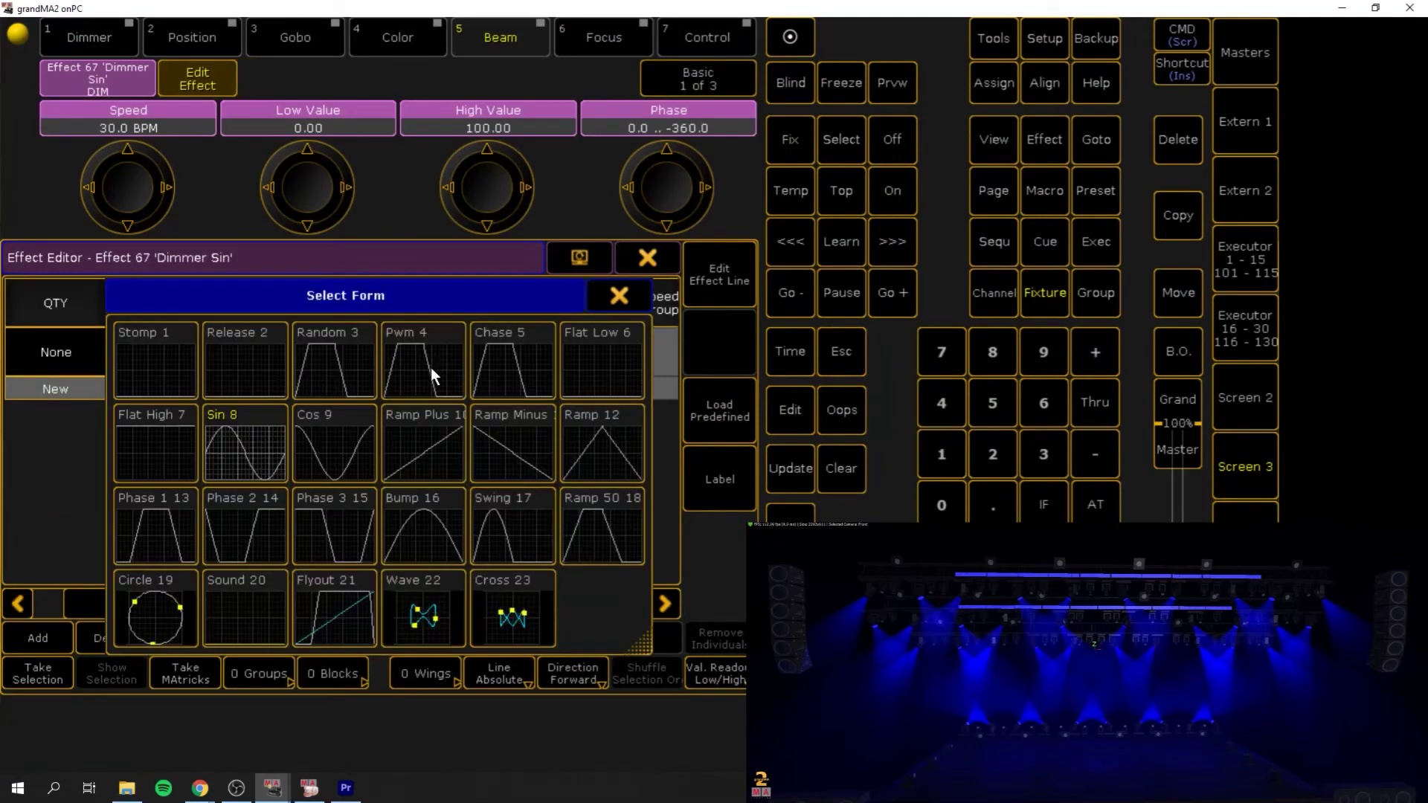
left_click(620, 297)
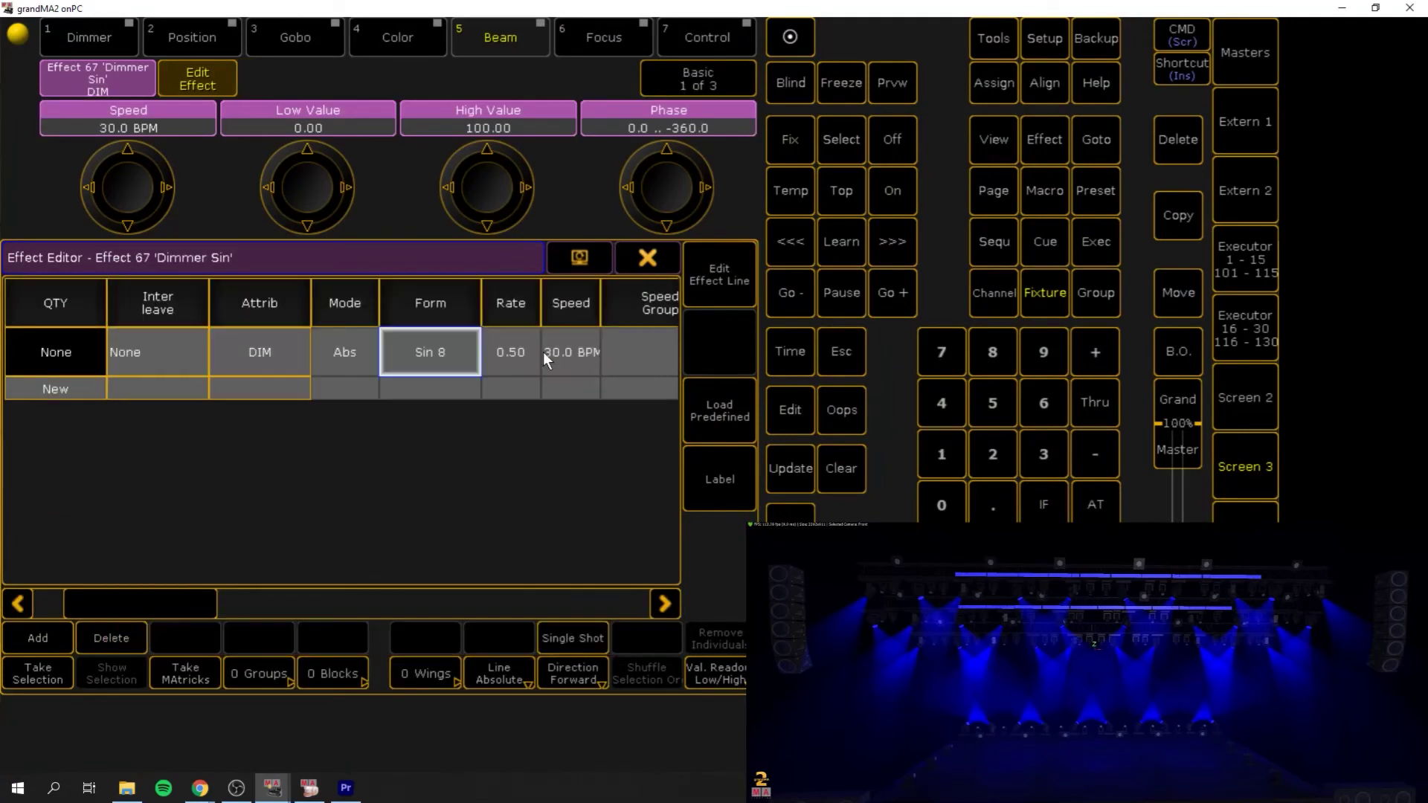
left_click(446, 366)
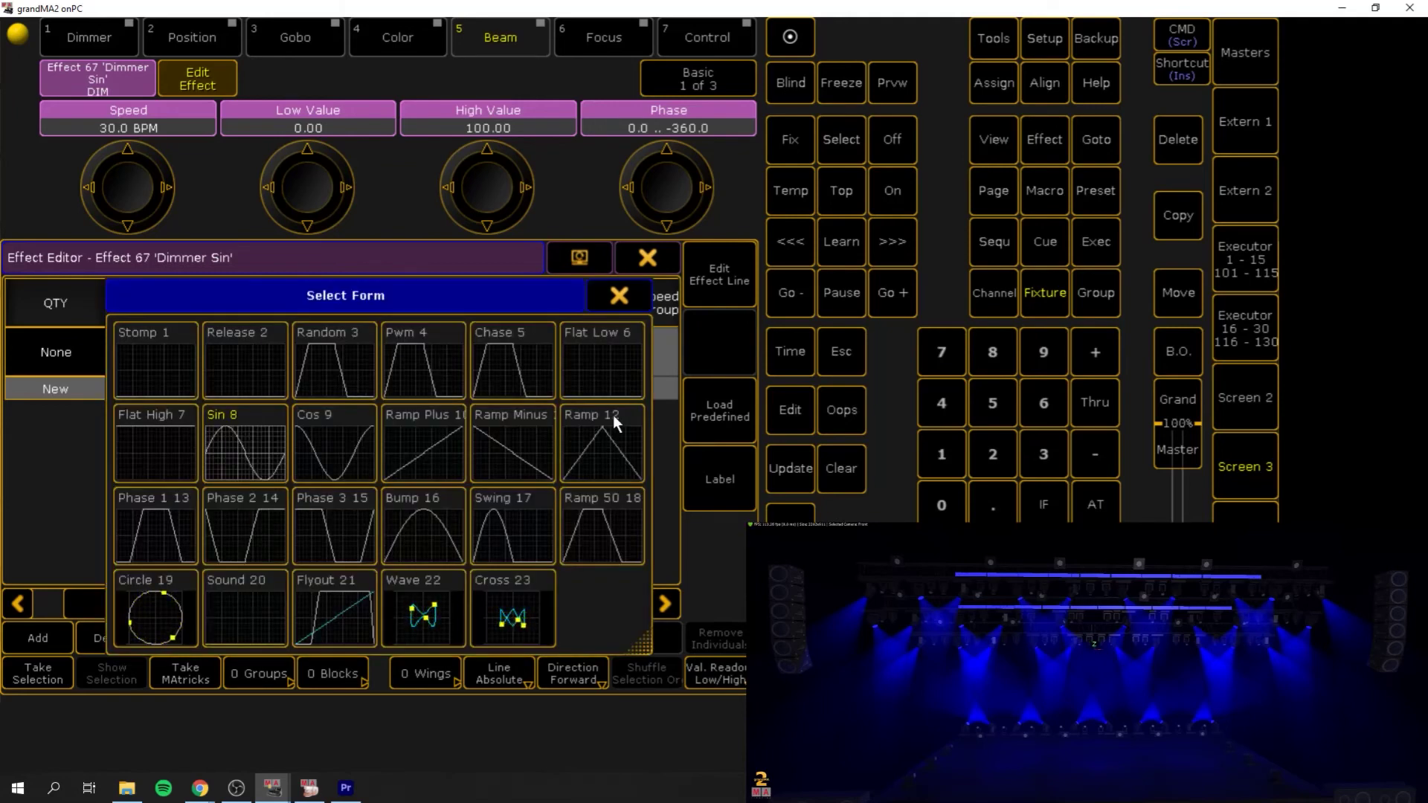
left_click(619, 295)
left_click(649, 257)
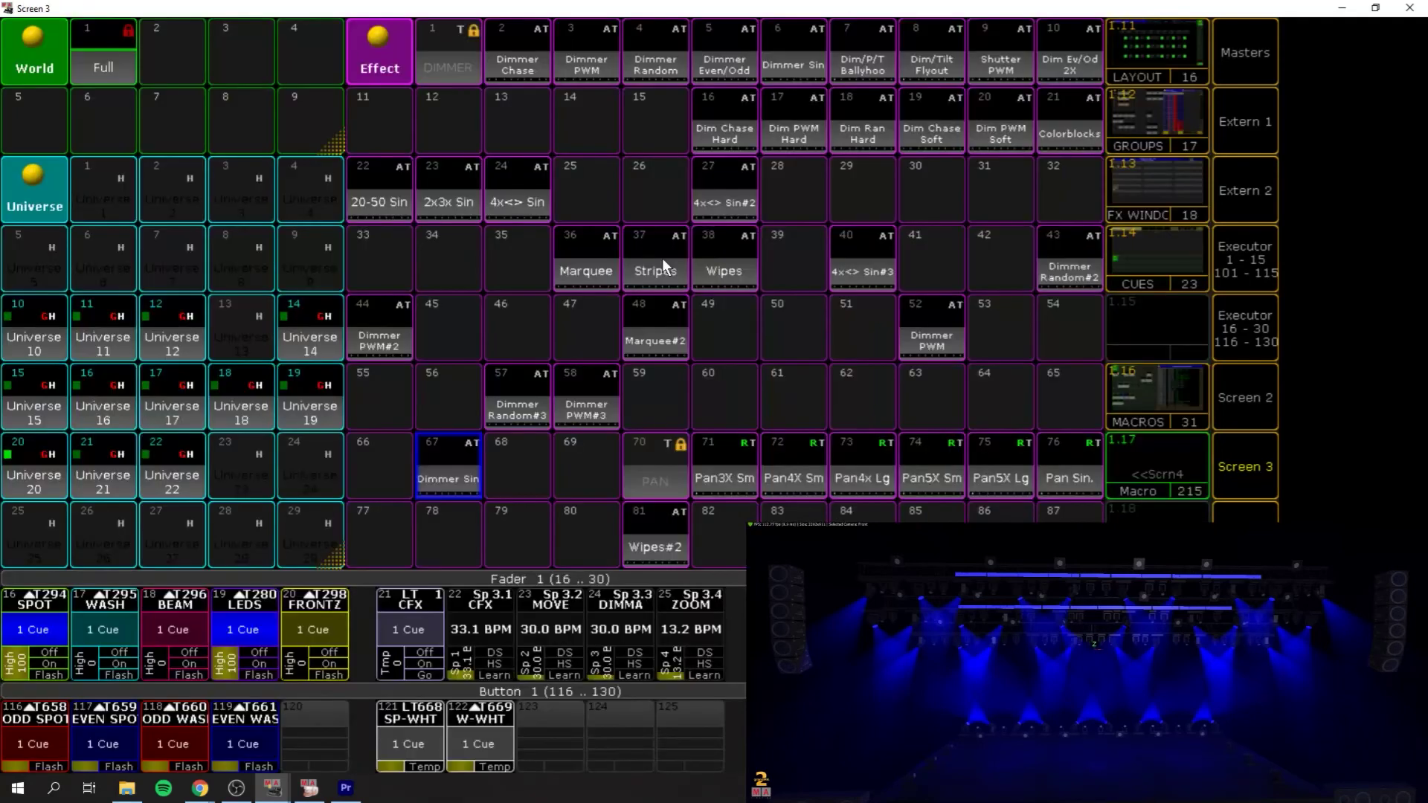
- Return to the FX executor view on Screen 3 and compare DIM_FORM's cue names with their form and width commands
left_click(1243, 465)
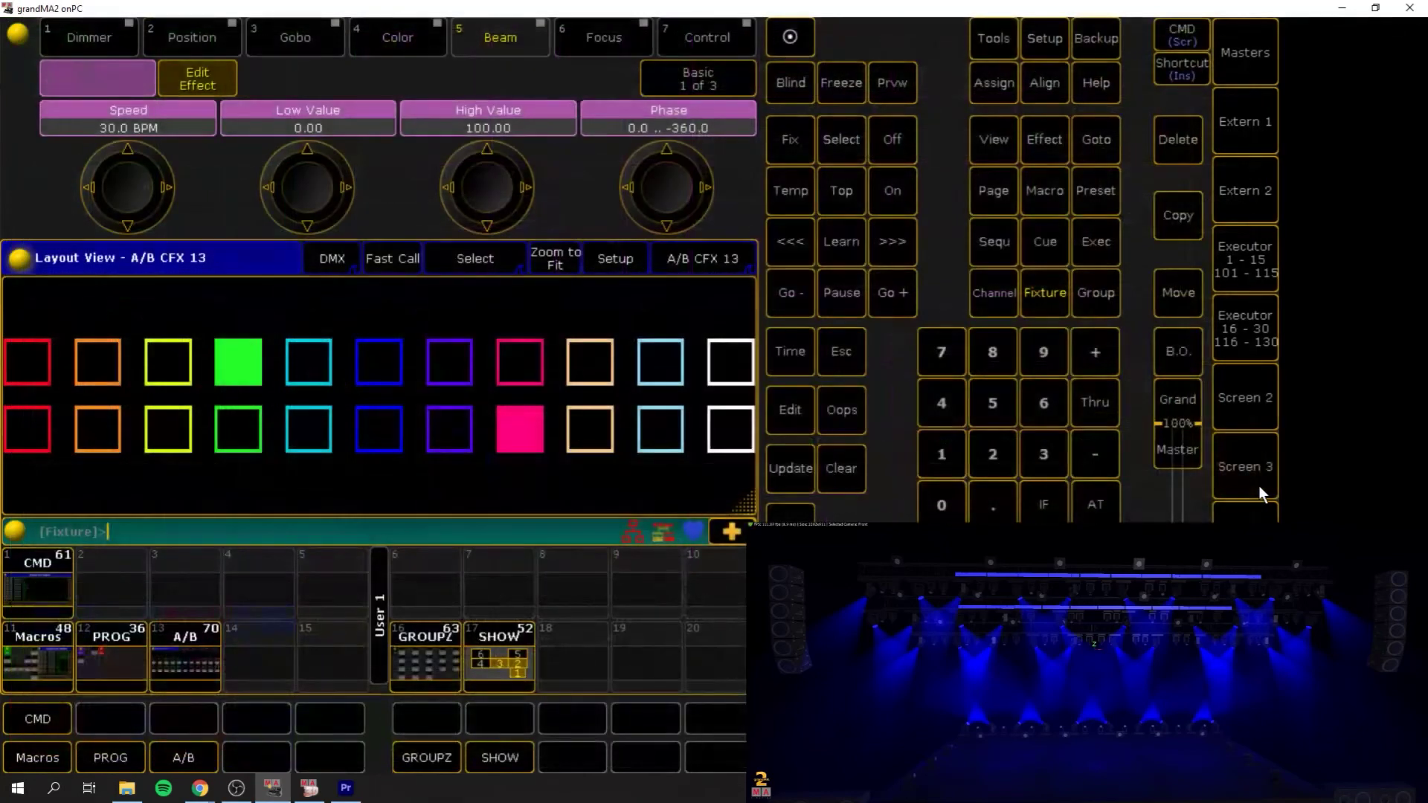
left_click(1245, 467)
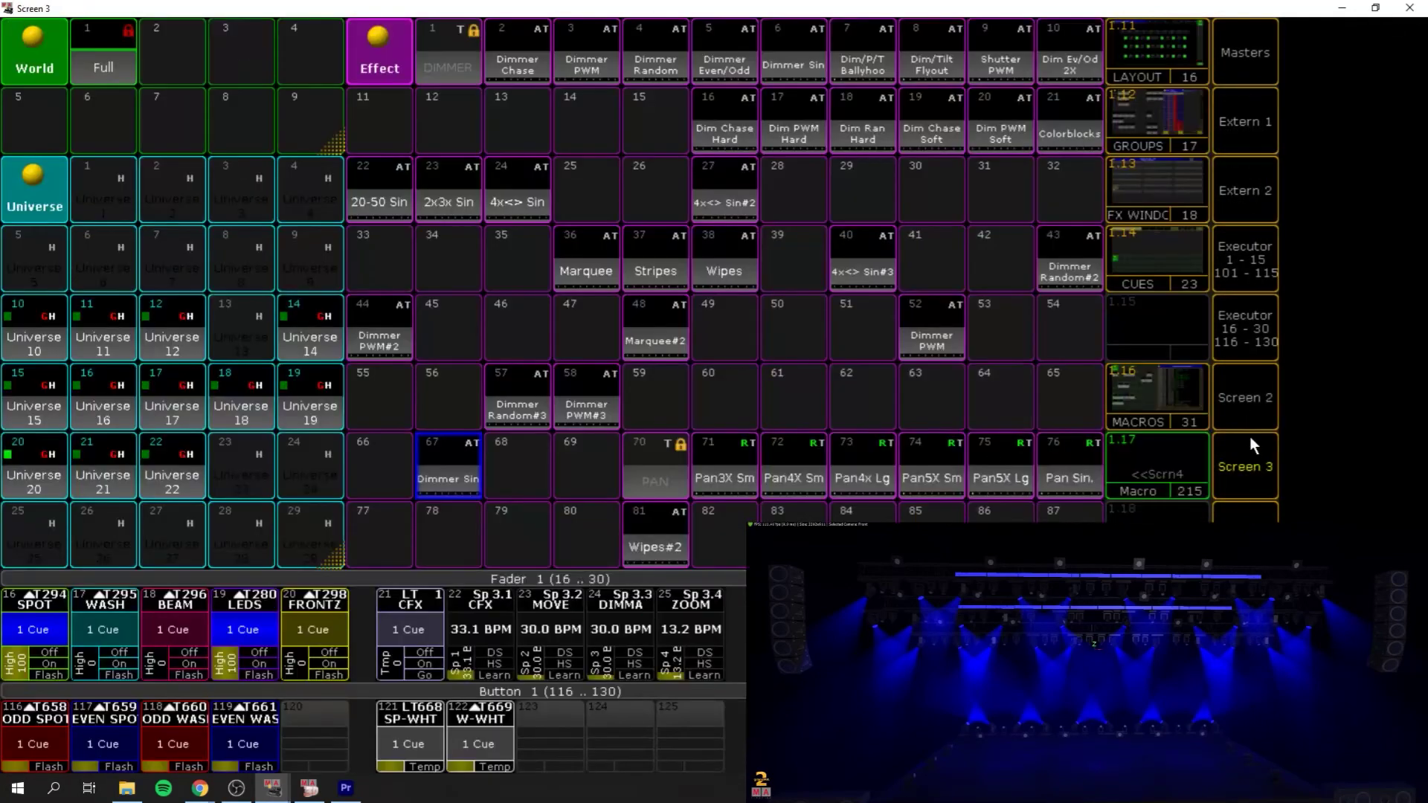
left_click(1158, 176)
left_click(23, 307)
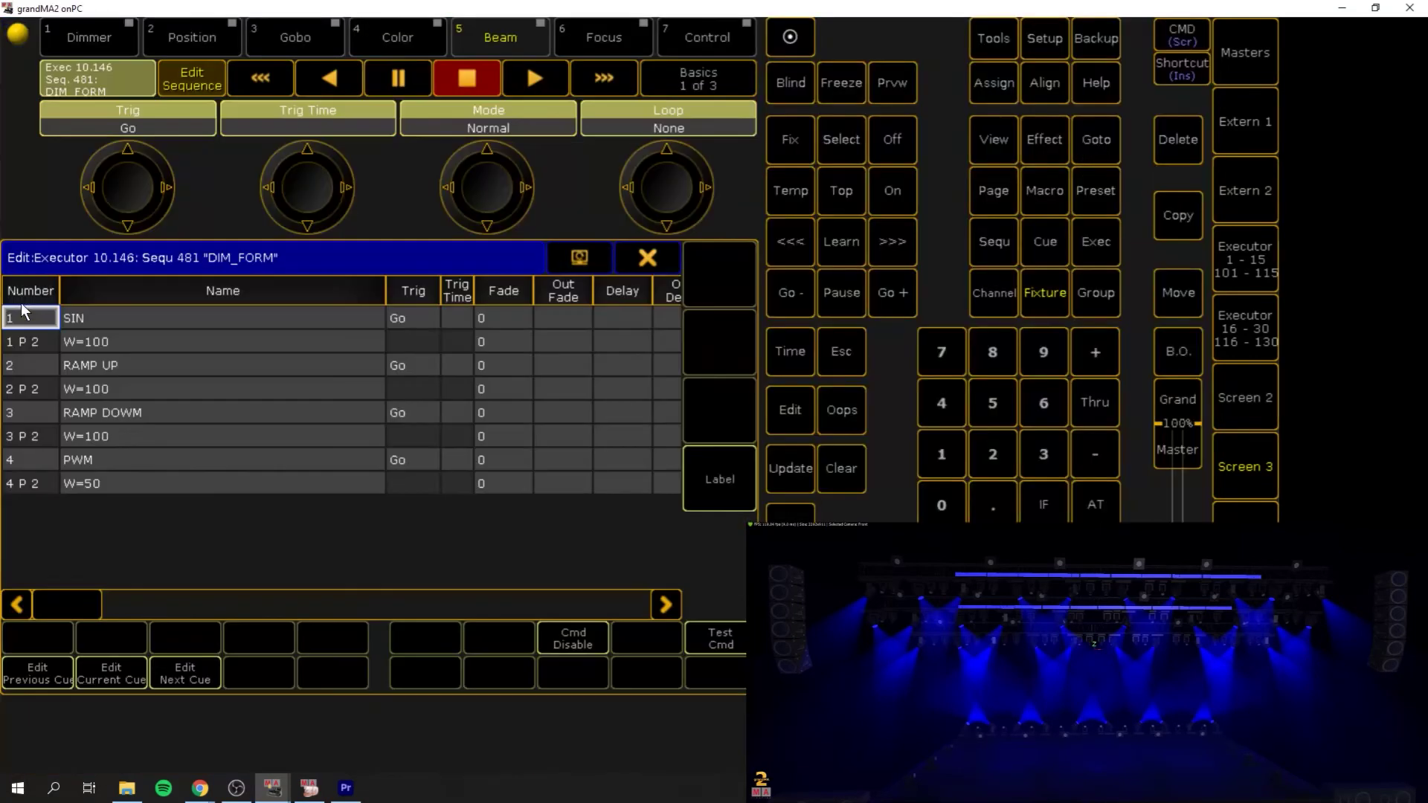
left_click_drag(85, 605, 193, 616)
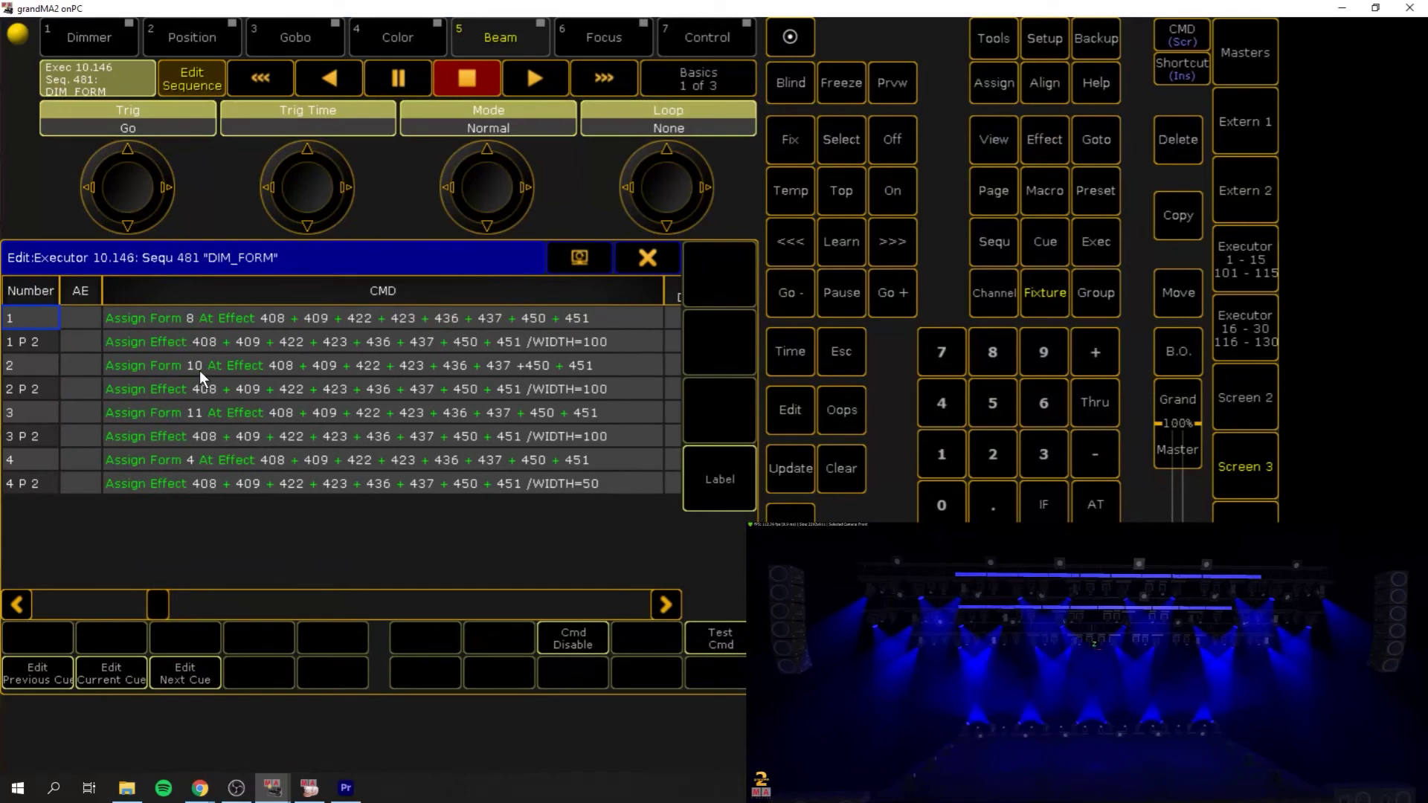
left_click_drag(157, 600, 45, 626)
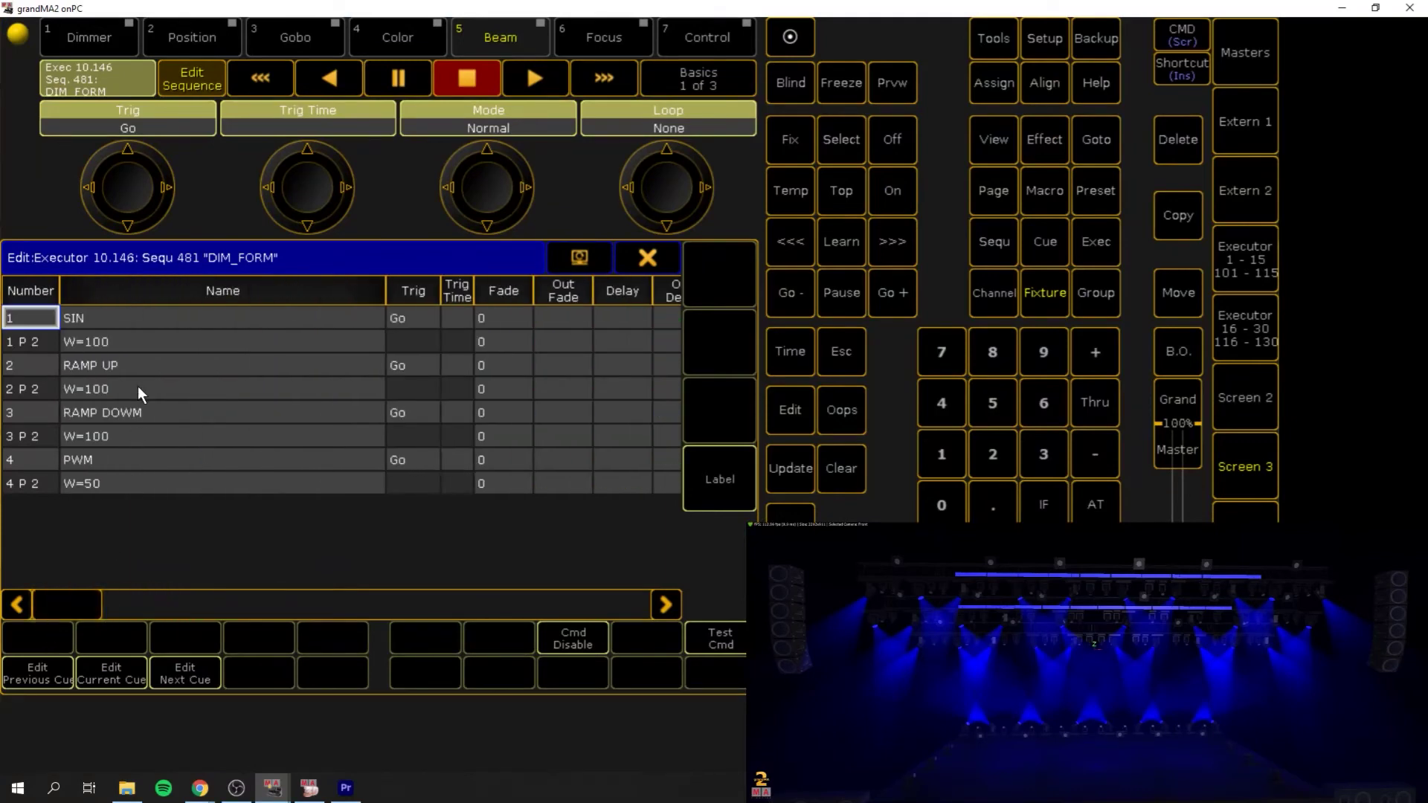
left_click(649, 257)
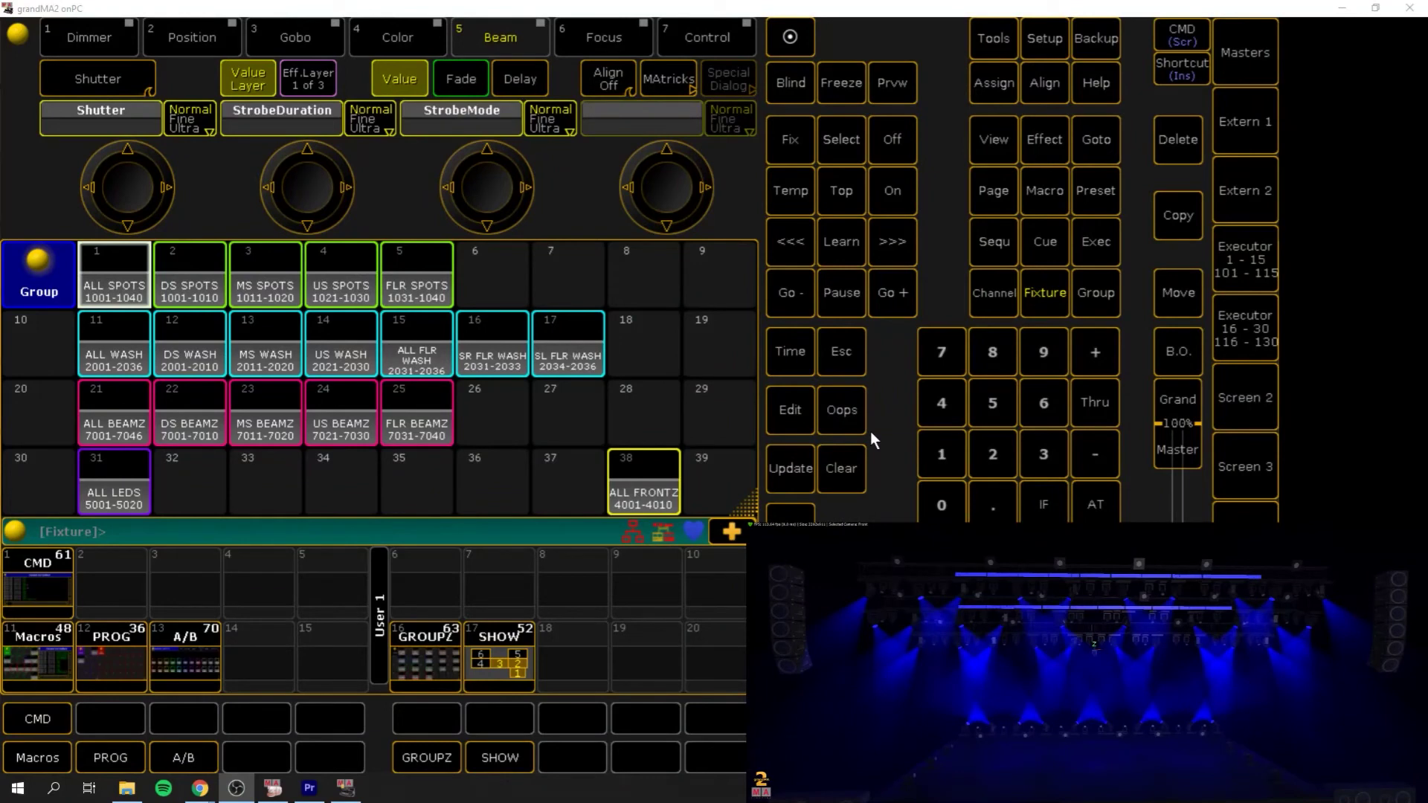
- Check the clone layer's fixtures in the Patch & Fixture Schedule and exit the setup
left_click(1044, 41)
left_click(102, 336)
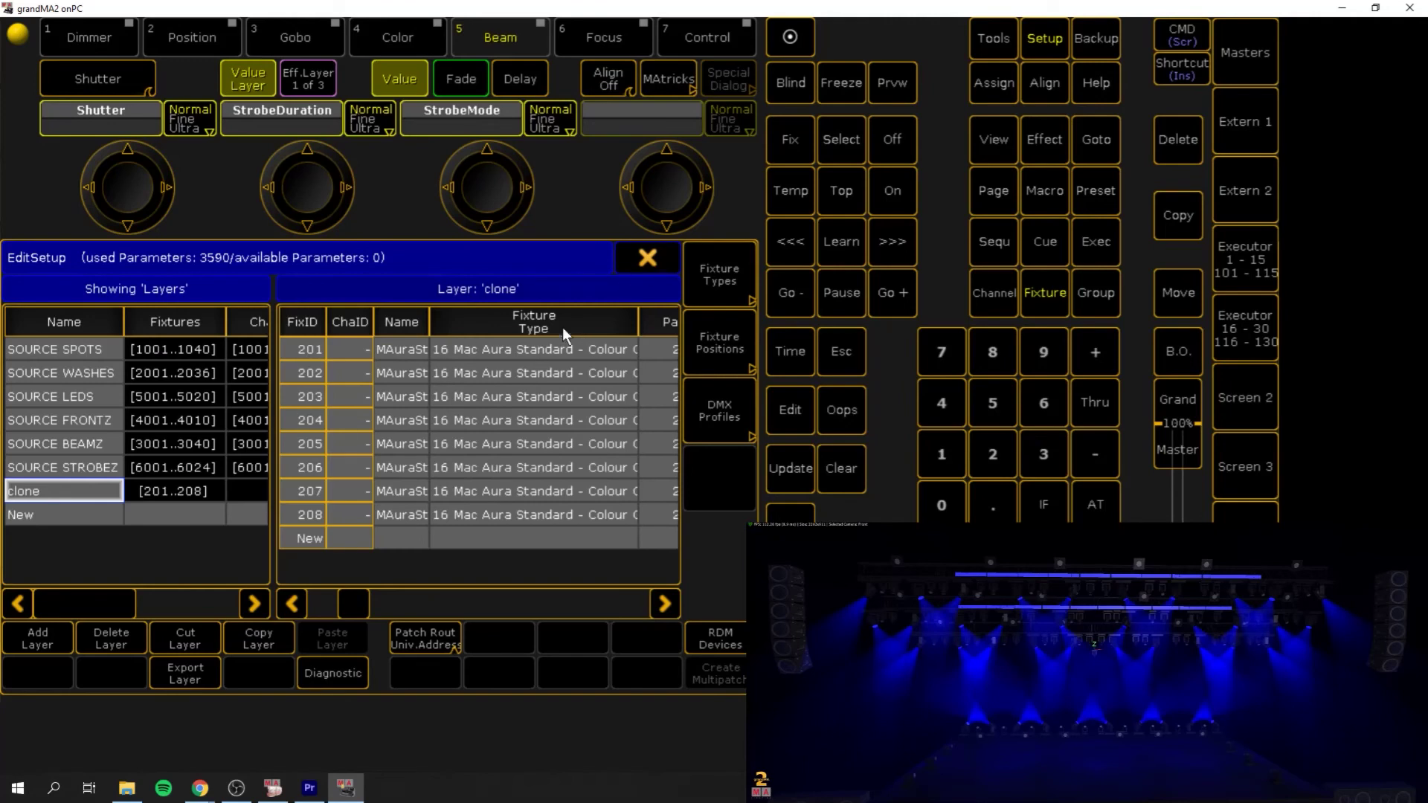
left_click(646, 258)
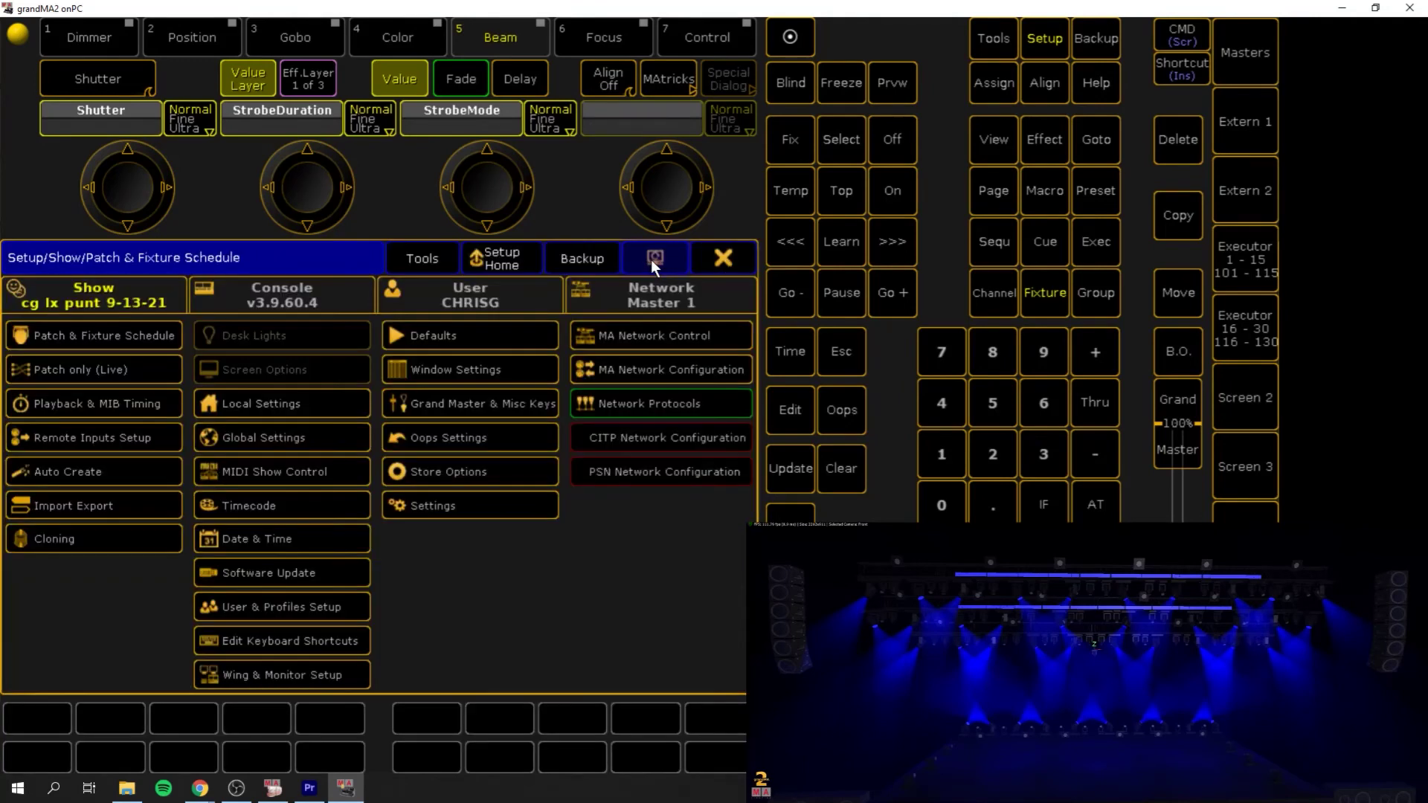
left_click(750, 258)
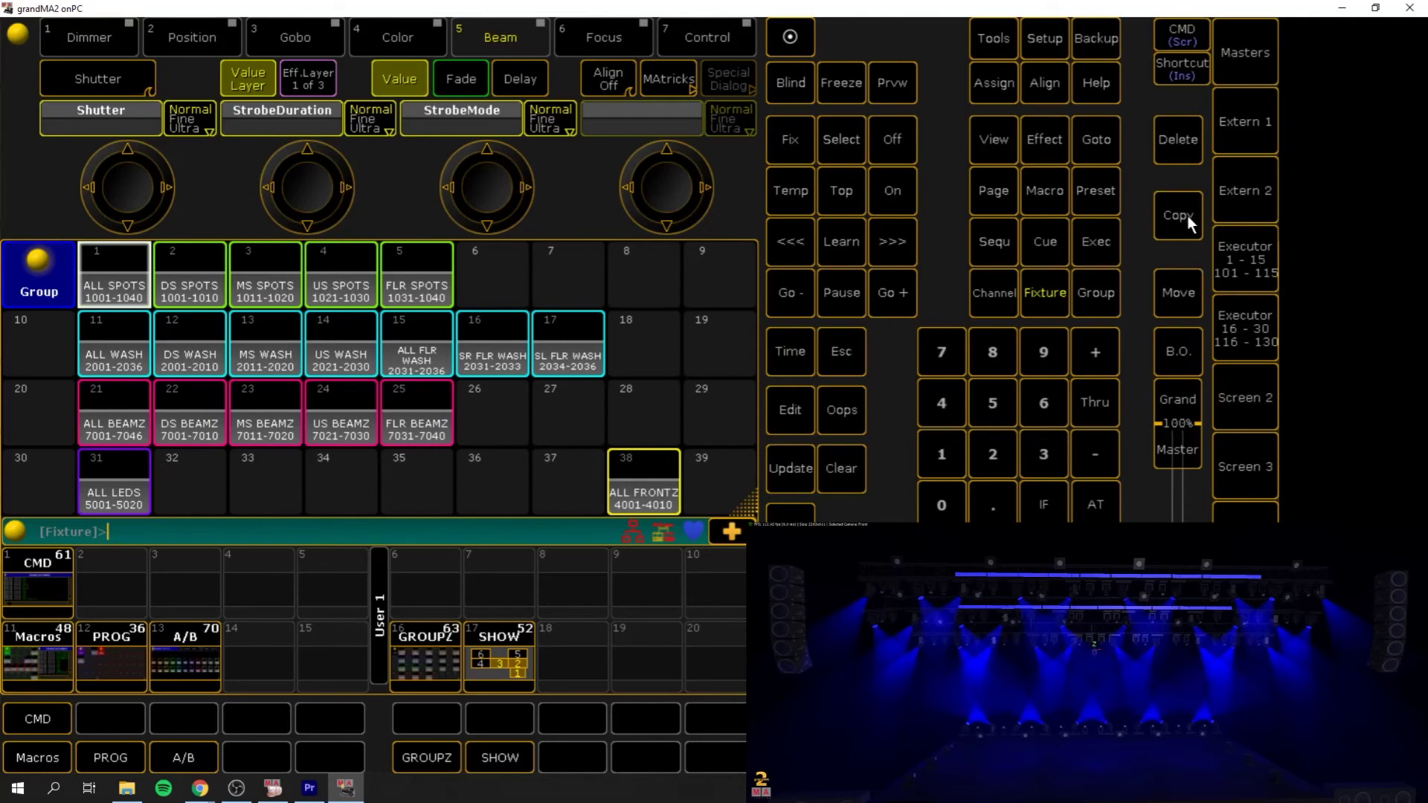
- Begin a Clone command with fixtures 2002 Thru 2009 as the source
left_click(1181, 220)
left_click(1047, 295)
left_click(990, 452)
left_click(943, 501)
left_click(943, 501)
left_click(994, 457)
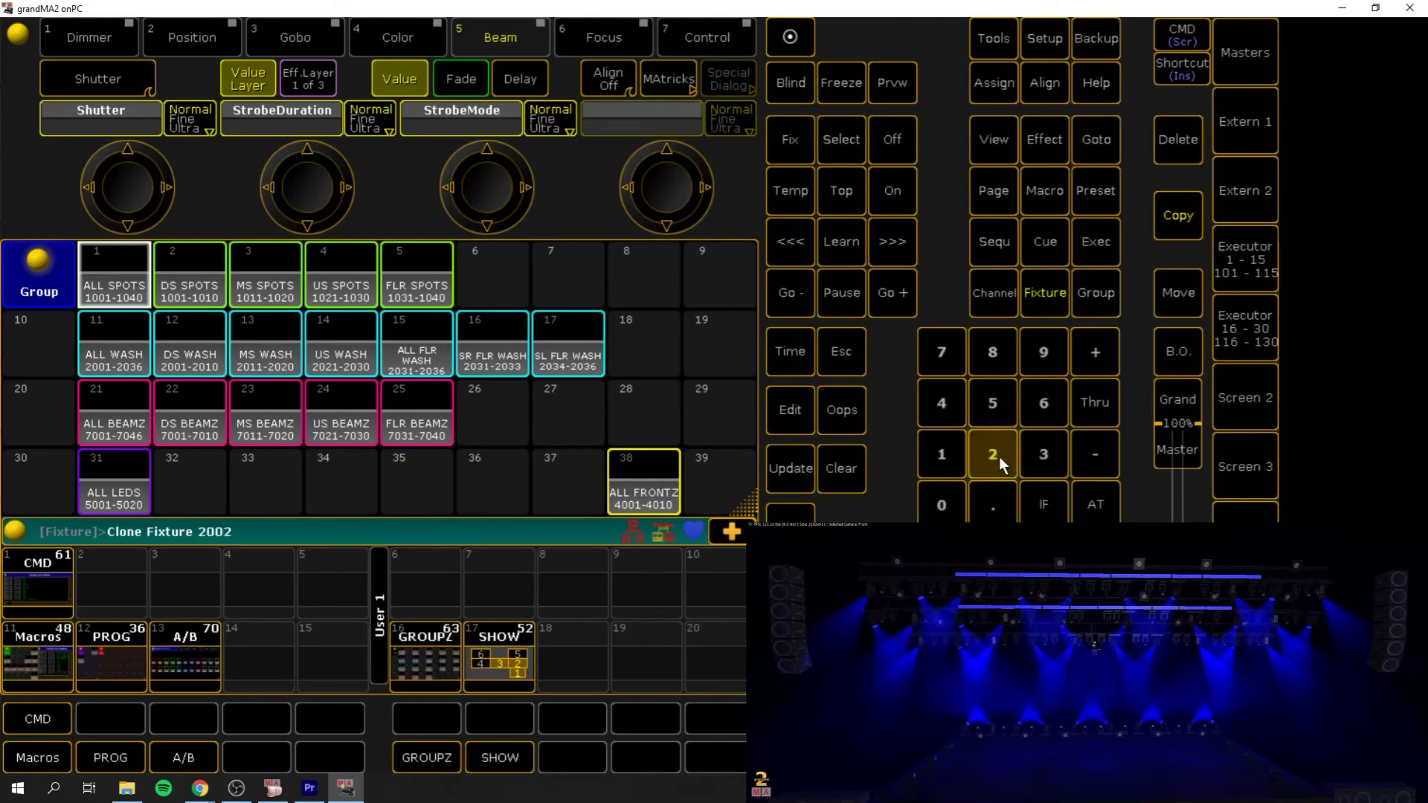
left_click(1094, 401)
left_click(996, 452)
left_click(941, 494)
left_click(941, 494)
left_click(1048, 351)
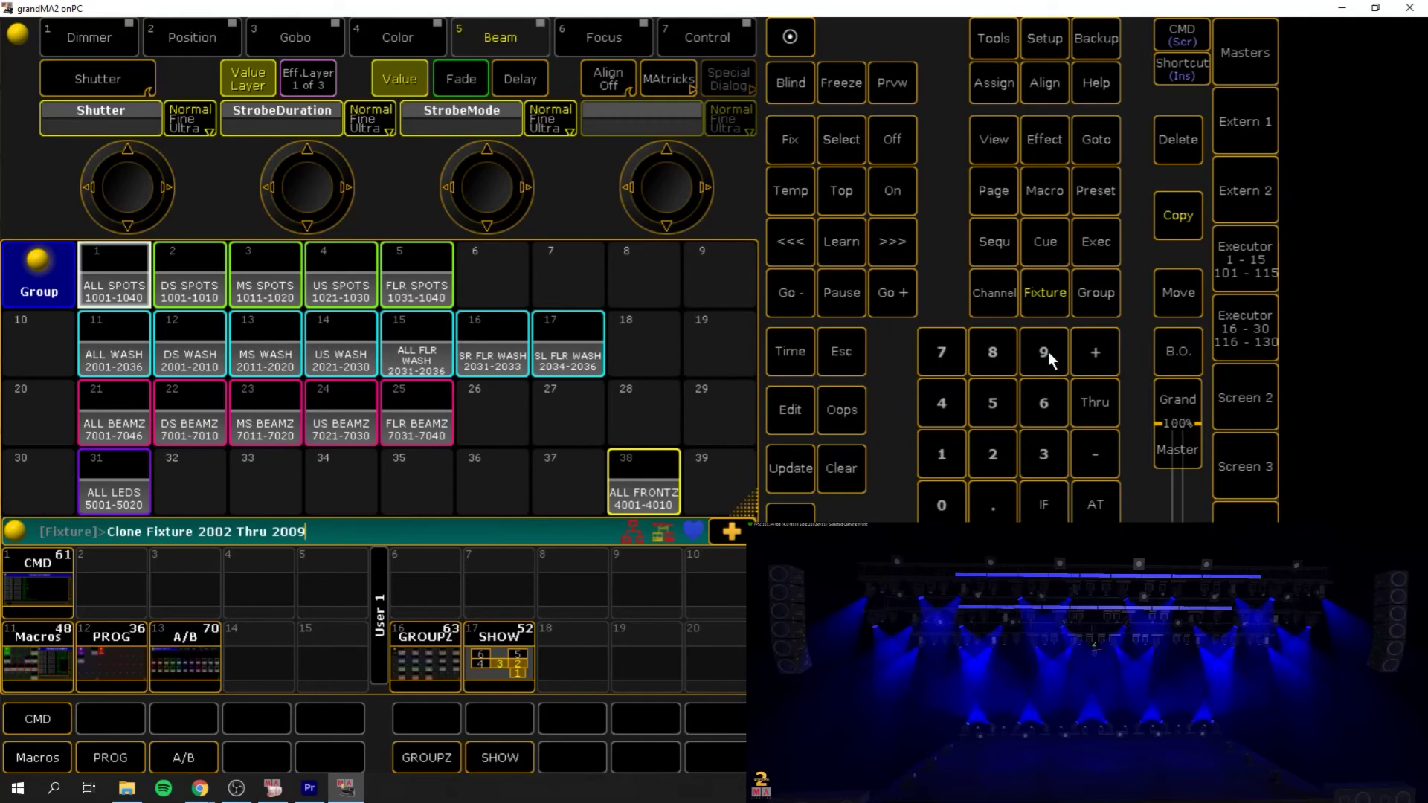
- Complete the Clone command with fixtures 201 Thru 208 as the destination and execute it
left_click(1094, 507)
left_click(1046, 289)
left_click(992, 454)
left_click(952, 506)
left_click(960, 455)
left_click(1082, 410)
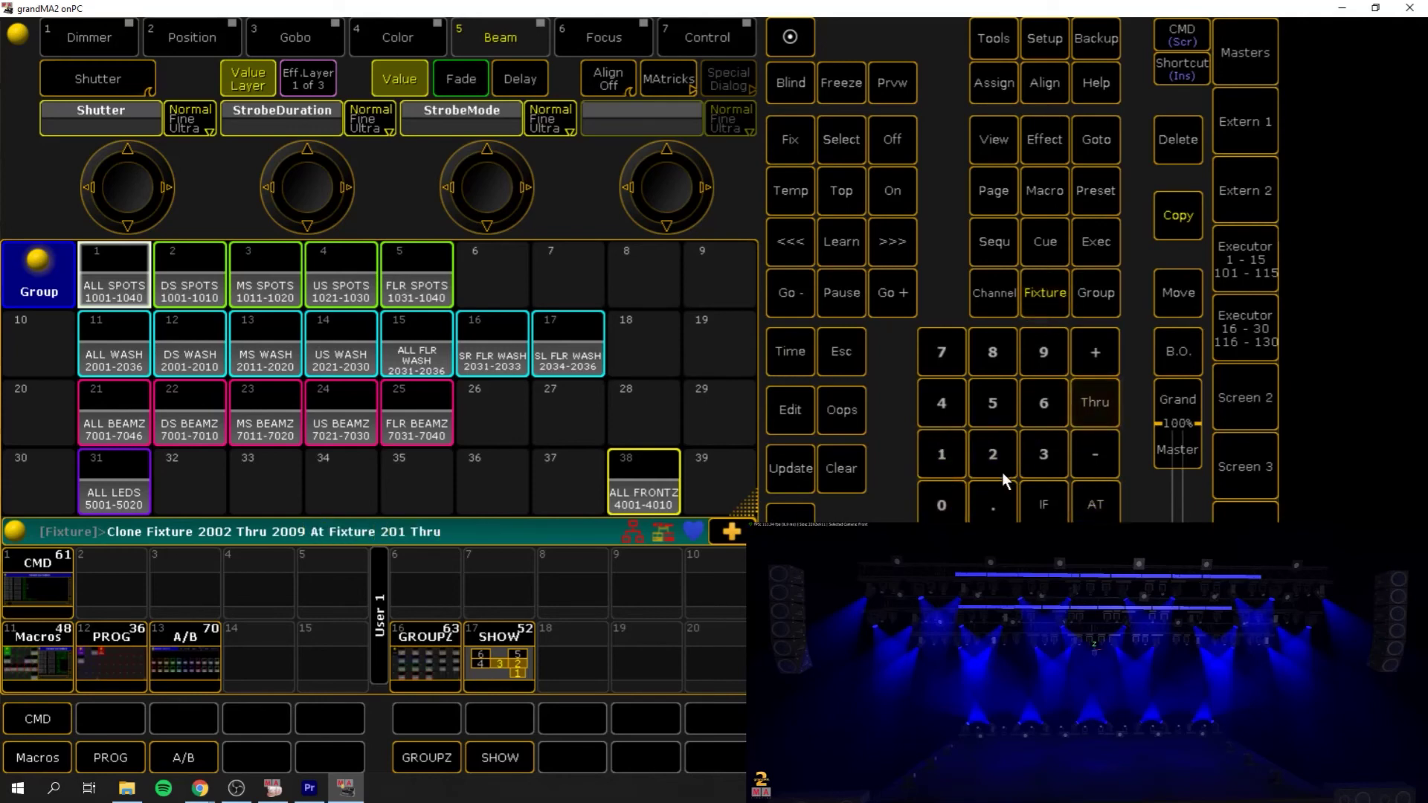
left_click(998, 465)
left_click(950, 493)
left_click(998, 354)
key("Return")
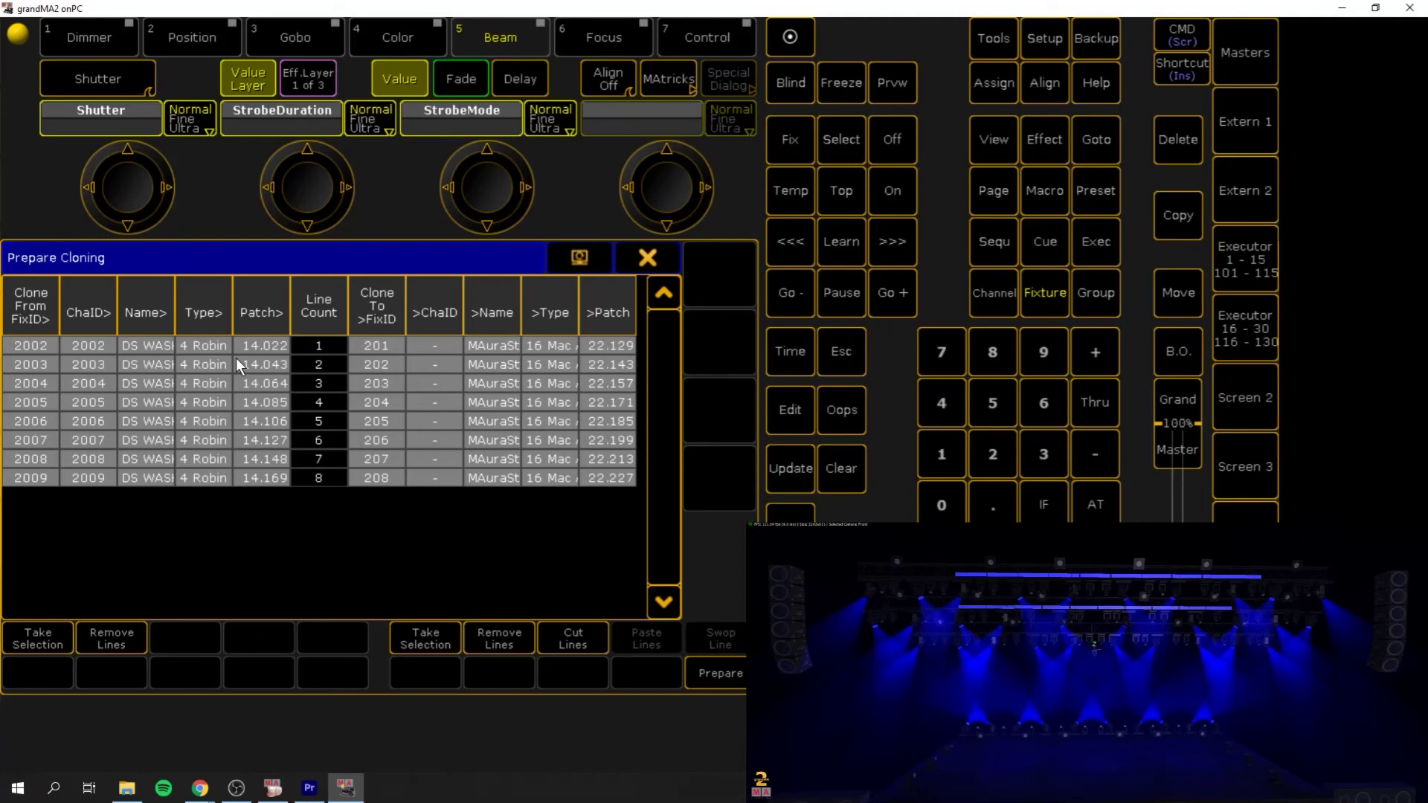
- Prepare the cloning and clone into all sequences, presets, worlds and effects, with groups and layouts set to none
left_click(703, 673)
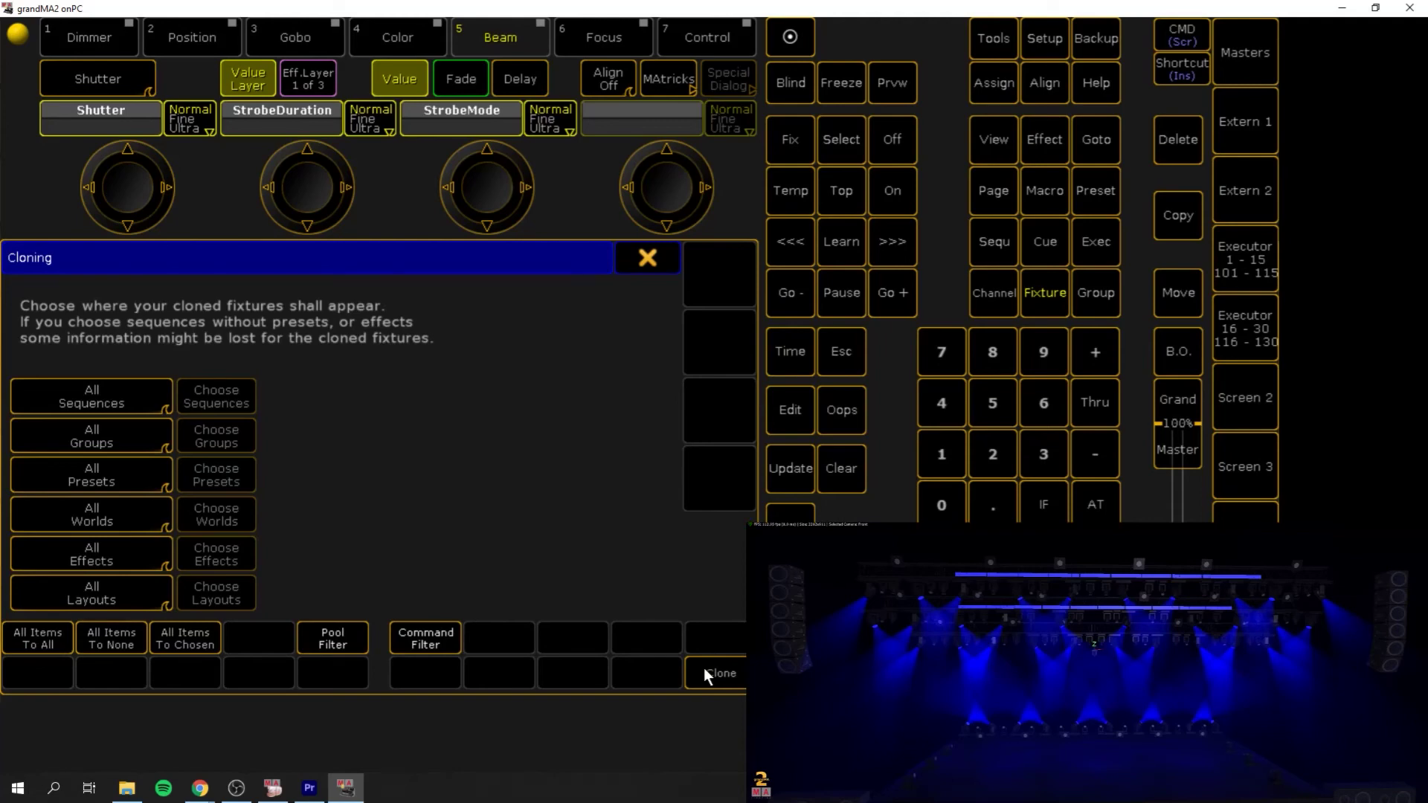
left_click(133, 596)
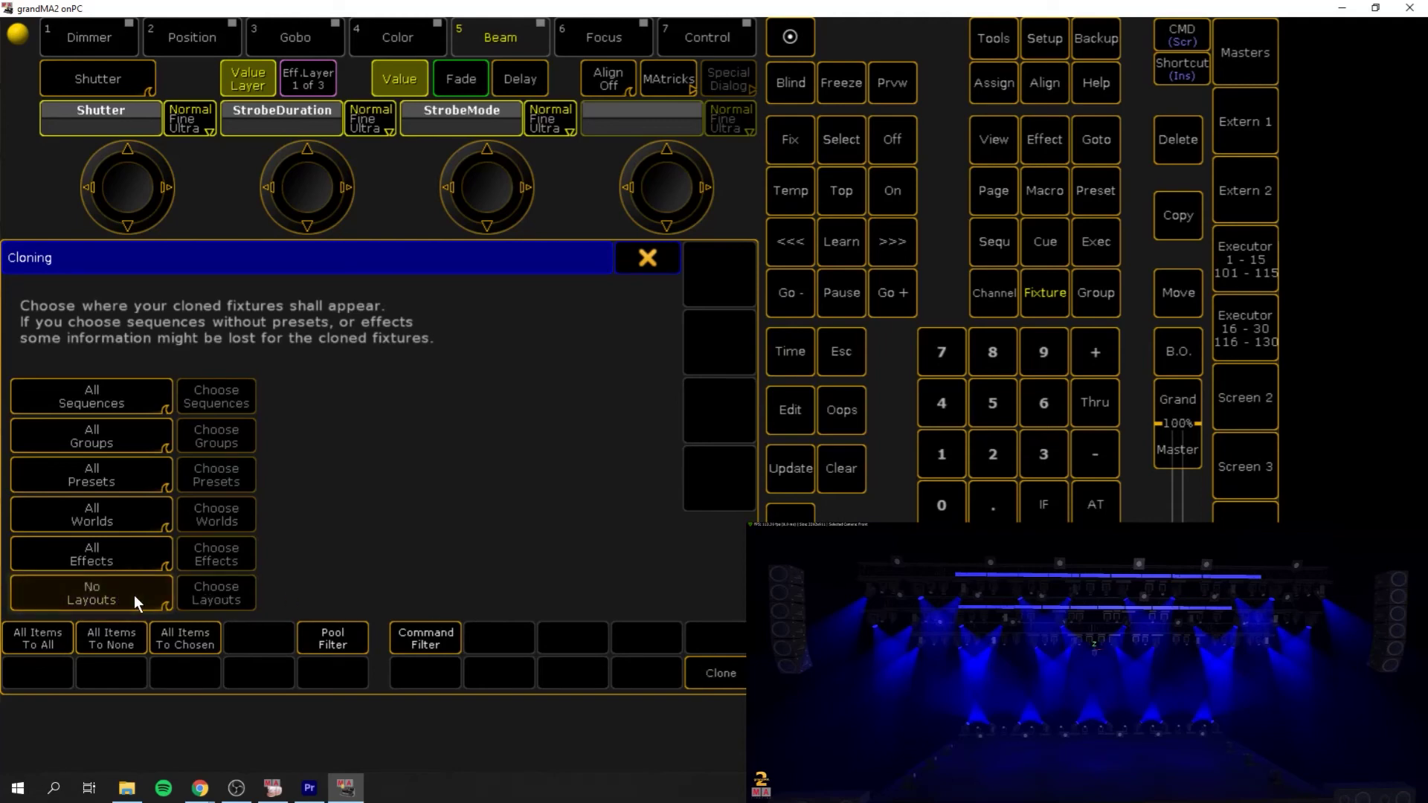
left_click(130, 436)
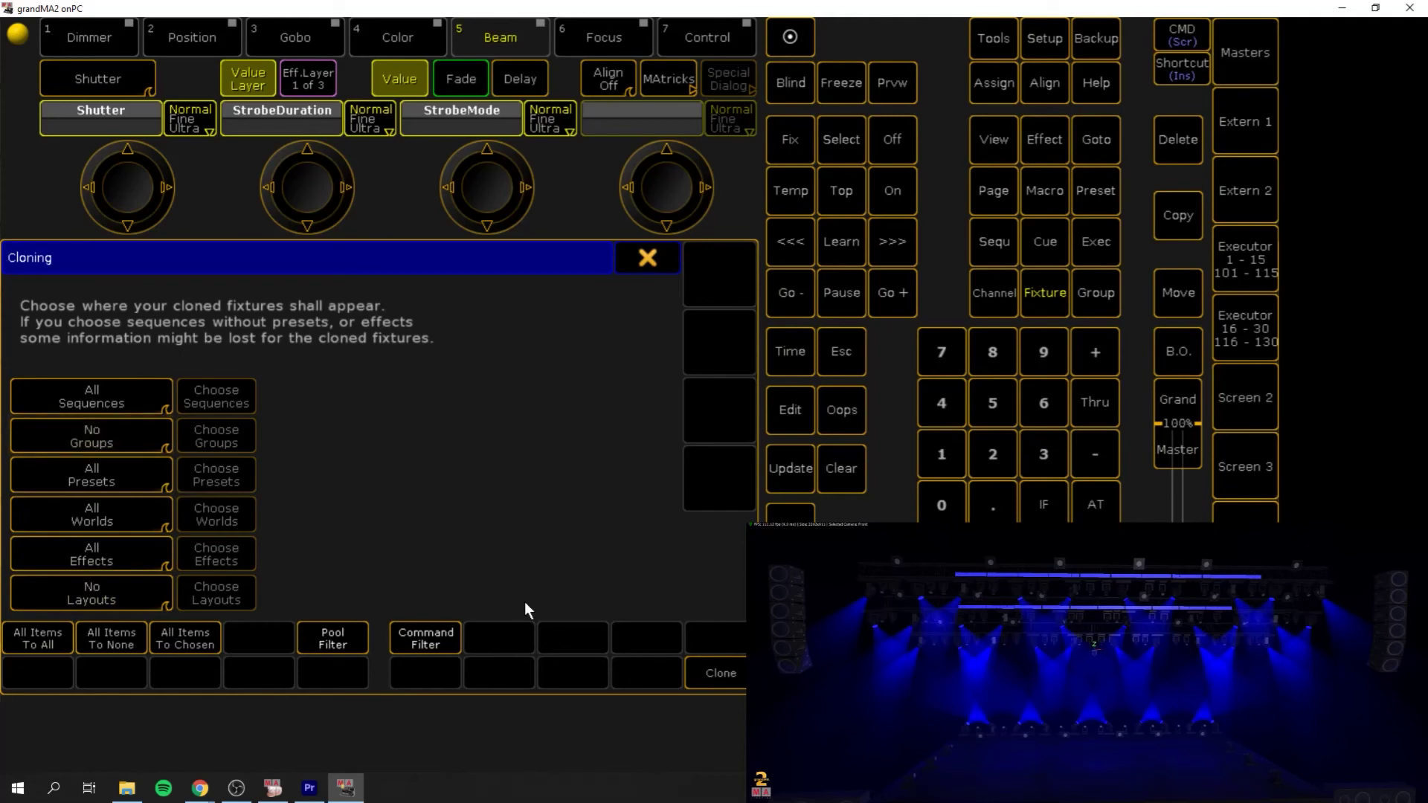
left_click(716, 675)
left_click(411, 499)
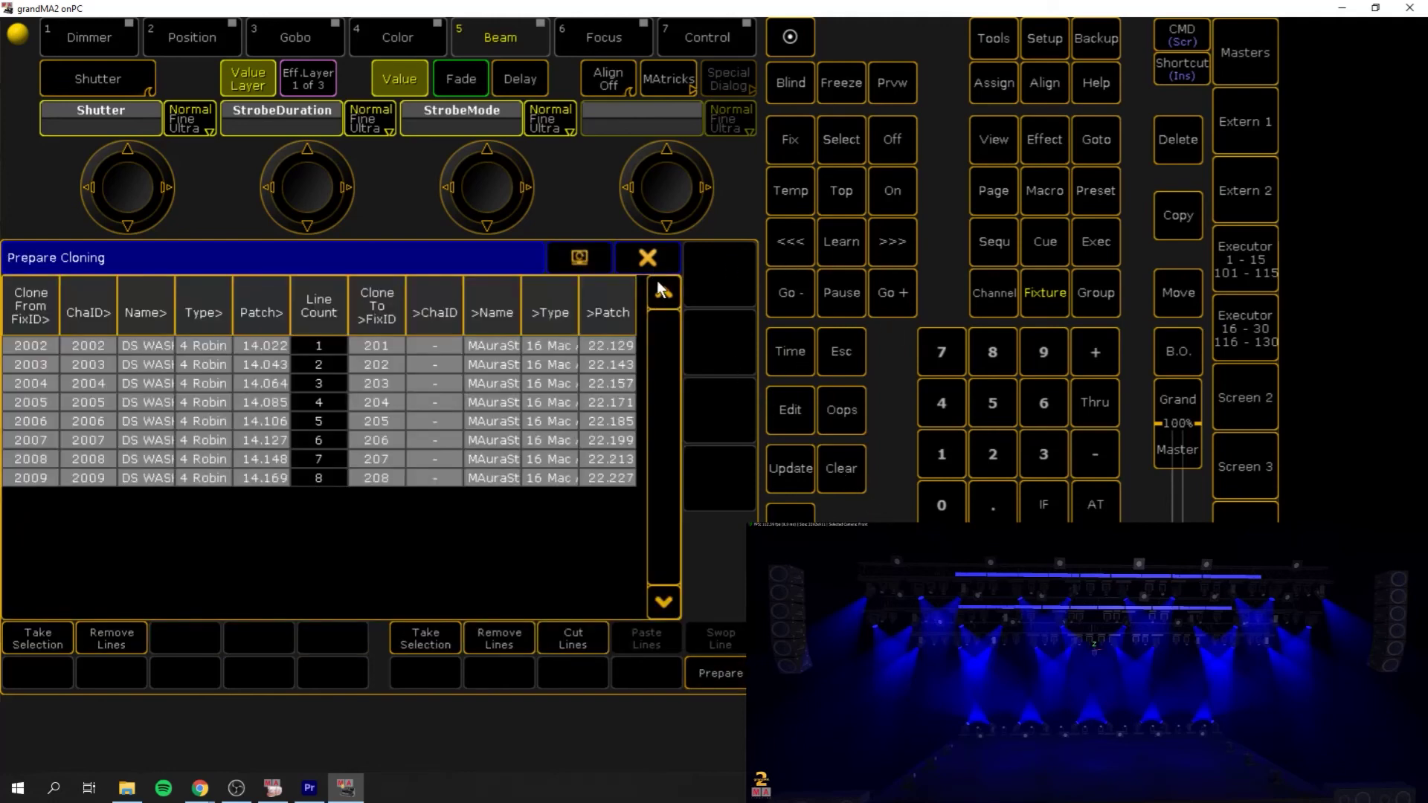
- Close the Prepare Cloning window and bring up the LAYOUT view on Screen 2
left_click(647, 258)
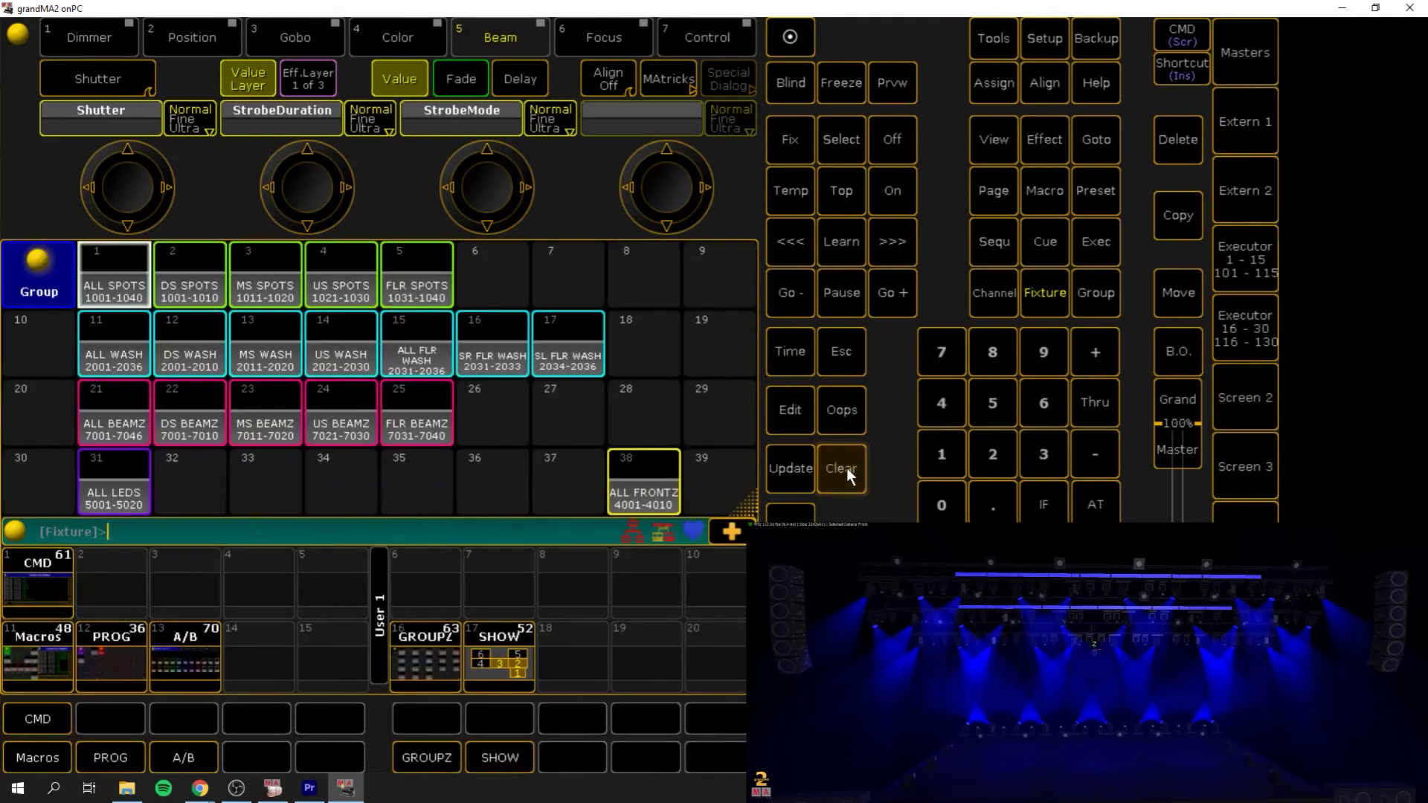
left_click(1250, 266)
left_click(1251, 267)
left_click(1259, 398)
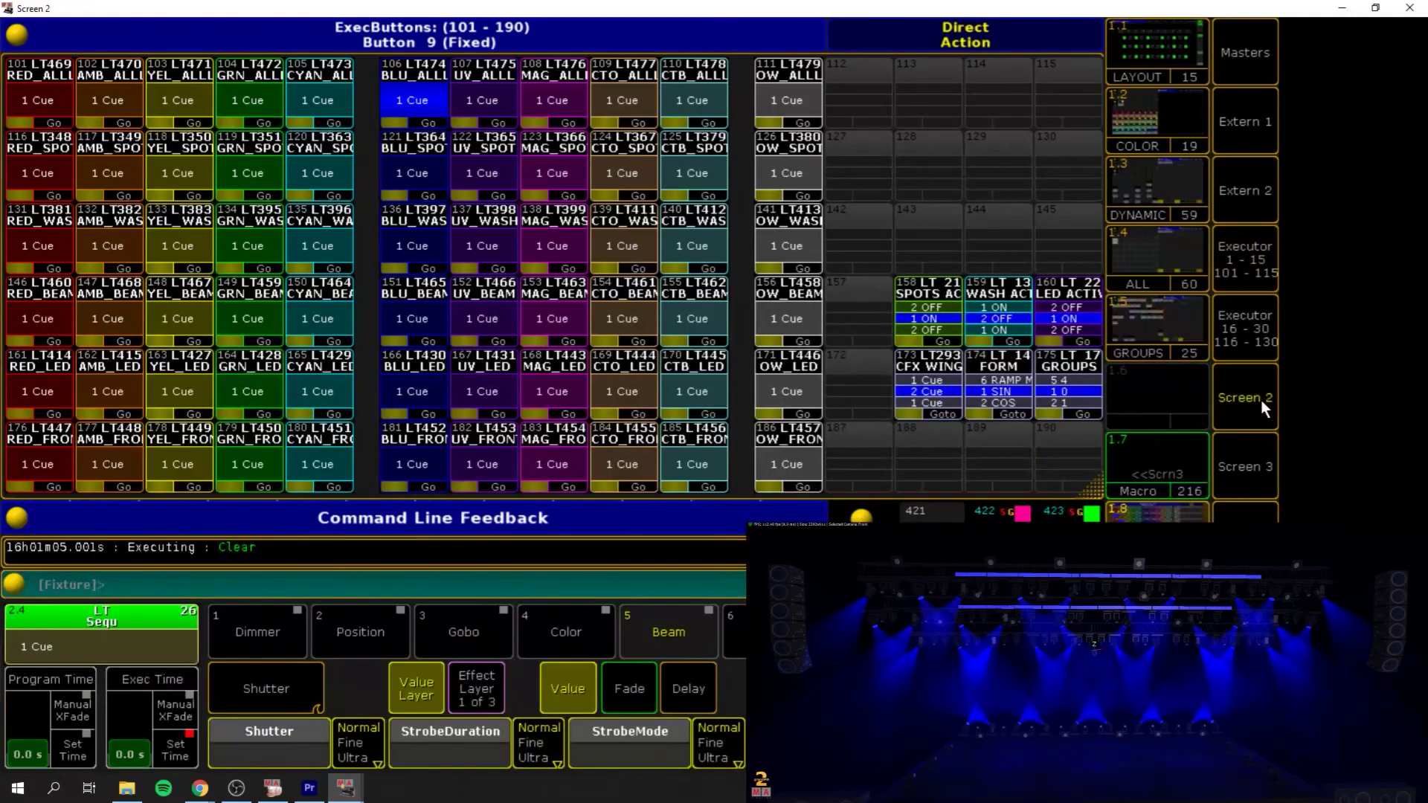
left_click(1144, 81)
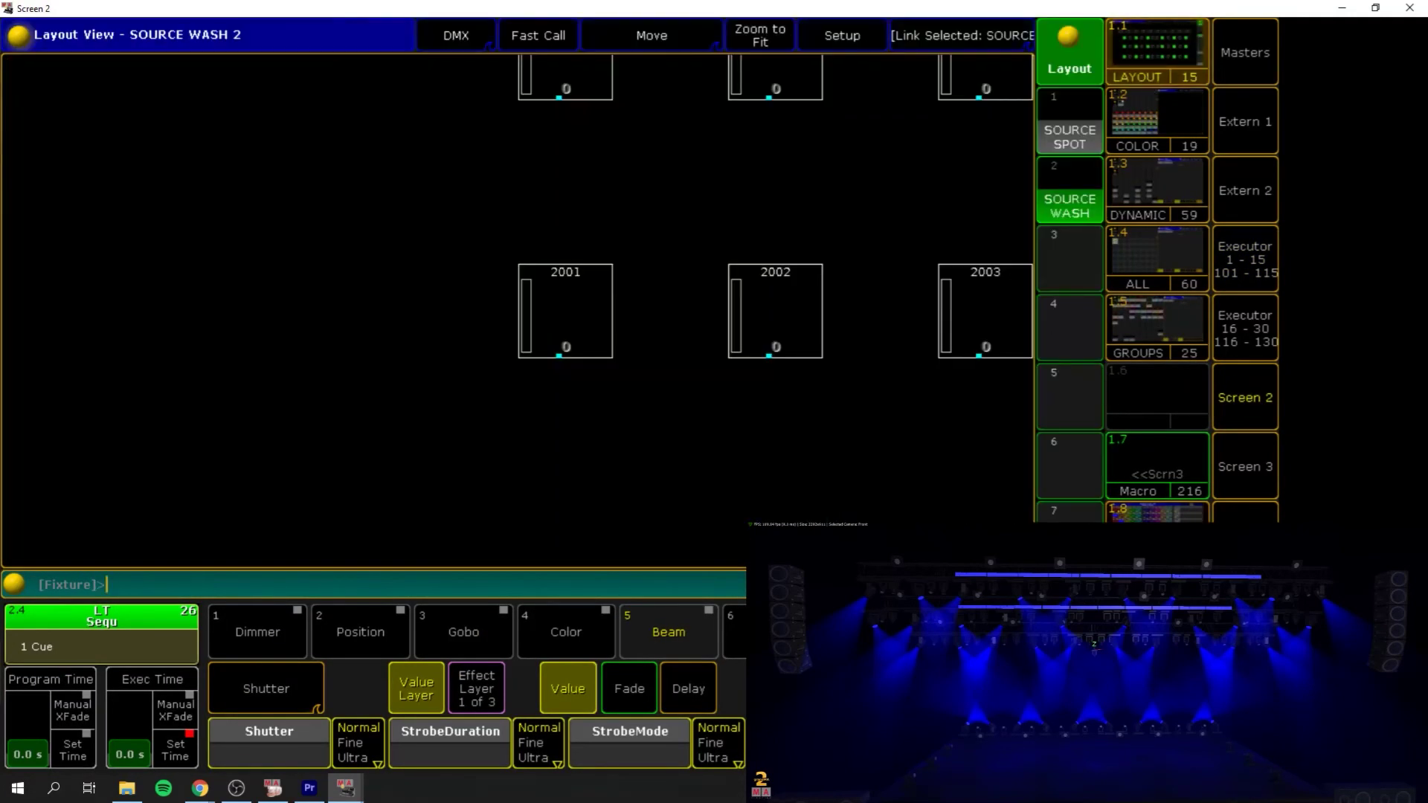
- Select fixtures 201 Thru 208 and store them as a new layout in pool slot 4
type("Fixture 201")
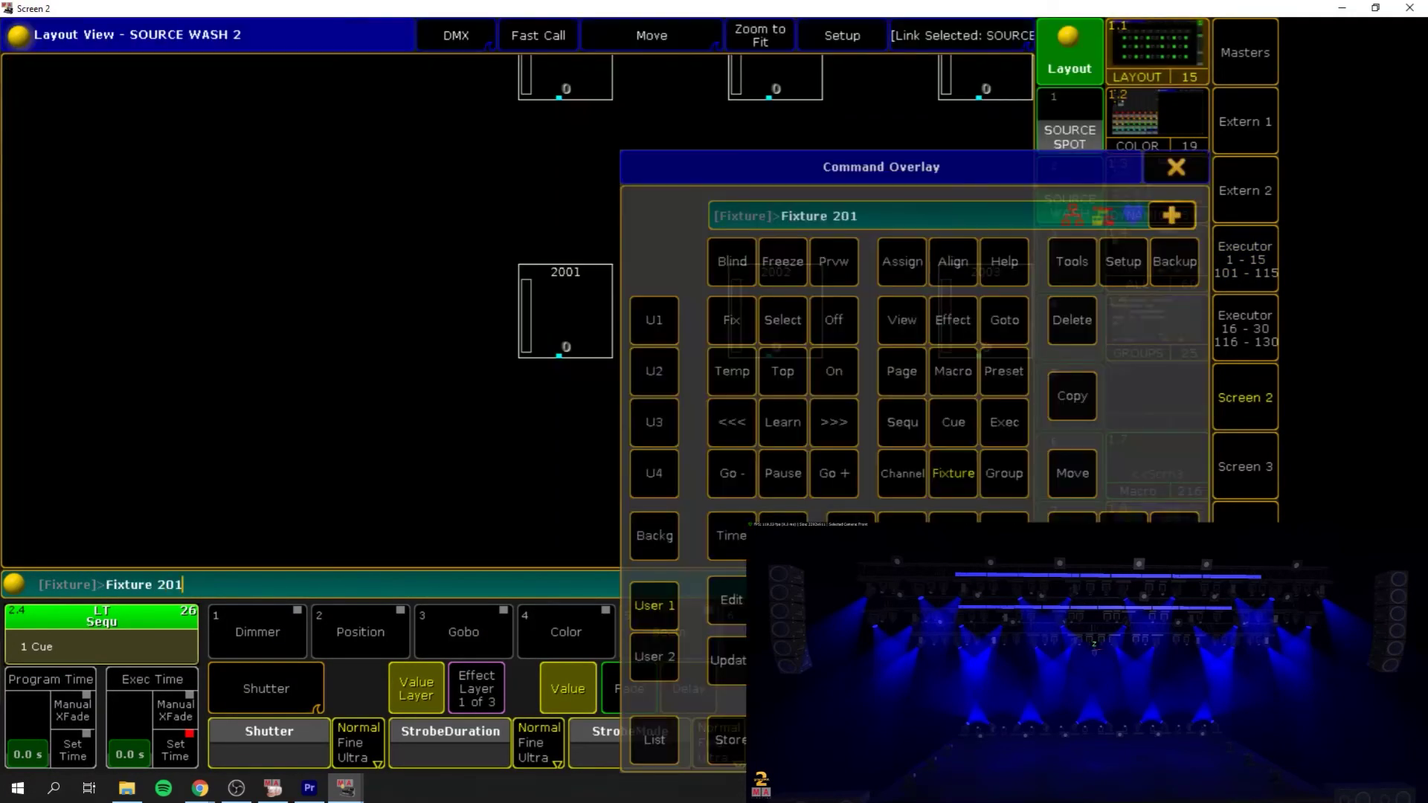
type(" Thru 208")
key("Return")
type("Store")
left_click_drag(987, 182, 455, 177)
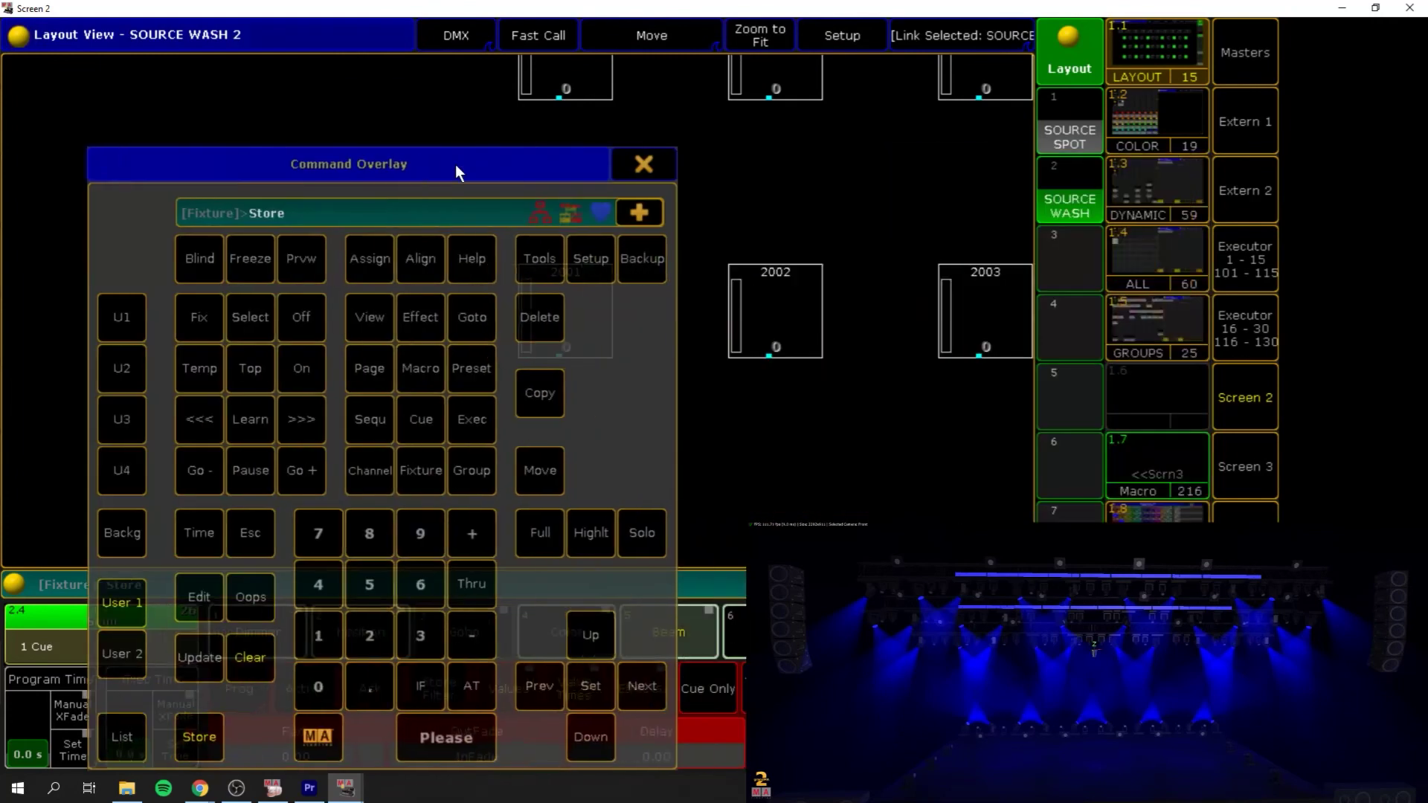
left_click(1082, 346)
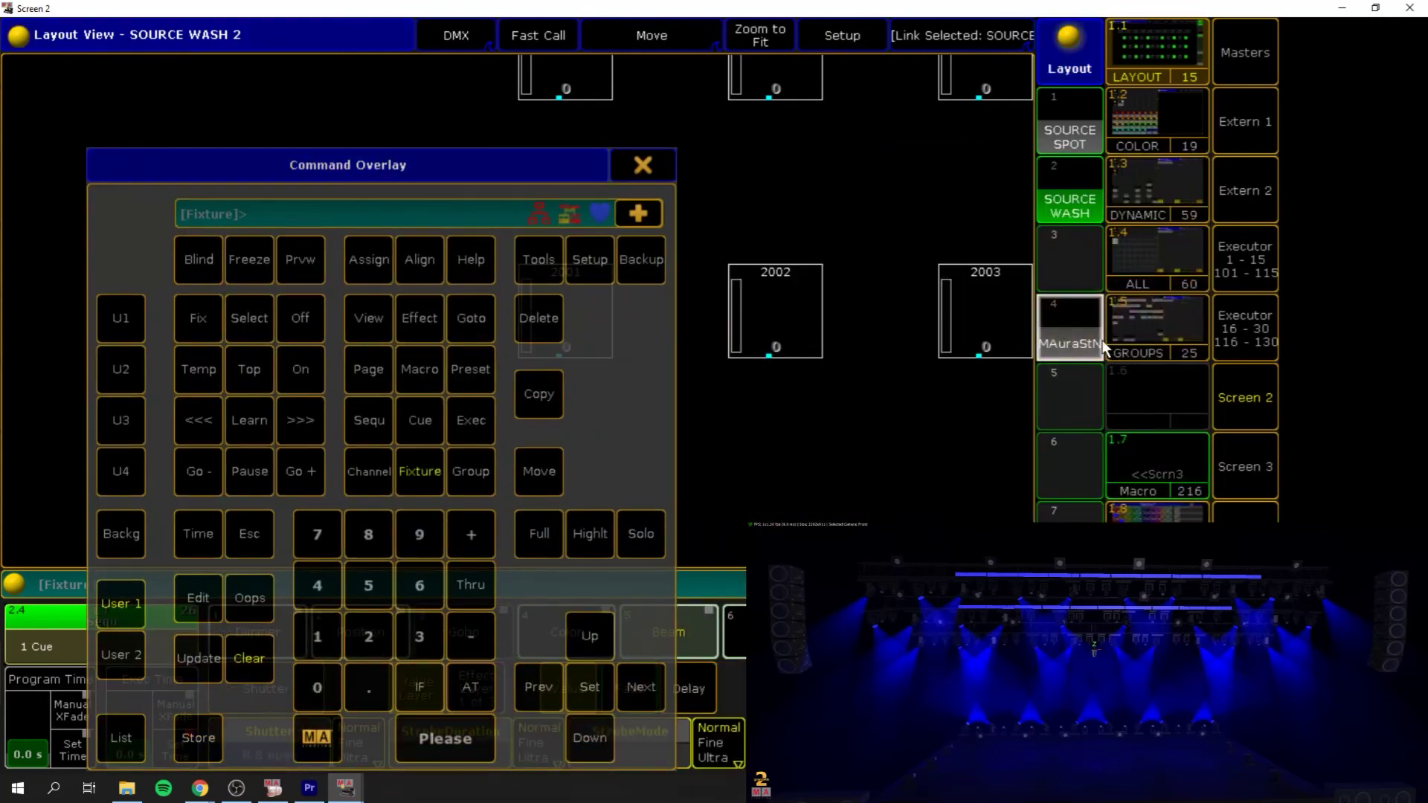
- Open layout 4, dismiss the command overlay and zoom the layout to fit all its fixtures
left_click(1077, 350)
left_click(643, 165)
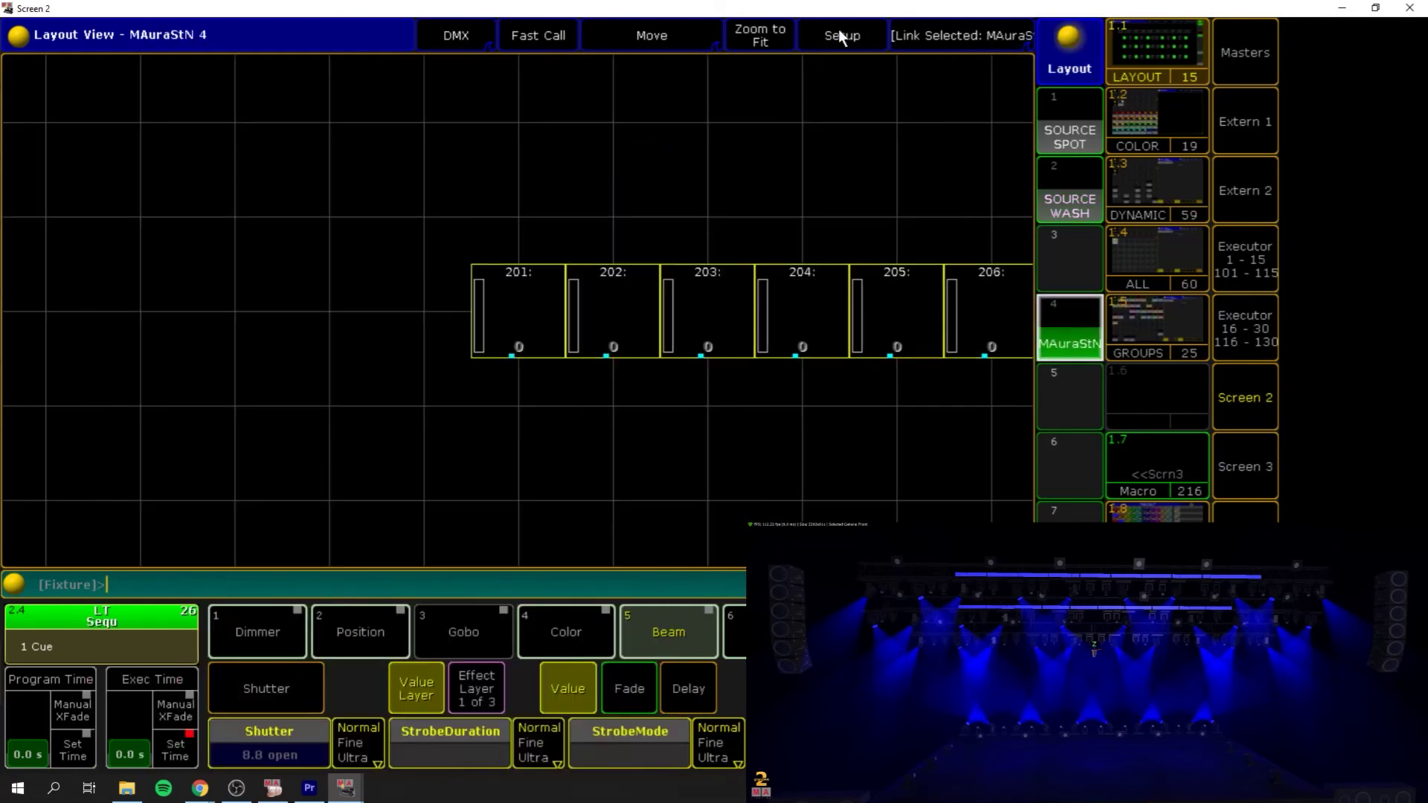
left_click(833, 36)
left_click(807, 36)
left_click(759, 35)
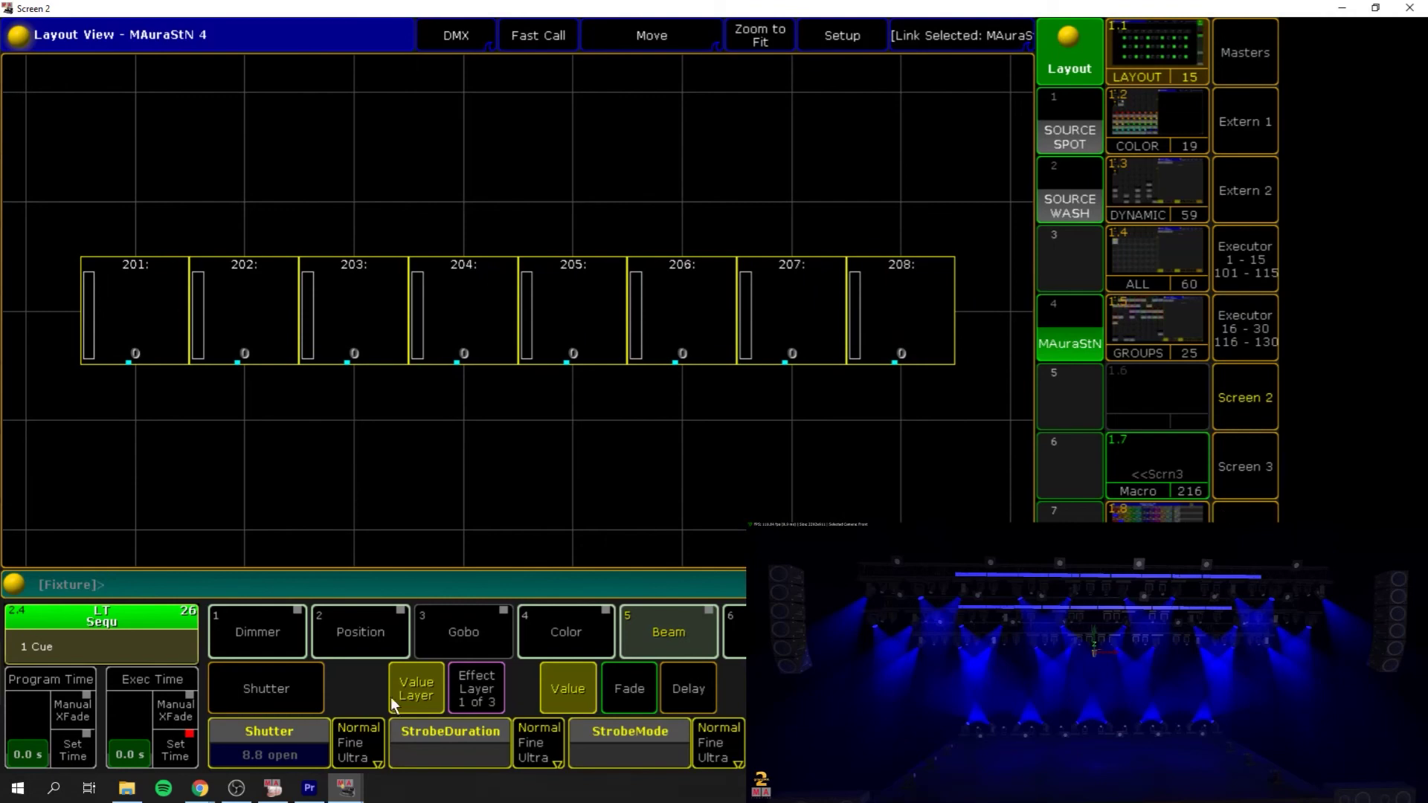
- Lower the SPOT executor fader to 0% and raise the WASH executor fader to 100%
left_click(1242, 325)
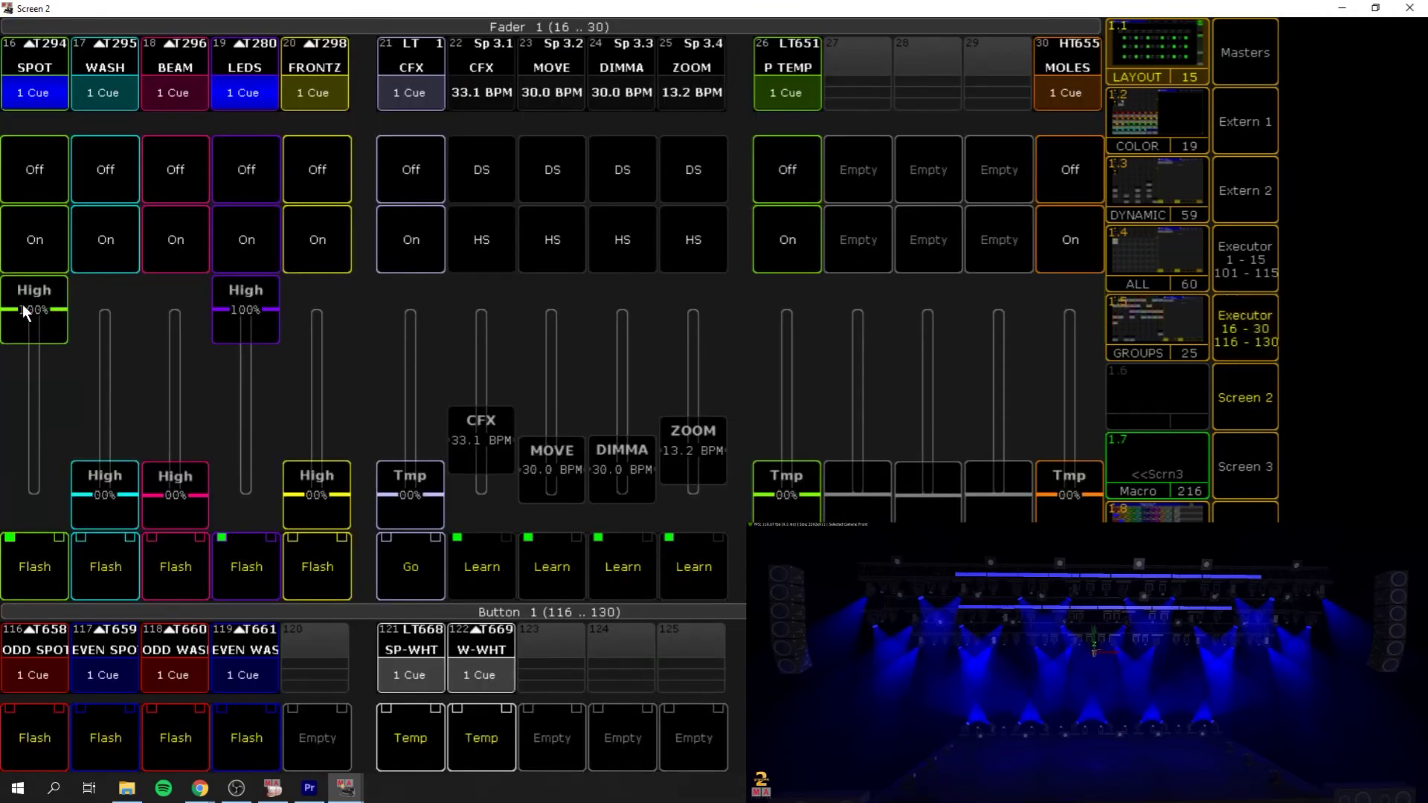
left_click_drag(26, 310, 17, 494)
left_click_drag(112, 480, 104, 290)
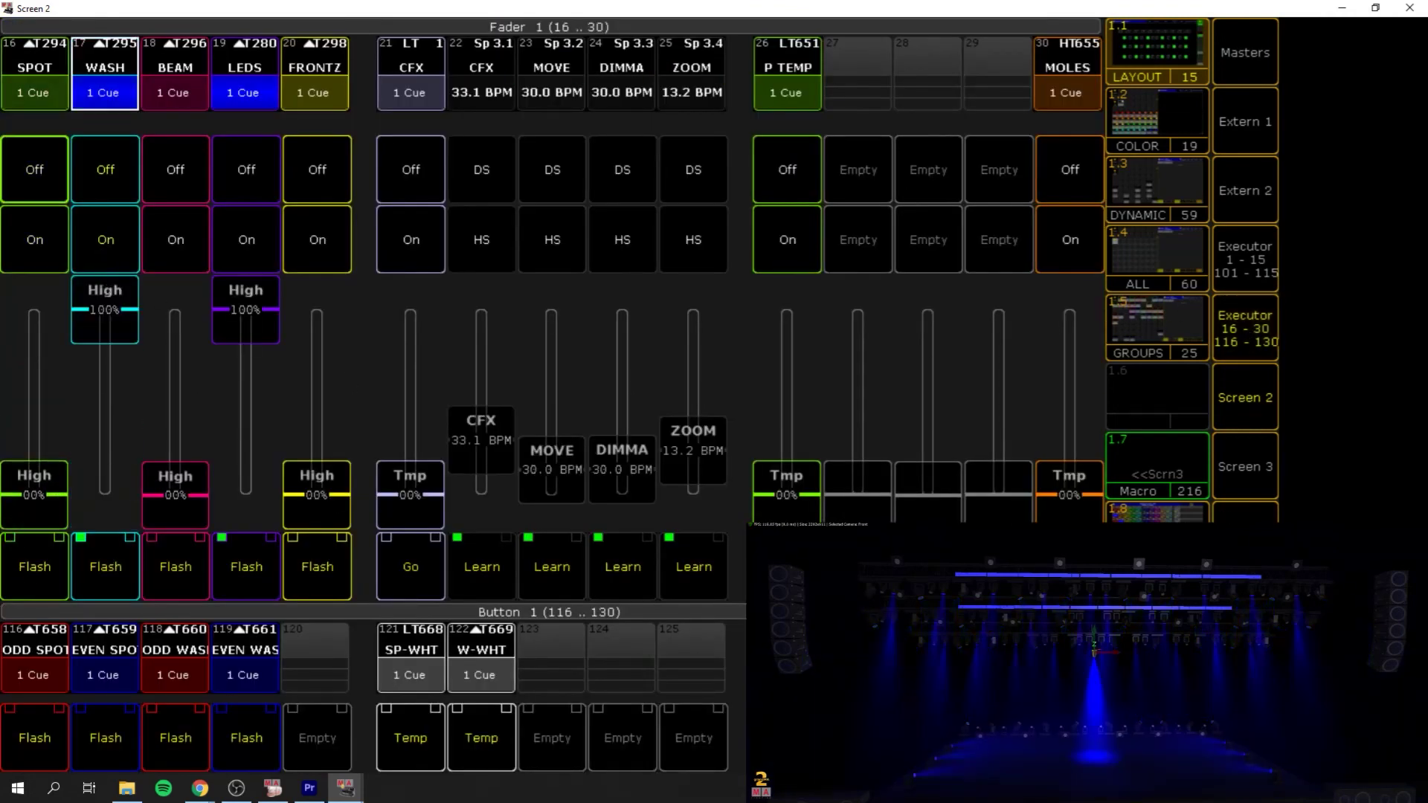
- Run the red wash color executor 131 and check the cloned fixtures in the layout view
left_click(1242, 338)
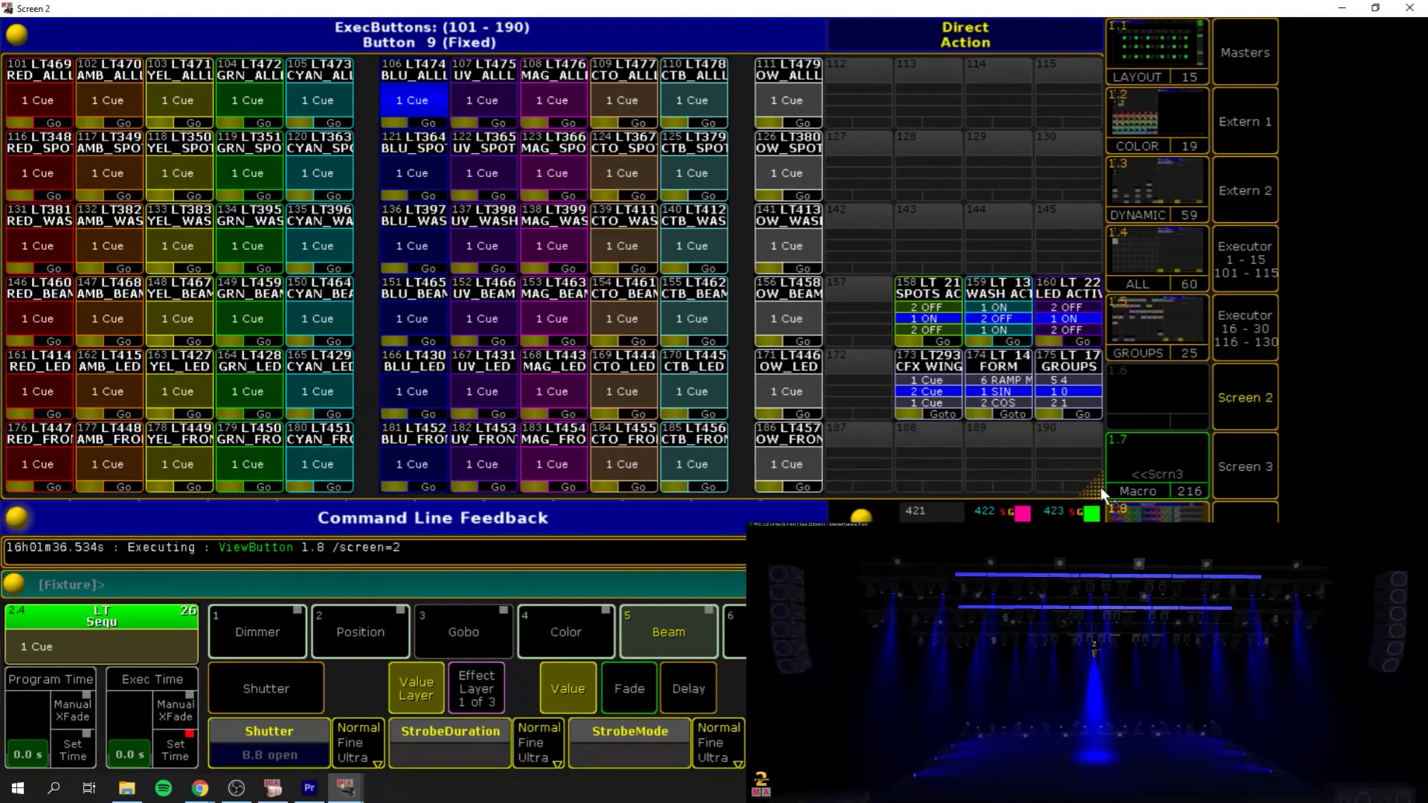
left_click_drag(910, 488, 1099, 494)
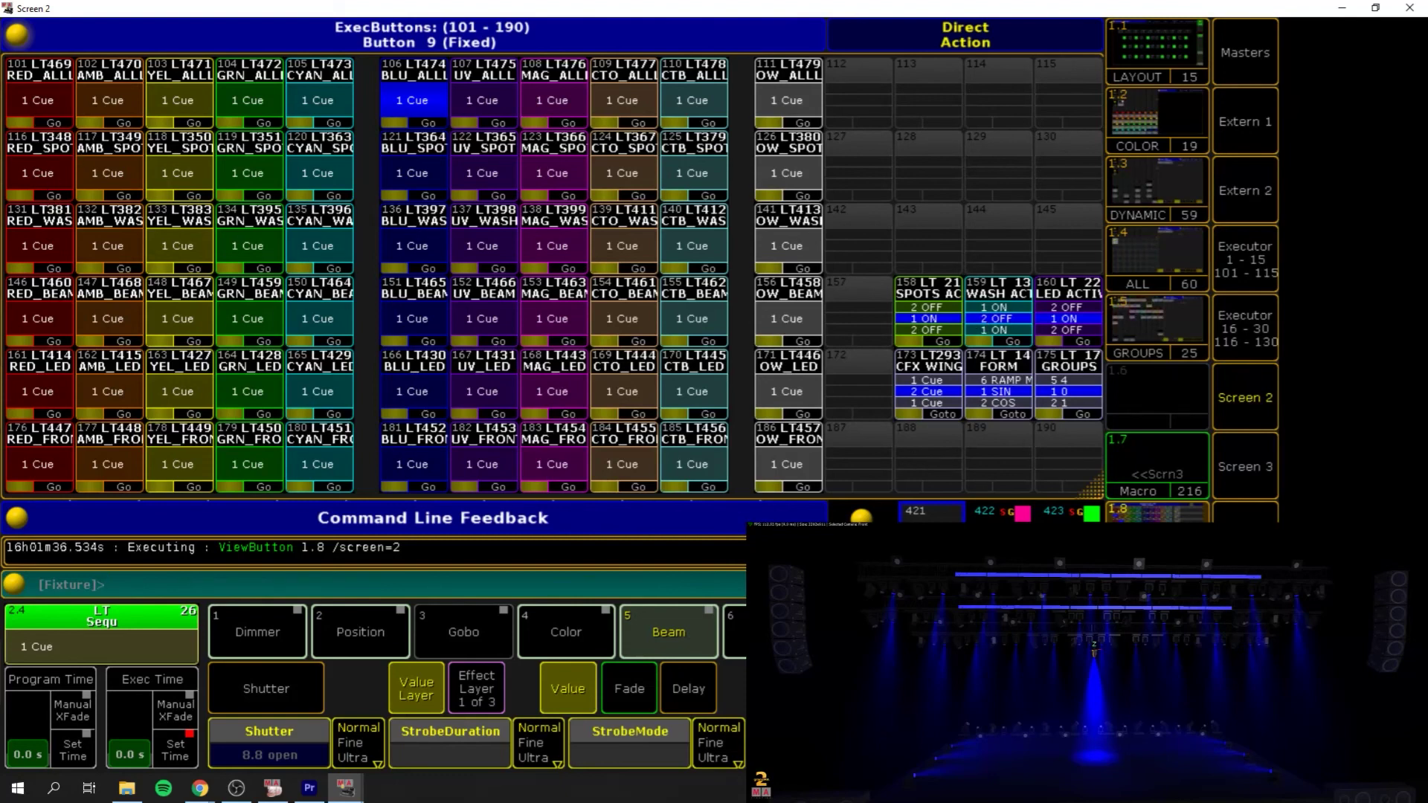
left_click(34, 243)
left_click(1156, 53)
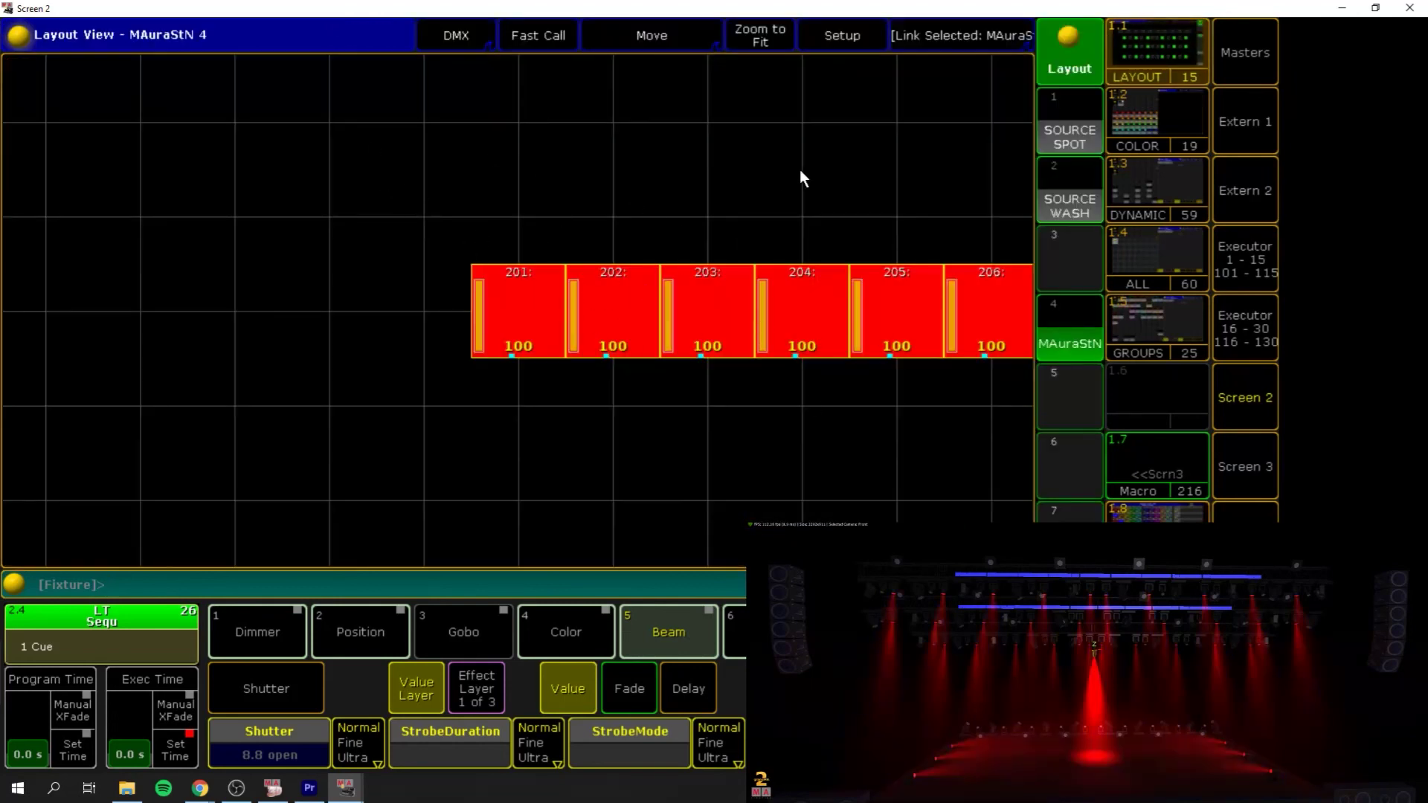
- Run the magenta wash color executor 138 and check the cloned fixtures in the layout view again
left_click(1156, 514)
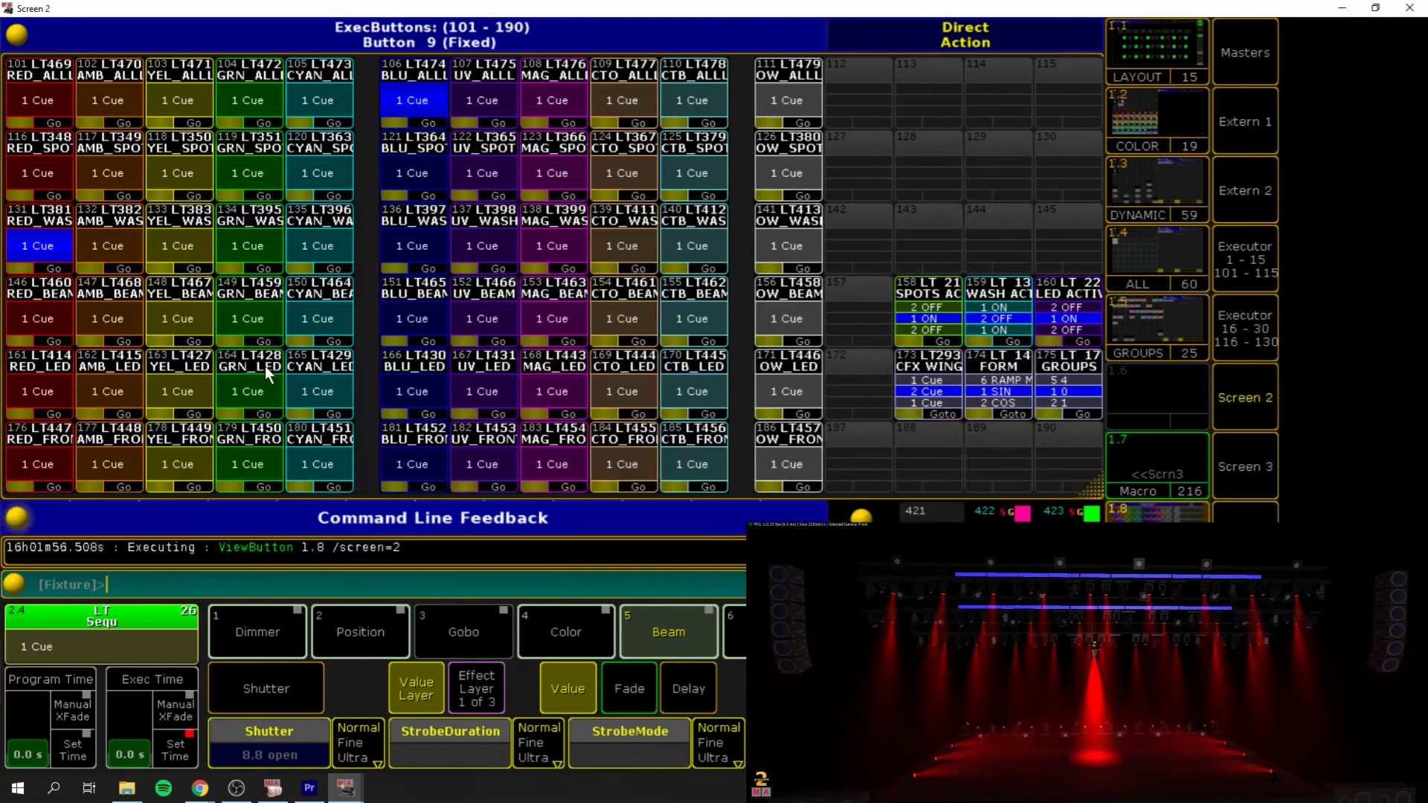
left_click(558, 247)
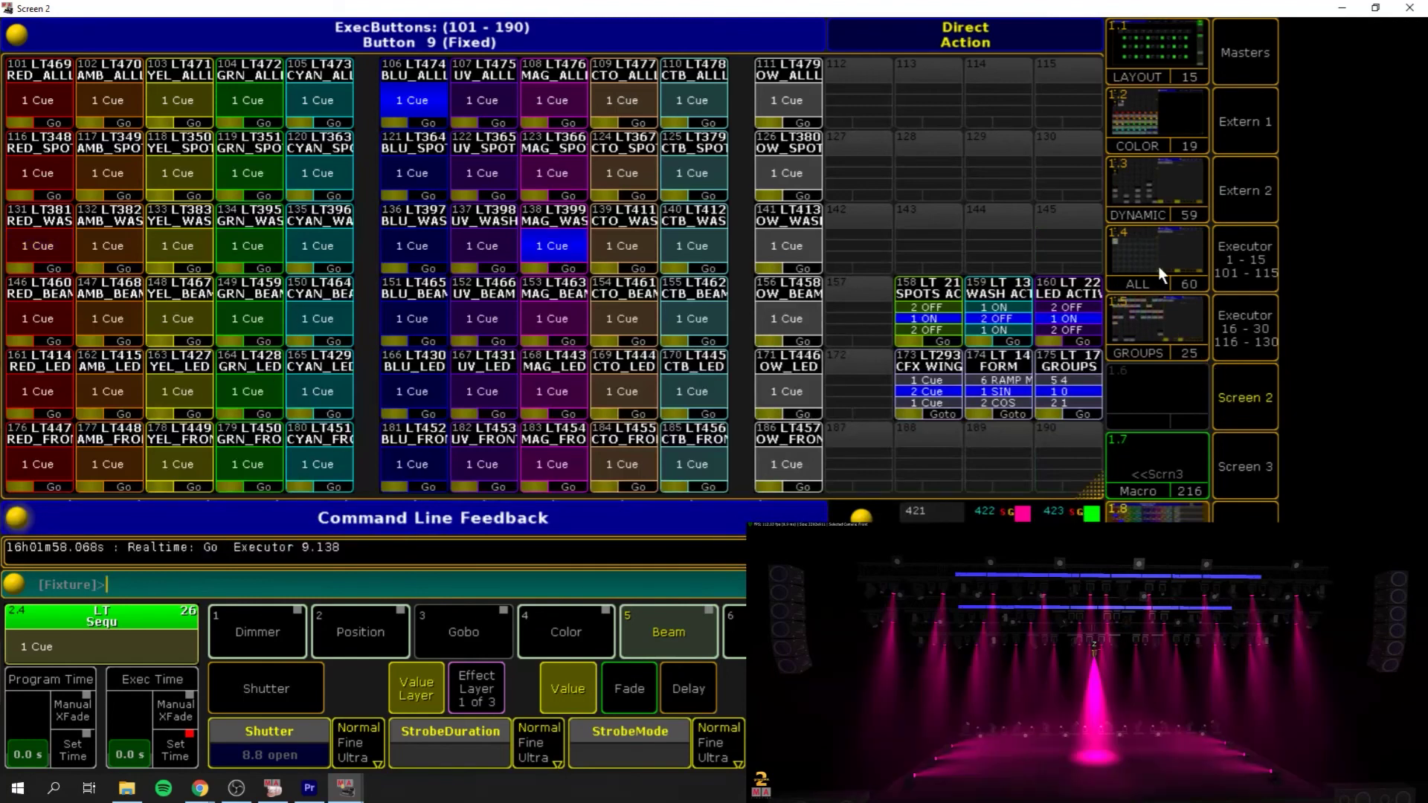
left_click(1153, 319)
left_click(1151, 37)
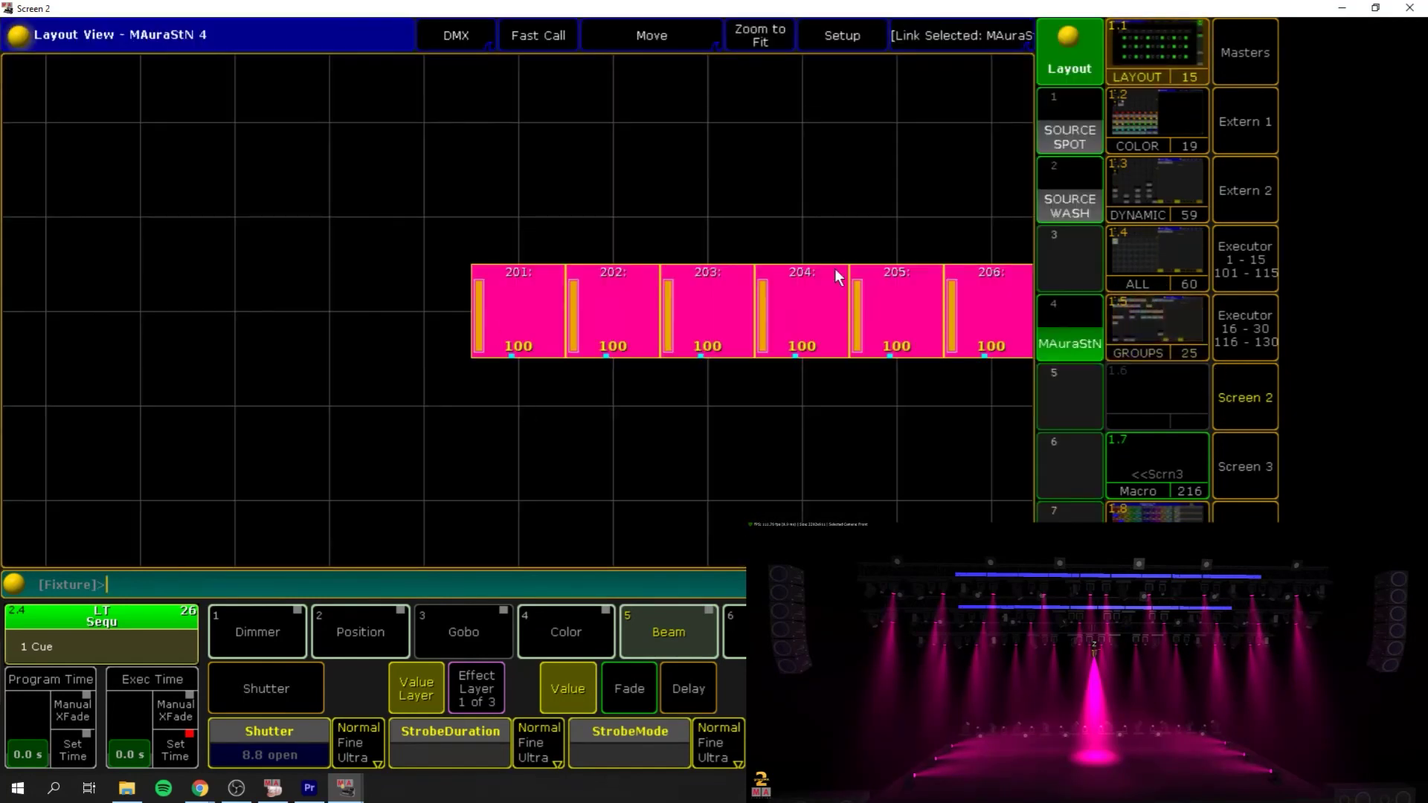